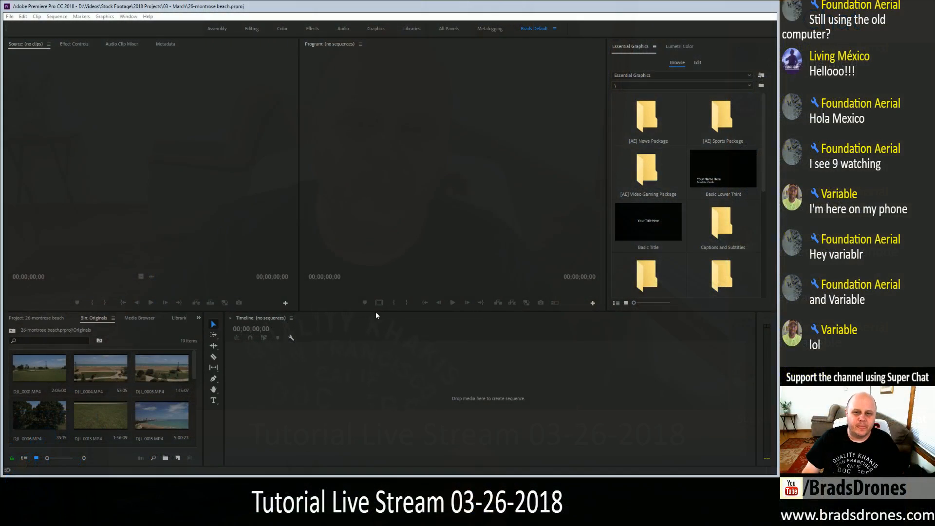
Show the Lumetri Color controls and load DJI_0001.MP4 from the Originals bin into an enlarged source monitor.
left_click(418, 7)
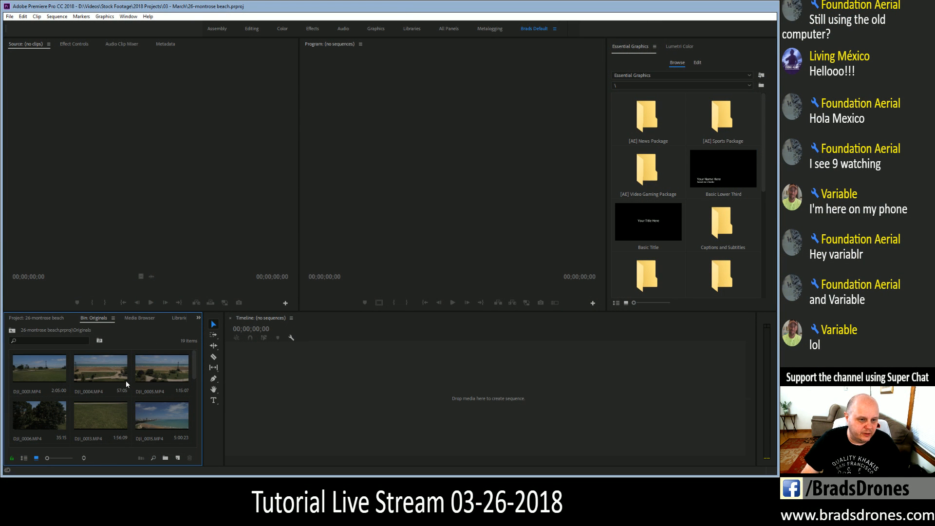
left_click(32, 377)
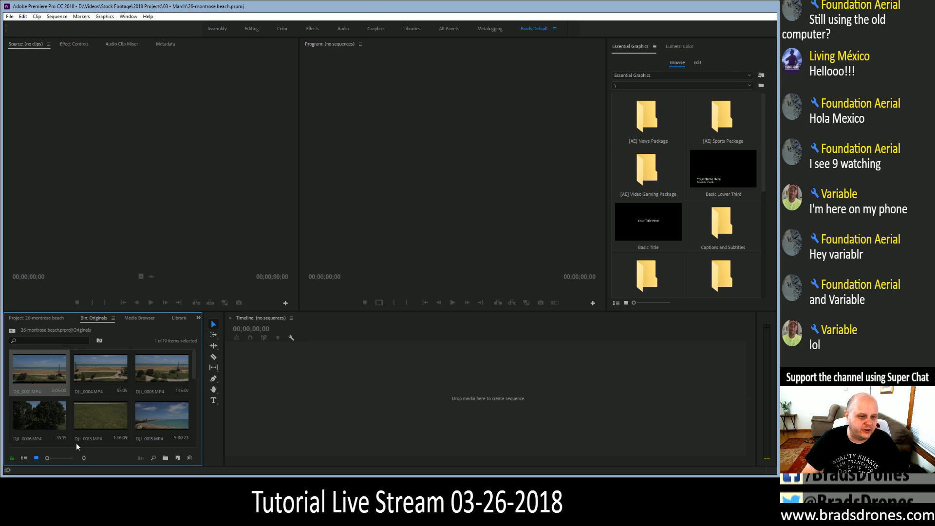
left_click(681, 46)
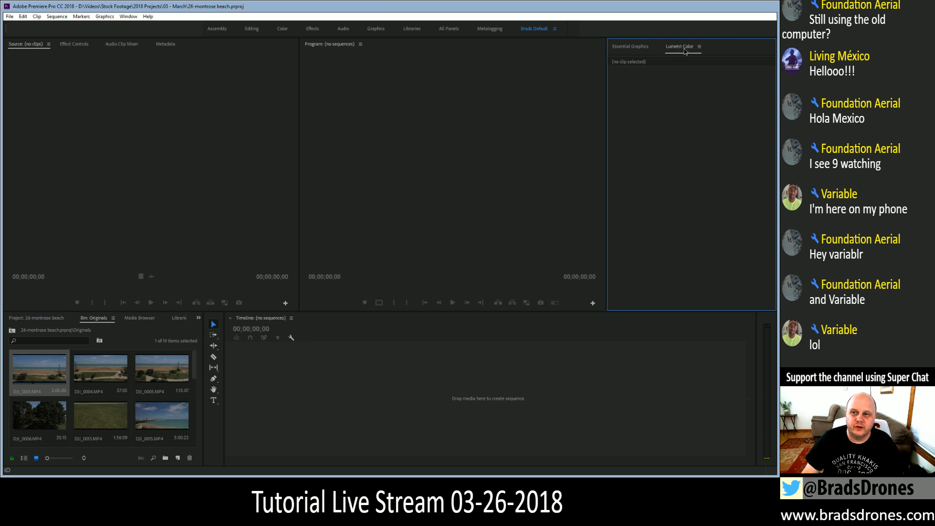
double_click(41, 378)
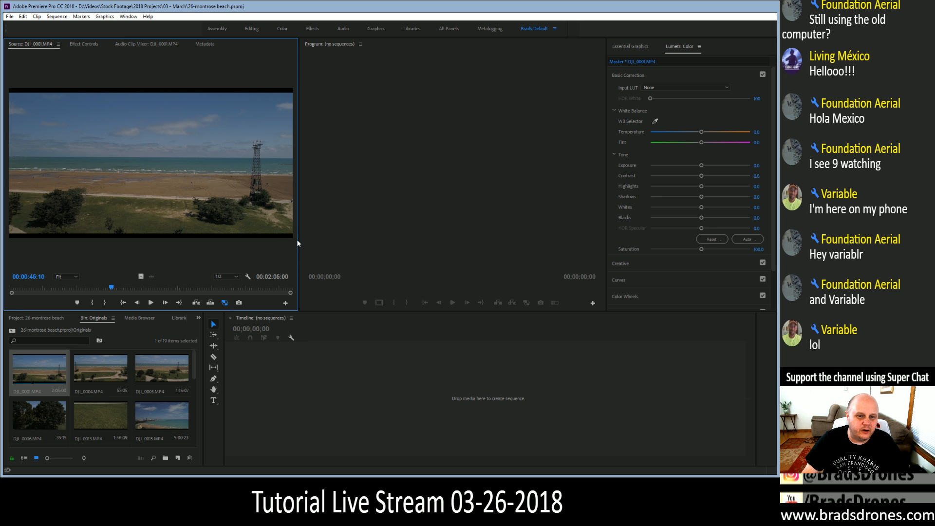
left_click_drag(299, 238, 429, 244)
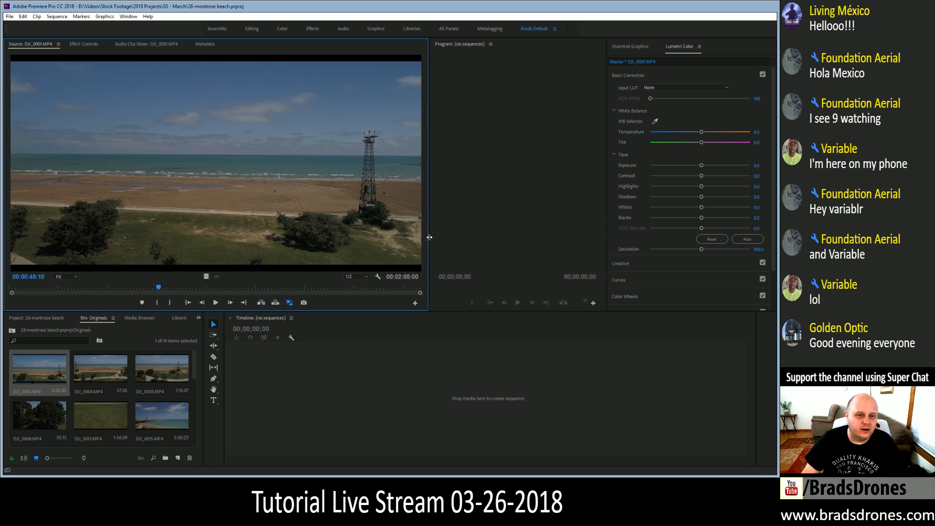
Review DJI_0001.MP4 and mark its In point at 00:00:45:06 and its Out point at 00:01:15:02.
left_click(188, 303)
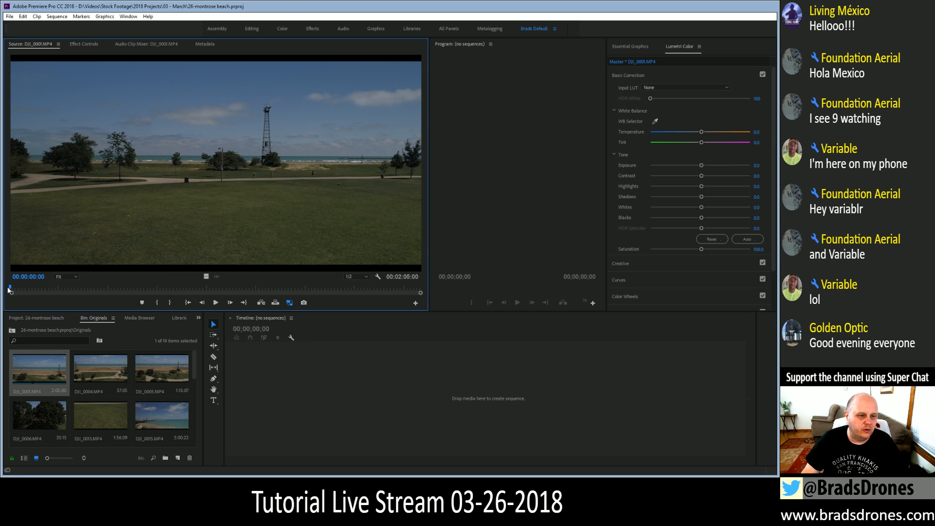
left_click_drag(10, 289, 104, 278)
key("i")
key("space")
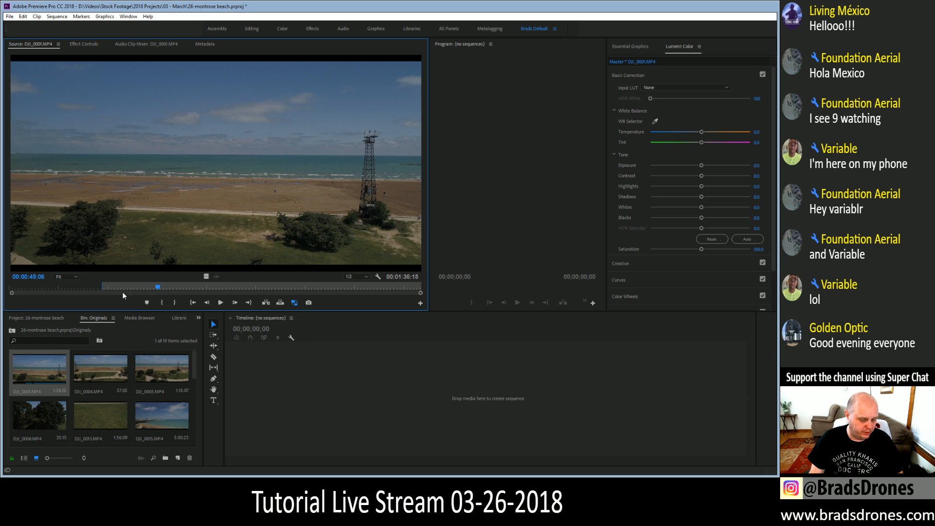
key("space")
key("i")
key("space")
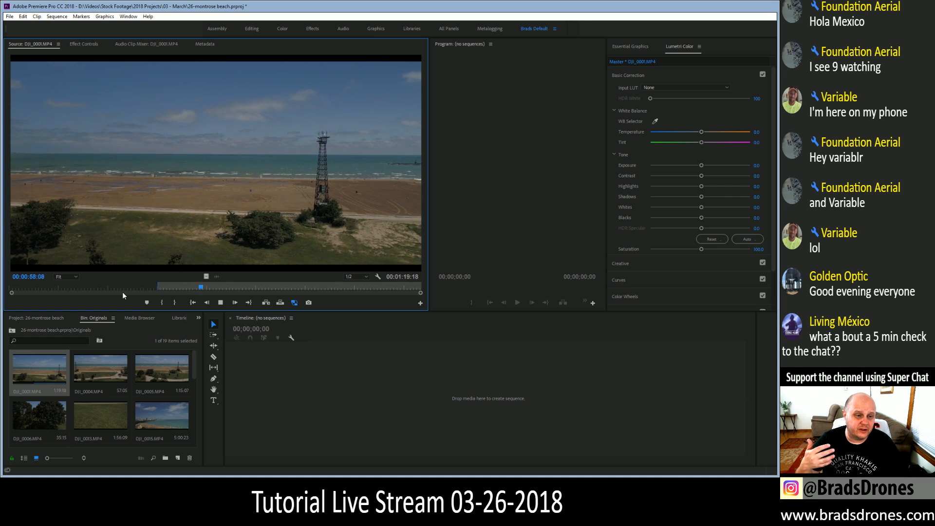
key("l")
key("l")
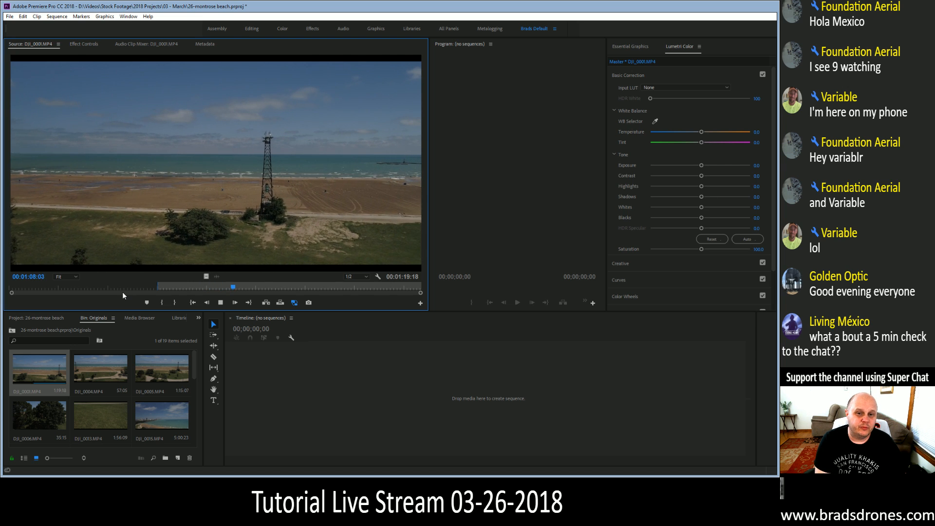
key("k")
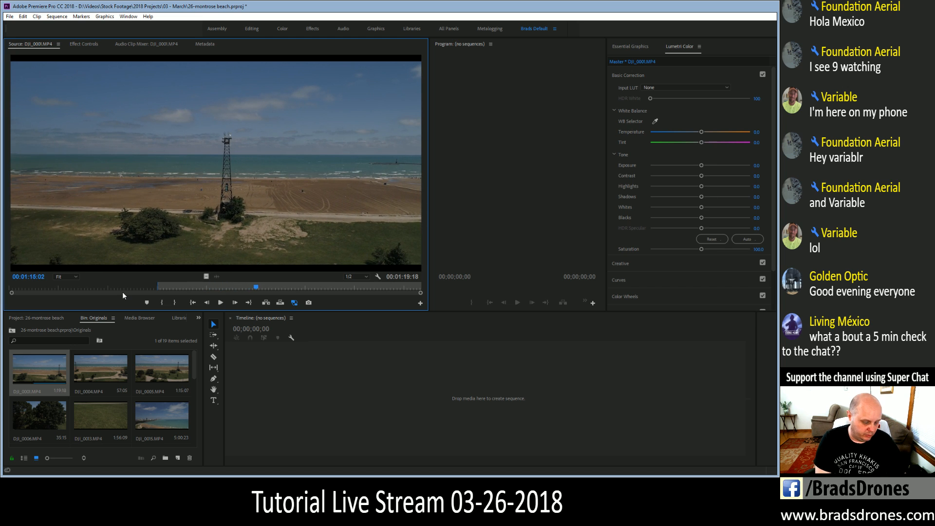
key("o")
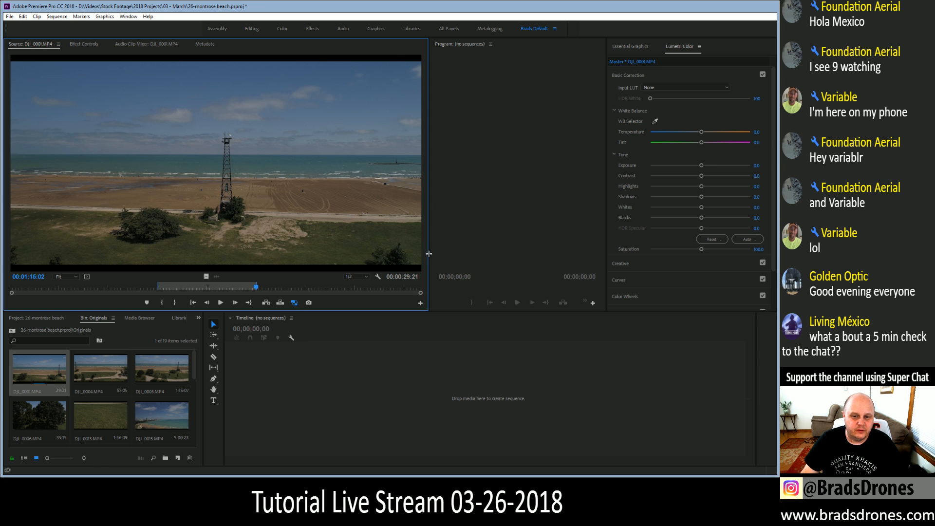
Create a sequence from the marked range of DJI_0001.MP4 and name it "Dolly left to right beach".
left_click_drag(428, 254, 266, 244)
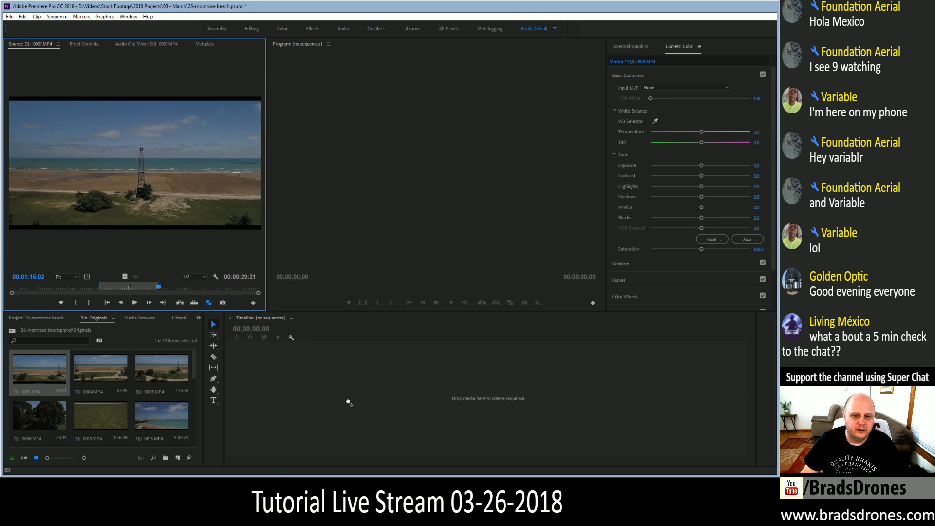
left_click_drag(349, 403, 349, 402)
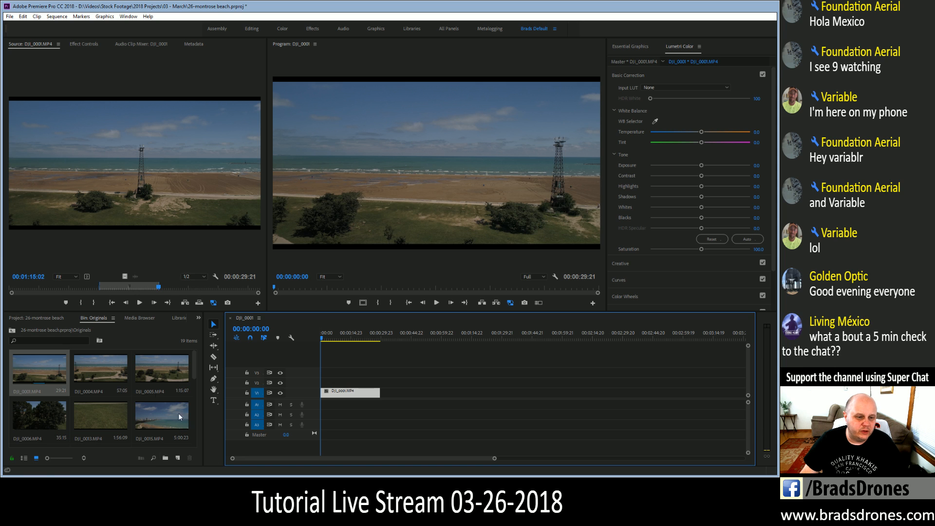
left_click(42, 317)
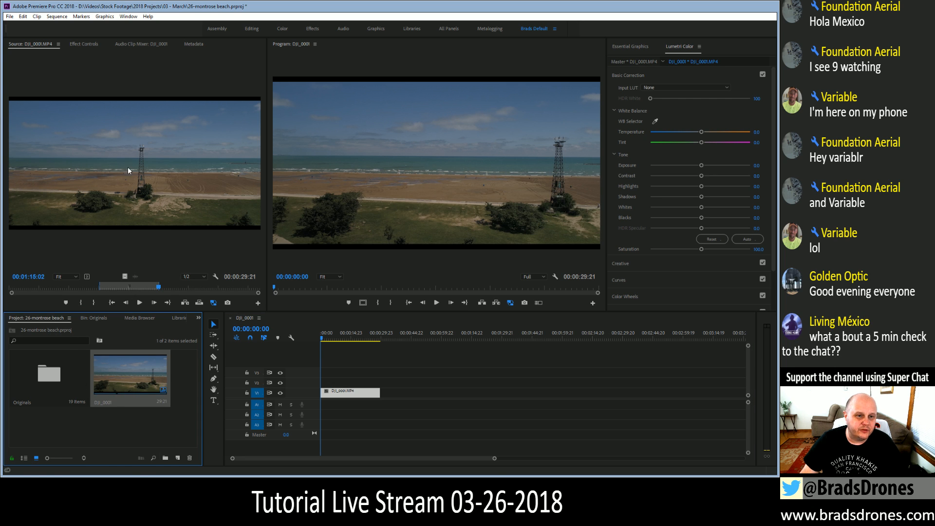
key("Return")
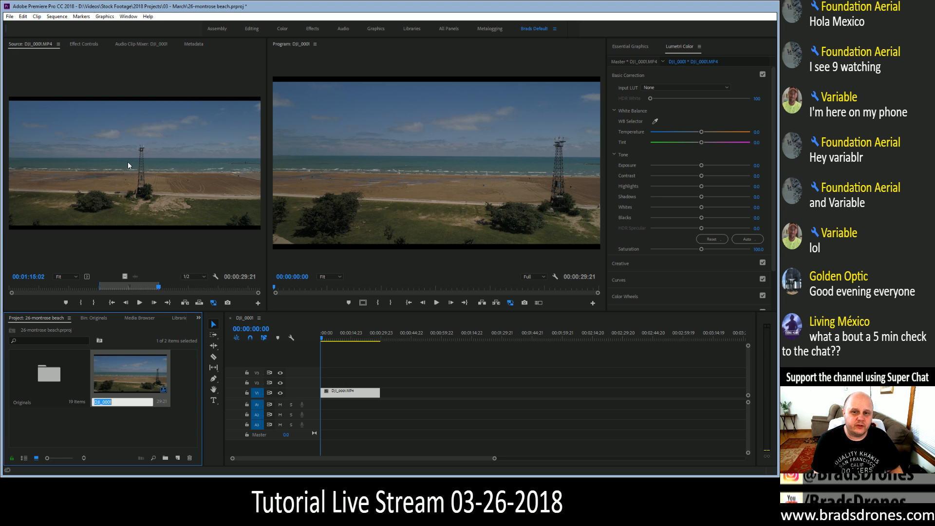
type("Dolly left to right beach")
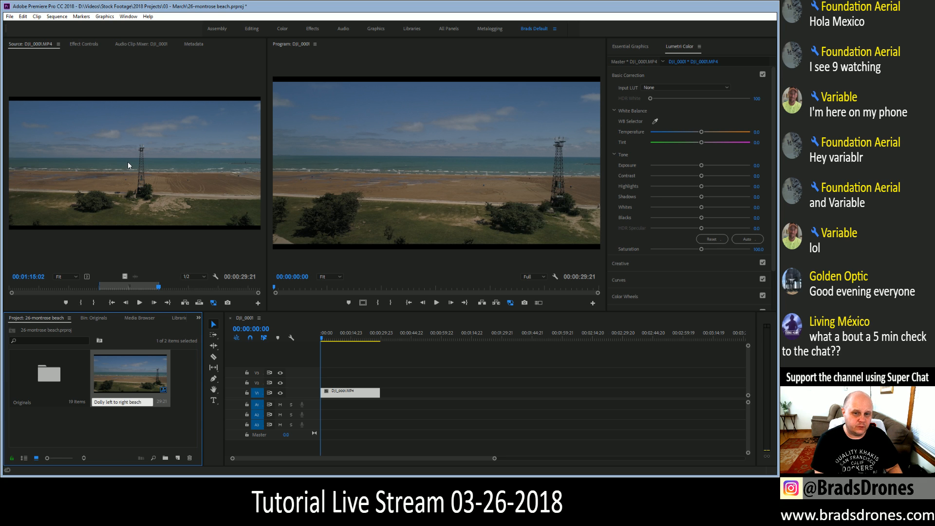
left_click(134, 422)
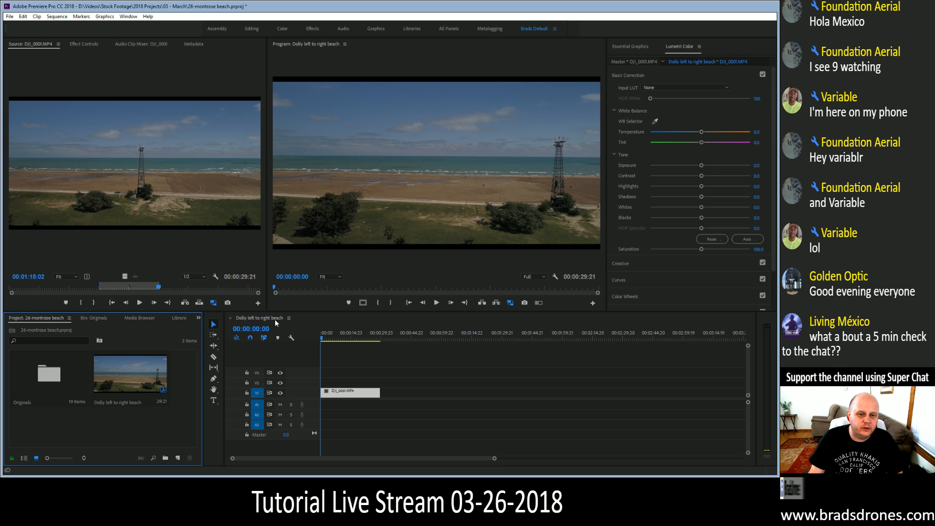
Close the sequence and re-mark DJI_0001.MP4 in the enlarged source monitor as a 28-second range ending at 00:01:26:17.
left_click(231, 318)
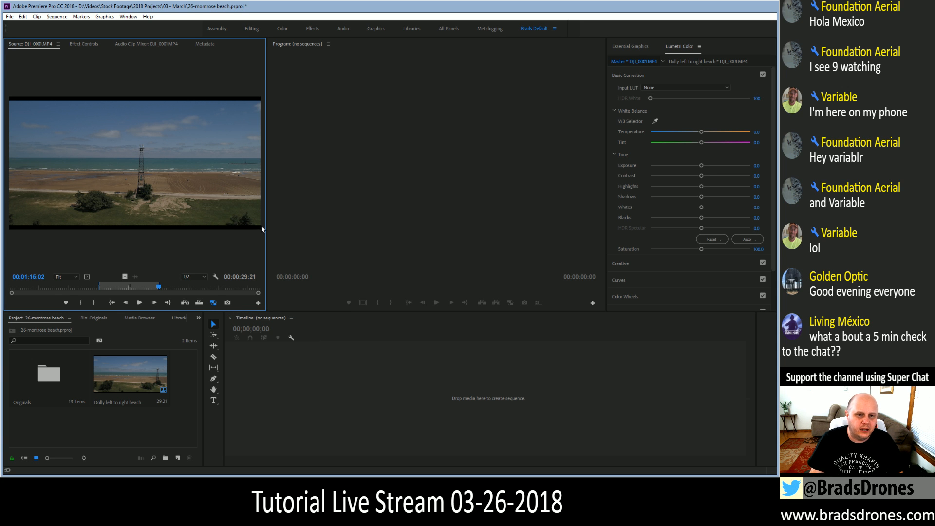
left_click_drag(265, 228, 457, 229)
left_click_drag(278, 287, 349, 287)
key("i")
key("o")
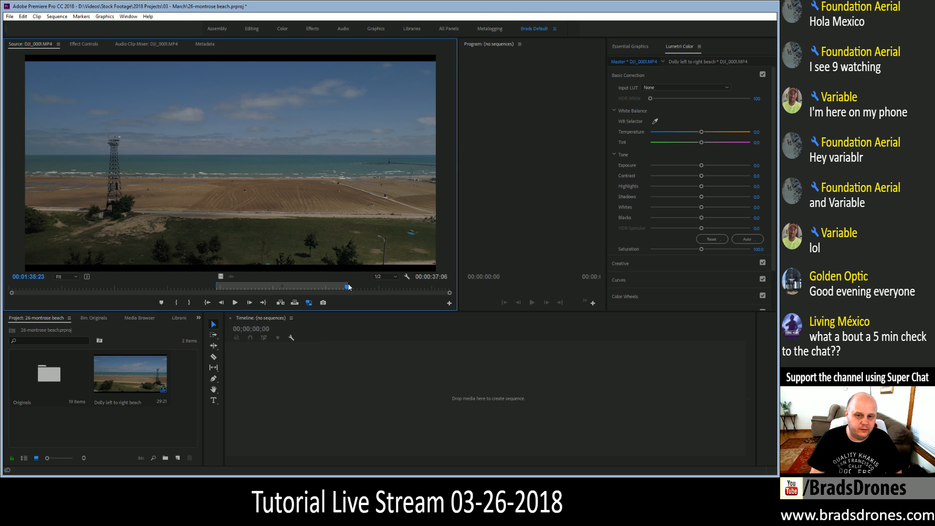
left_click_drag(349, 288, 315, 291)
key("o")
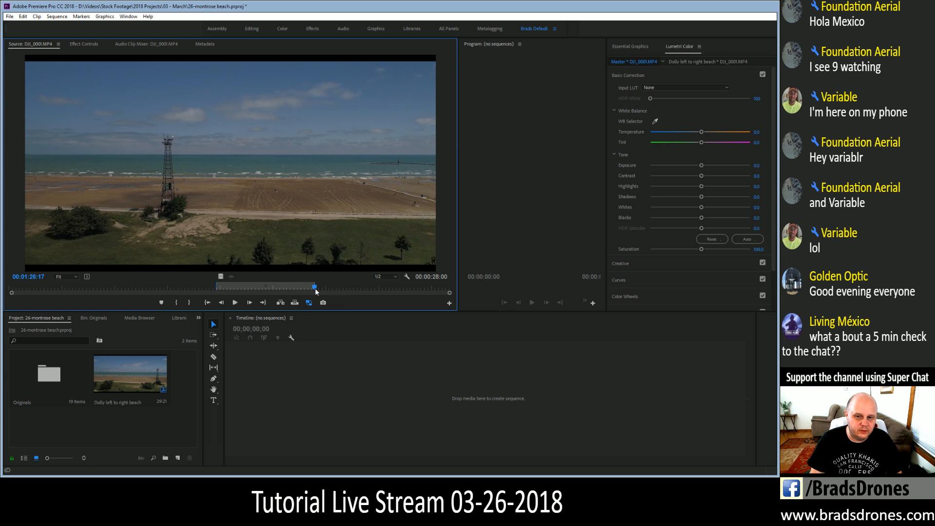
Reopen the Dolly left to right beach sequence and replace its clip on V1 with the newly marked range of DJI_0001.MP4.
left_click(140, 378)
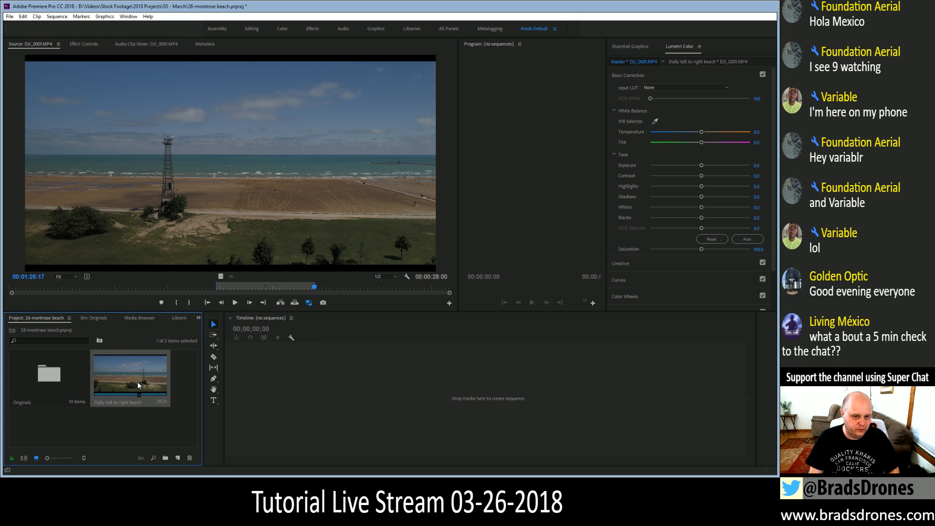
double_click(140, 385)
left_click(461, 369)
left_click(340, 396)
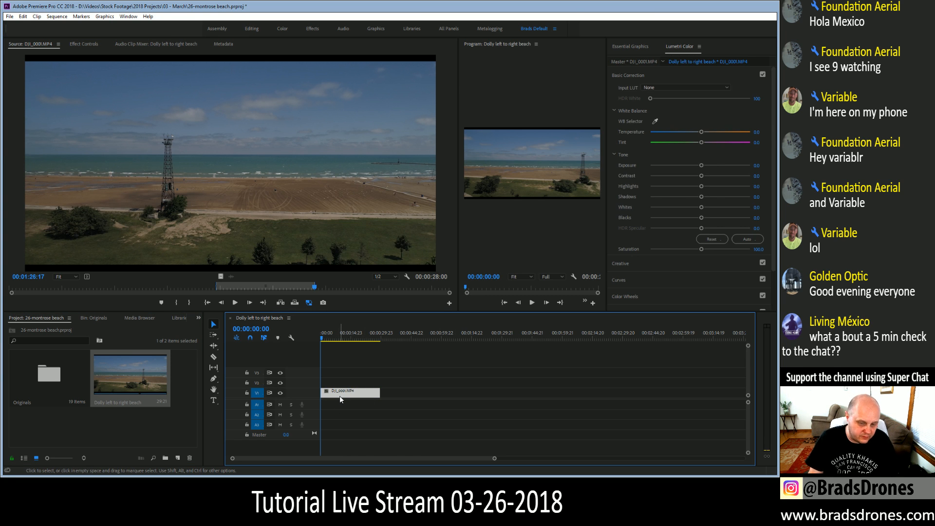
key("Delete")
left_click(210, 208)
left_click_drag(350, 405, 346, 392)
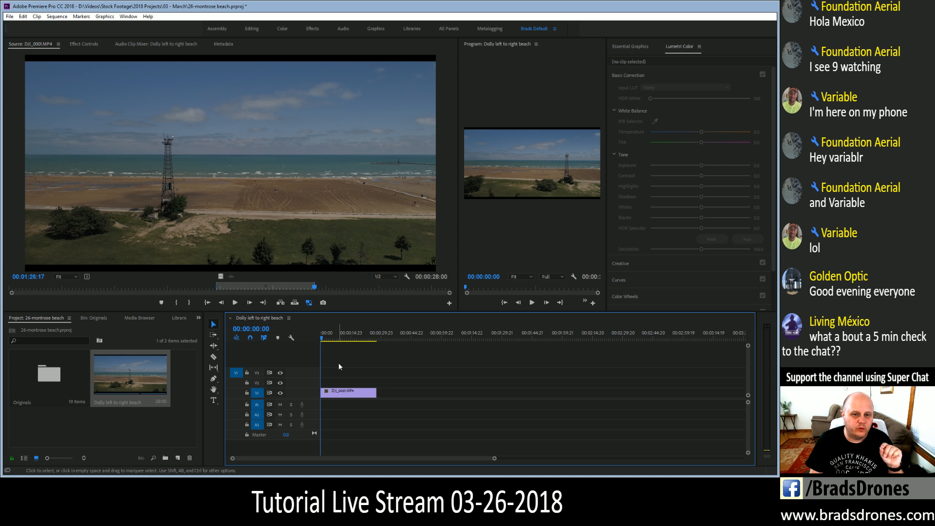
Select the replaced clip and enlarge the program monitor to view the sequence at its start.
left_click(336, 393)
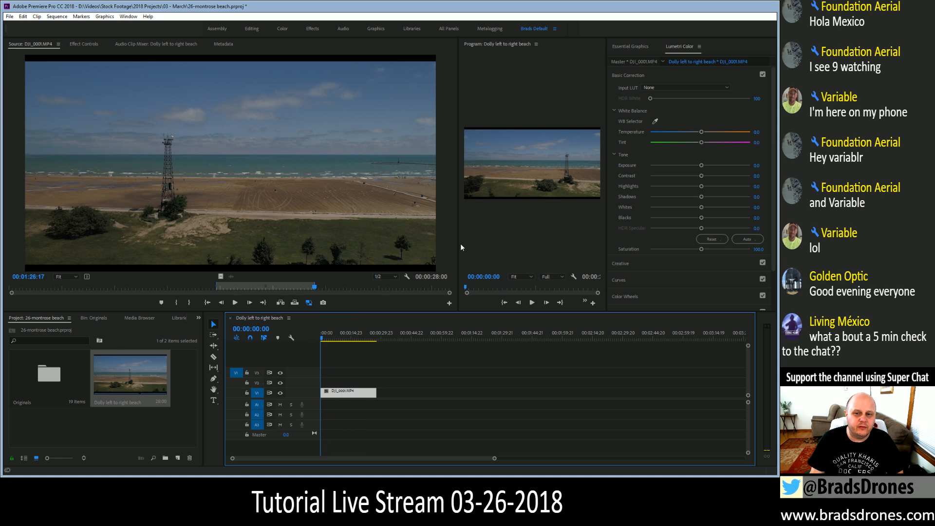
left_click(440, 248)
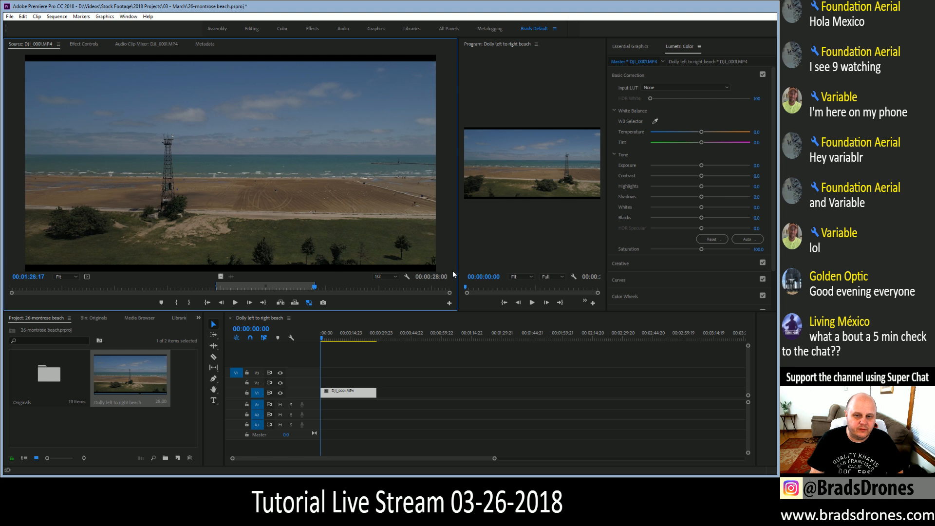
left_click_drag(459, 272, 142, 272)
left_click_drag(322, 339, 199, 358)
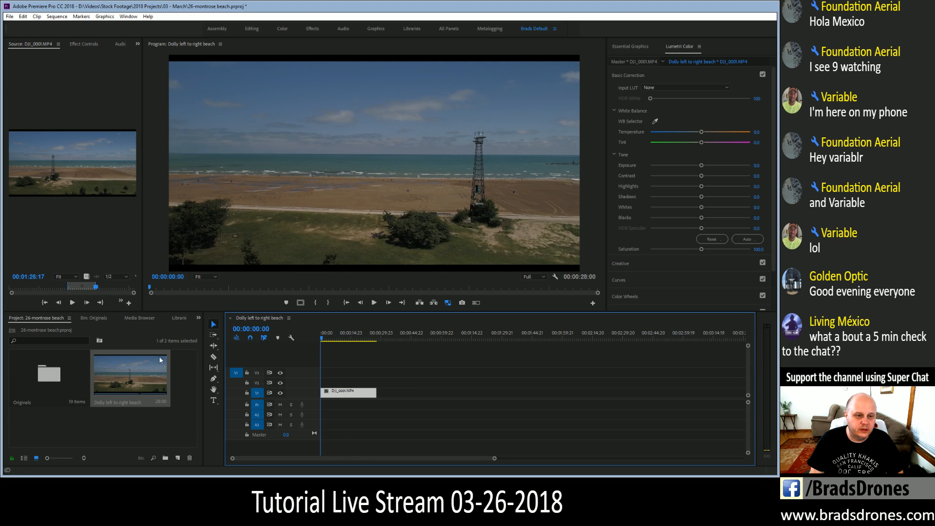
Load DJI_0004.MP4 from the Originals bin into the source monitor and enlarge that monitor.
left_click(95, 321)
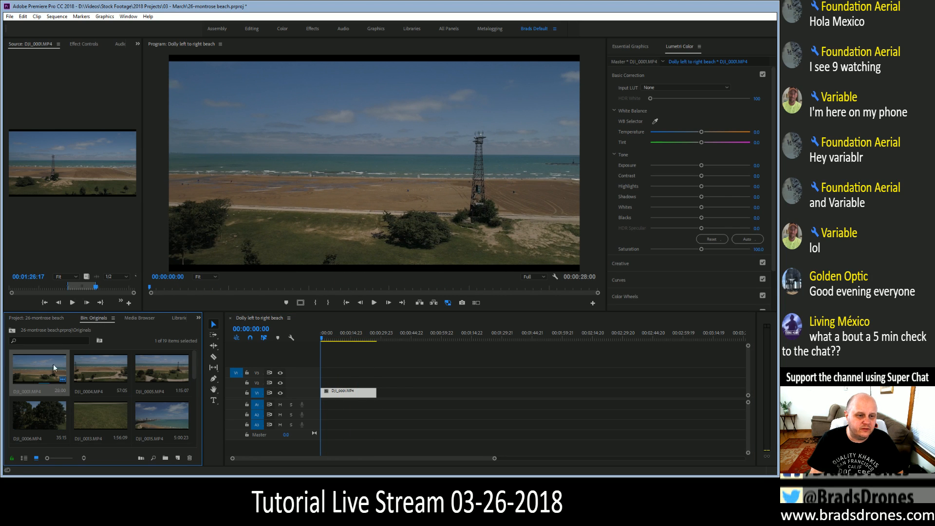
double_click(88, 375)
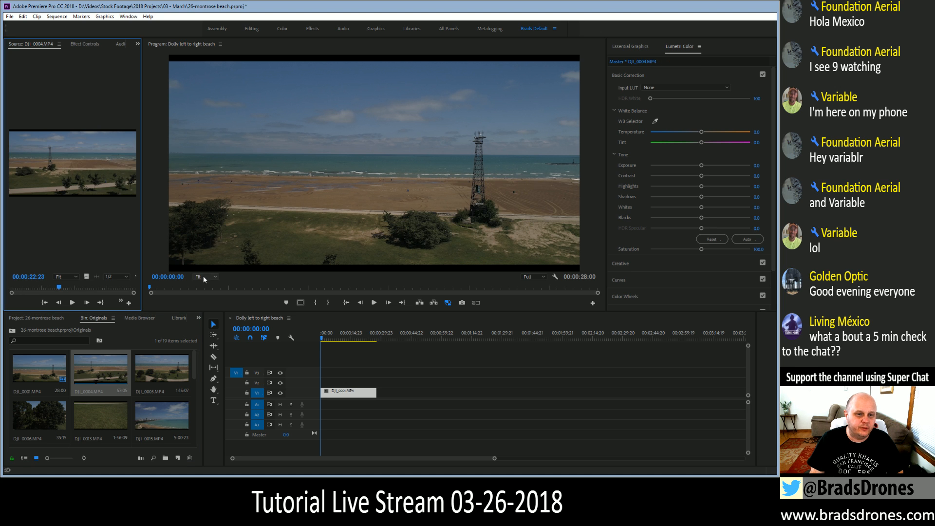
left_click_drag(141, 279, 456, 278)
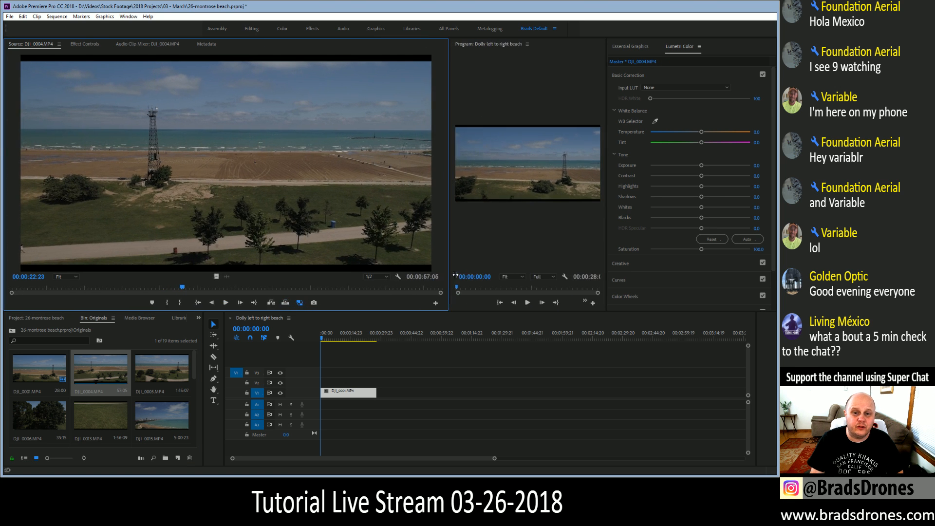
Mark a range of about 27 seconds in DJI_0004.MP4 ending at 00:00:38:10, and close the open sequence.
left_click_drag(187, 291, 259, 286)
key("i")
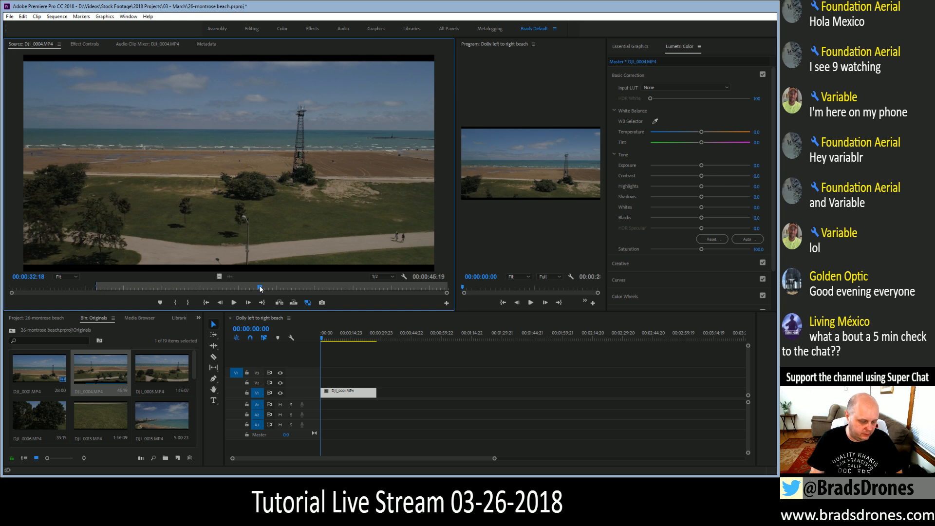
key("space")
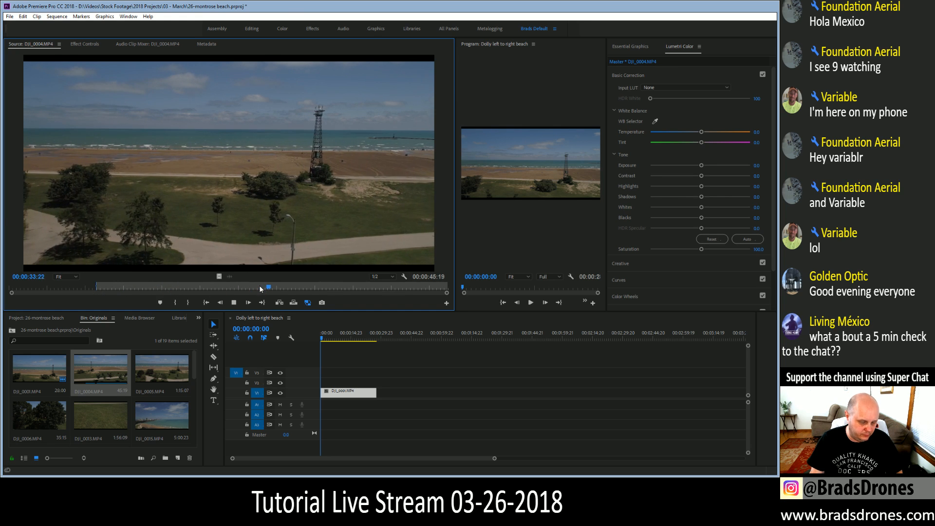
key("space")
key("o")
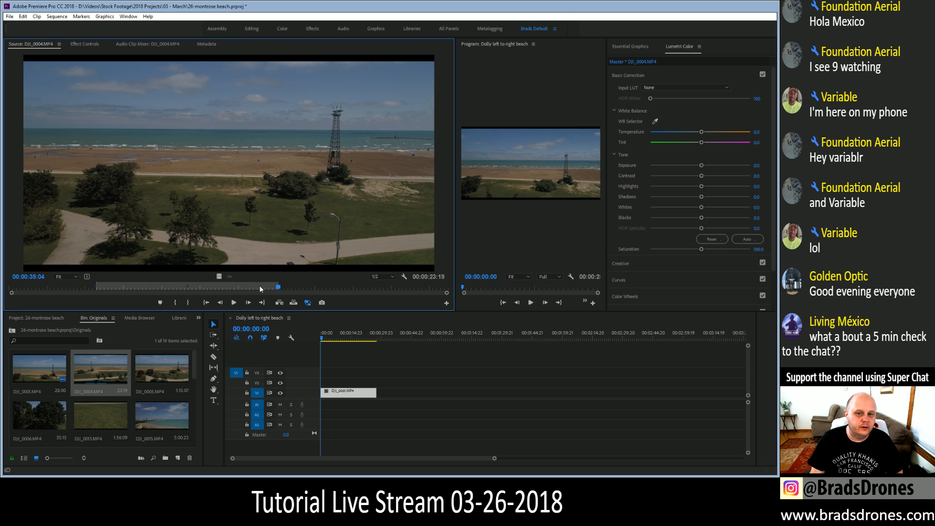
key("space")
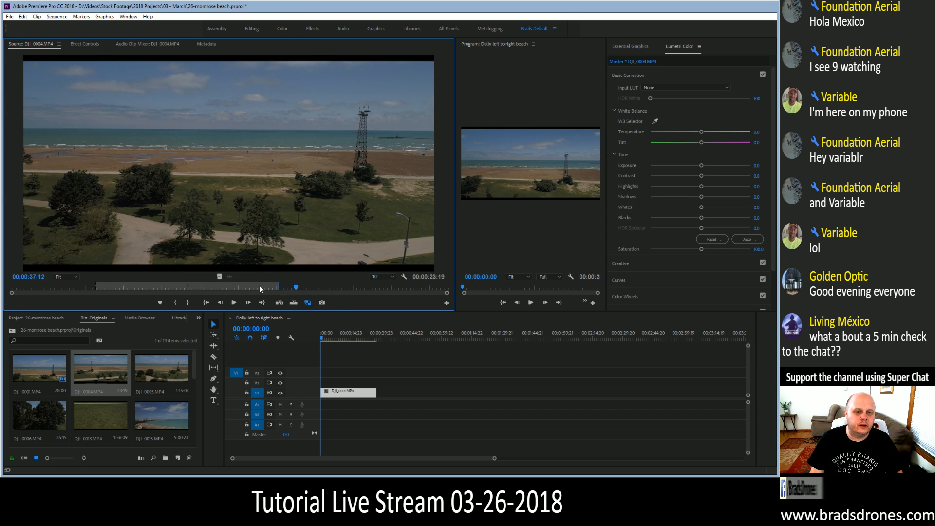
key("space")
key("o")
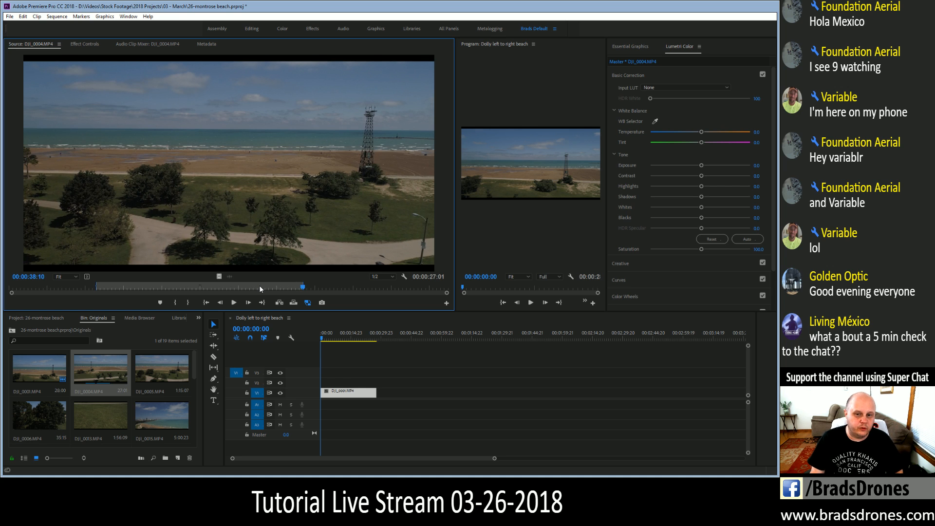
left_click(231, 319)
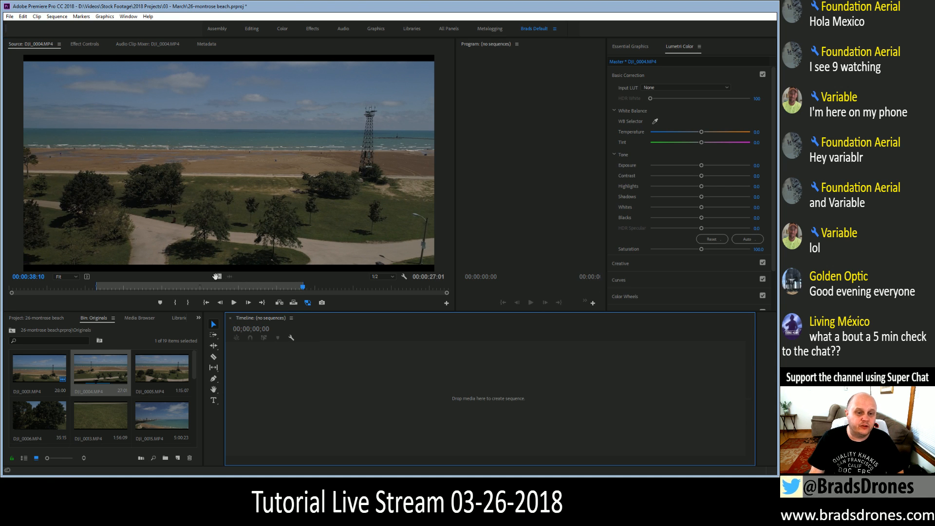
Create a sequence from the marked range of DJI_0004.MP4 and rename it Dolly right to left beach.
left_click_drag(216, 276, 290, 405)
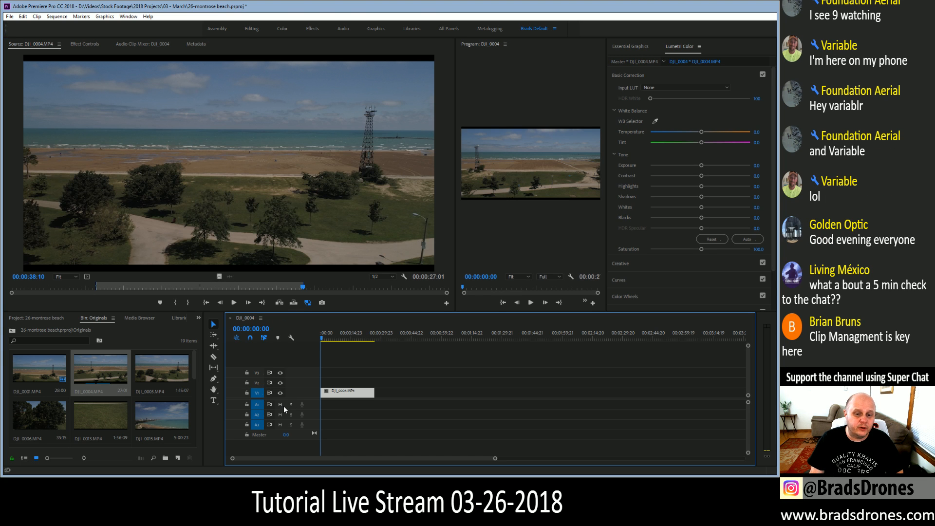
left_click(27, 320)
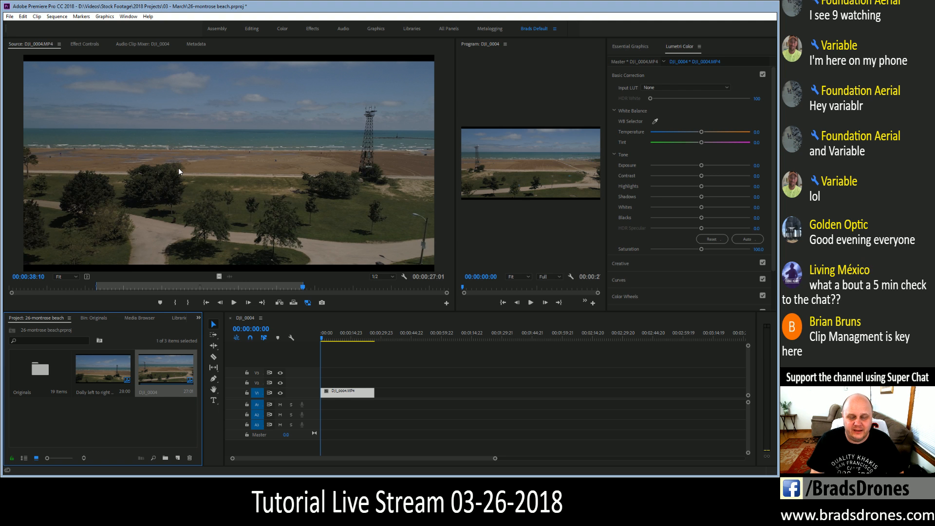
key("Return")
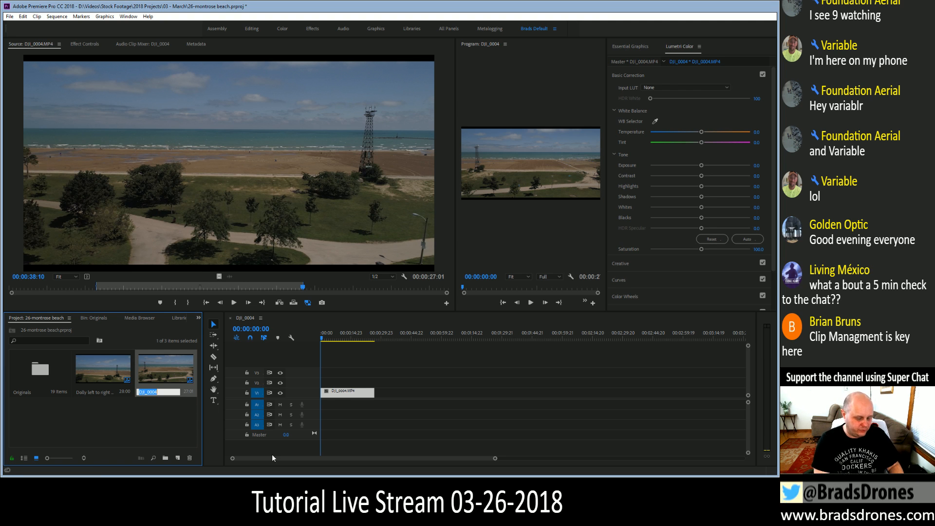
type("Dol")
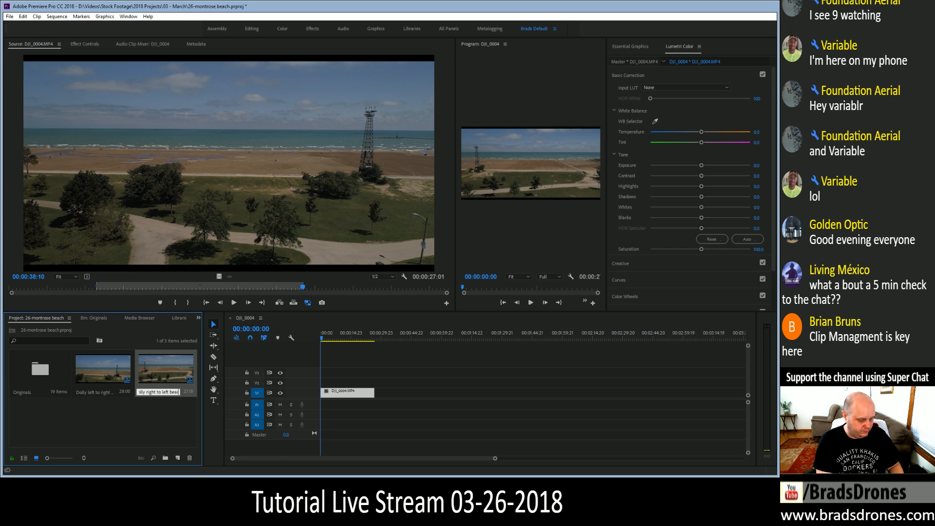
key("Tab")
key("ctrl+s")
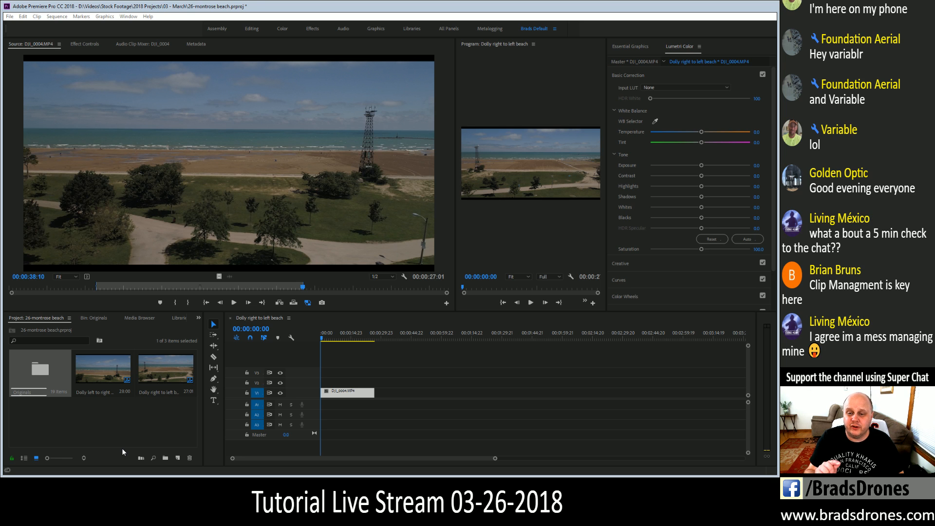
Load DJI_0005.MP4 from the Originals bin, close the open sequence, and scrub through the clip to review its footage.
left_click(37, 332)
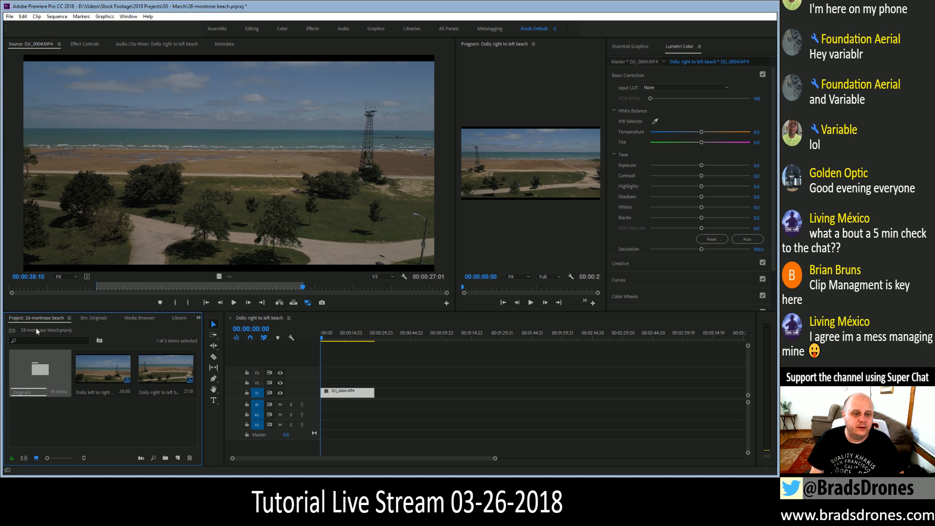
double_click(37, 373)
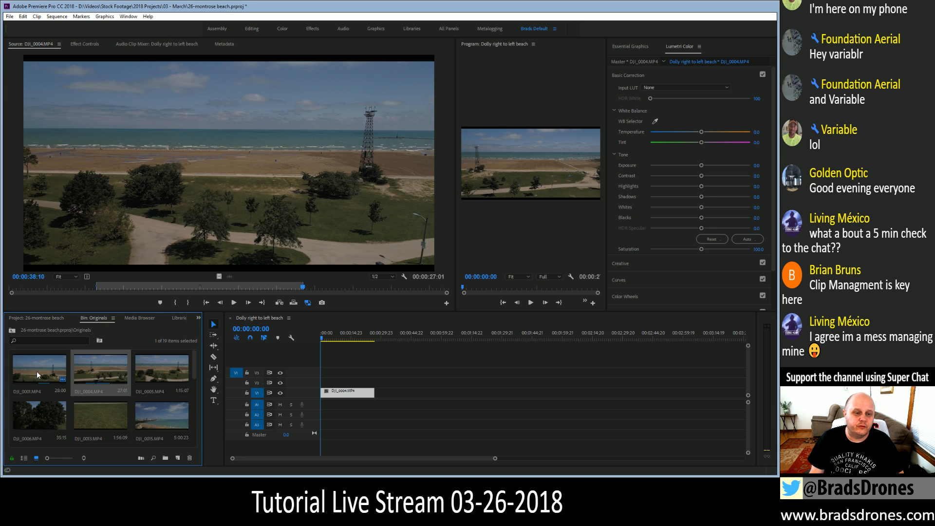
double_click(168, 371)
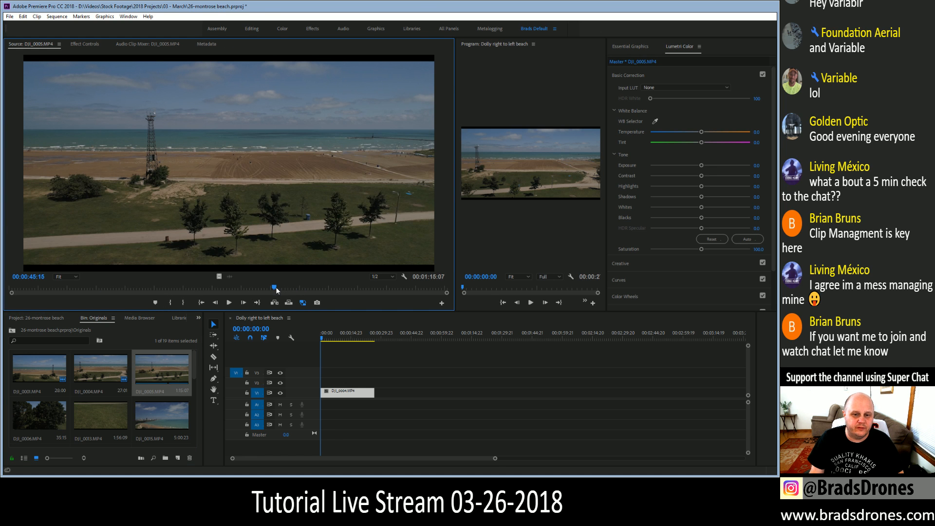
left_click(230, 318)
left_click_drag(274, 288, 416, 293)
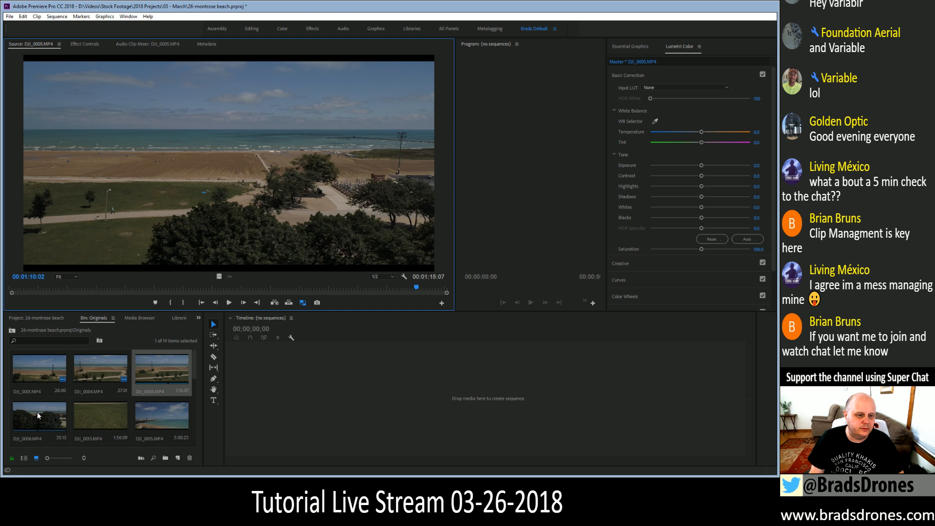
Load DJI_0006.MP4 from the Originals bin and mark a range of about 23 seconds covering the rise above the trees.
double_click(37, 411)
left_click_drag(24, 288, 107, 288)
key("i")
key("space")
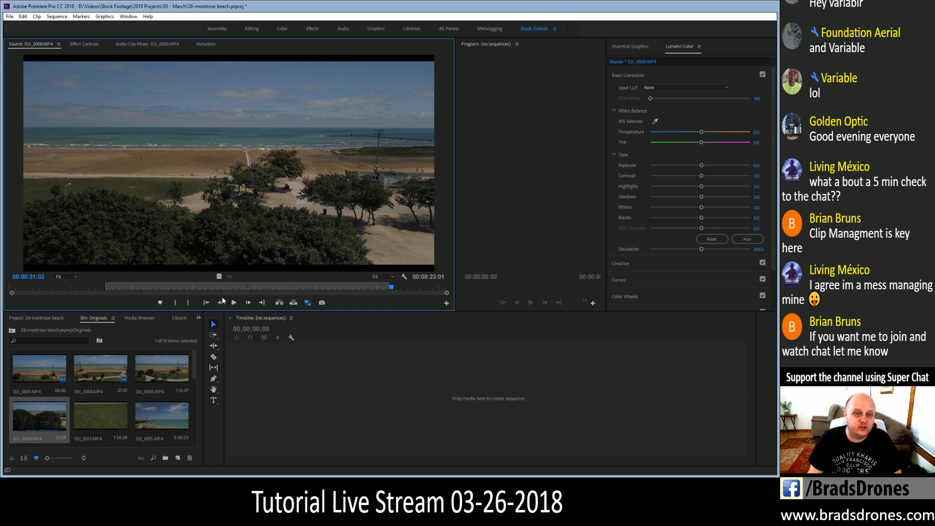
Create a sequence from the marked range of DJI_0006.MP4 and rename it Up from Trees reveal lake.
left_click_drag(217, 277, 259, 420)
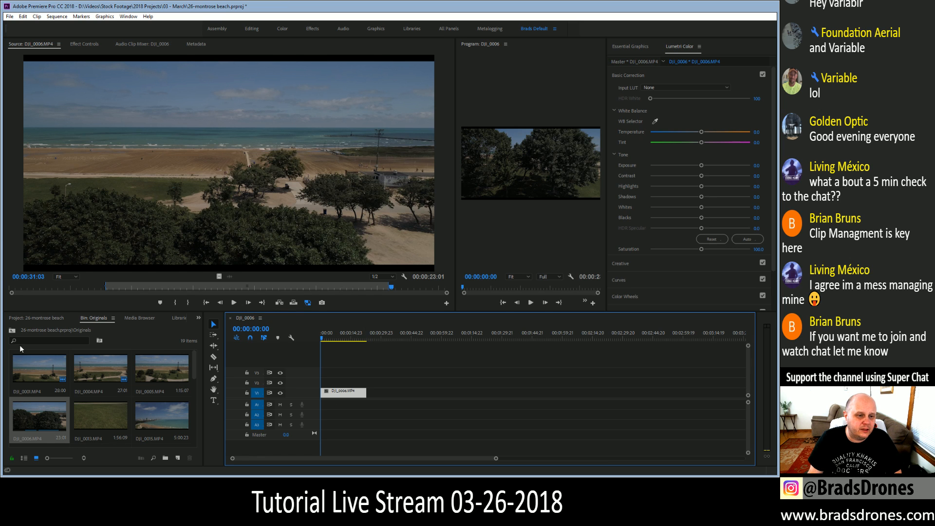
left_click(20, 317)
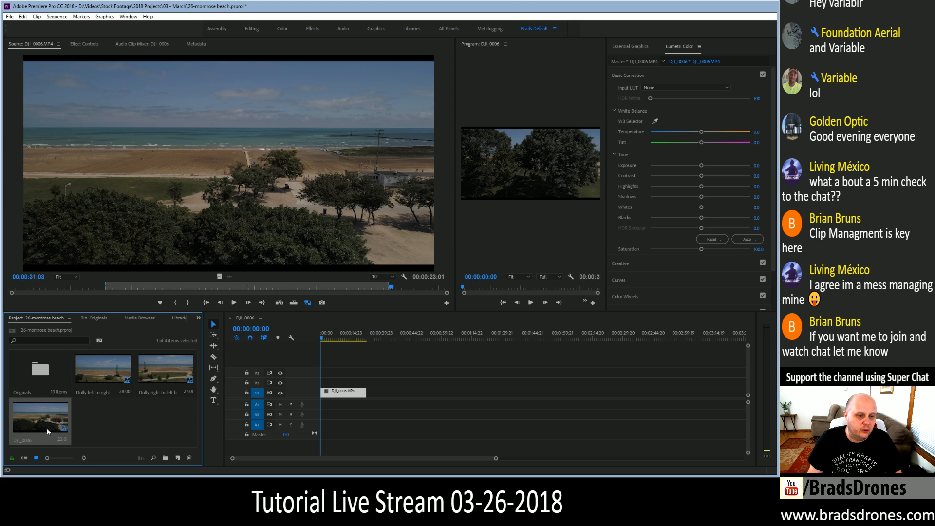
key("Return")
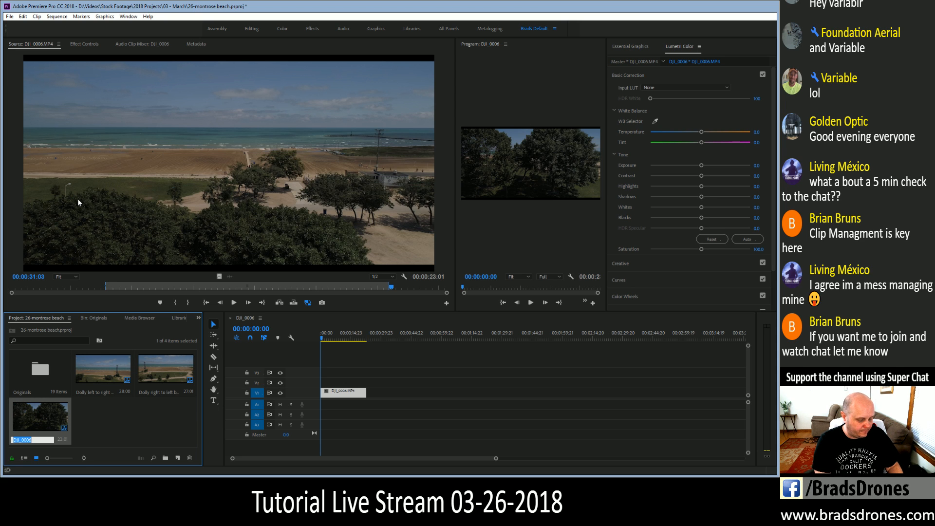
type("Up from Tr")
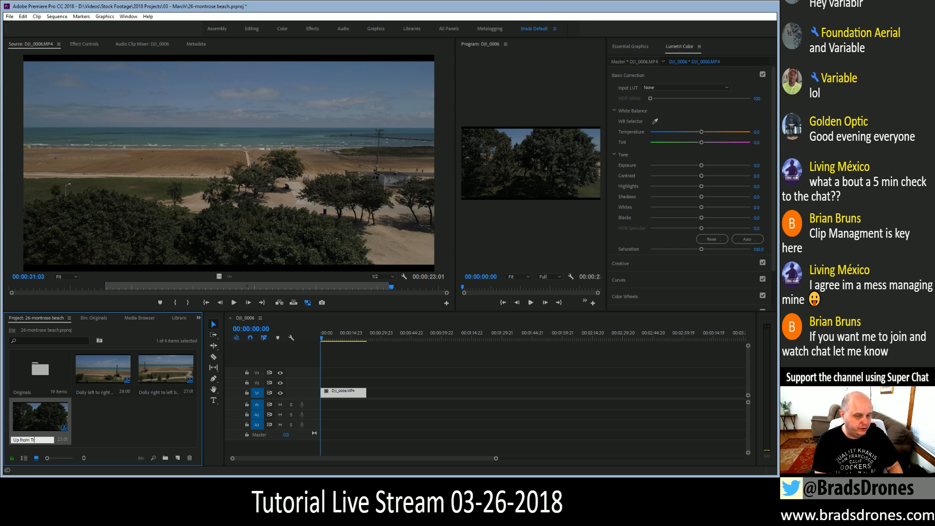
type("ees reveal lake")
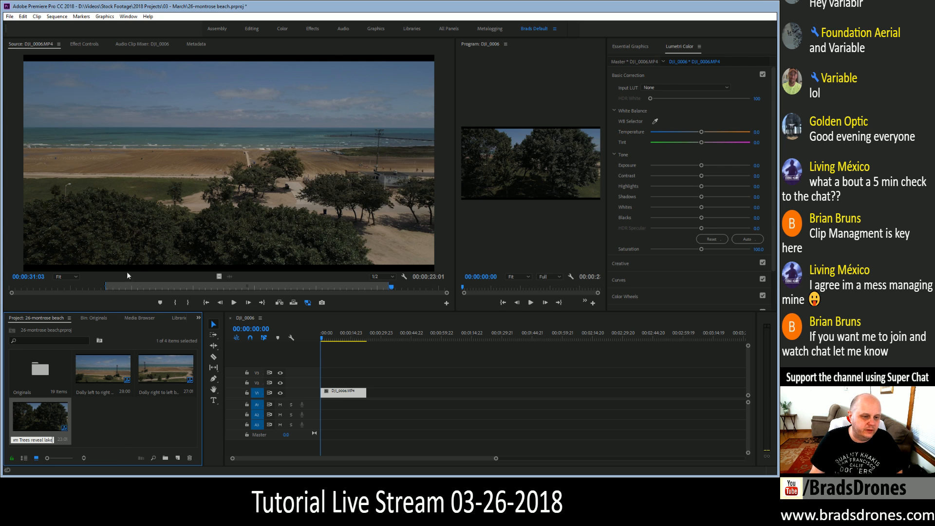
key("Return")
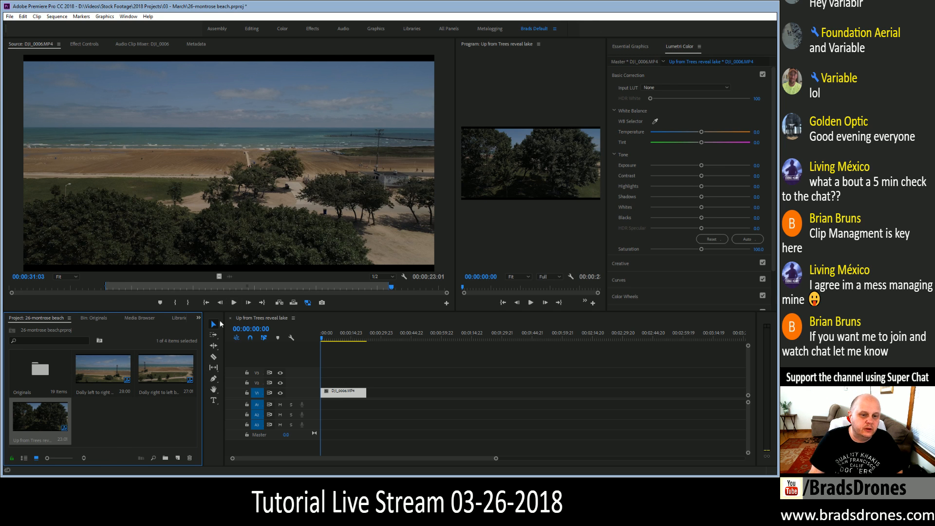
Close the open sequence and load DJI_0013.MP4 from the Originals bin into the source monitor.
left_click(230, 318)
left_click_drag(215, 286, 118, 295)
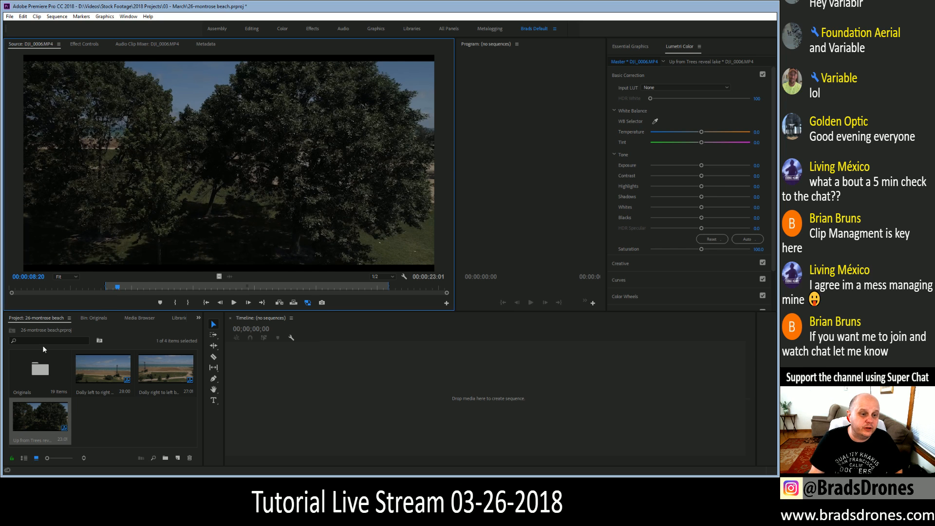
left_click(88, 319)
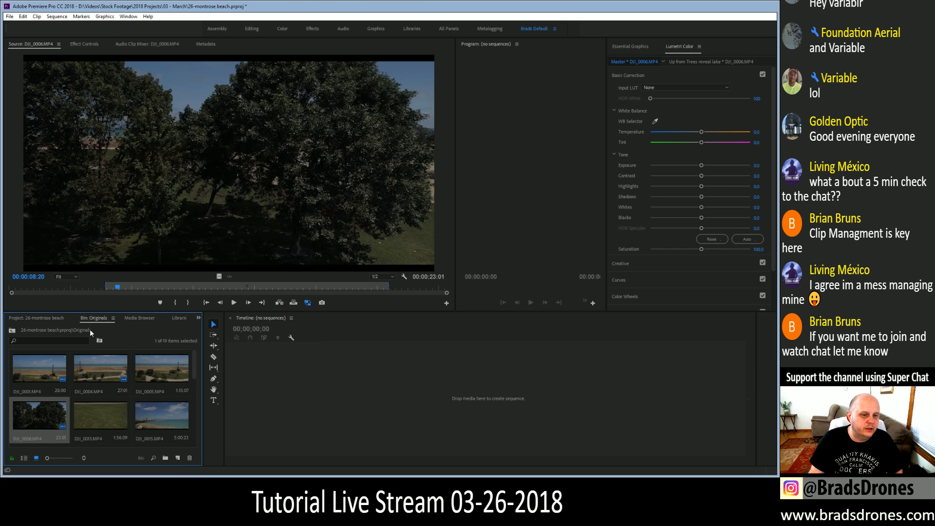
double_click(100, 421)
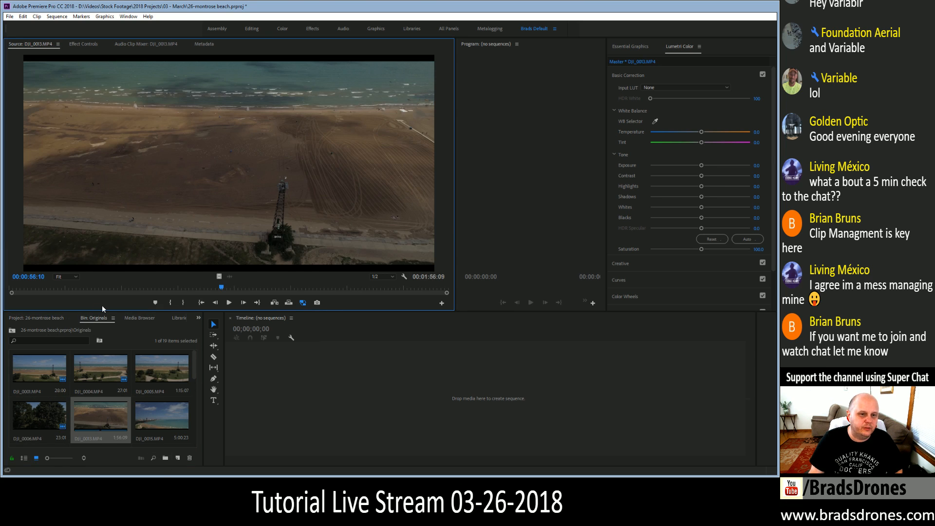
Mark a range of about 22 seconds in DJI_0013.MP4 ending at 00:00:39:07, and play it back from its in point.
left_click_drag(12, 289, 157, 292)
key("i")
key("o")
key("o")
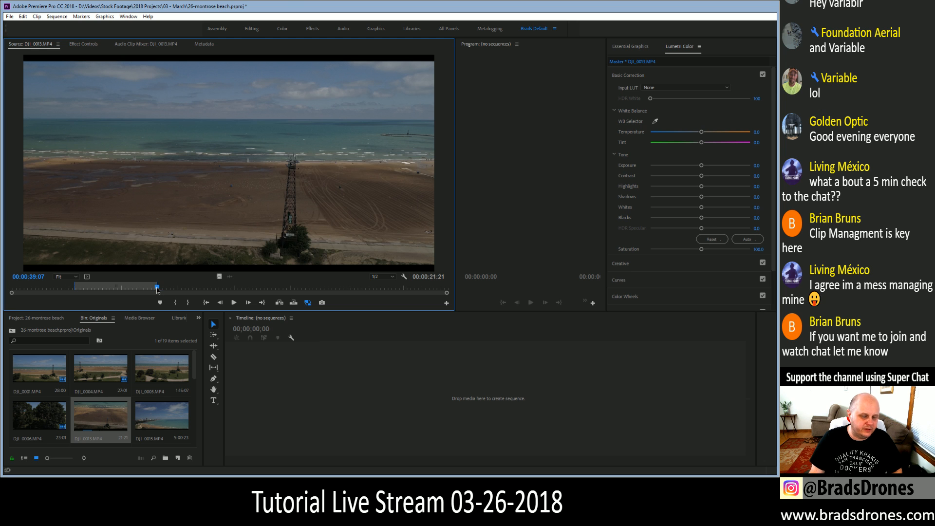
left_click(209, 303)
key("space")
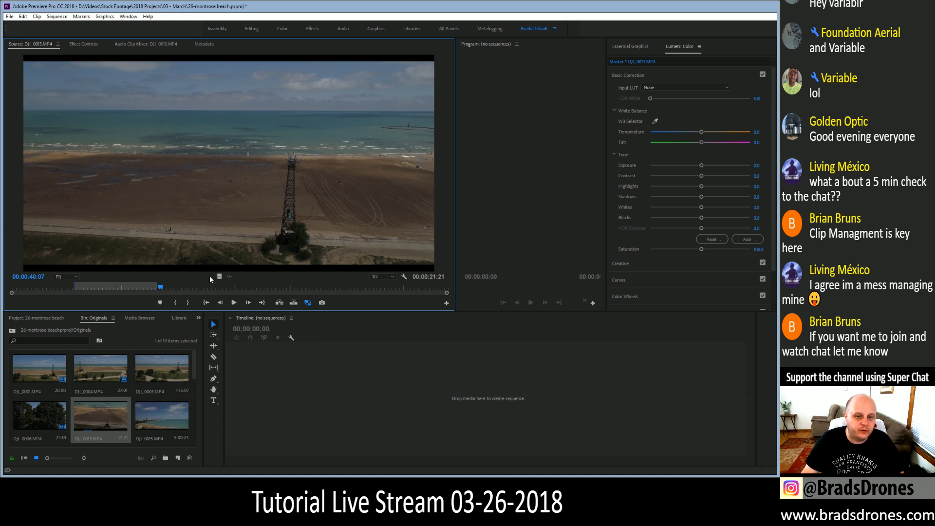
Create a sequence from the marked tilt-up range of DJI_0013.MP4 and play it back in an enlarged program monitor.
left_click_drag(219, 277, 255, 398)
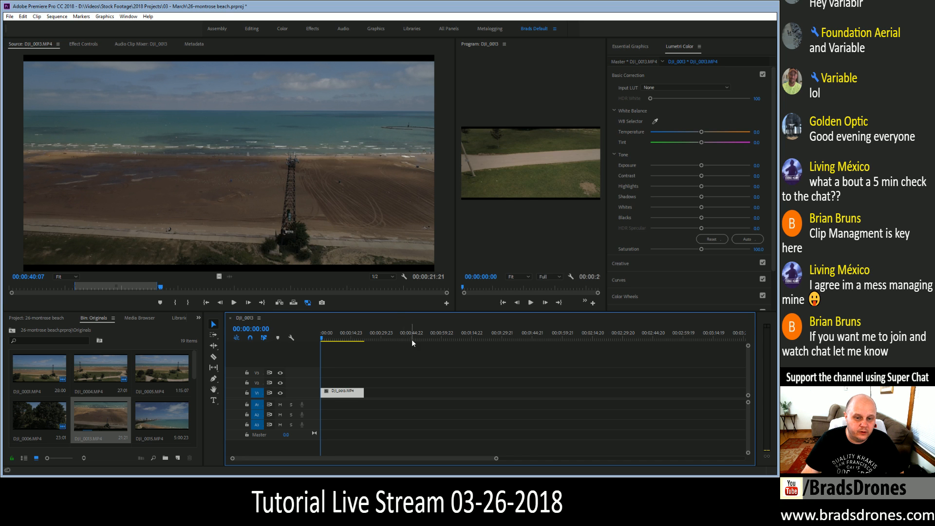
left_click(358, 333)
left_click_drag(456, 261, 120, 263)
key("space")
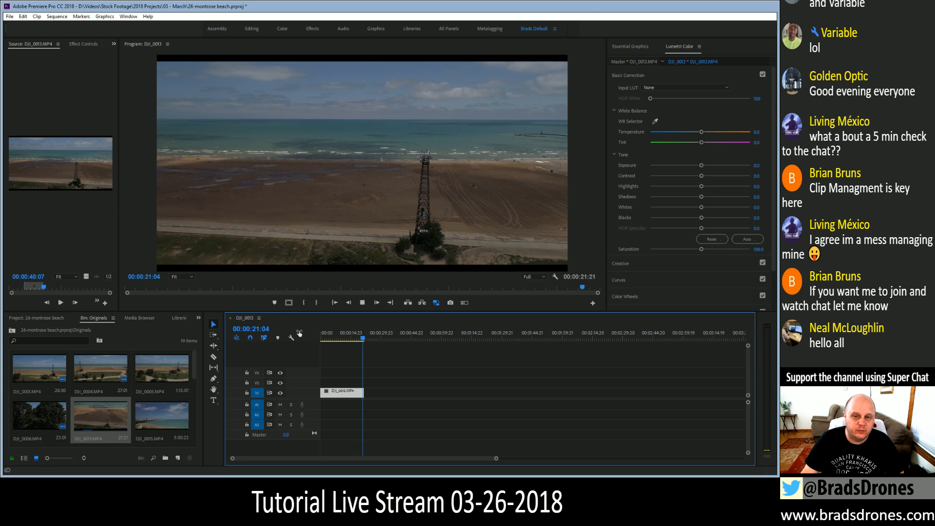
key("space")
key("space")
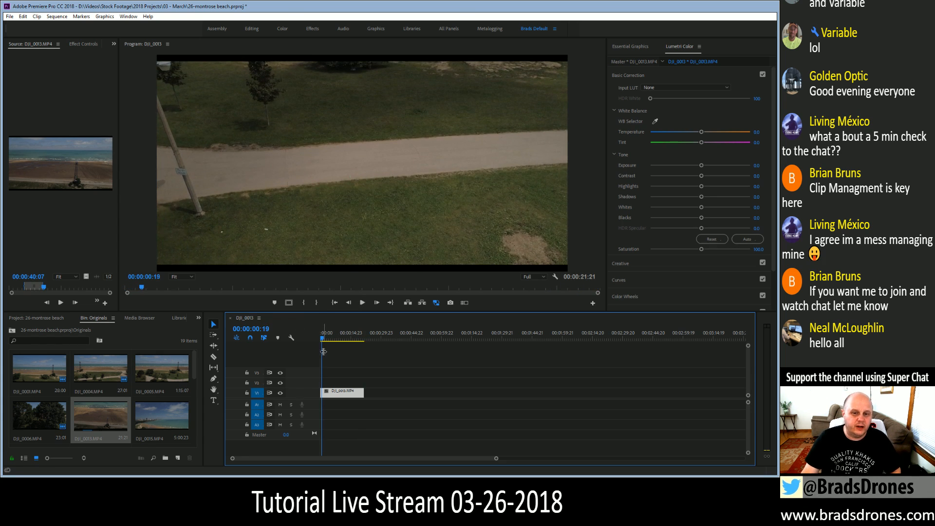
Rename the new DJI_0013 sequence in the project as Tilt up from grass reveal lake.
left_click(34, 319)
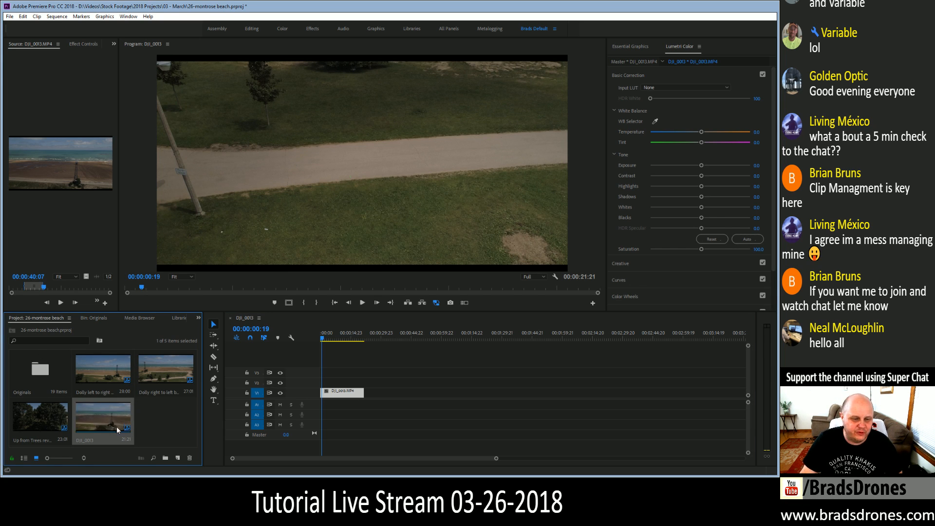
left_click(133, 194)
type("Tilt up")
type("from")
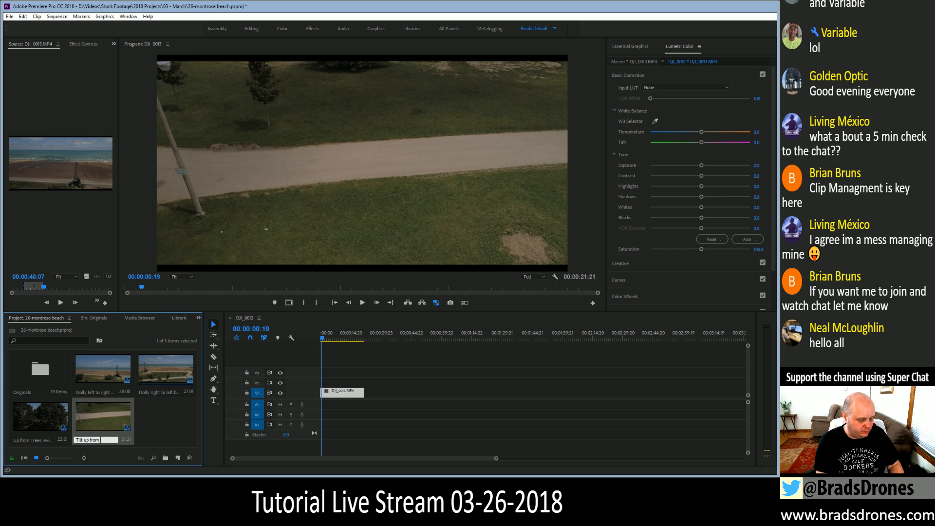
type(" grass reve")
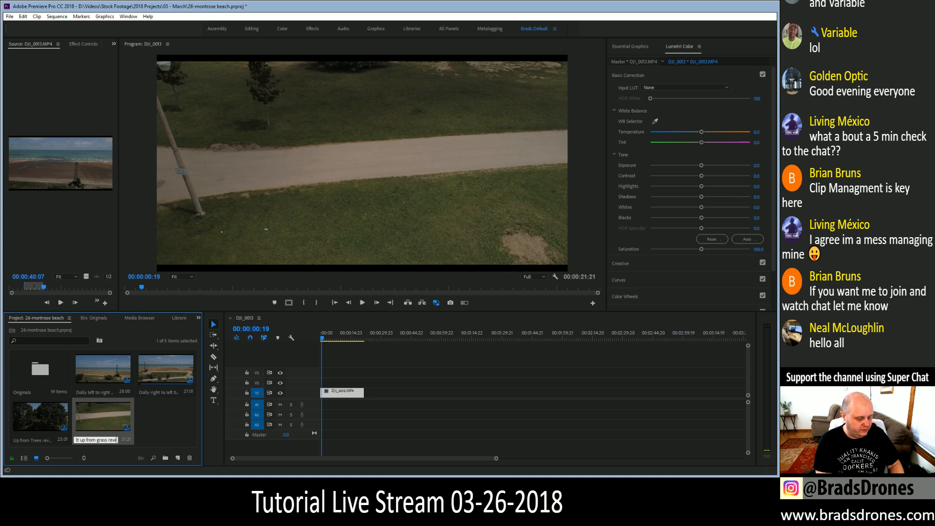
type("al lake")
key("Tab")
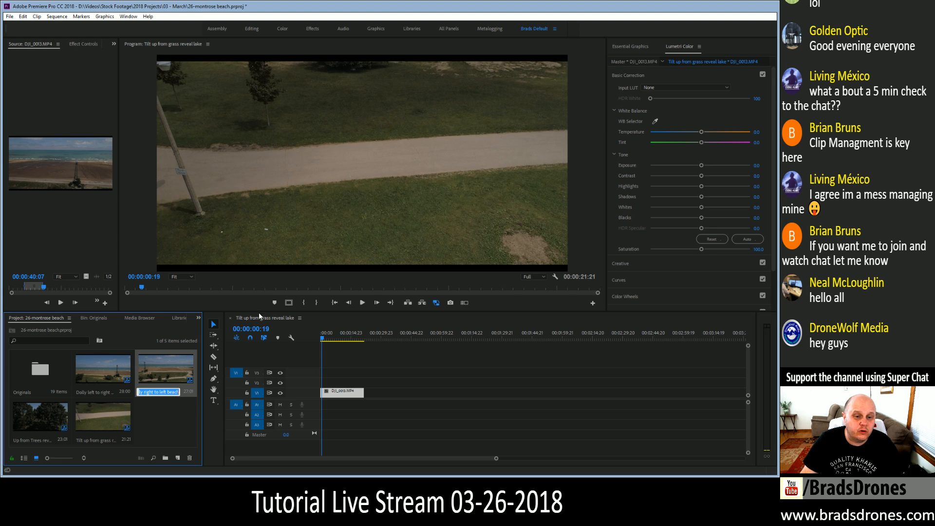
Close the open sequence, enlarge the source monitor, and mark a new range of about 21 seconds in DJI_0013.MP4 ending at 00:01:02:11.
left_click(231, 318)
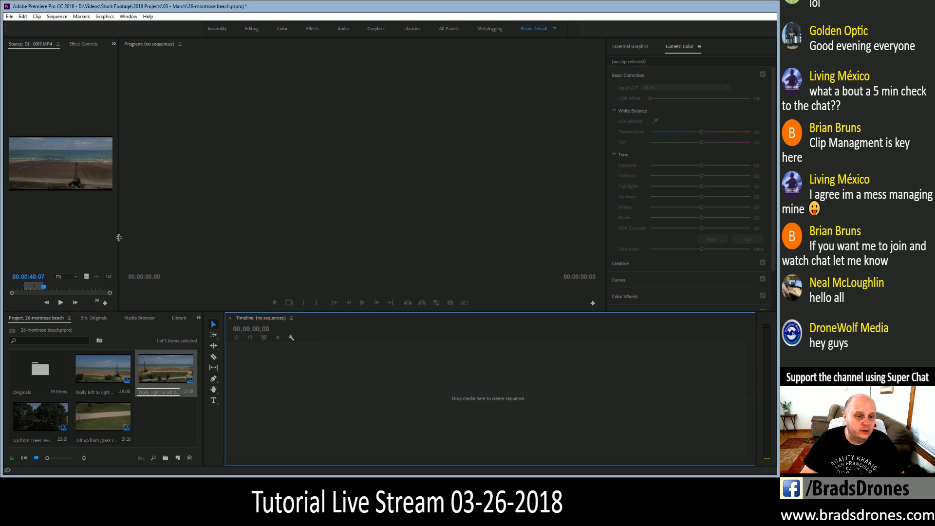
left_click_drag(117, 237, 442, 243)
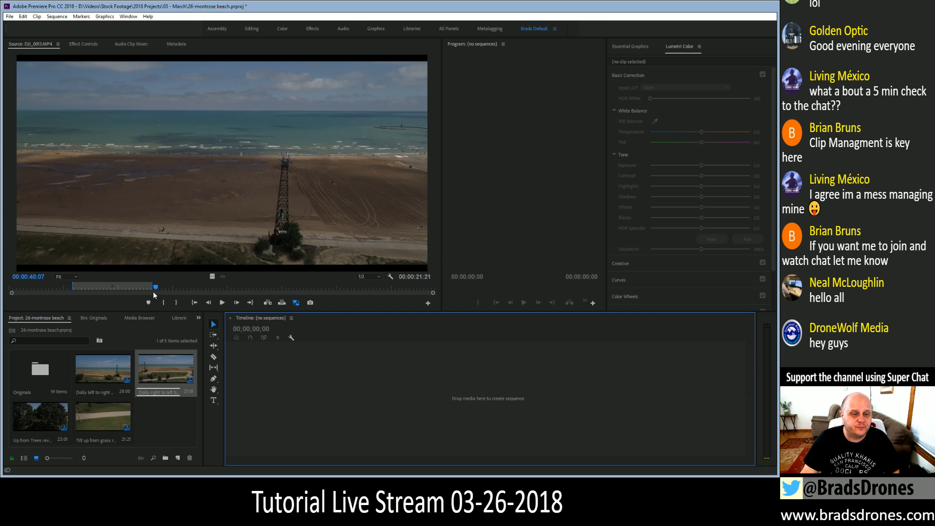
mouse_move(159, 286)
left_mouse_down()
mouse_move(181, 284)
mouse_move(160, 293)
left_mouse_up()
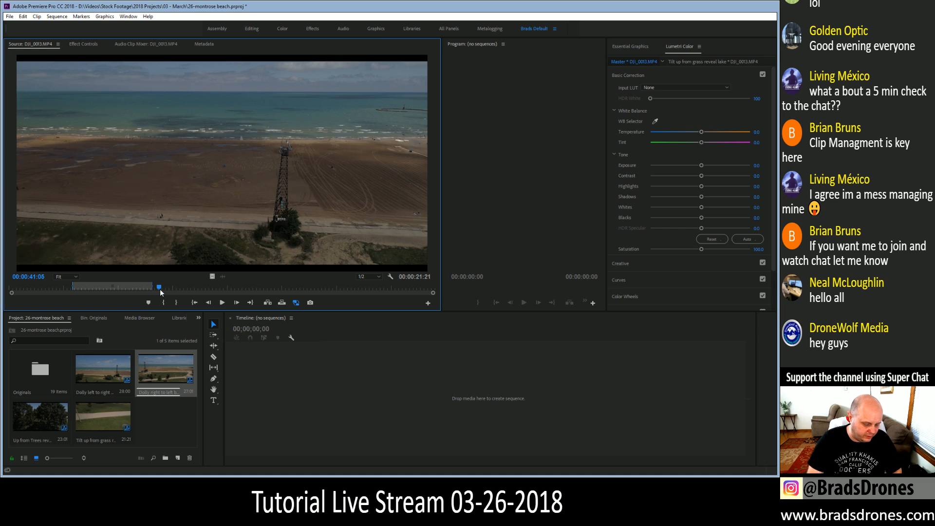
key("i")
left_click_drag(159, 291, 237, 291)
key("o")
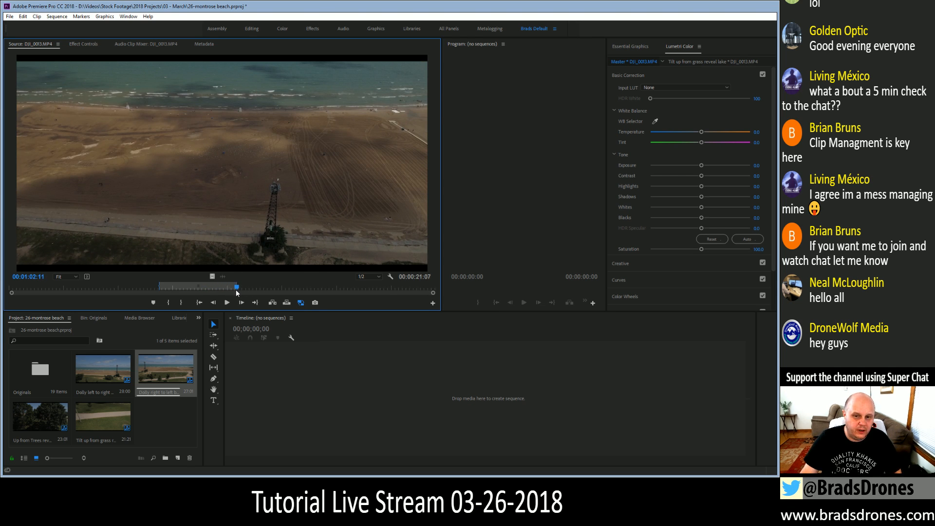
left_click(200, 303)
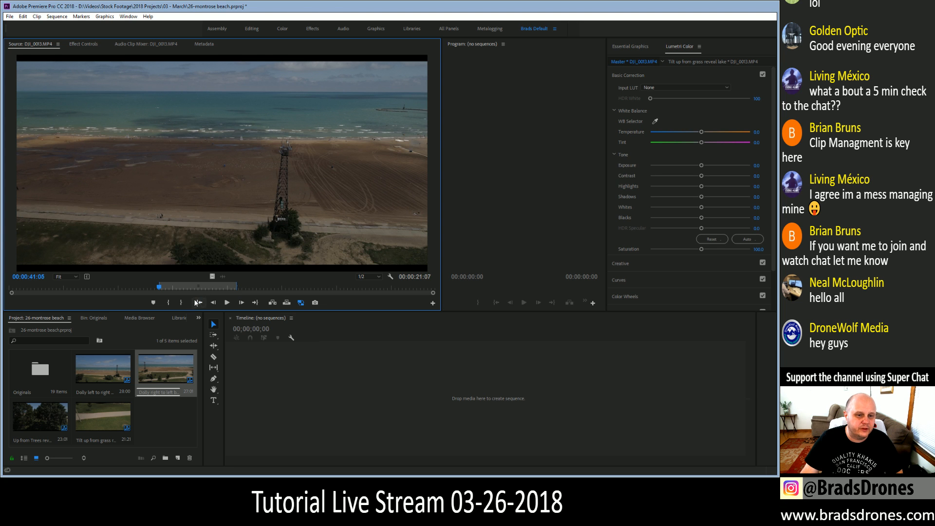
Create another sequence from the newly marked range of DJI_0013.MP4 and play it in the enlarged program monitor.
left_click_drag(212, 277, 263, 409)
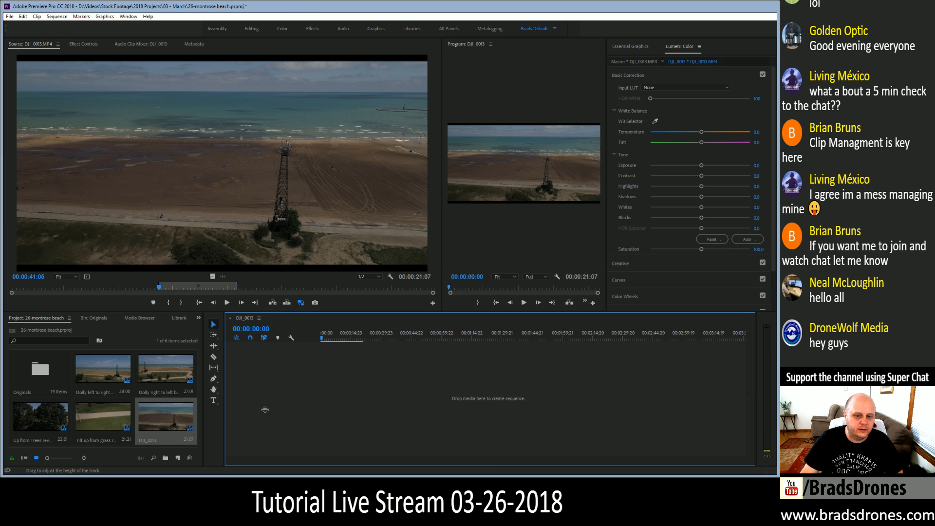
left_click_drag(443, 235, 112, 235)
key("space")
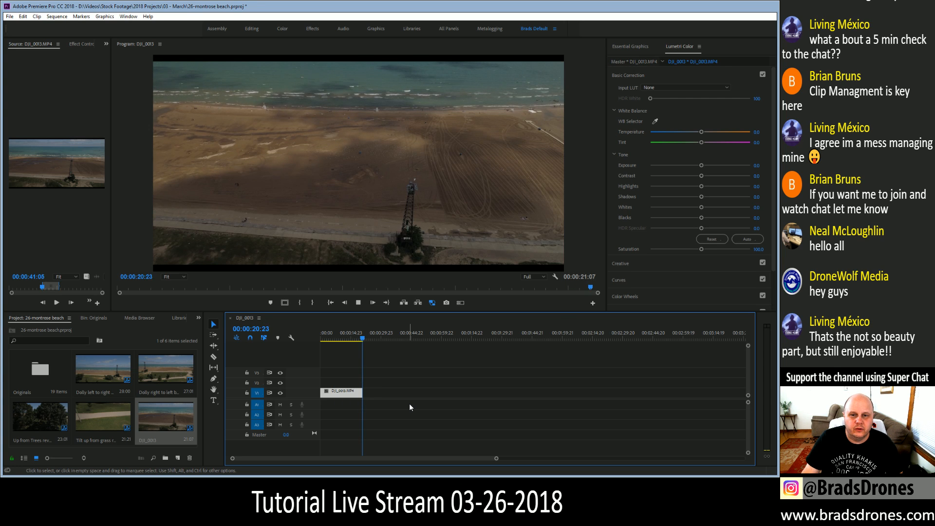
Rename the new DJI_0013 sequence in the project as Crane up and tilt down showing beach.
left_click(155, 445)
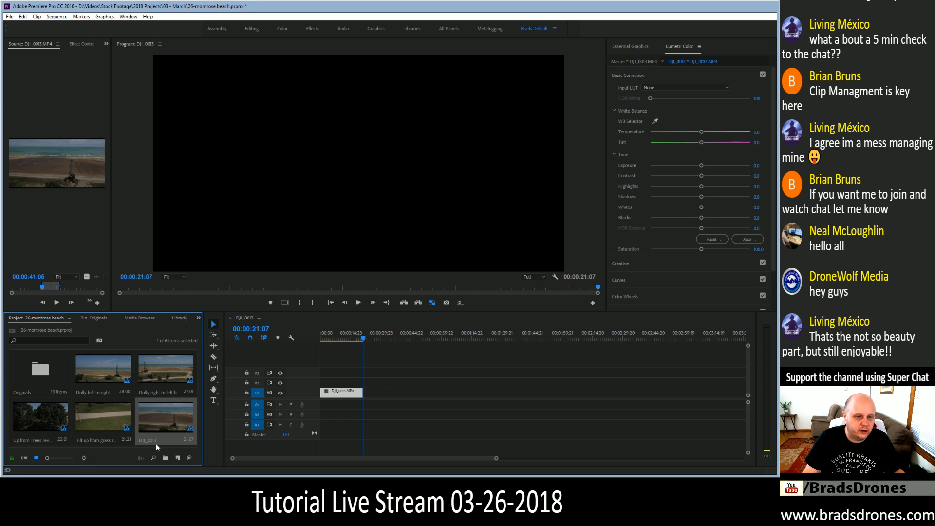
key("Return")
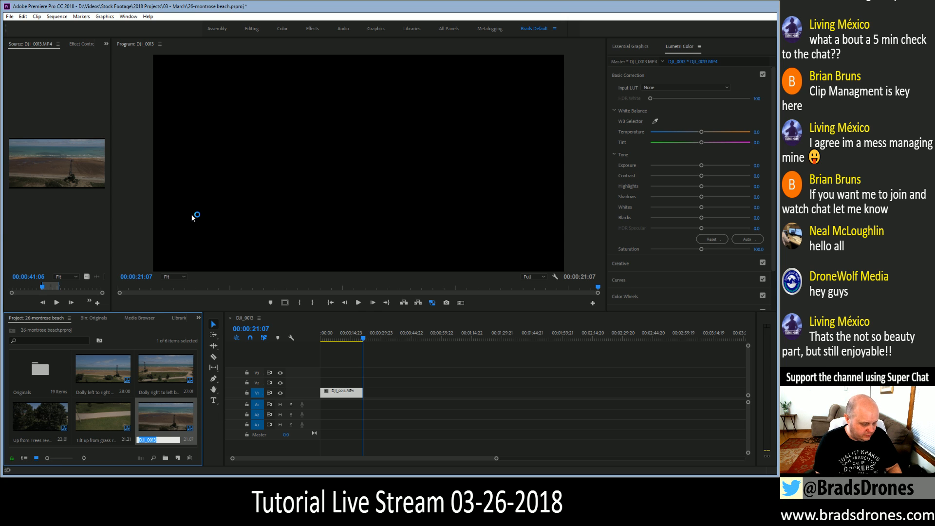
type("Cran")
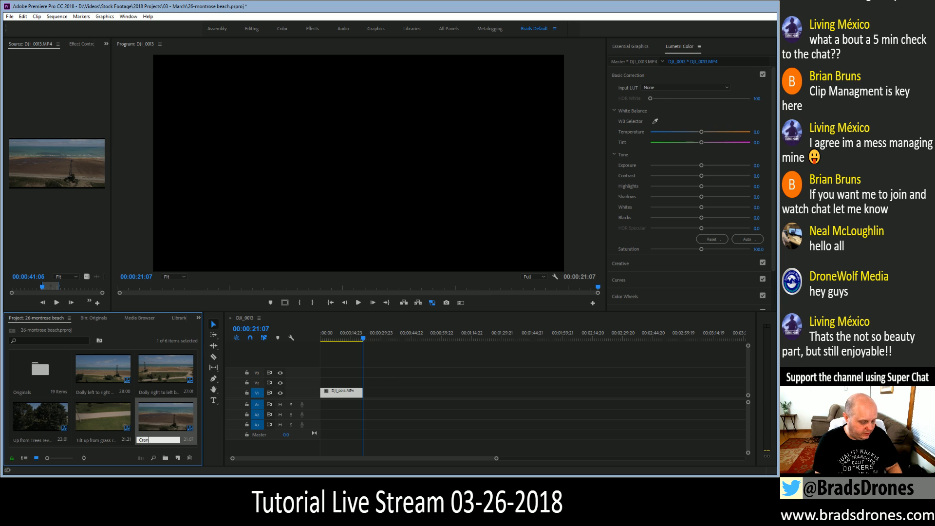
type("e up and")
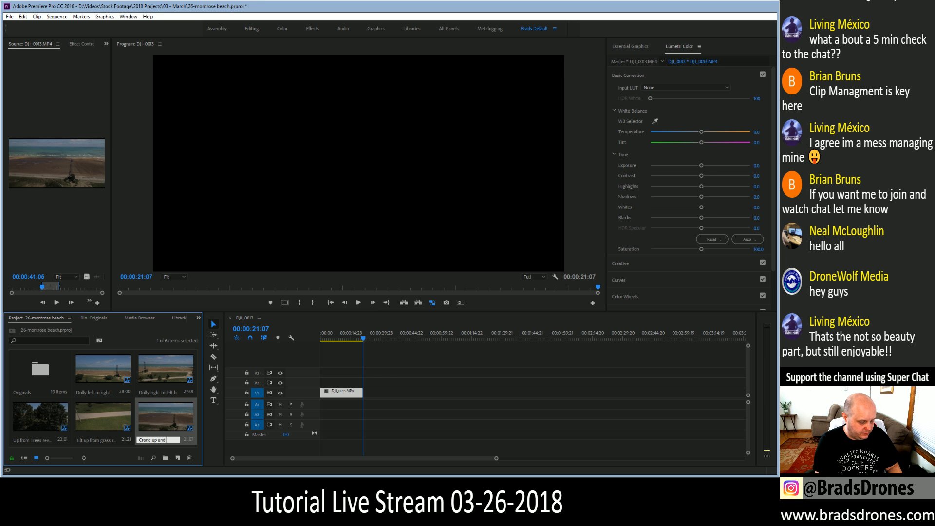
type(" tilt down")
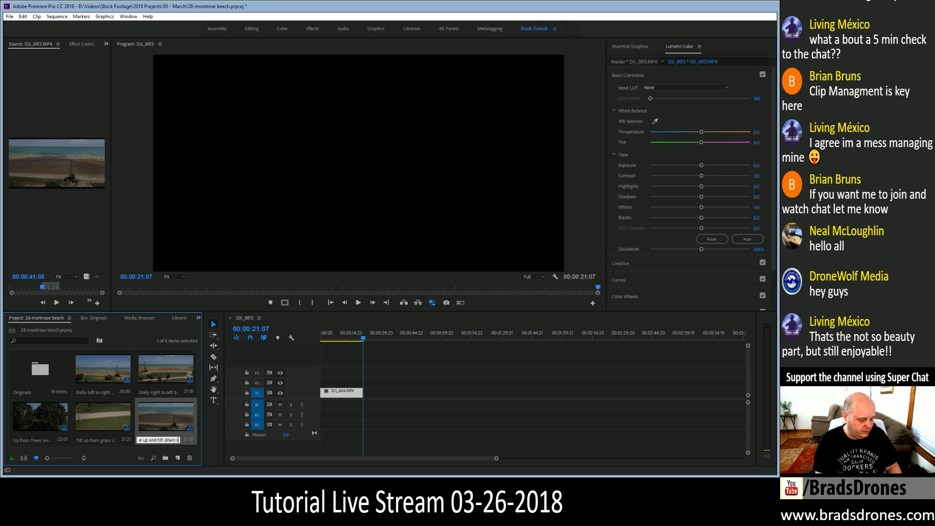
type(" showing beach")
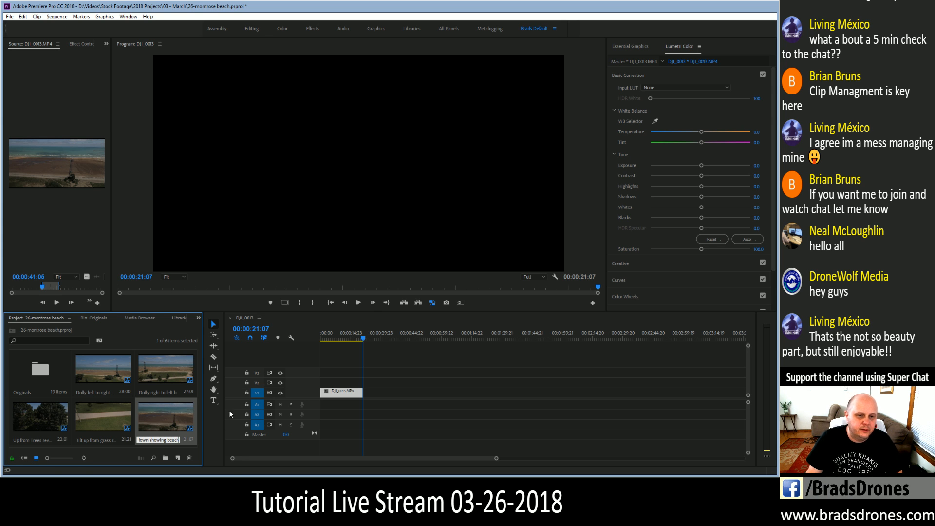
left_click(434, 414)
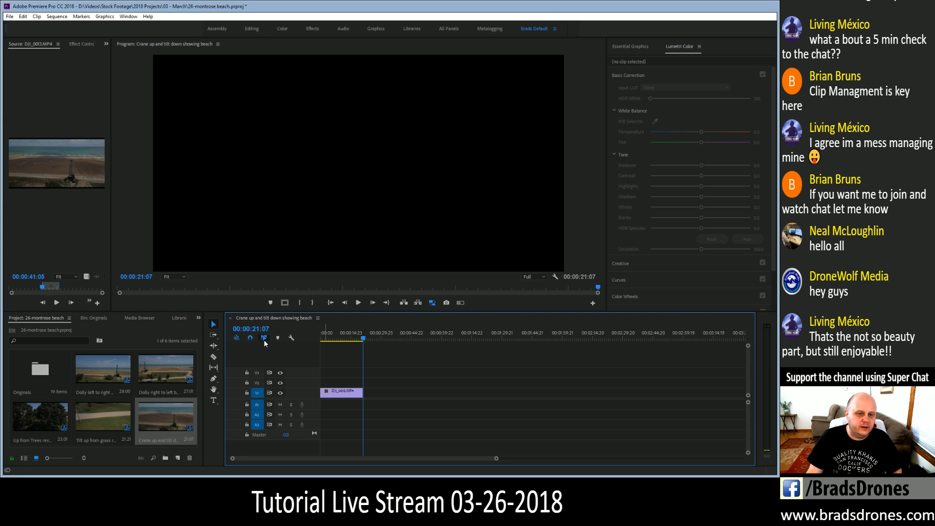
Close the Crane up and tilt down showing beach sequence and save the project.
left_click(230, 319)
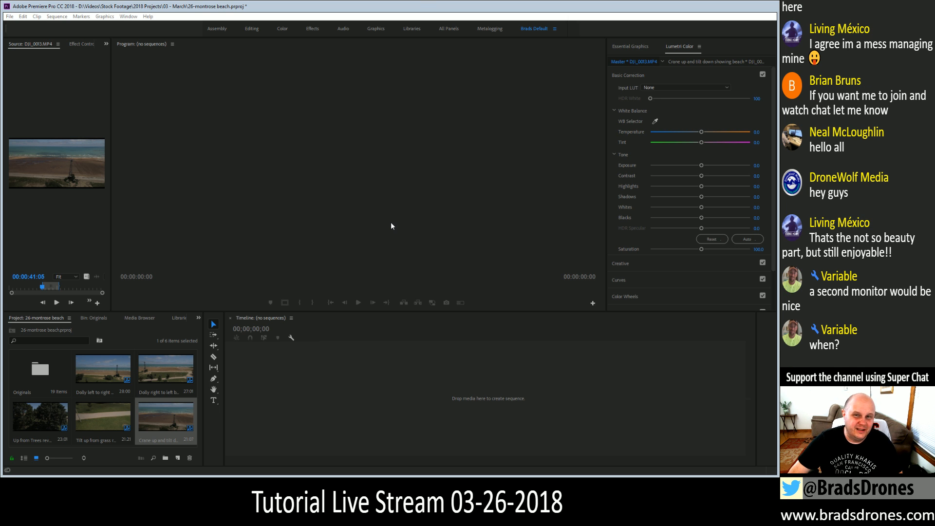
left_click(232, 9)
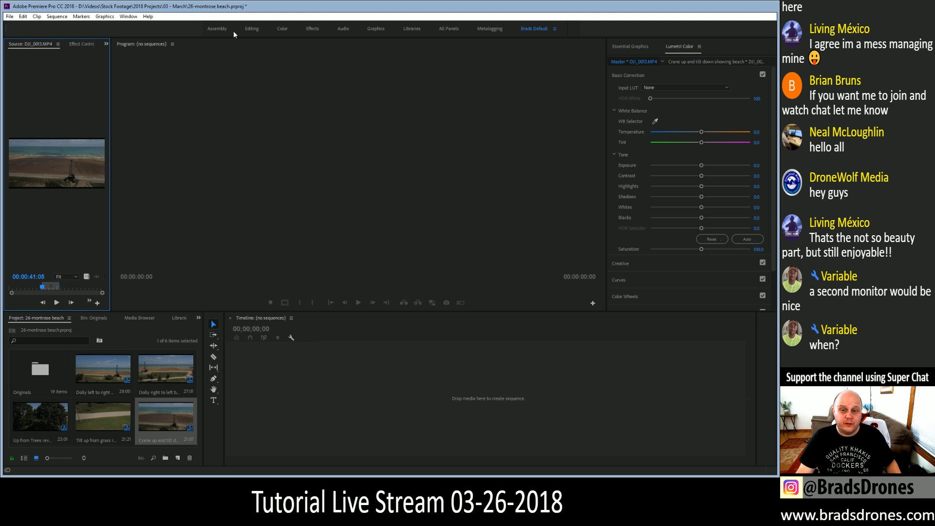
key("ctrl+s")
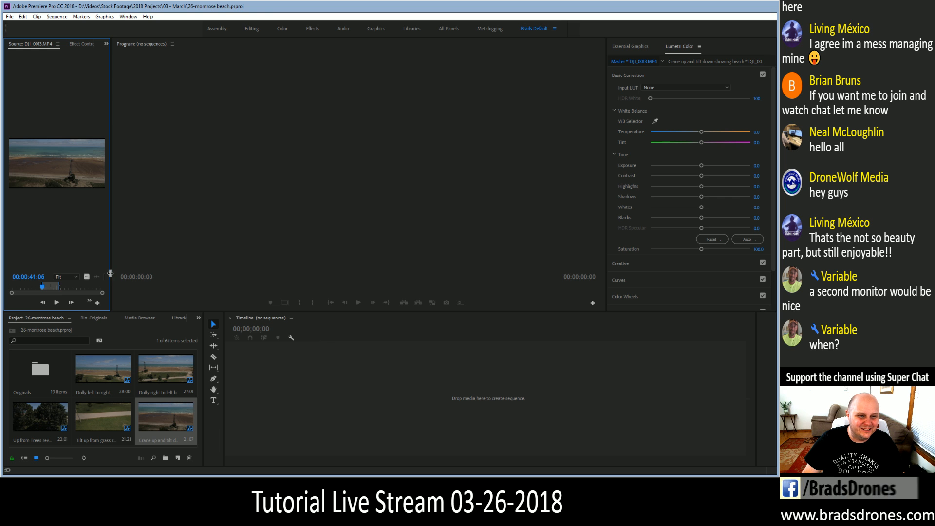
Enlarge the source monitor and mark a new range of about 29 seconds in DJI_0013.MP4, ending at 00:01:41:19.
left_click_drag(110, 273, 463, 258)
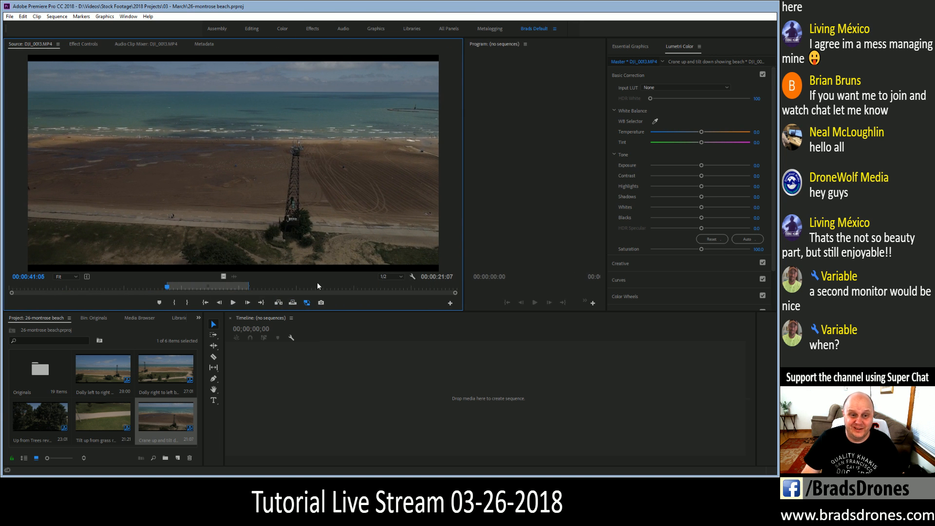
left_click(262, 301)
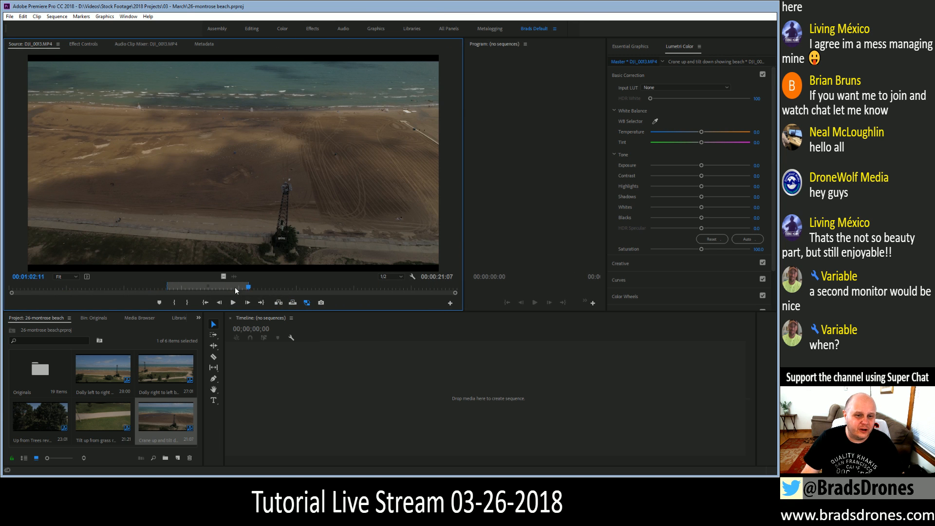
left_click_drag(249, 288, 280, 291)
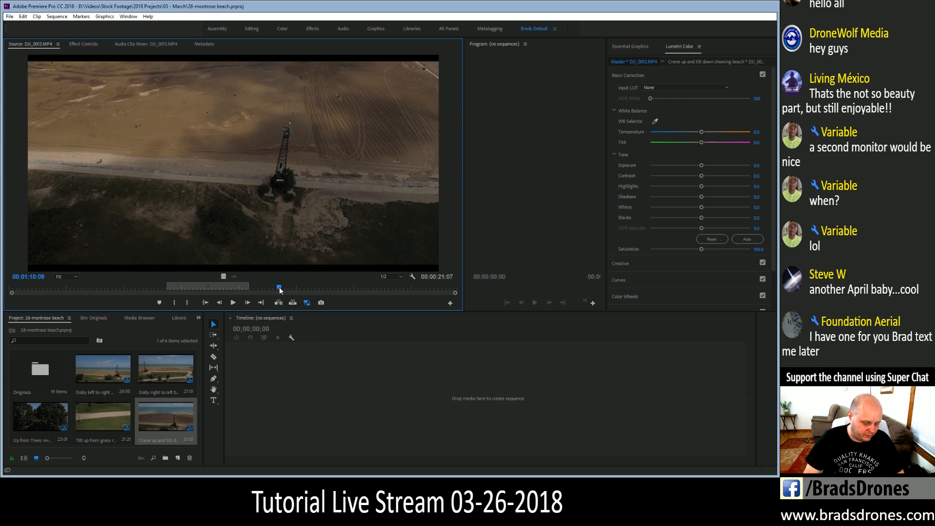
key("i")
key("space")
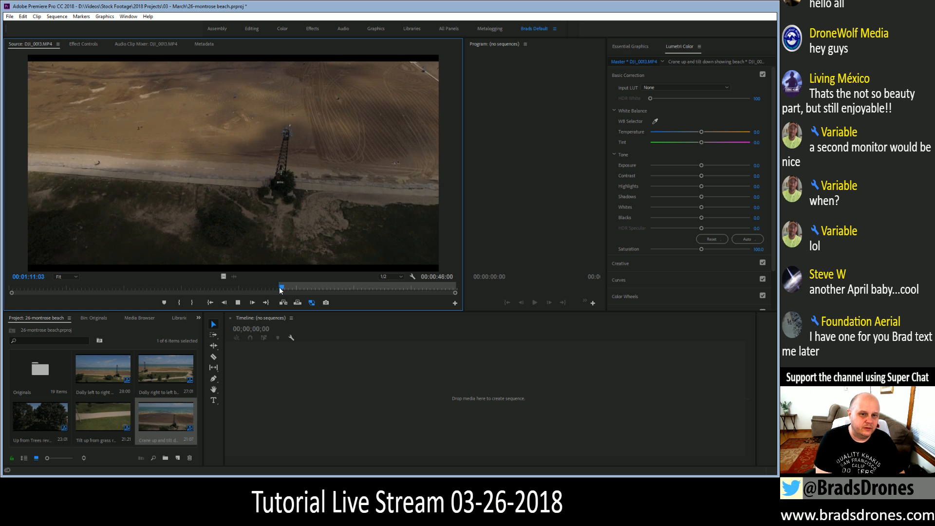
key("space")
key("i")
left_click_drag(295, 287, 399, 288)
key("o")
key("o")
key("o")
key("o")
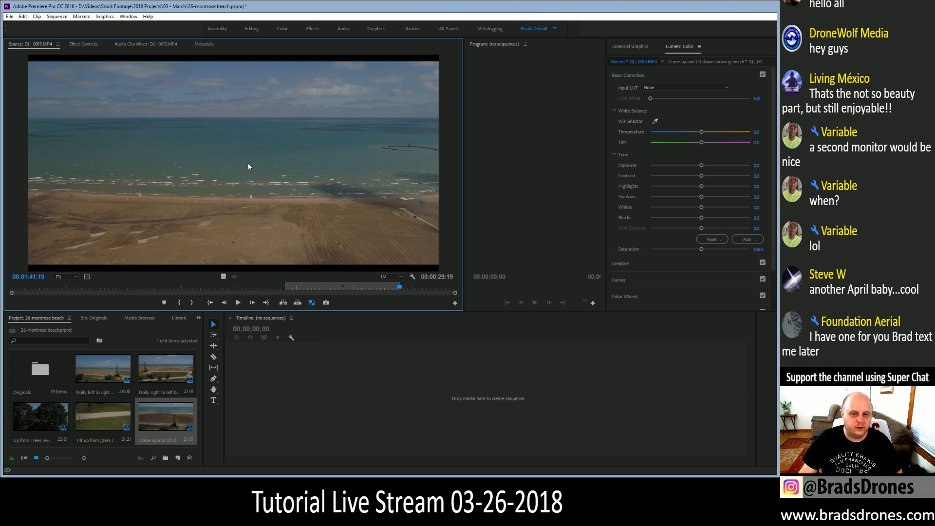
Create a sequence from the marked 29-second range of DJI_0013.MP4 and play it from the start in an enlarged program monitor.
left_click_drag(222, 276, 274, 402)
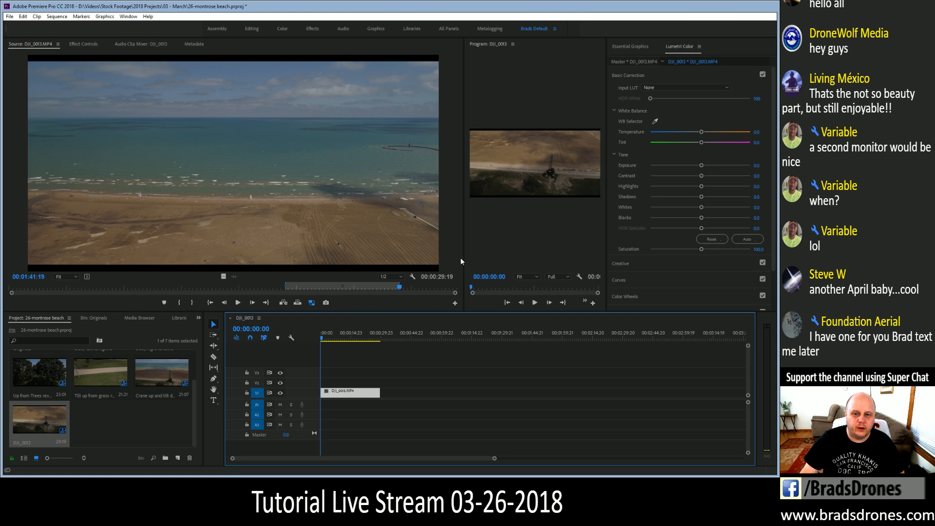
left_click_drag(462, 257, 401, 252)
left_click_drag(135, 267, 95, 266)
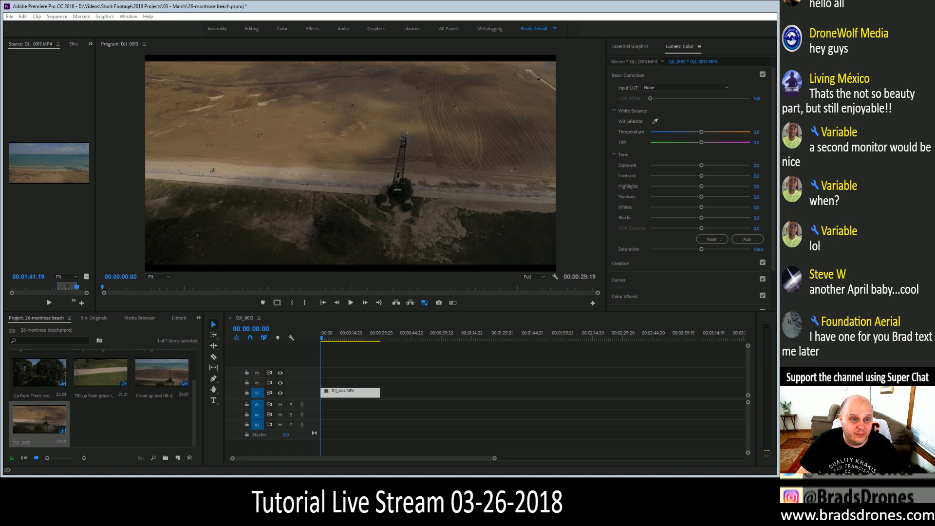
left_click(321, 384)
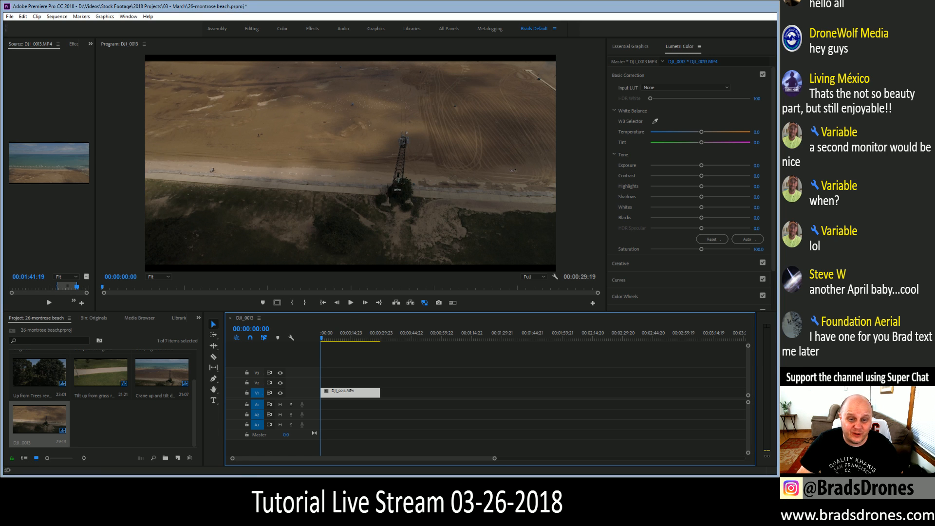
left_click(343, 329)
left_click_drag(341, 339, 303, 342)
key("space")
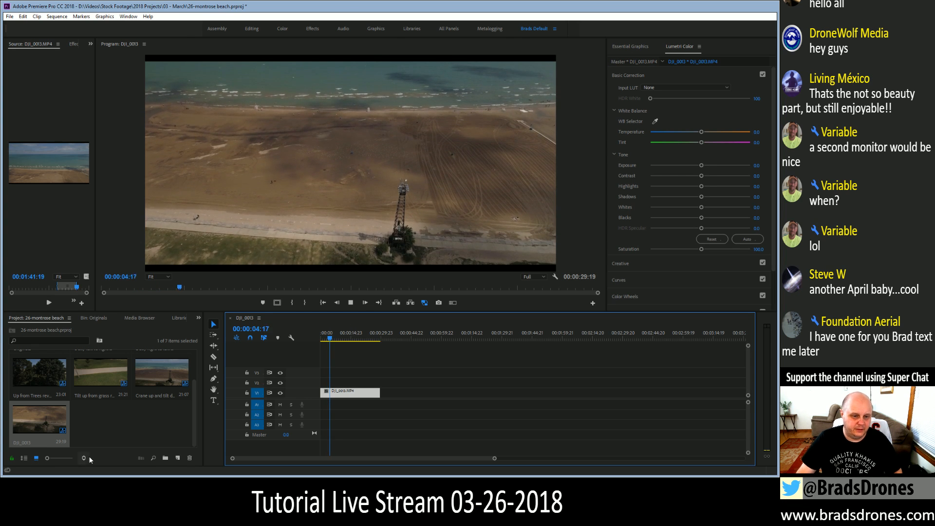
Rename the newest DJI_0013 sequence as Tilt up from beach to lake.
left_click(29, 443)
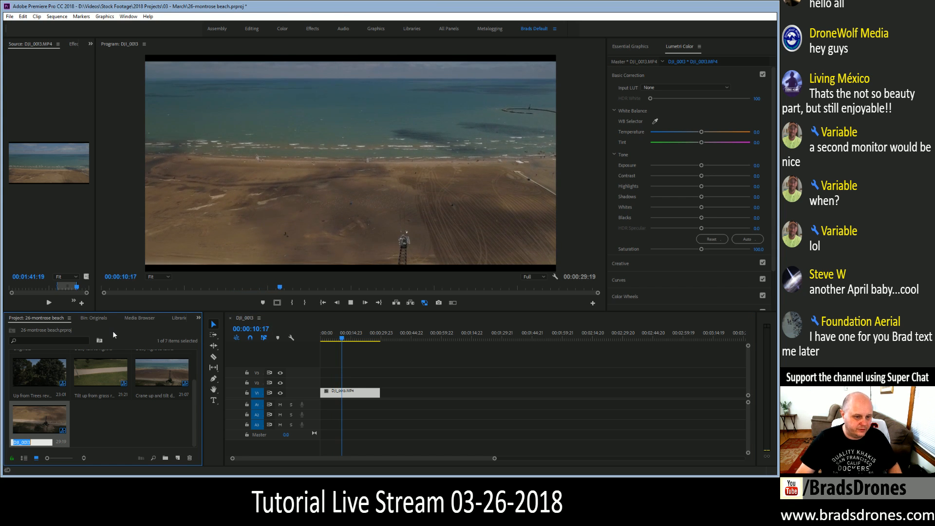
type("Tilt up re")
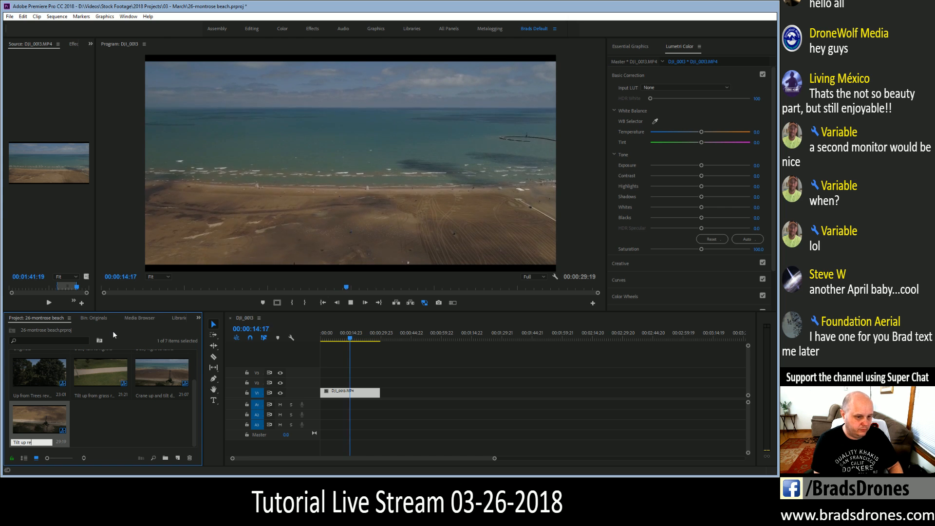
key("BackSpace")
key("BackSpace")
type("from")
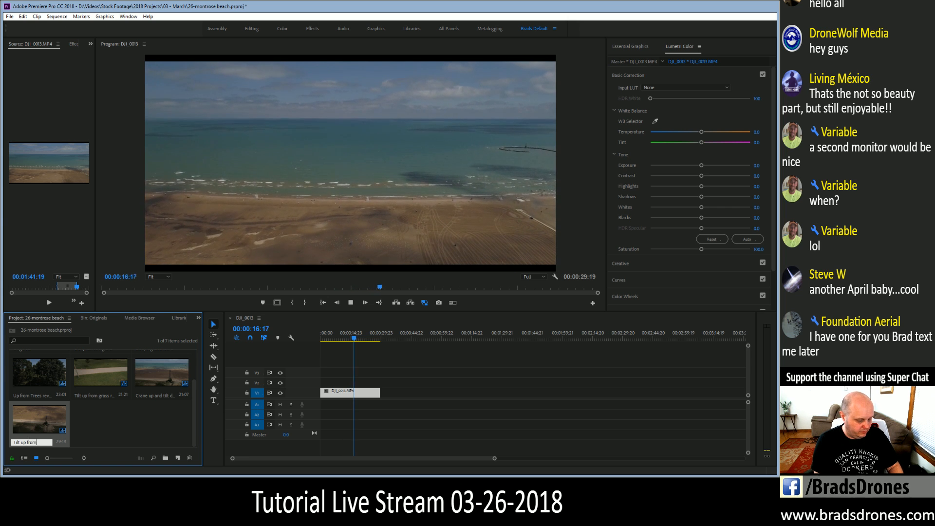
type(" beach to lake")
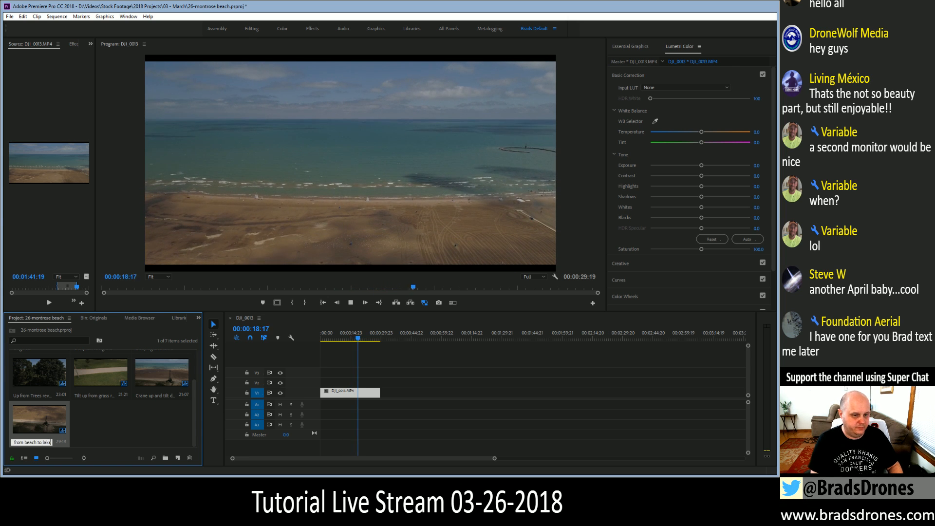
key("Tab")
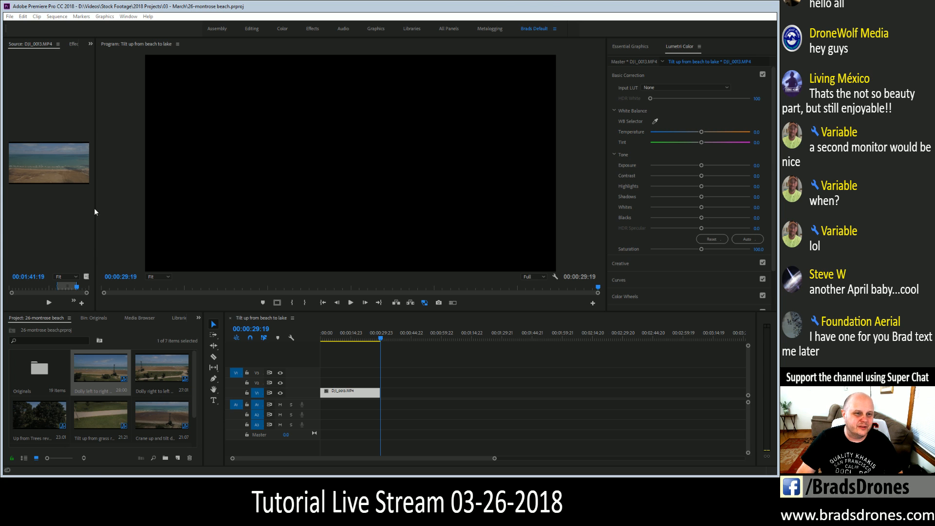
Close the Tilt up from beach to lake sequence, enlarge the source monitor, and scrub through the rest of DJI_0013.MP4.
left_click(507, 4)
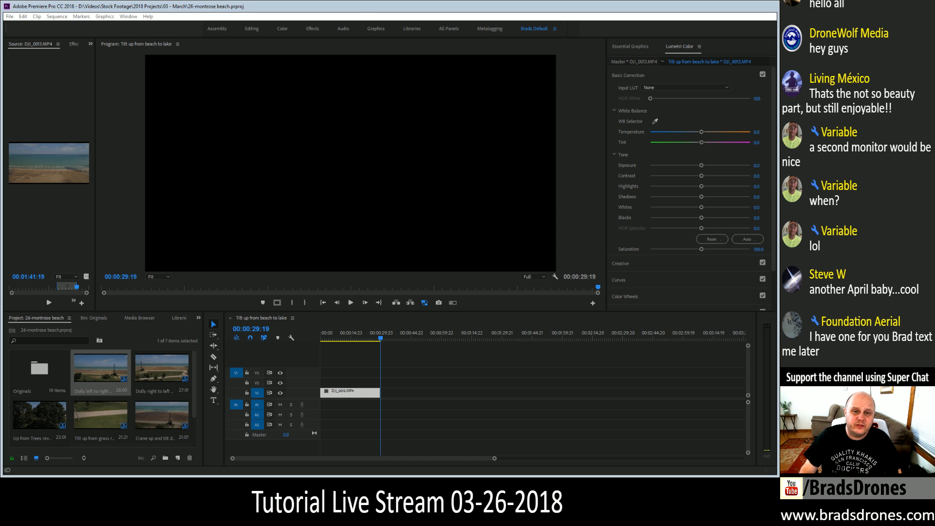
left_click(362, 6)
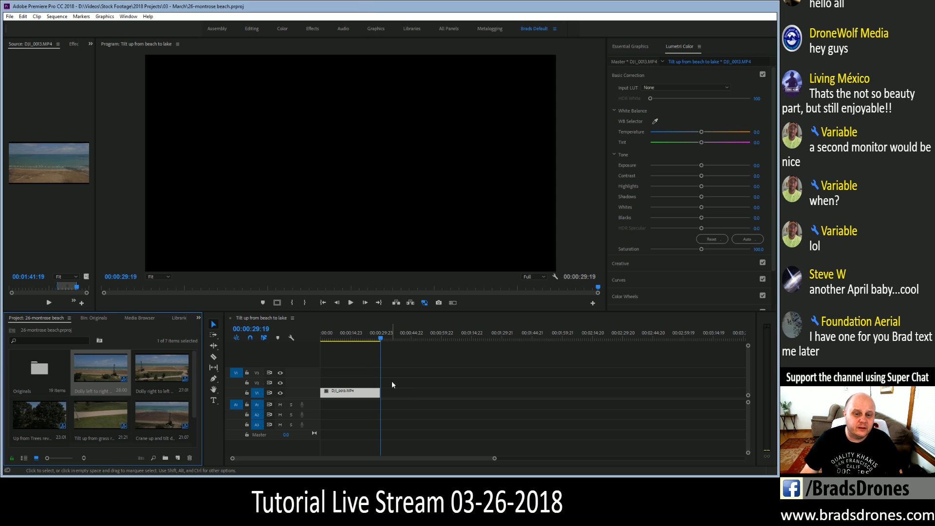
left_click(230, 317)
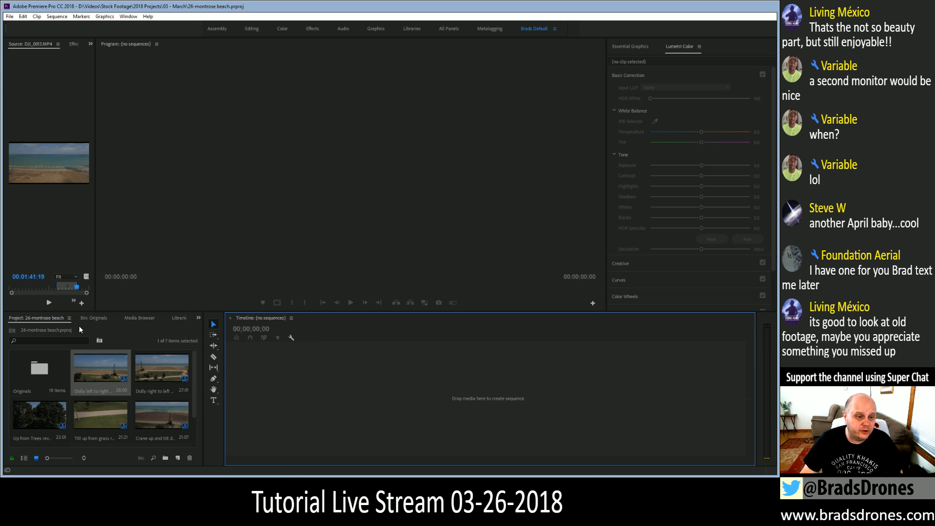
left_click_drag(96, 297, 398, 299)
left_click_drag(343, 287, 378, 288)
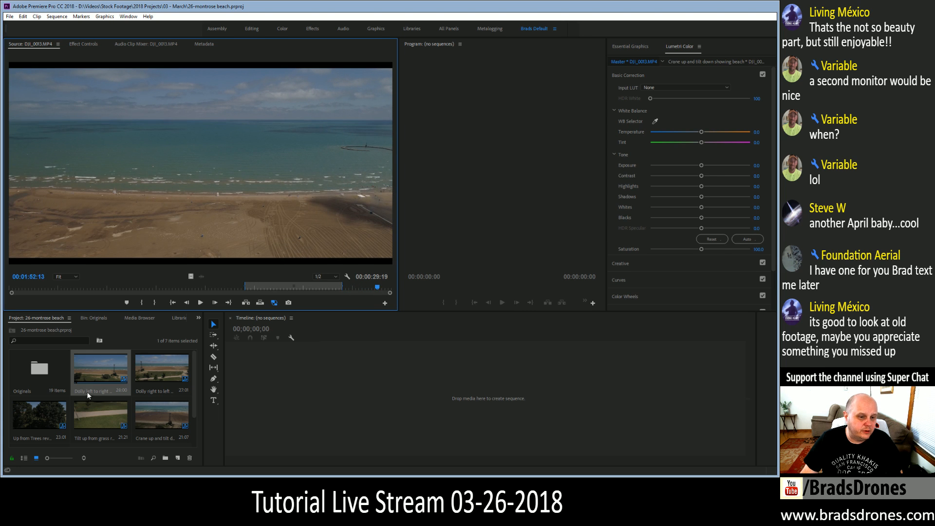
Load DJI_0015.MP4 from the Originals bin and mark a range of about 2 minutes 33 seconds running to the clip's end.
left_click(95, 317)
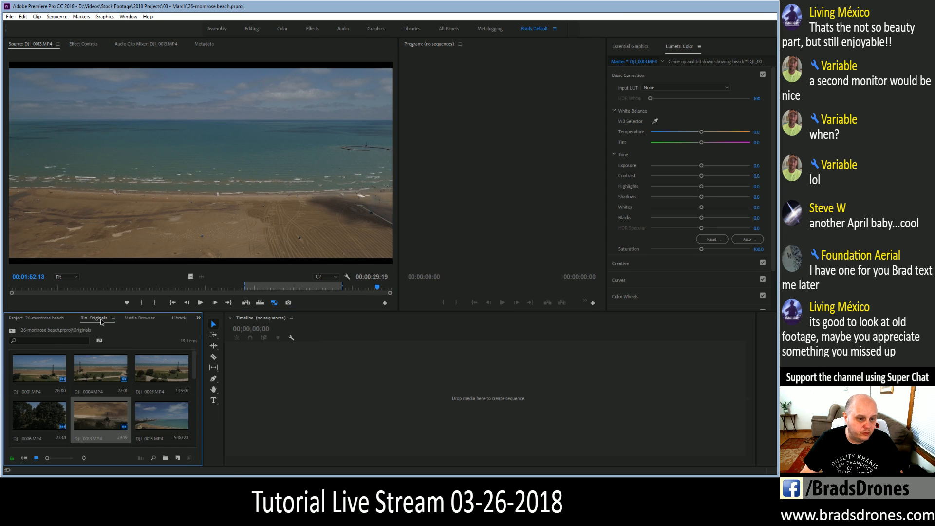
double_click(169, 425)
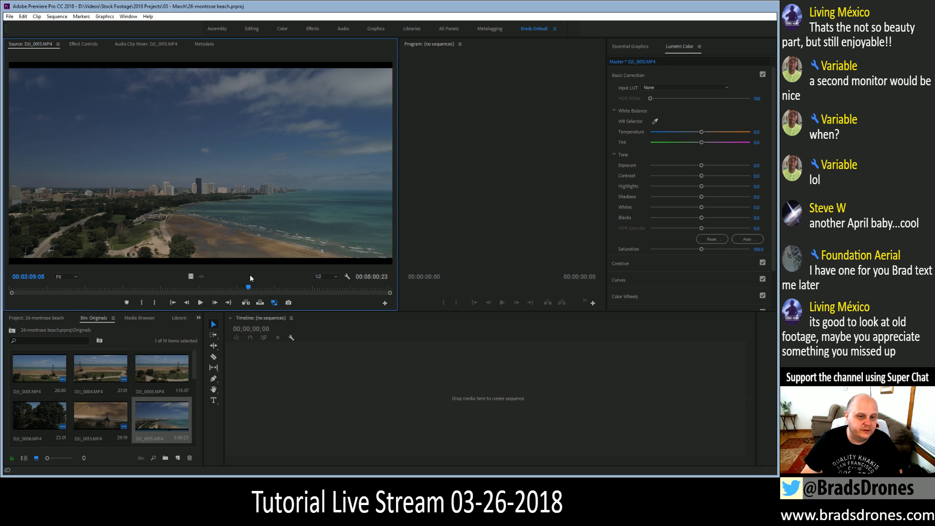
left_click_drag(247, 287, 396, 292)
key("i")
Create a sequence from the marked DJI_0015.MP4 range with the clip sped up to 520%, and preview it in an enlarged program monitor.
left_click_drag(189, 277, 260, 391)
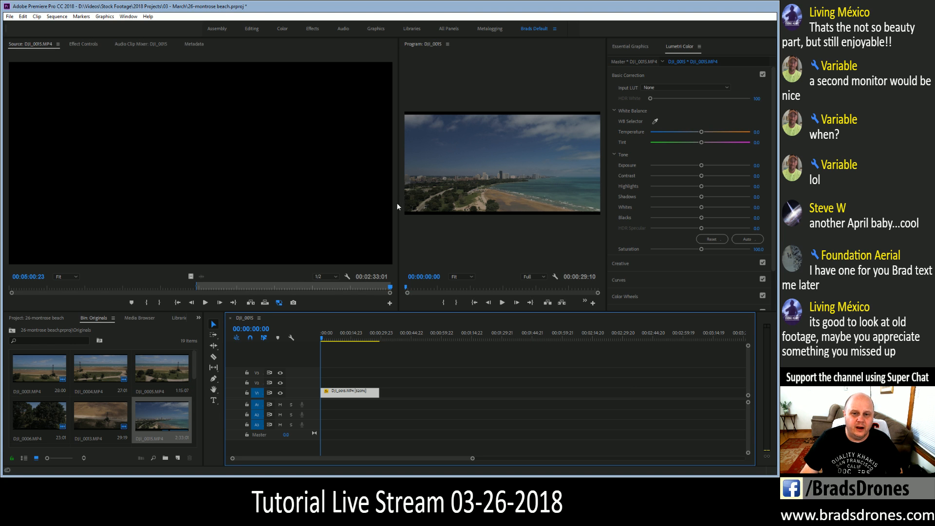
left_click_drag(397, 203, 99, 225)
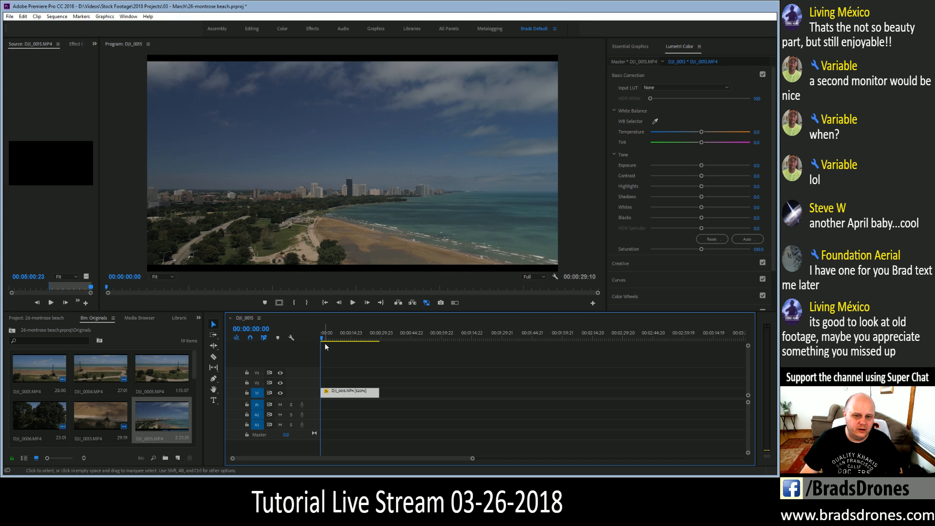
key("space")
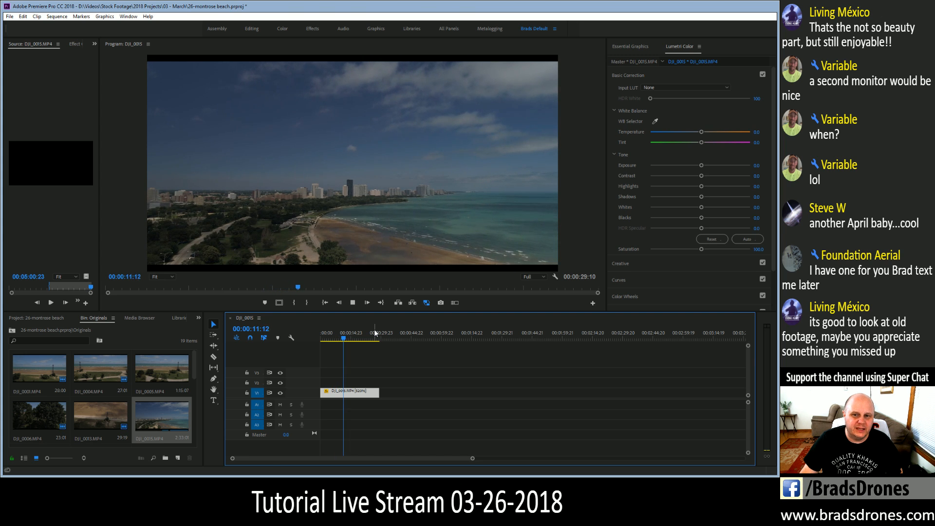
key("space")
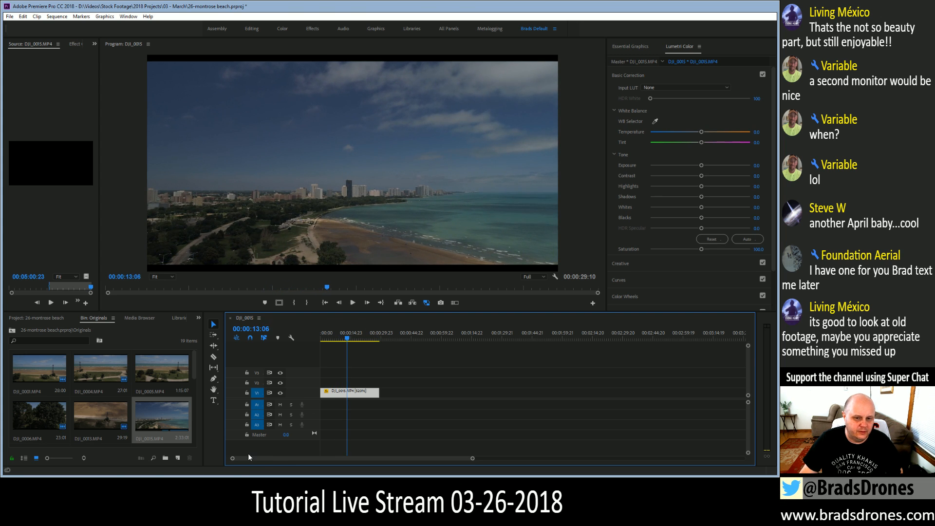
left_click(247, 483)
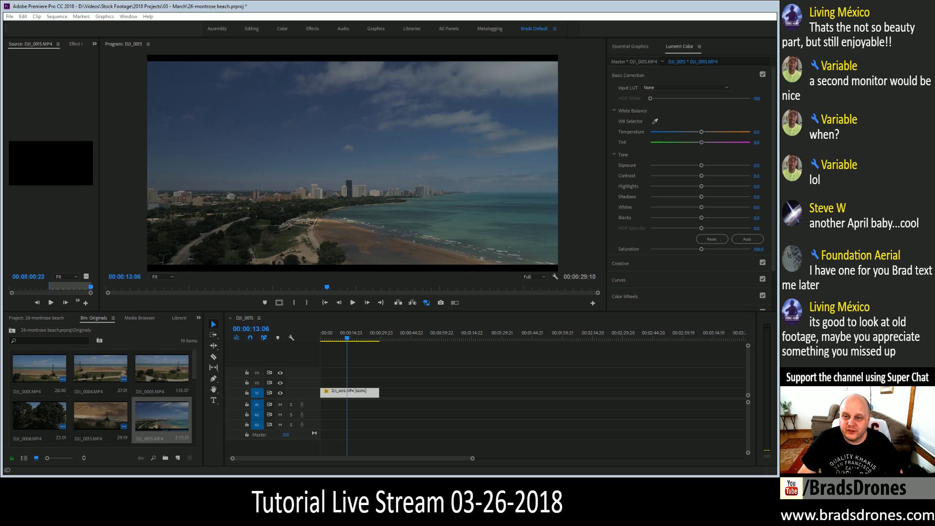
Scrub the sped-up DJI_0015 sequence to about 23 seconds and save the project.
key("alt+Tab")
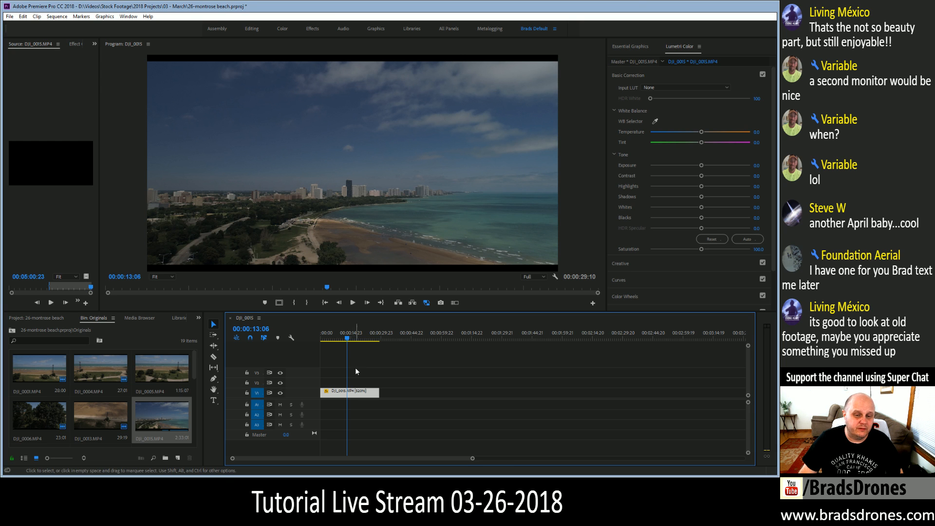
left_click_drag(347, 339, 368, 340)
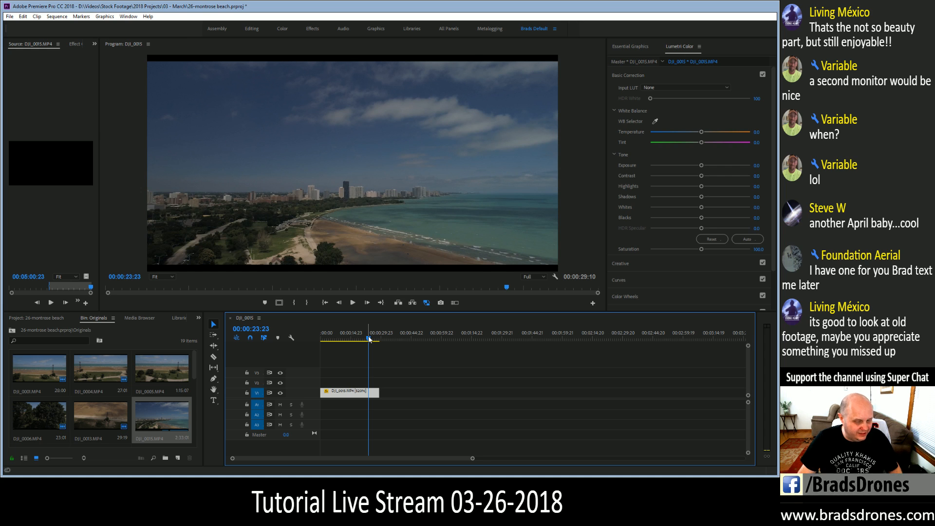
key("ctrl+s")
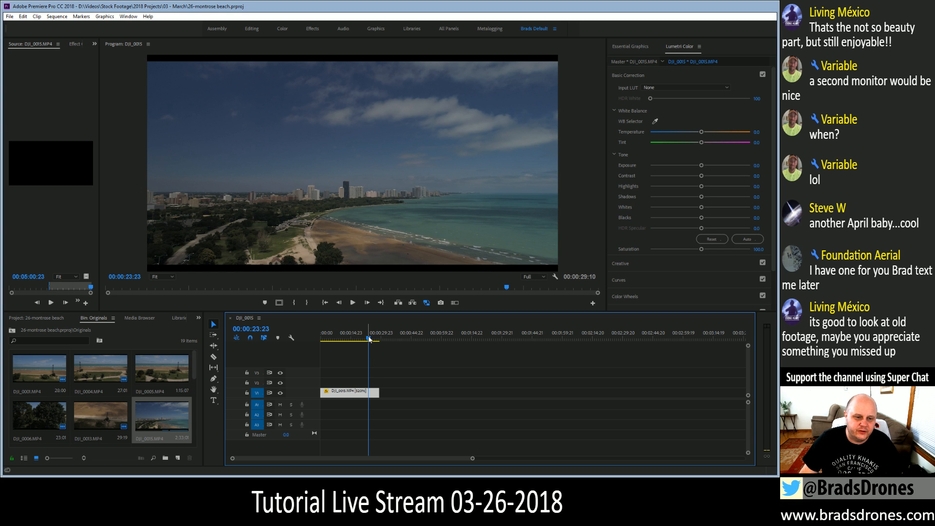
Rename the DJI_0015.MP4 clip in the Originals bin as Lake buildings time lapse with clouds.
left_click(156, 437)
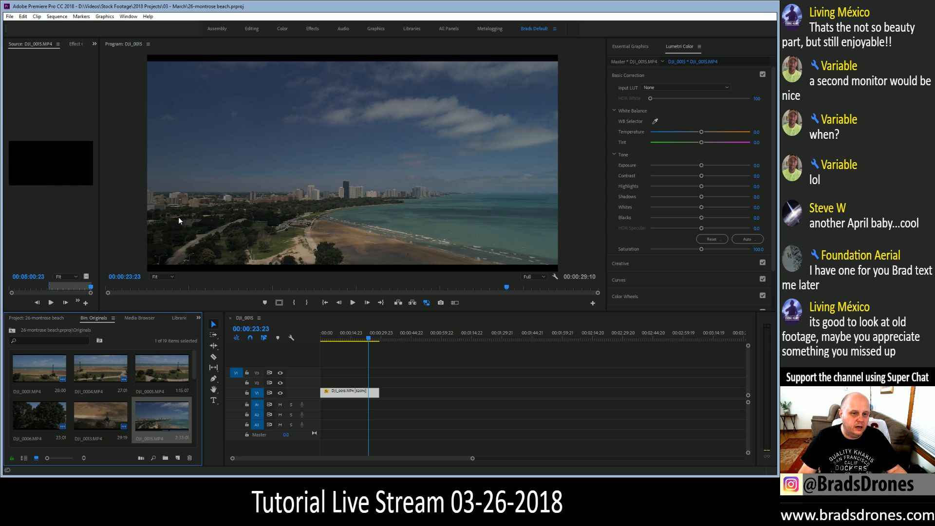
key("Return")
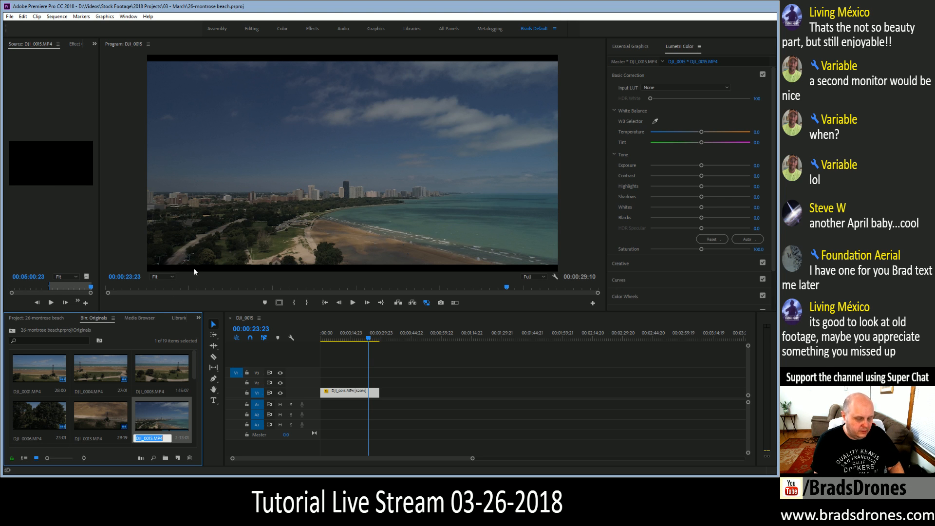
type("Lask")
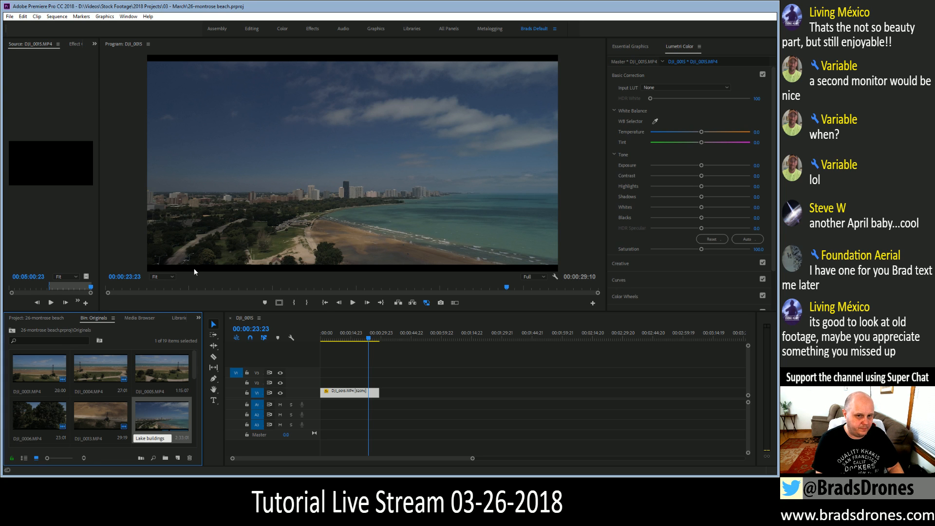
type("time")
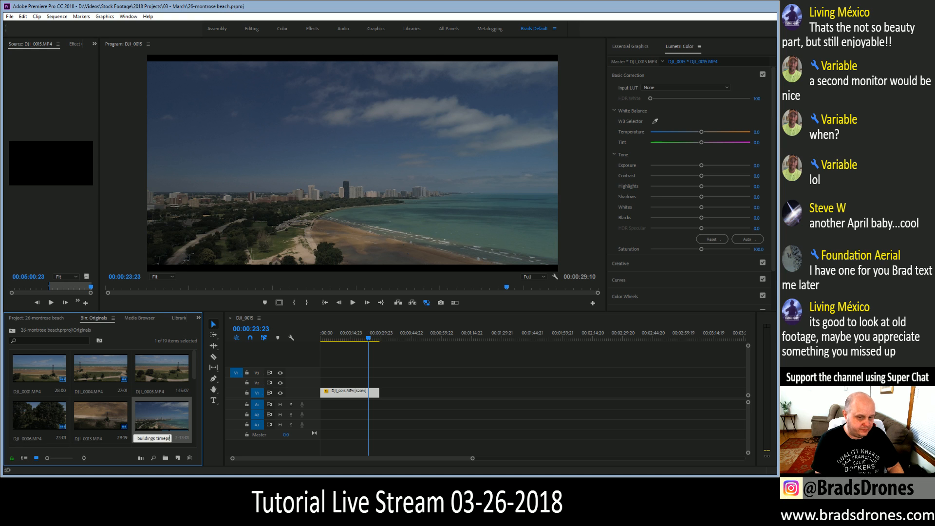
type(" lapse")
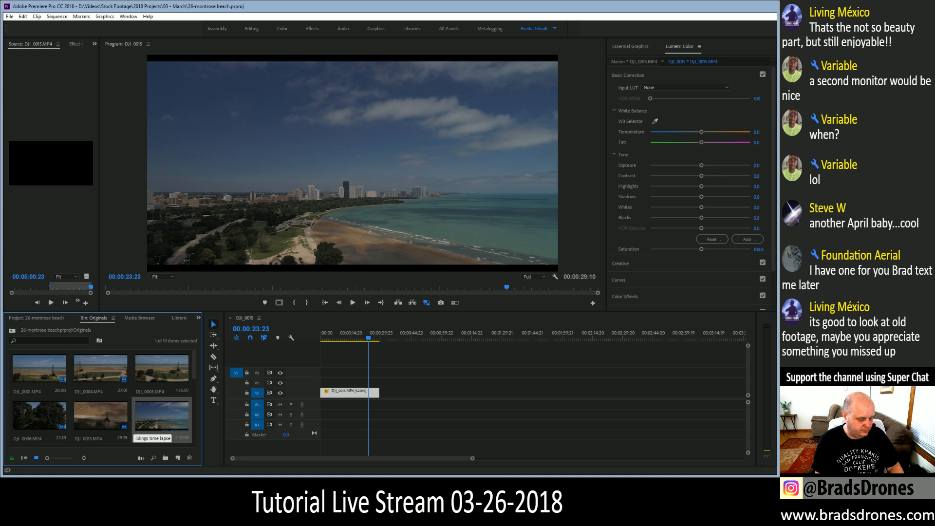
type(" with clouds")
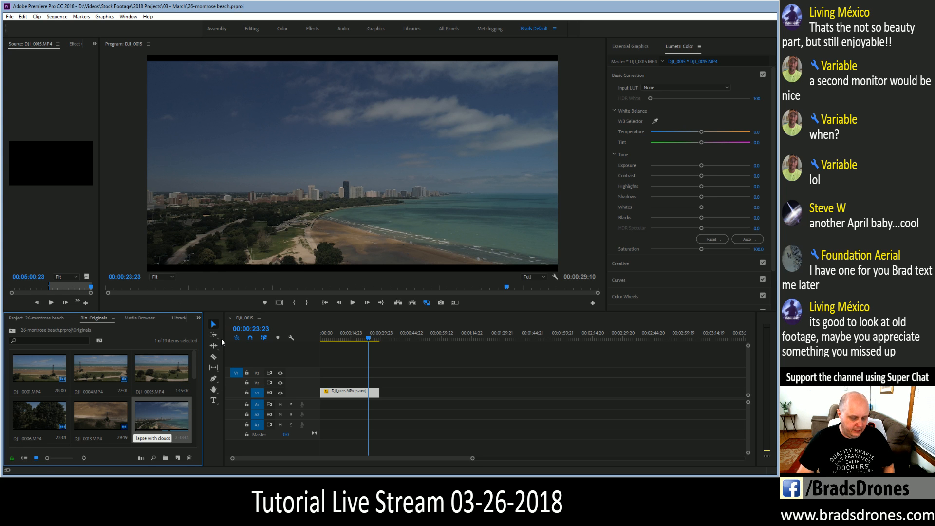
key("Tab")
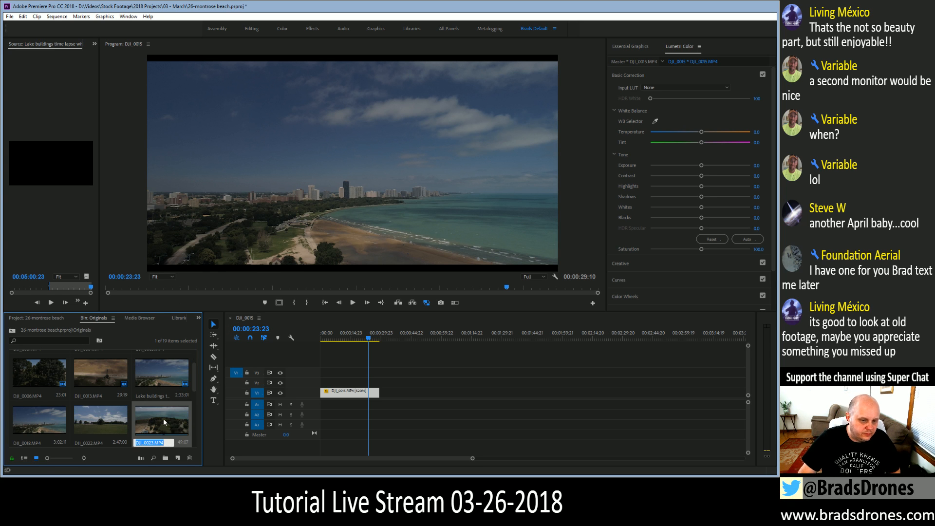
Rename the DJI_0015 sequence in the main project bin as Lake Buildings time lapse with clouds.
scroll(162, 419, "up", 2)
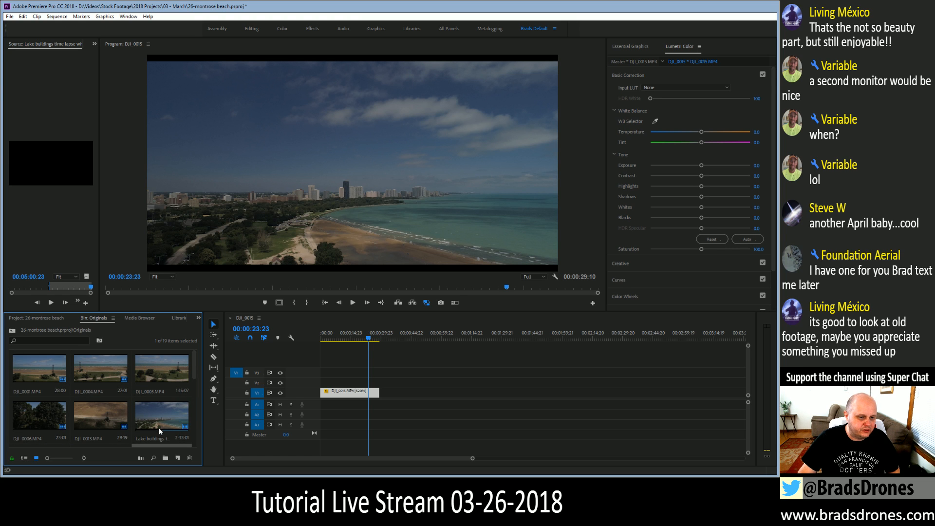
left_click(31, 319)
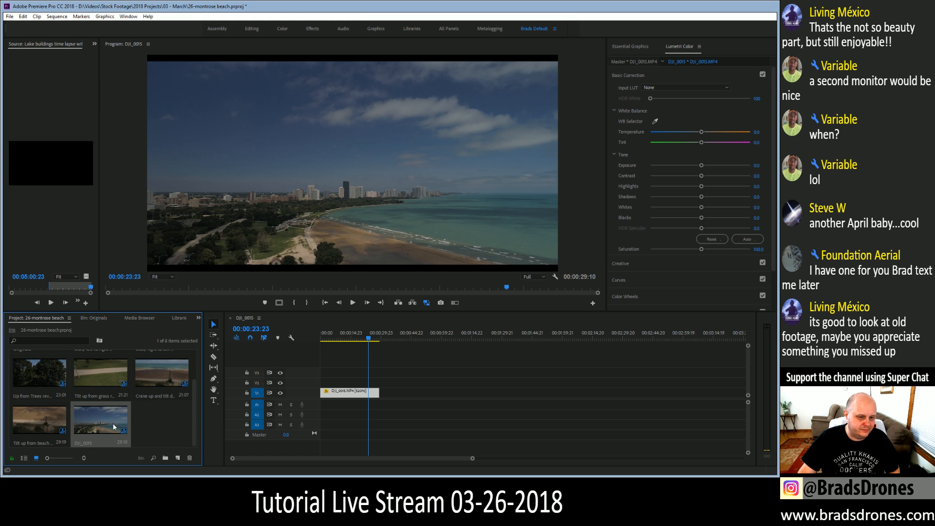
left_click(139, 193)
type("Lake")
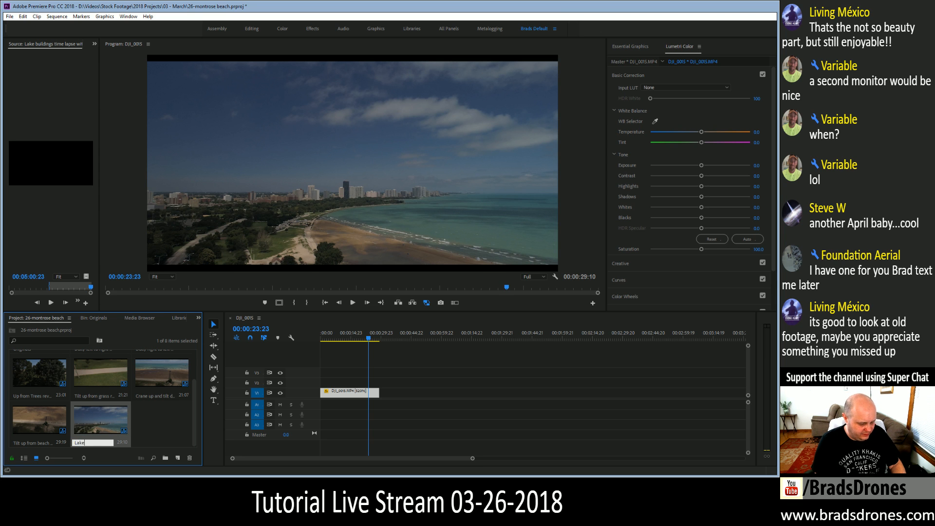
type(" Buildings")
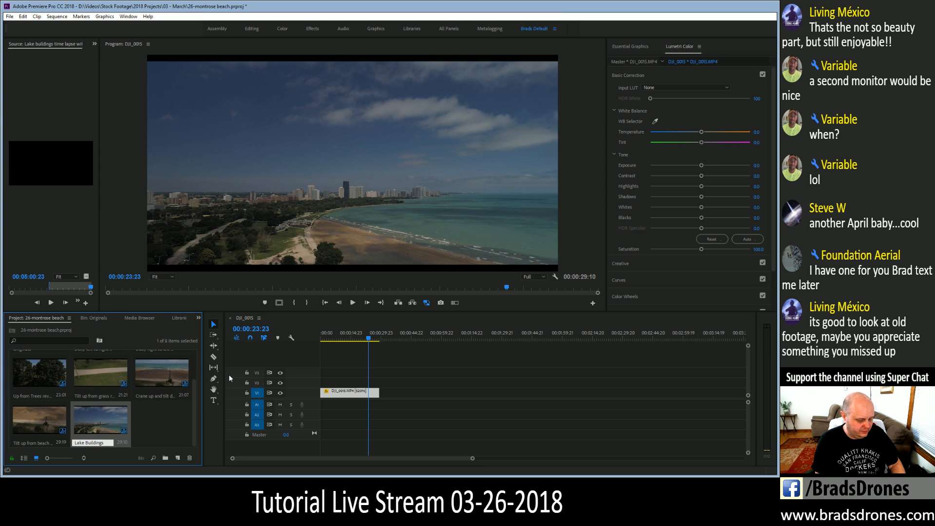
type(" timelapse")
key("Left")
key("Left")
key("Left")
key("Left")
key("Left")
key("End")
type("with c")
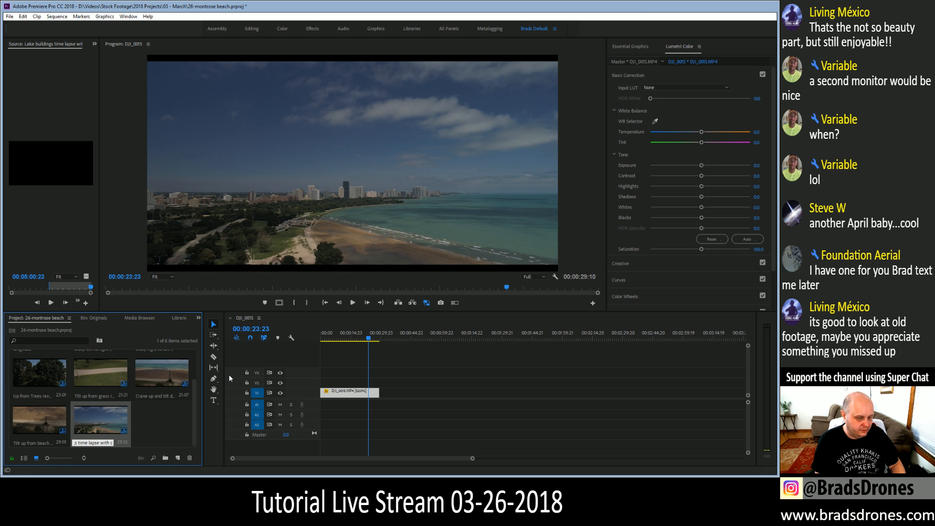
type("louds")
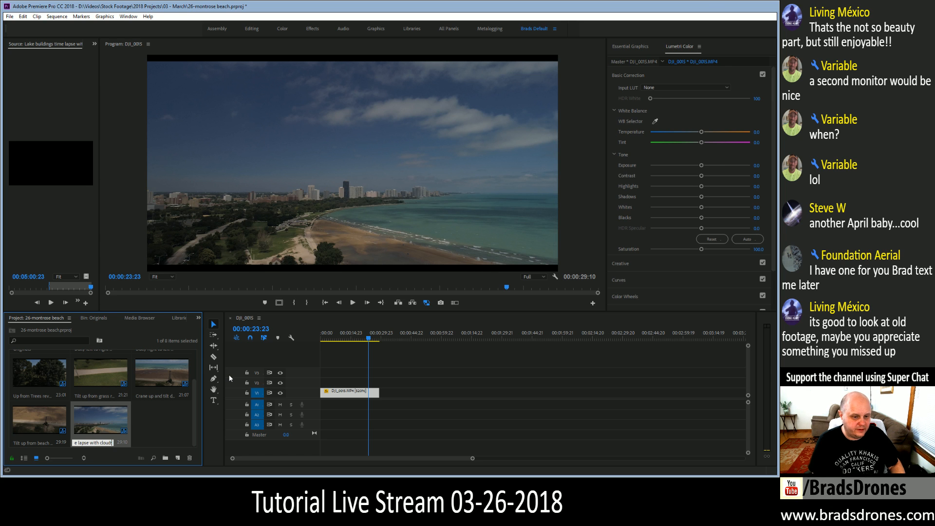
key("Tab")
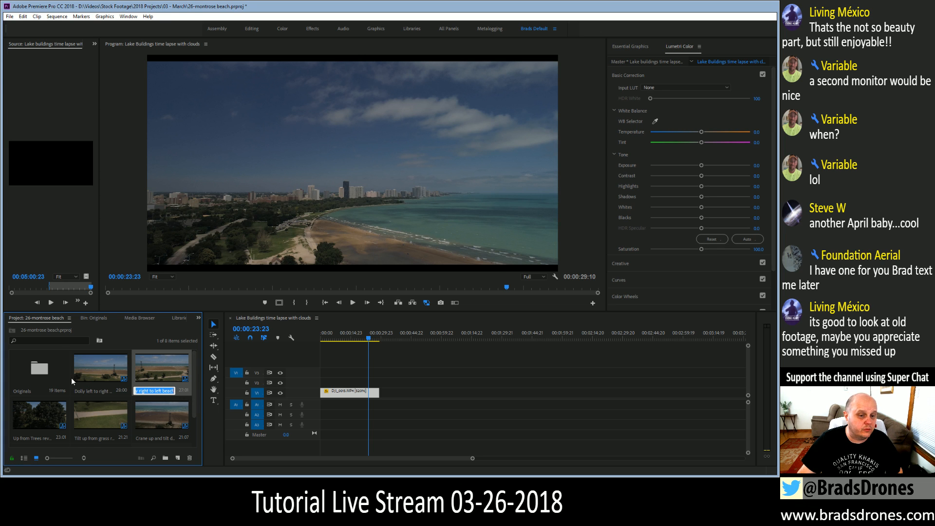
Load DJI_0018.MP4 from the Originals bin and enlarge the source monitor.
left_click(95, 318)
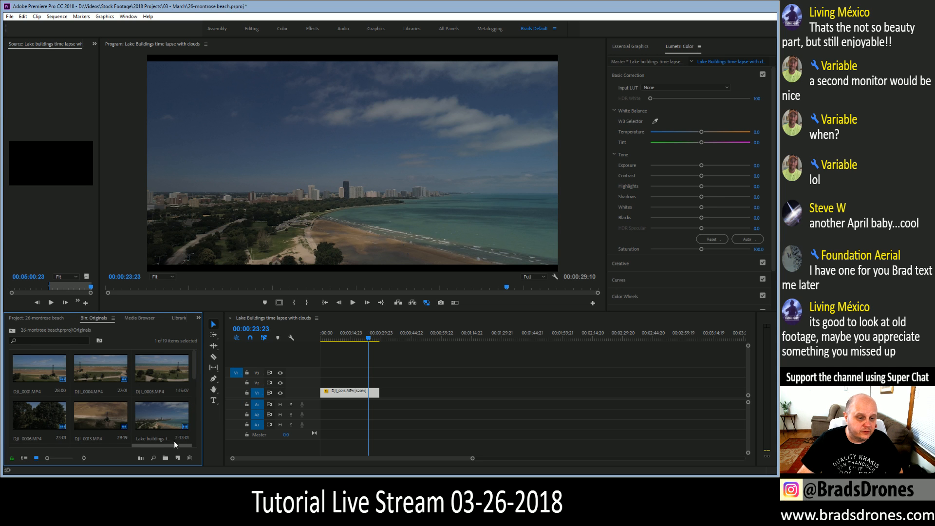
scroll(173, 438, "down", 1)
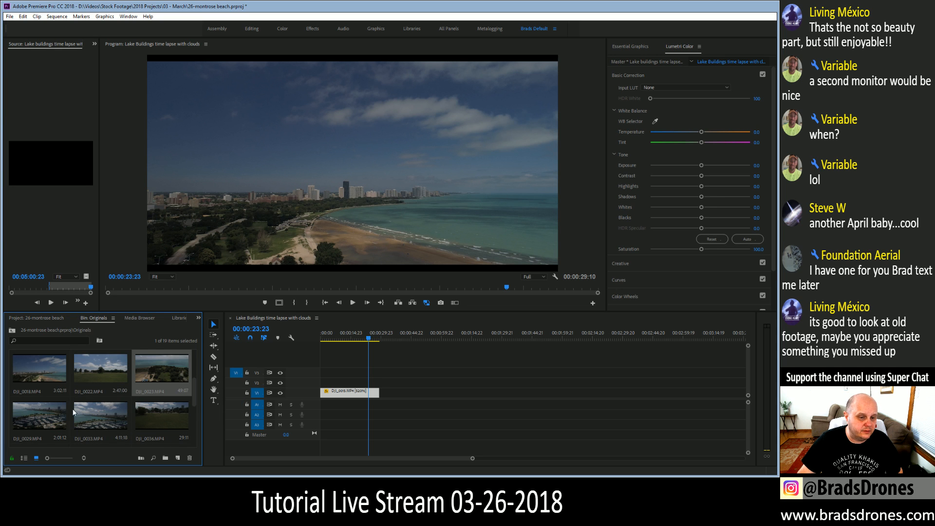
scroll(159, 385, "up", 1)
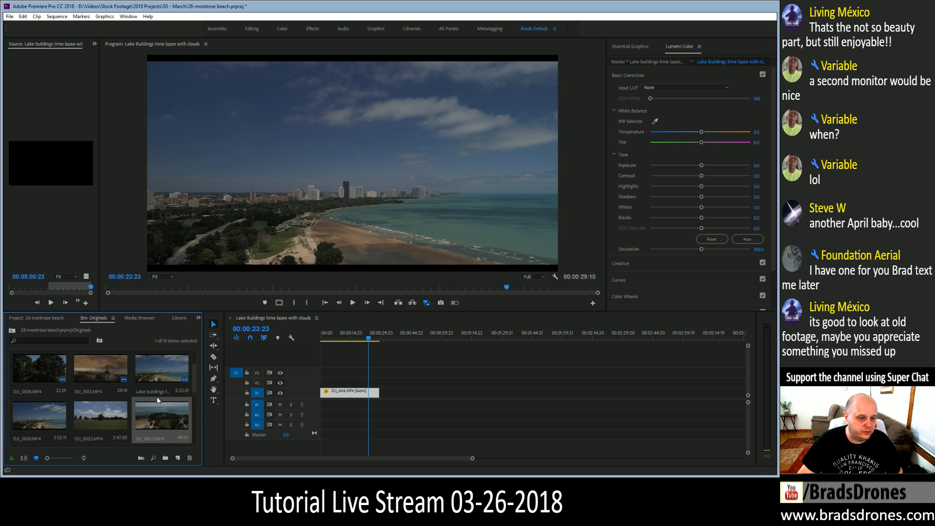
left_click(43, 414)
double_click(35, 414)
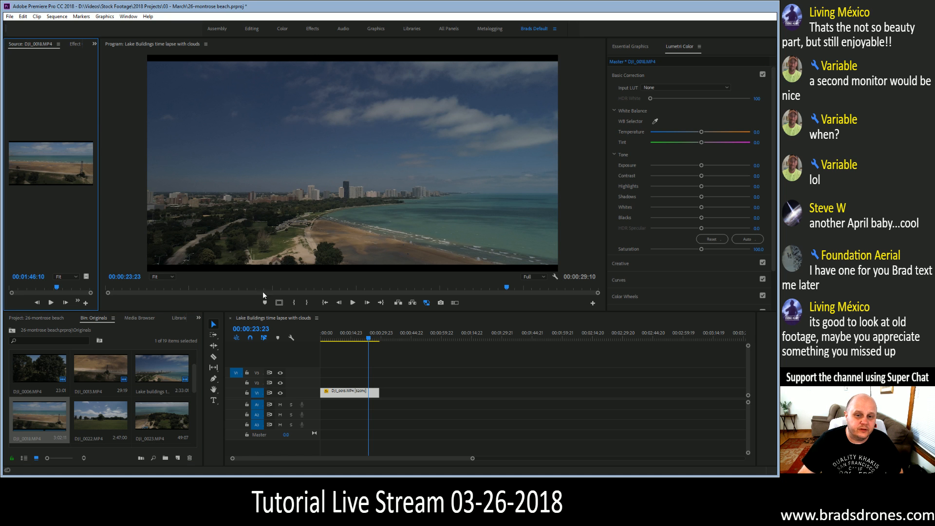
left_click_drag(100, 237, 484, 239)
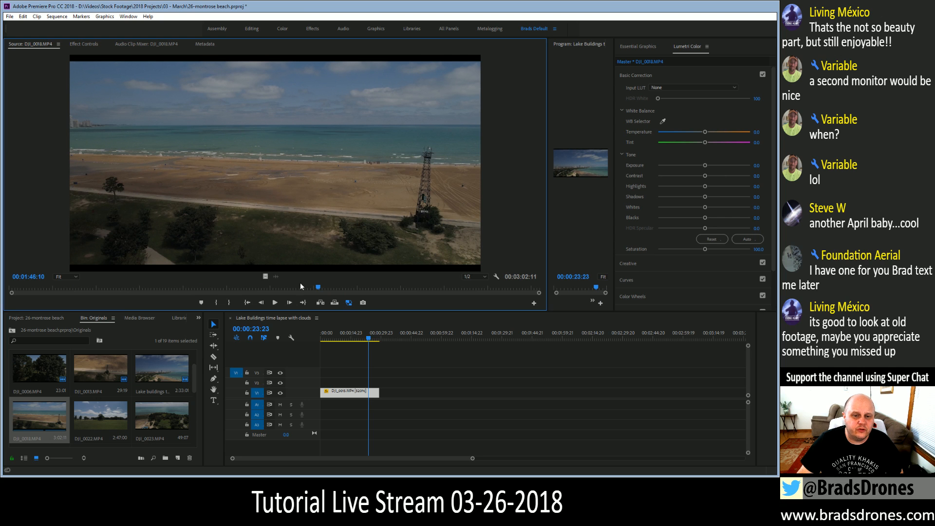
Mark a range in DJI_0018.MP4 from 00:00:05:06 to 00:00:34:06 and scrub through it.
left_click_drag(319, 287, 59, 296)
key("i")
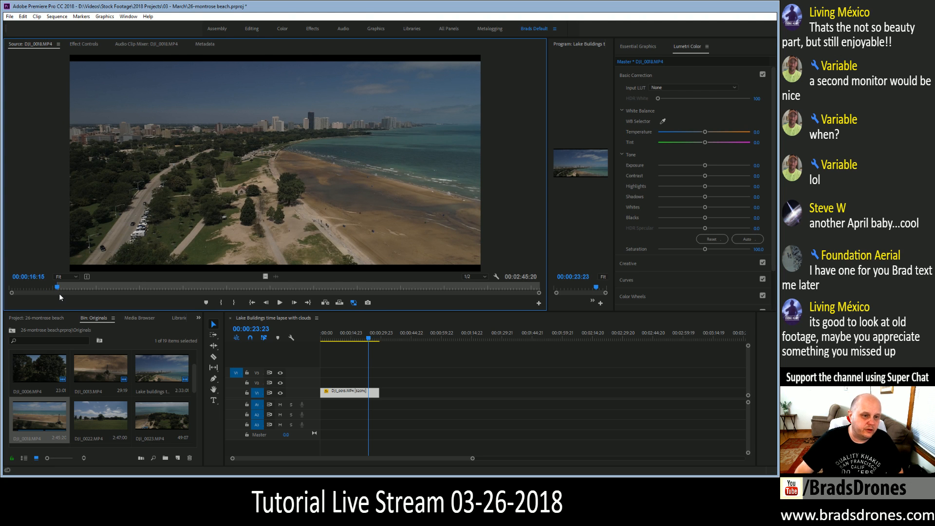
left_click_drag(58, 290, 109, 296)
key("o")
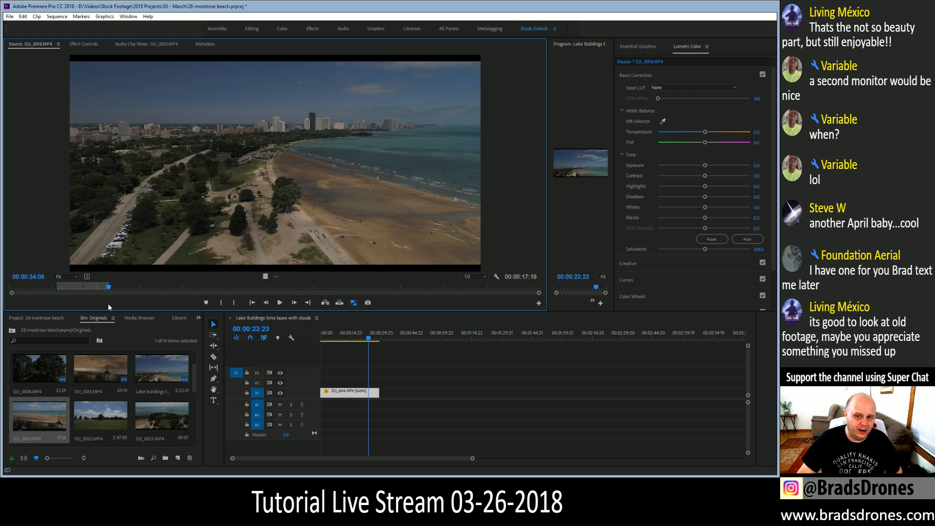
left_click_drag(107, 289, 25, 295)
key("i")
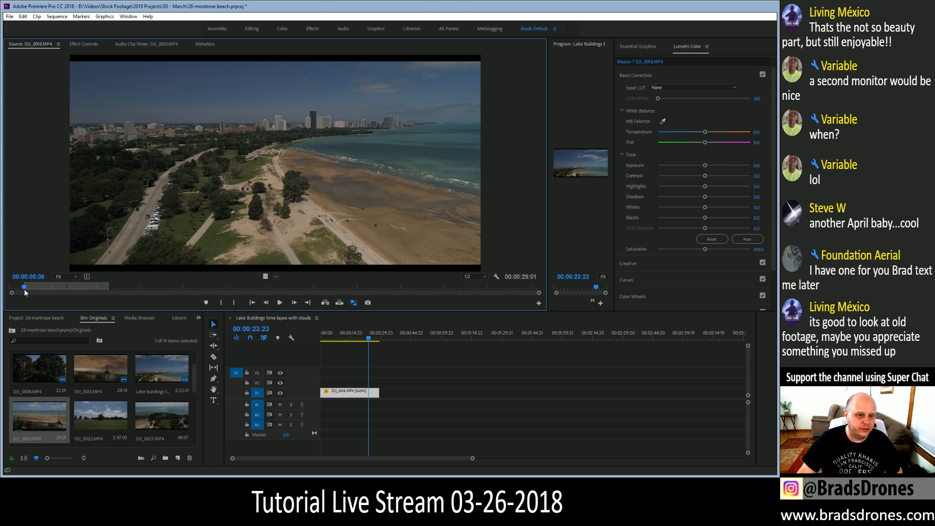
left_click_drag(25, 291, 73, 290)
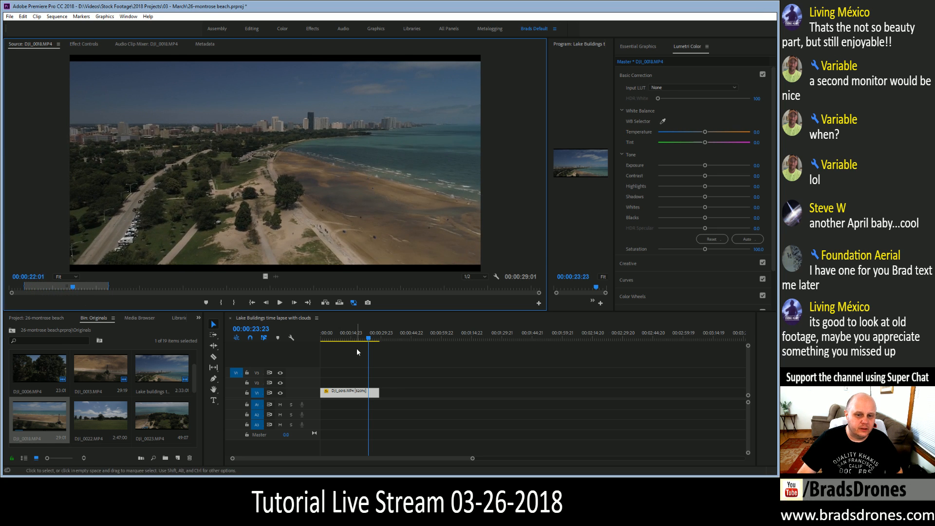
Close the open time lapse sequence, create a new sequence from the marked DJI_0018.MP4 range, and preview it in an enlarged program monitor.
left_click(230, 317)
left_click_drag(265, 276, 489, 397)
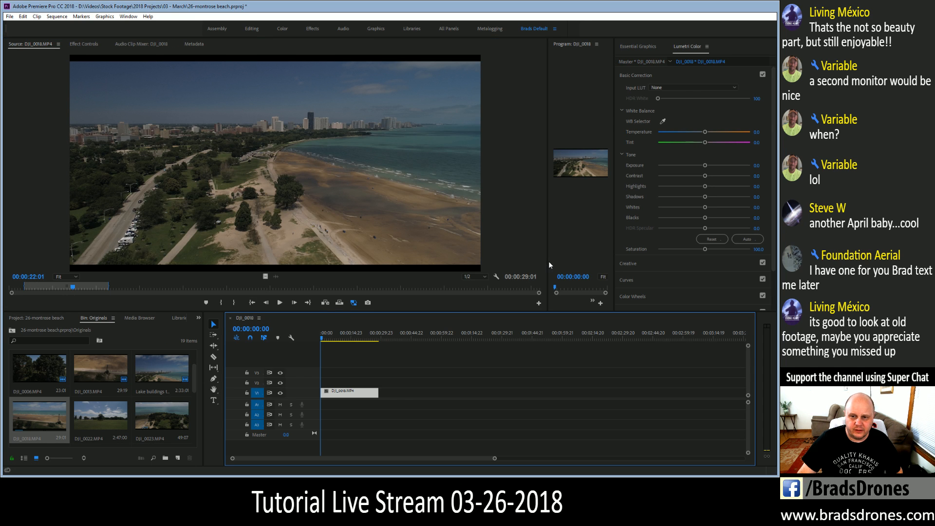
left_click_drag(548, 261, 168, 276)
key("space")
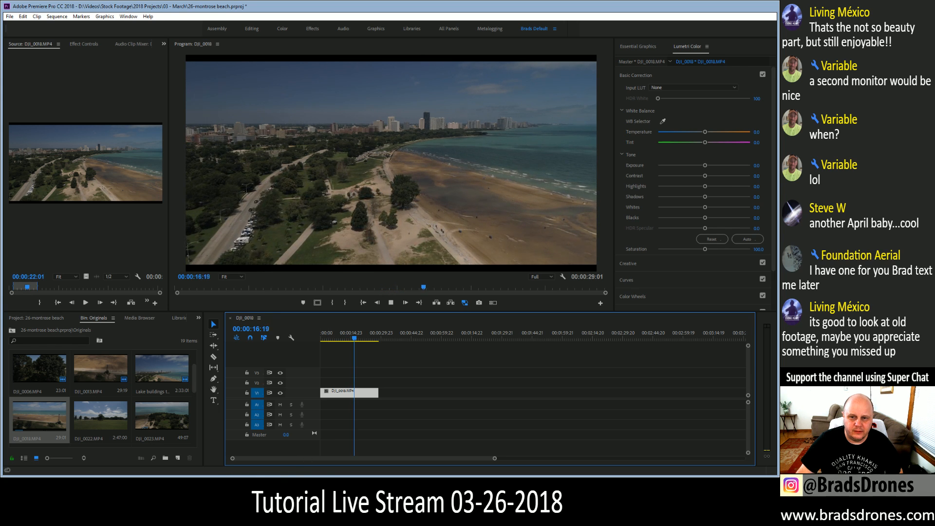
key("space")
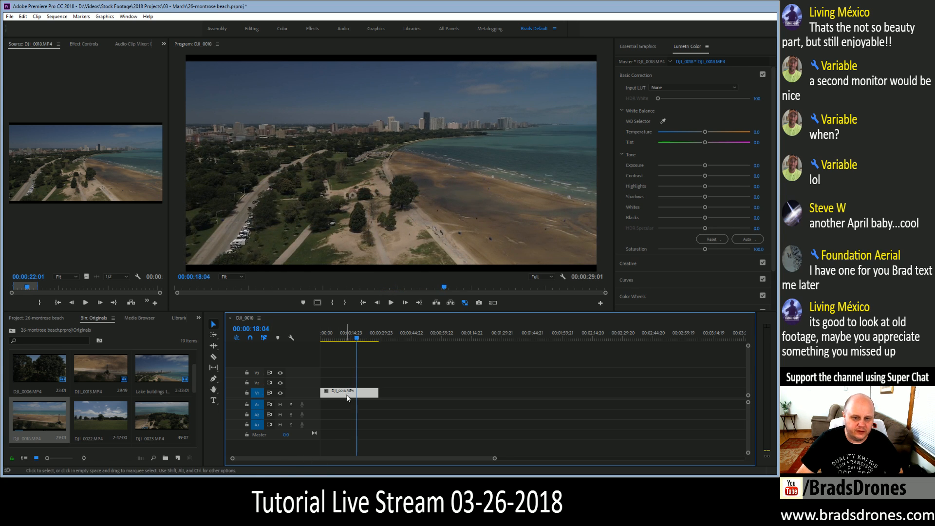
Try speeding up the DJI_0018.MP4 clip to about half its length, preview it from the start, and undo the speed change.
key("ctrl+s")
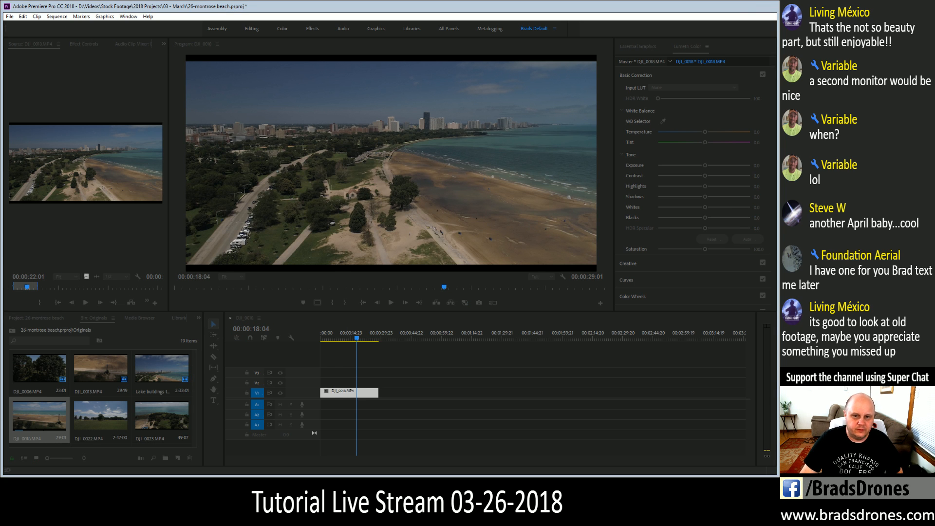
key("Return")
key("space")
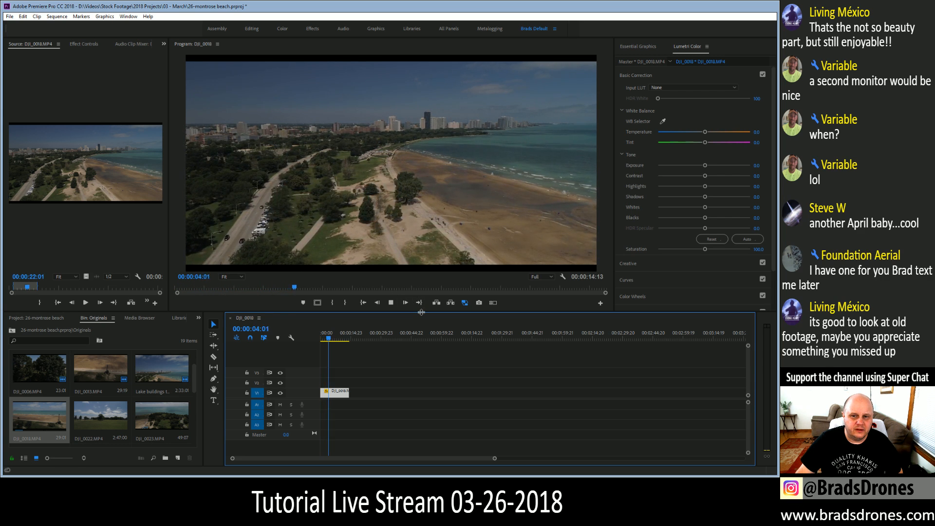
key("space")
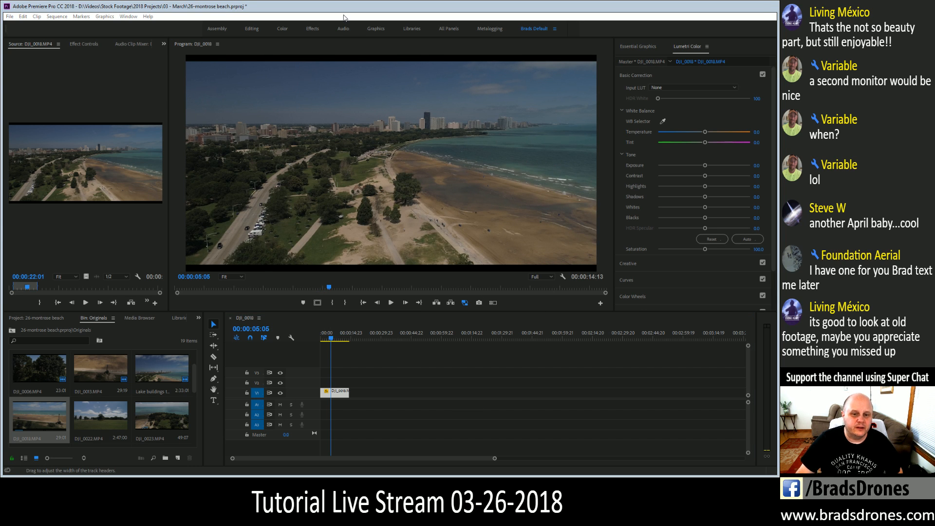
left_click(408, 9)
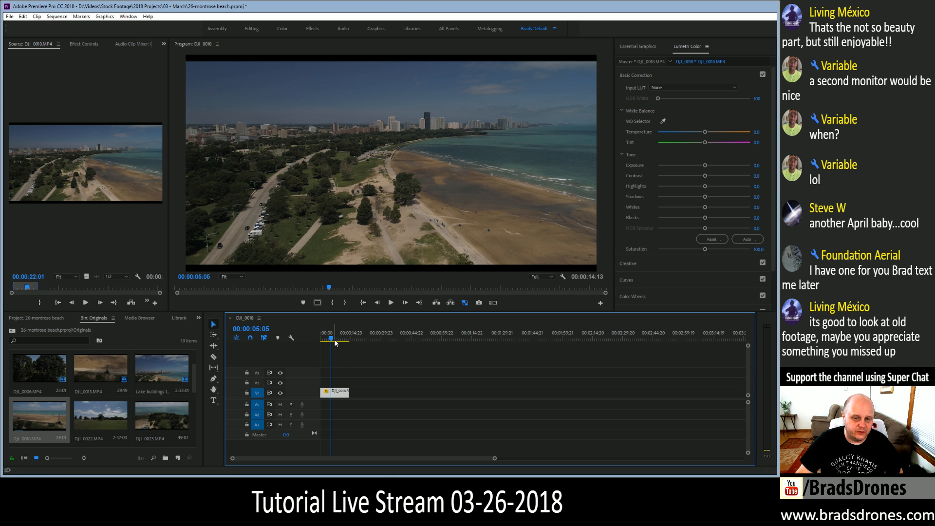
key("Home")
key("space")
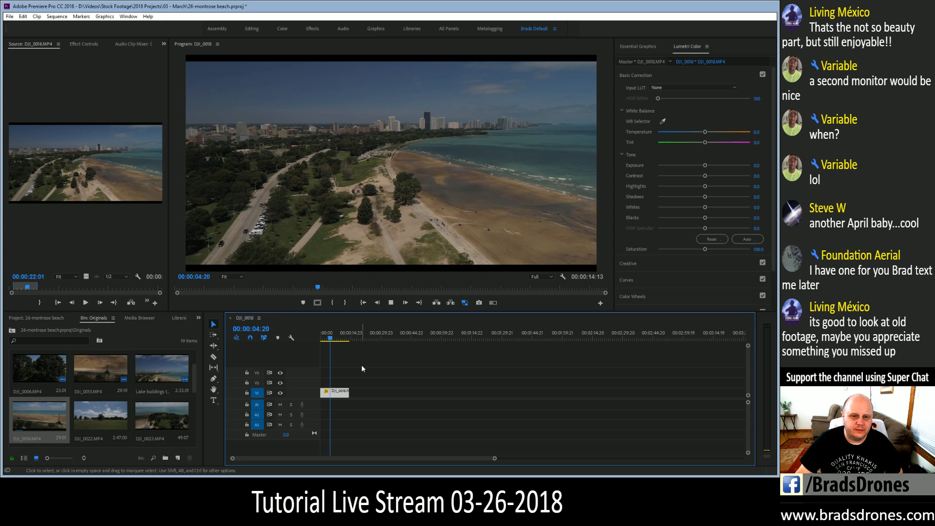
key("space")
key("ctrl+z")
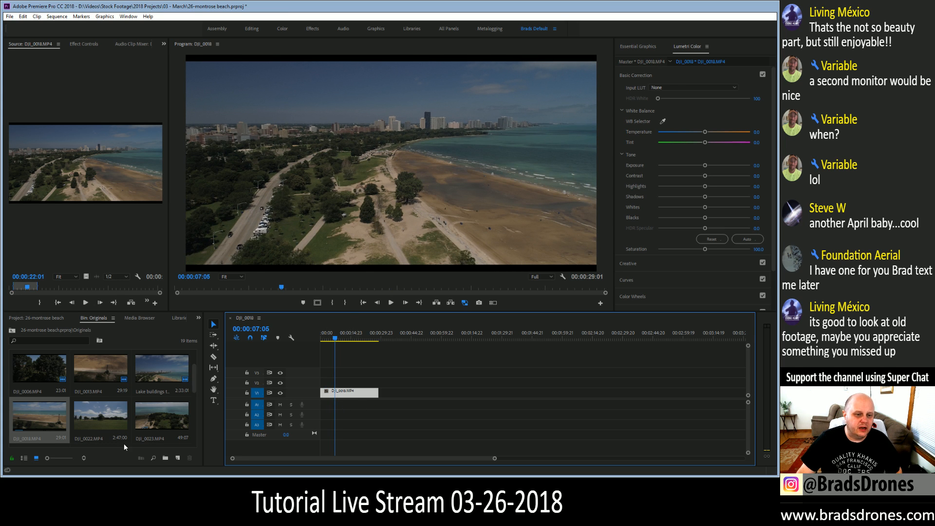
Rename the DJI_0018 sequence as "Push in towards buildings and beach" and close it.
left_click(32, 319)
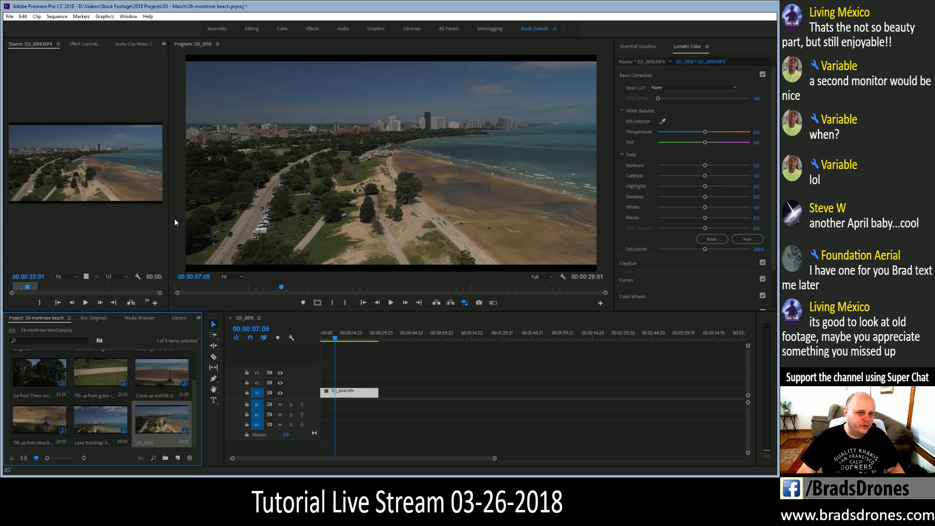
key("Return")
type("Push")
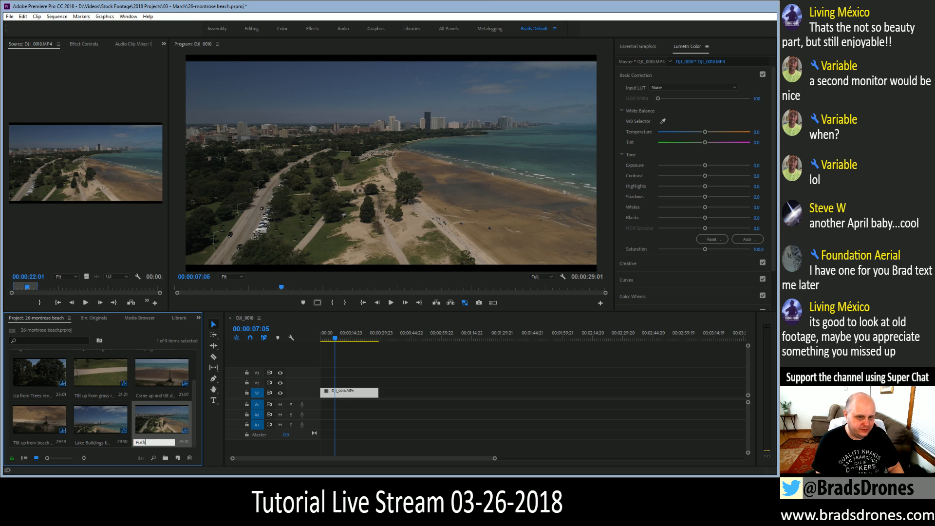
type(" in to")
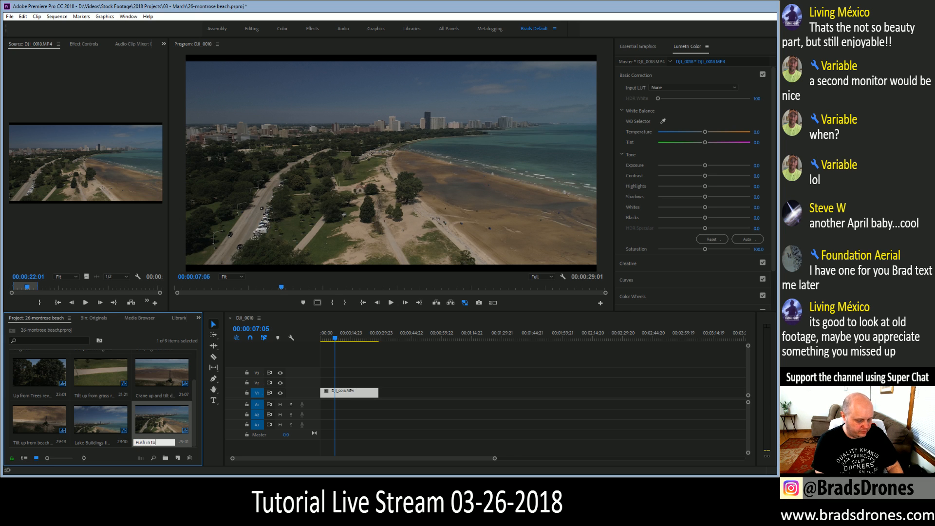
type("wards bui")
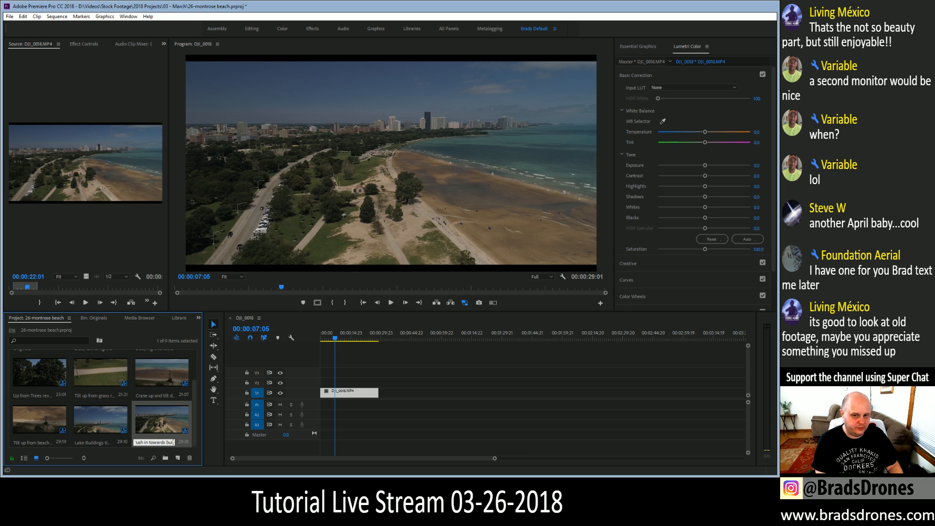
type("ldings and")
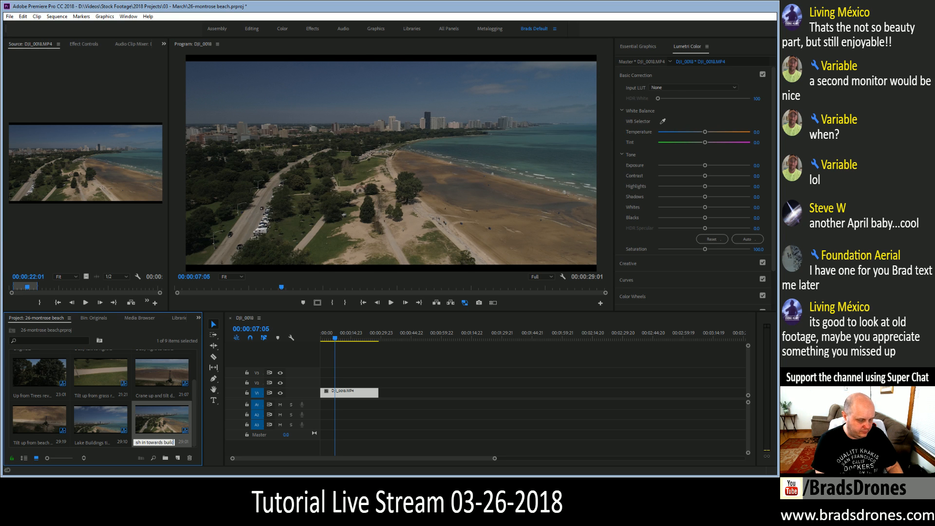
type(" beach")
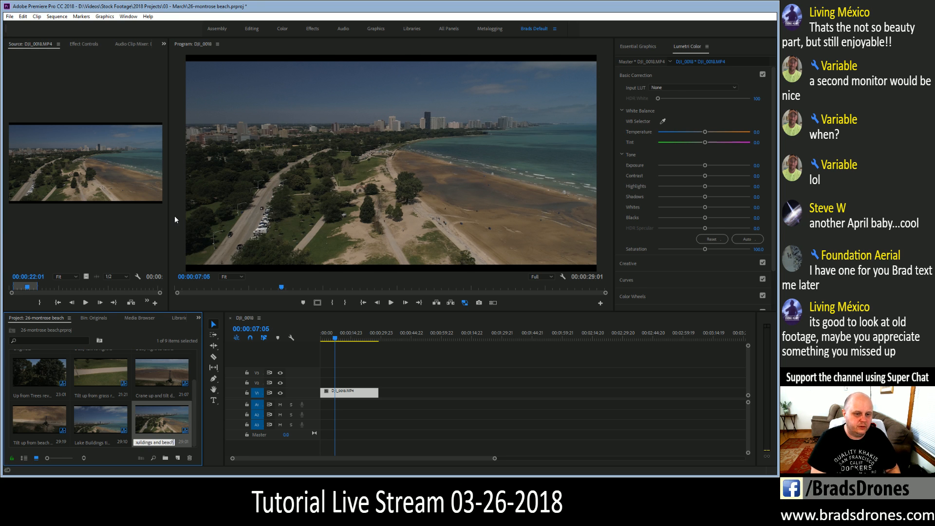
key("Tab")
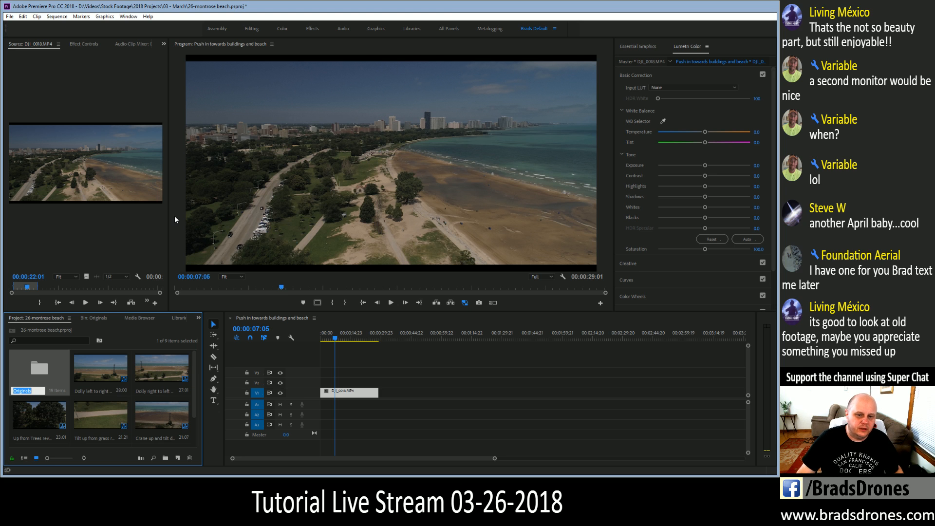
left_click(230, 318)
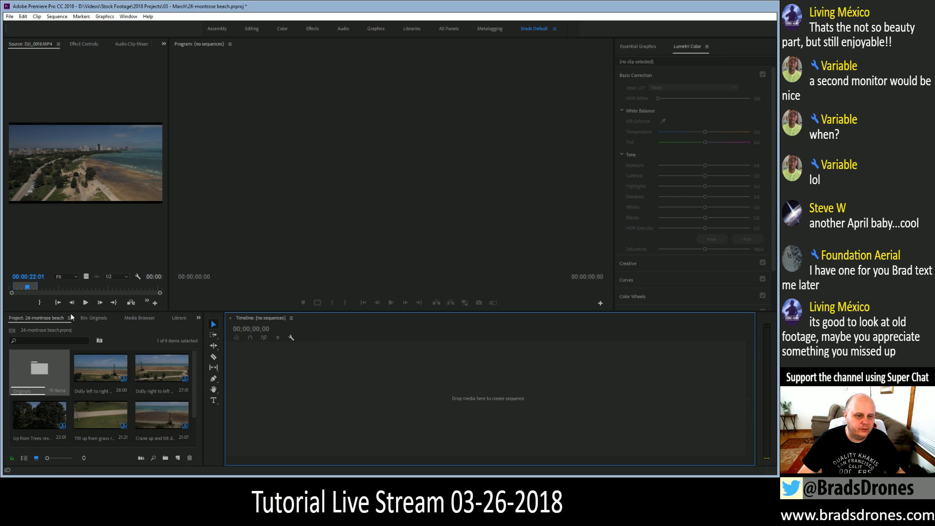
Load DJI_0022.MP4 from the Originals bin and enlarge the source monitor.
left_click(89, 318)
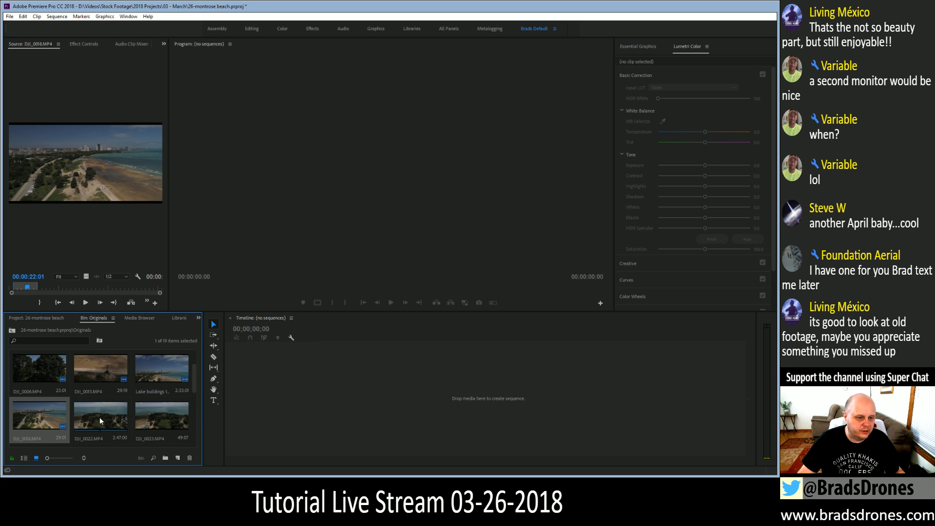
double_click(97, 416)
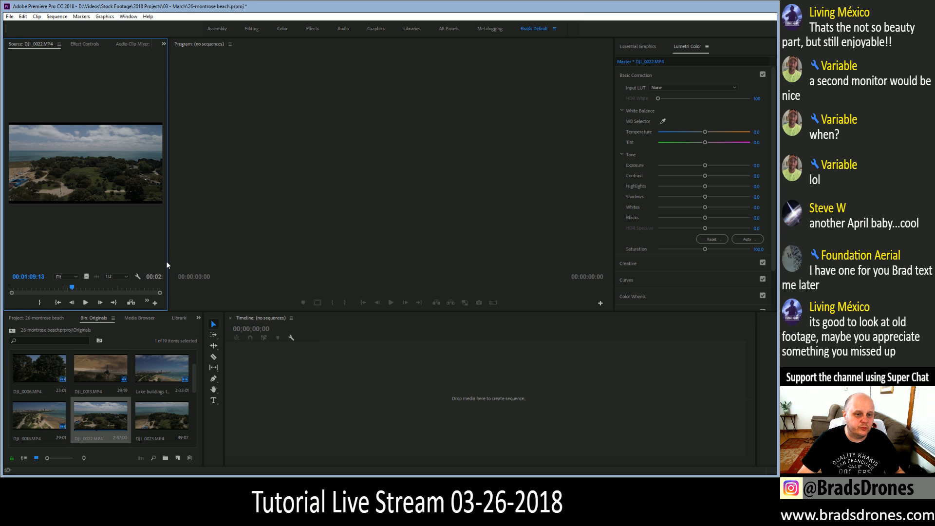
left_click_drag(315, 270, 497, 270)
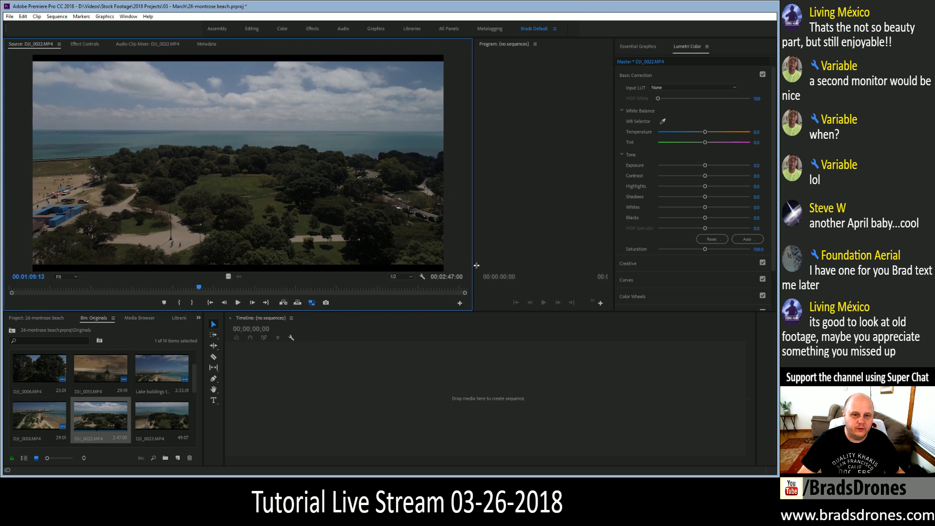
Try several successive in points in DJI_0022.MP4 from 00:00:55:23 onward, playing the footage after each one.
left_click_drag(201, 289, 164, 319)
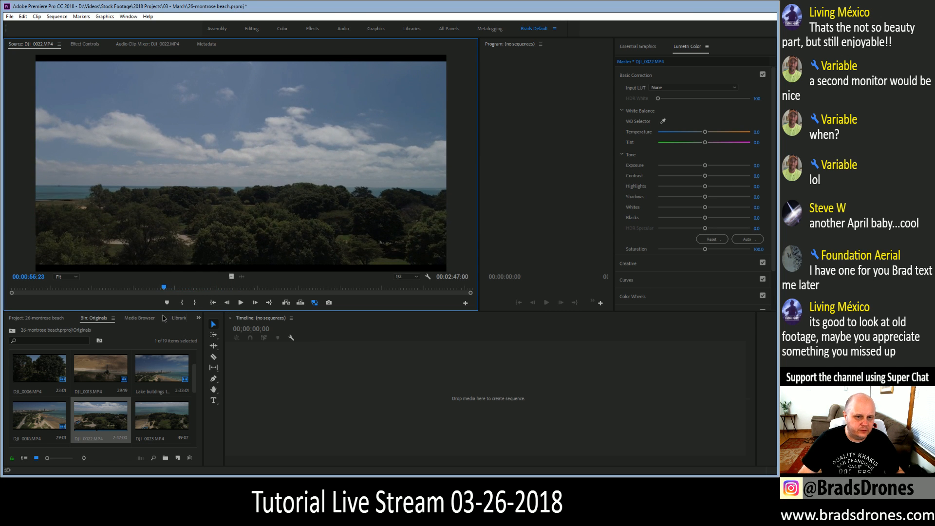
key("i")
key("space")
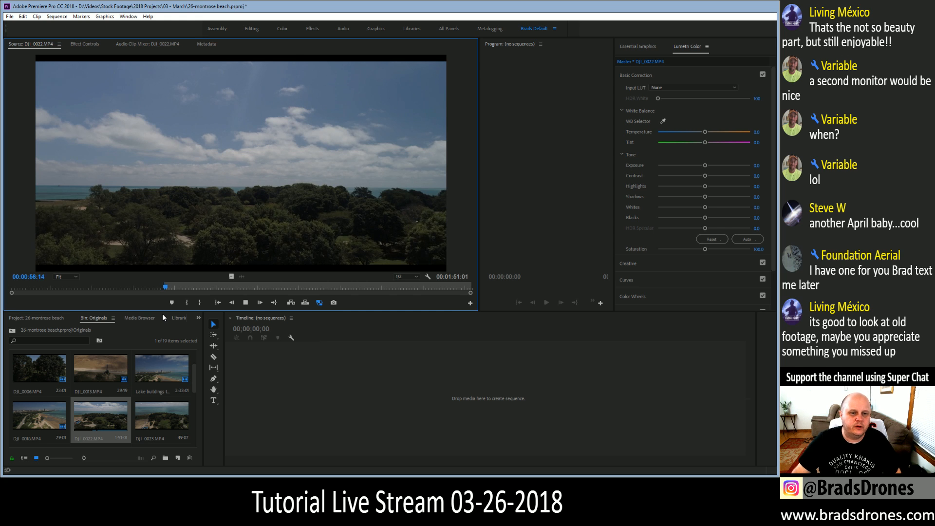
key("space")
key("i")
key("space")
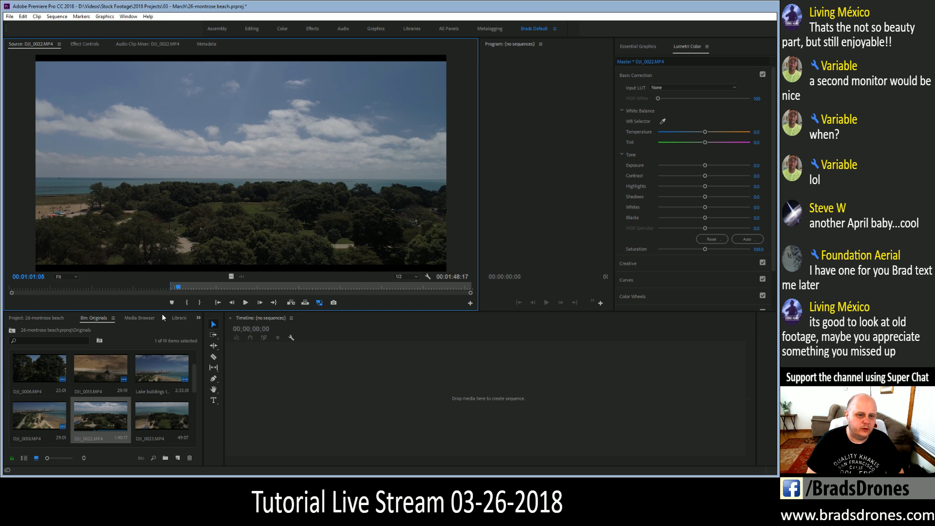
key("j")
key("k")
key("i")
key("space")
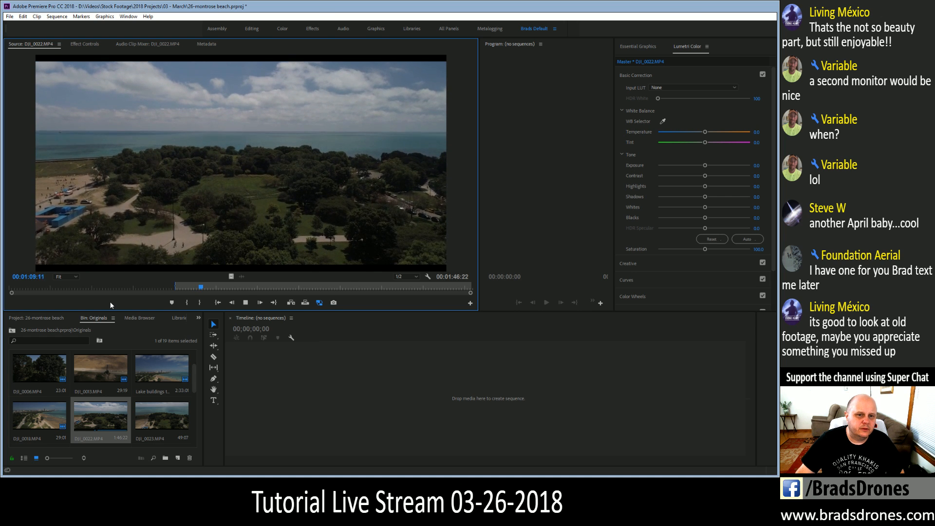
key("space")
Mark a range of 00:00:30:01 in DJI_0022.MP4 starting at 00:01:24:02, over the turn towards the harbor.
left_click_drag(207, 285, 237, 286)
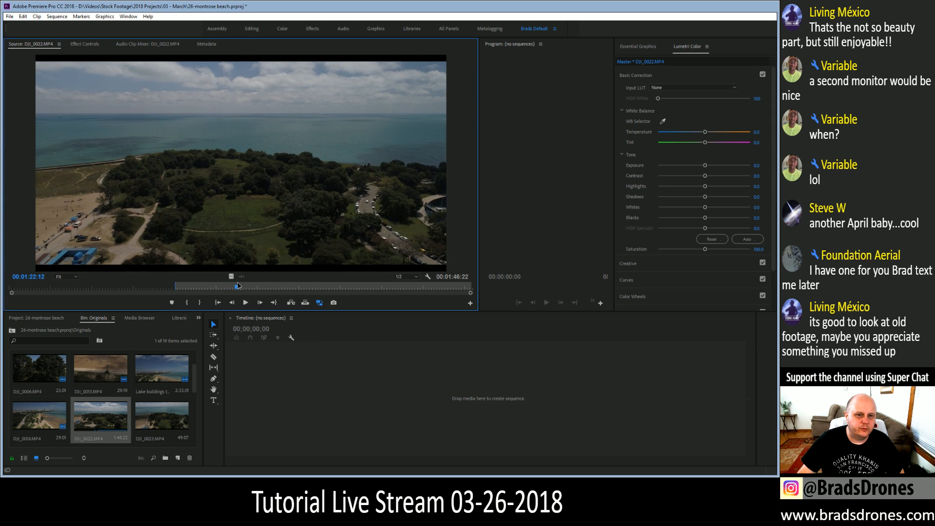
key("i")
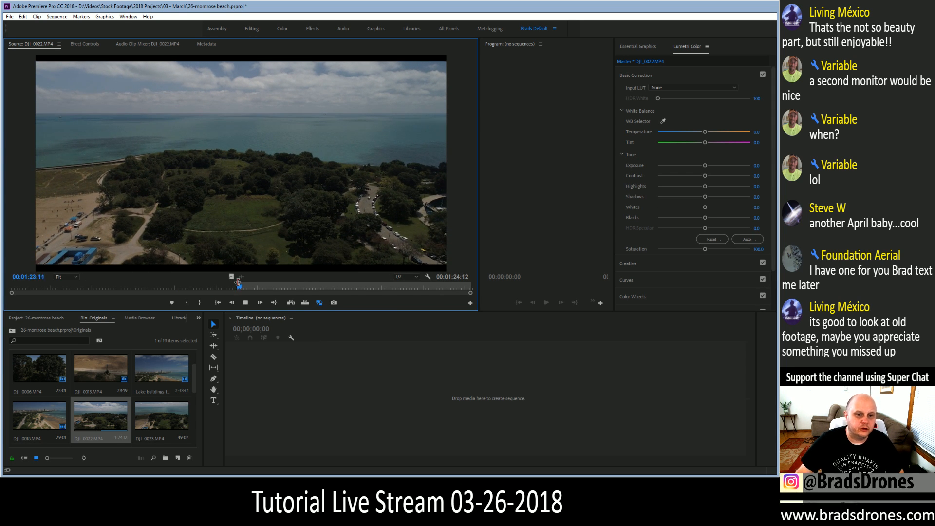
mouse_move(242, 290)
left_mouse_down()
mouse_move(337, 301)
mouse_move(329, 291)
mouse_move(240, 291)
left_mouse_up()
key("o")
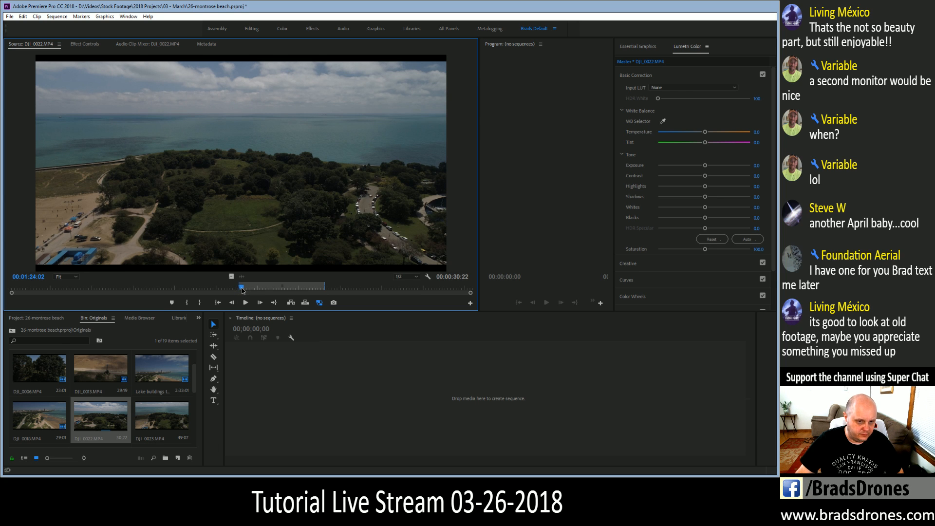
key("i")
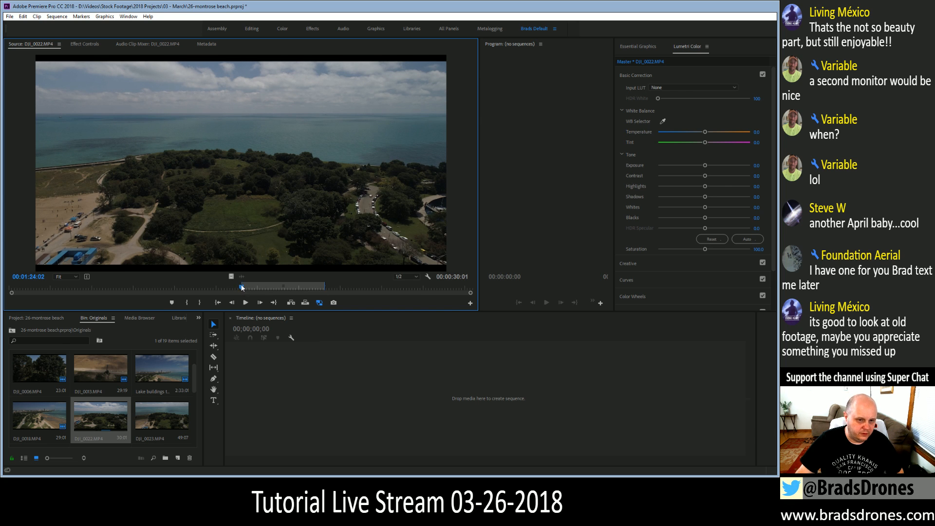
left_click_drag(240, 288, 245, 288)
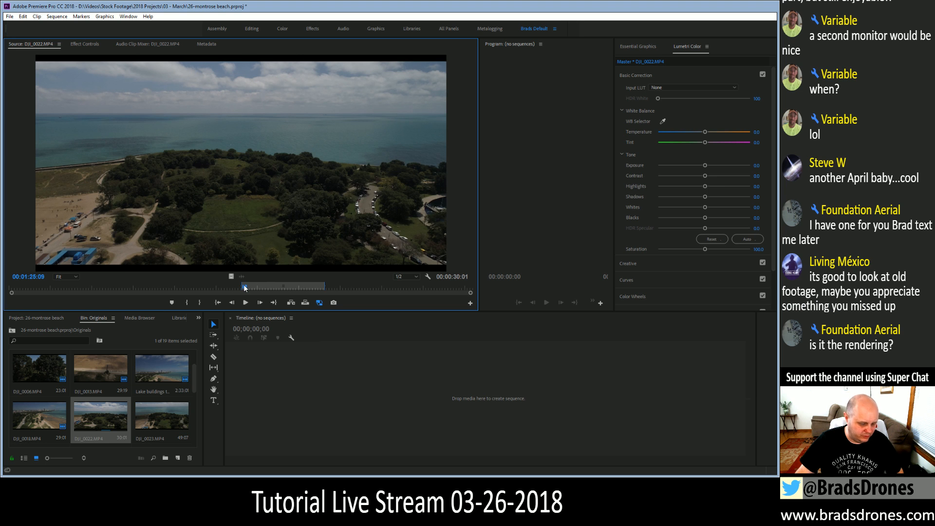
Play the marked DJI_0022.MP4 range and move its in point later to shorten the range to 00:00:22:17.
key("space")
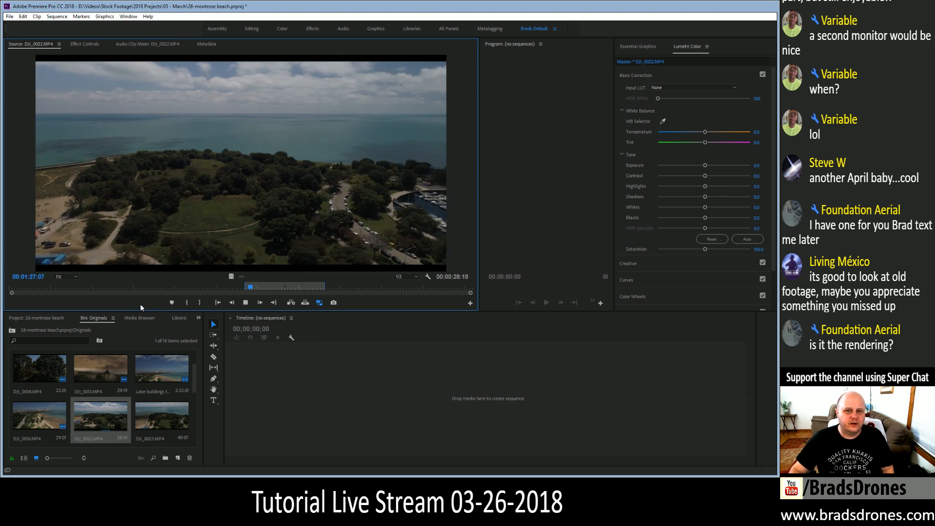
key("i")
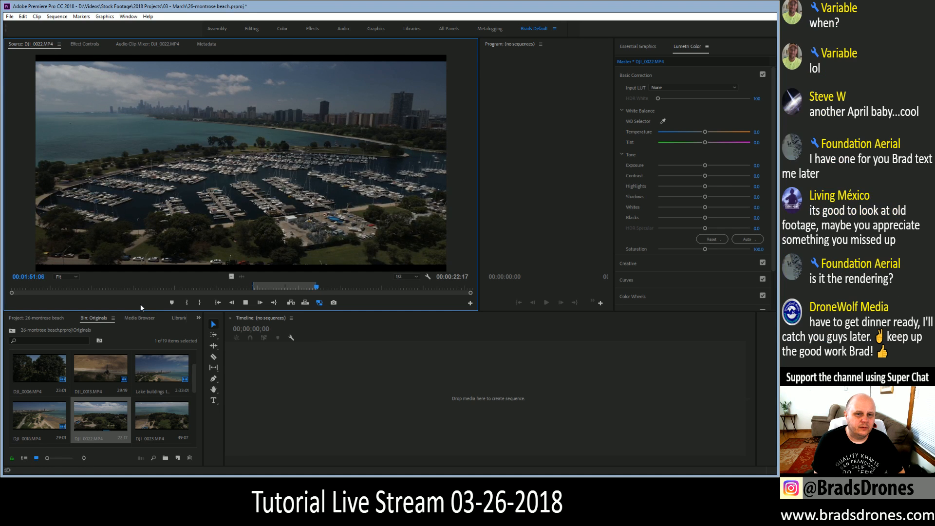
key("space")
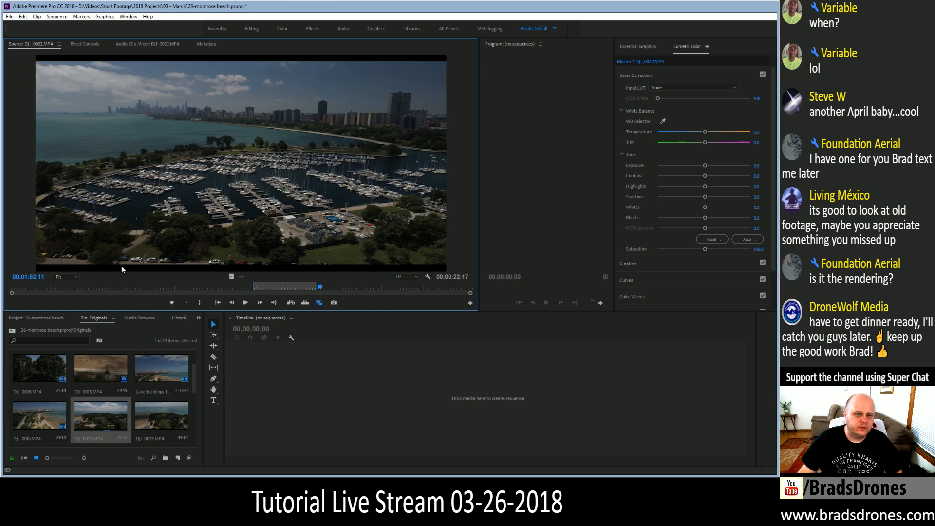
Create a new sequence from the marked DJI_0022.MP4 range and enlarge the program monitor.
left_click_drag(230, 276, 239, 411)
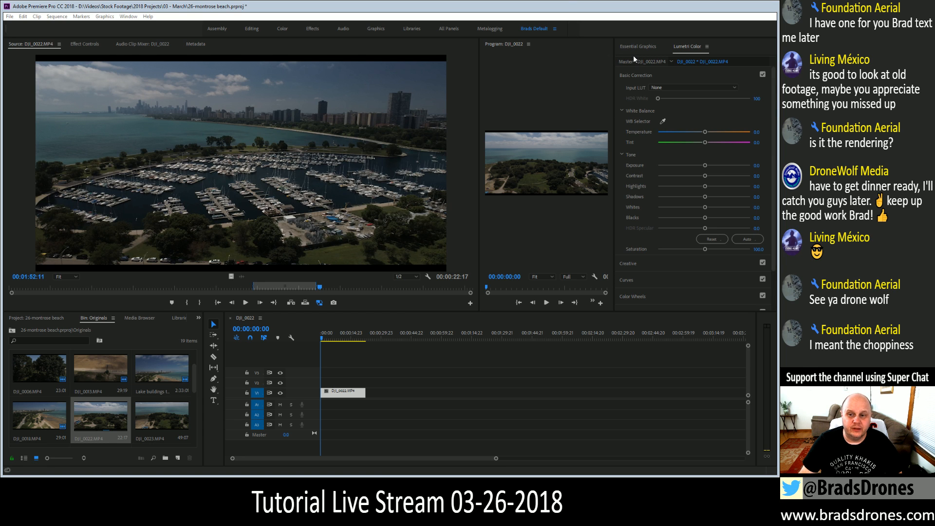
left_click(550, 6)
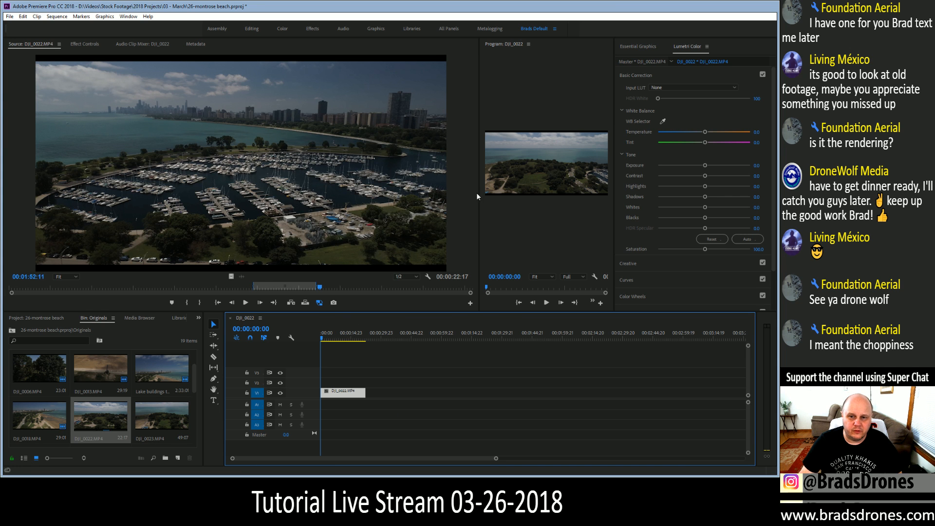
left_click_drag(478, 190, 164, 220)
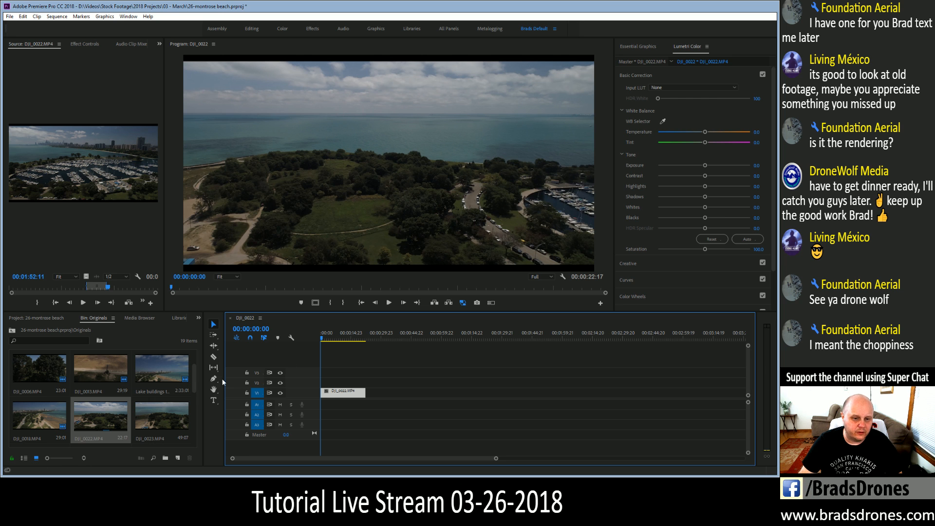
Expand the Video 1 track and add a rotation keyframe of -1.0° to the DJI_0022.MP4 clip at 00:00:17:19.
left_click_drag(323, 338, 357, 332)
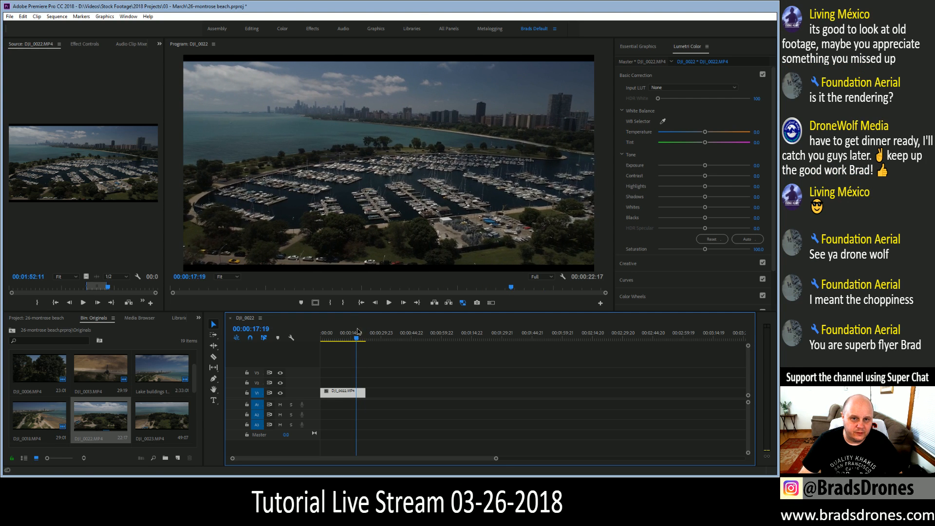
double_click(292, 387)
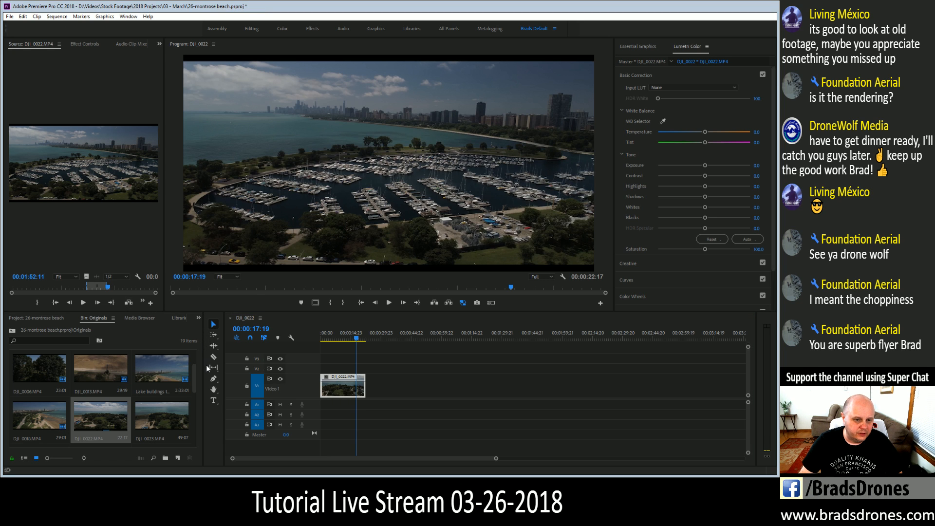
key("shift+7")
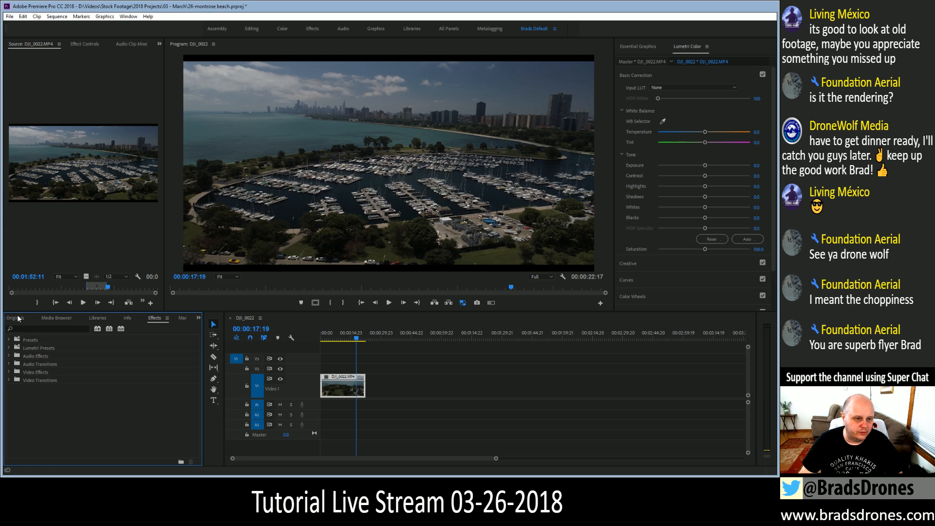
left_click(18, 319)
left_click(80, 44)
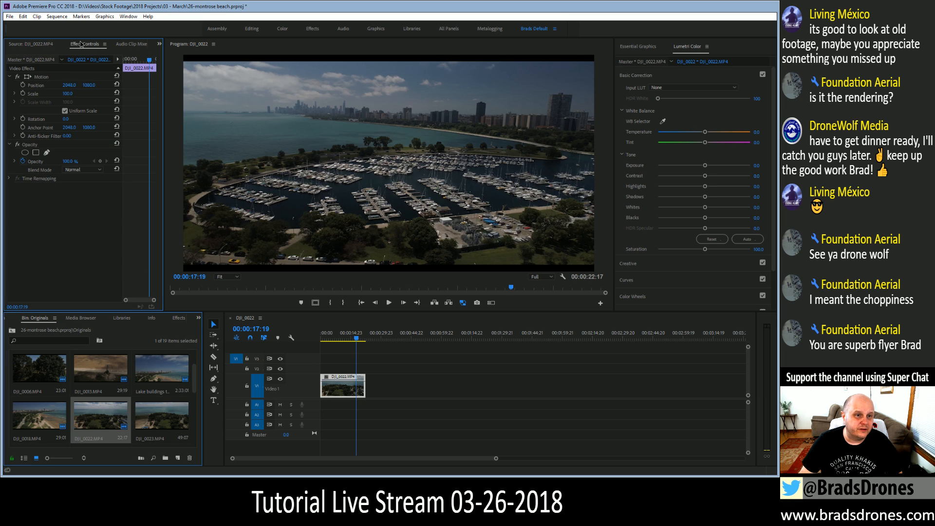
left_click(22, 119)
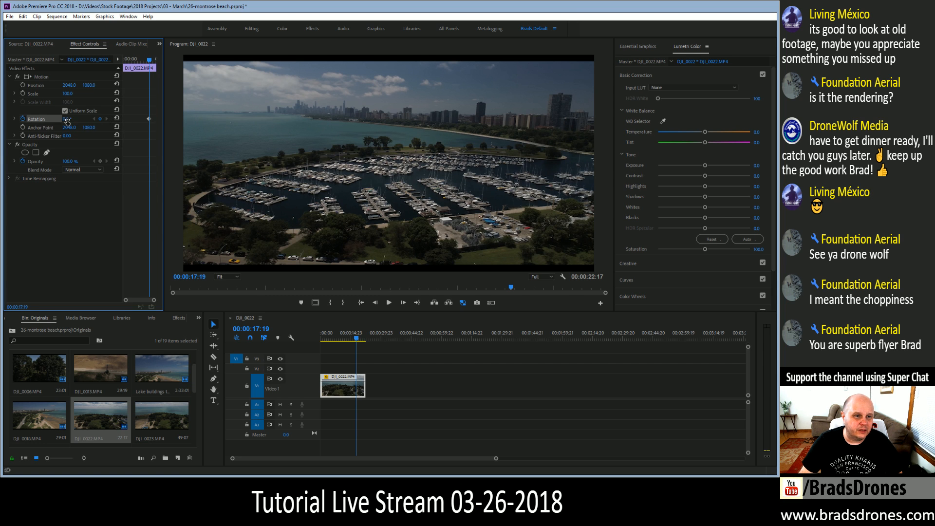
left_click_drag(67, 121, 59, 125)
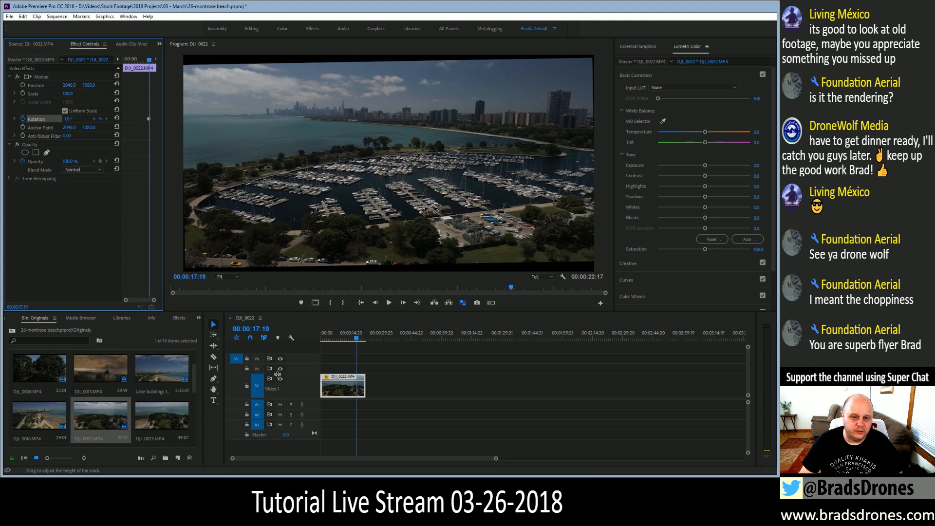
Add a rotation keyframe of 0° at the start of the DJI_0022.MP4 clip.
left_click(340, 366)
key("Home")
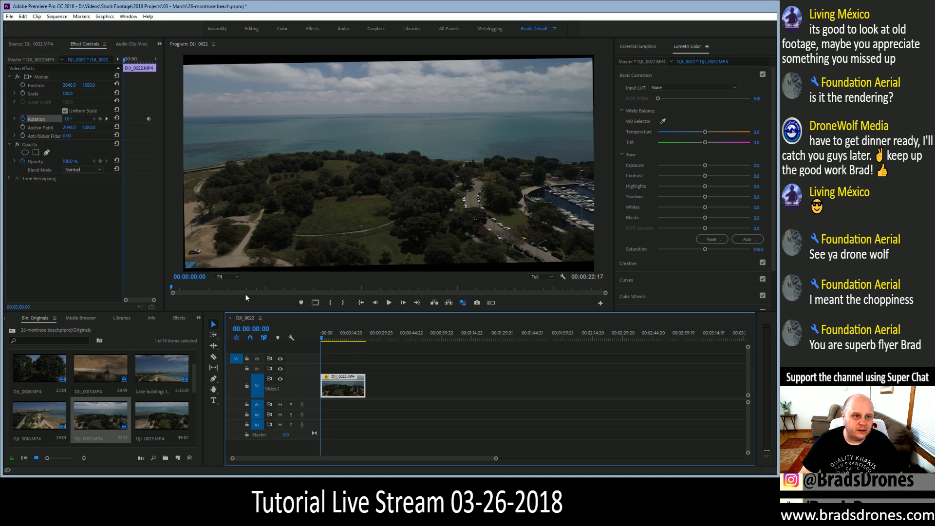
left_click(75, 118)
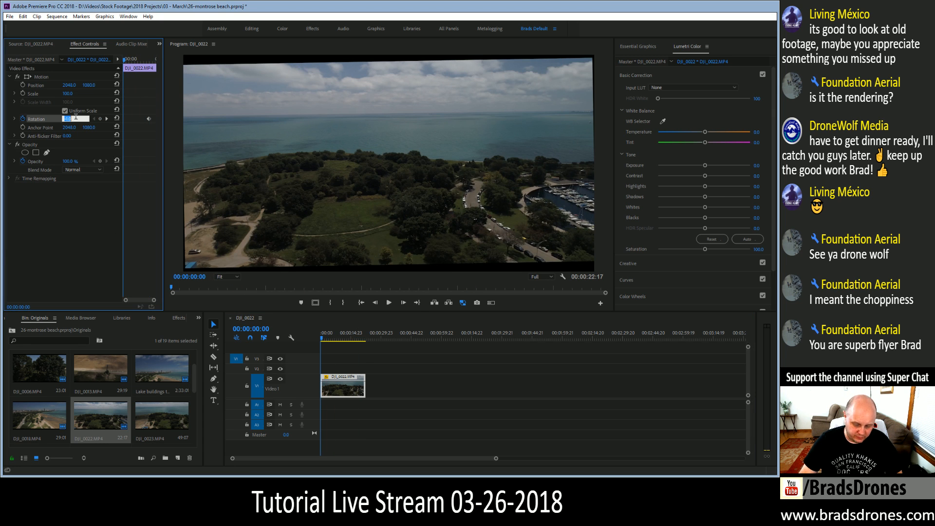
type("0")
key("Return")
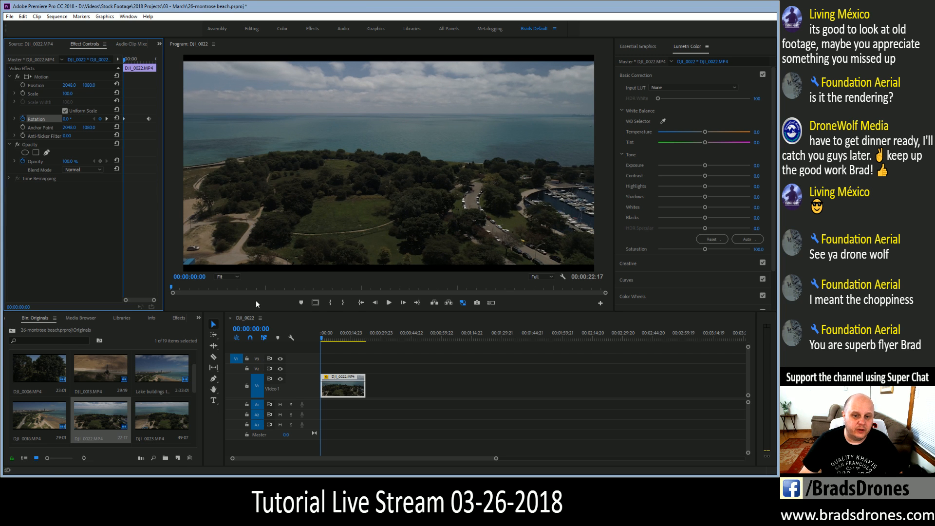
At the last frame, scale the DJI_0022.MP4 clip up to about 110 to hide the rotated black corners, and play back the result.
left_click_drag(322, 339, 365, 337)
key("End")
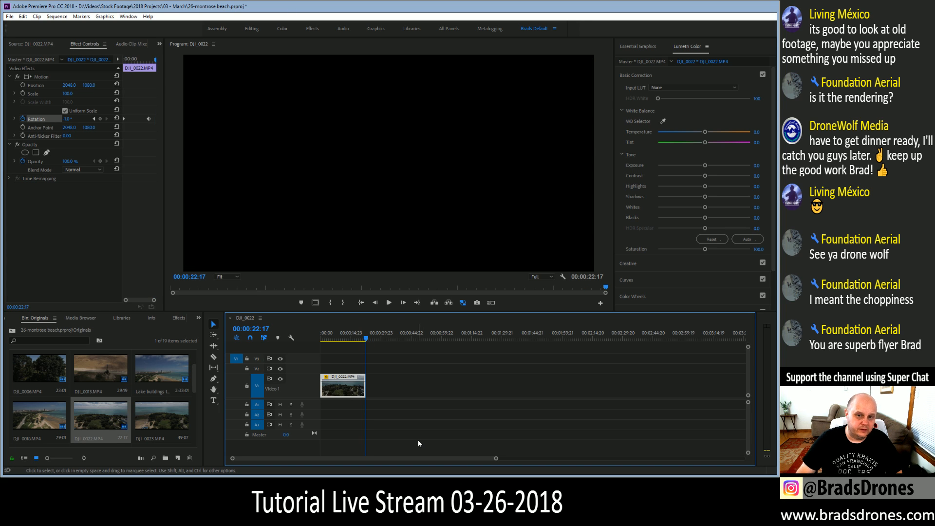
key("Left")
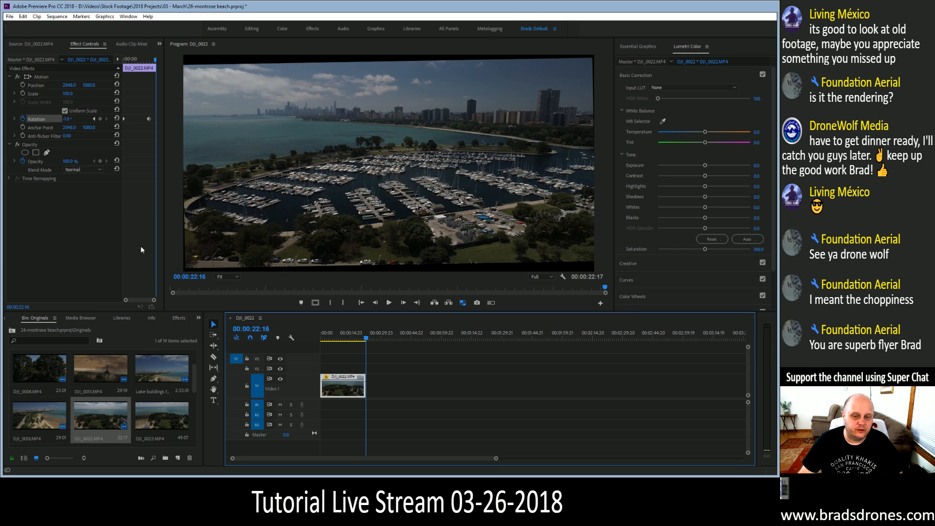
left_click_drag(68, 93, 75, 94)
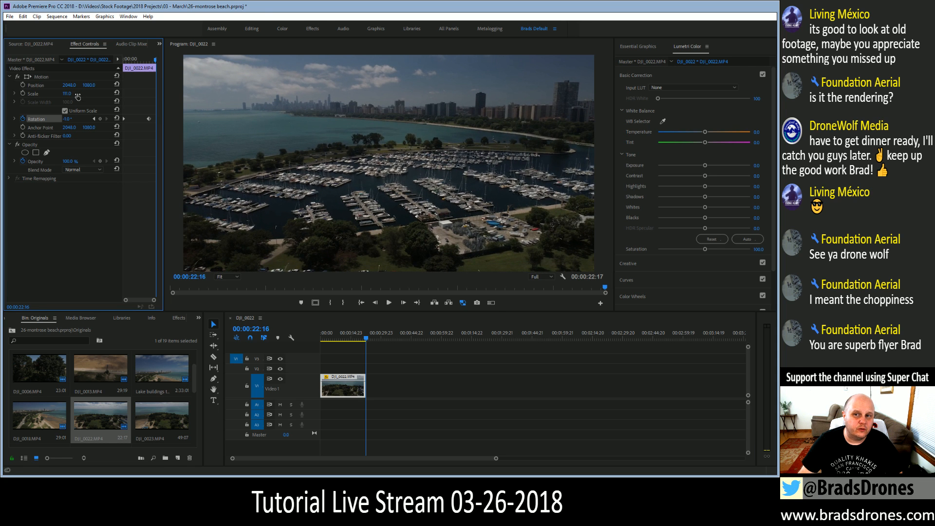
key("space")
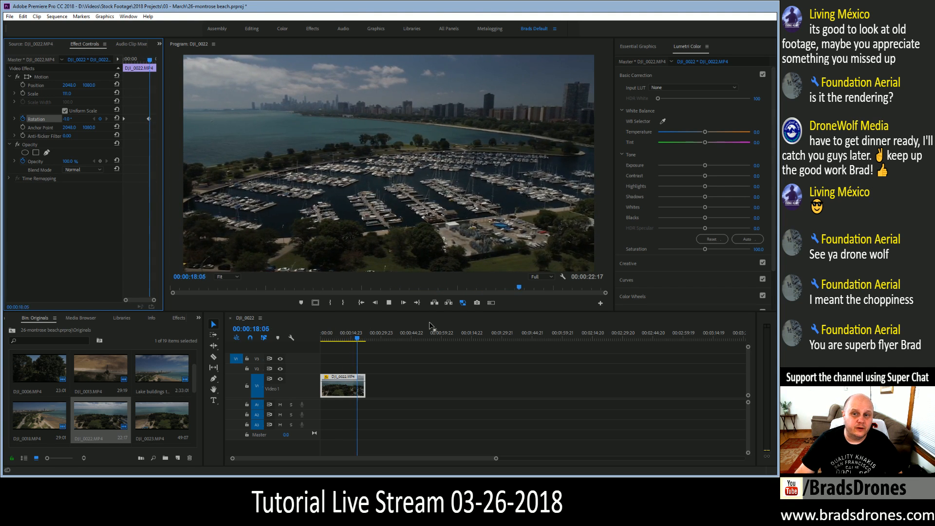
key("space")
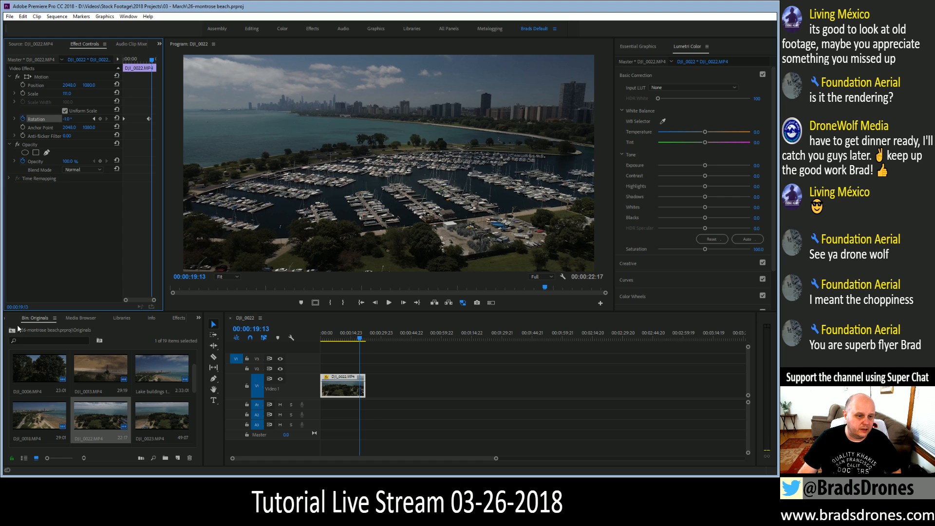
Rename the DJI_0022 sequence in the project to "Pan to Montrose Harbor".
left_click(38, 319)
scroll(112, 409, "down", 5)
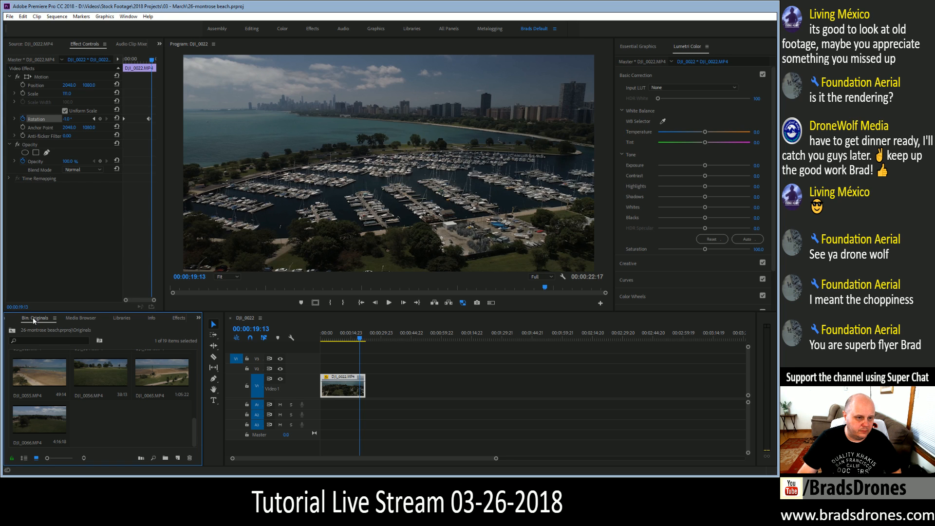
scroll(140, 429, "up", 1)
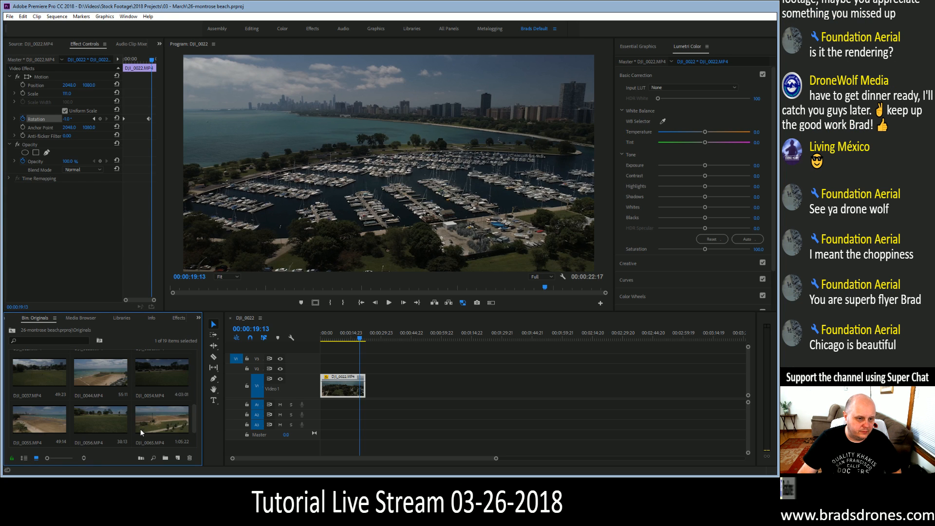
scroll(139, 429, "up", 4)
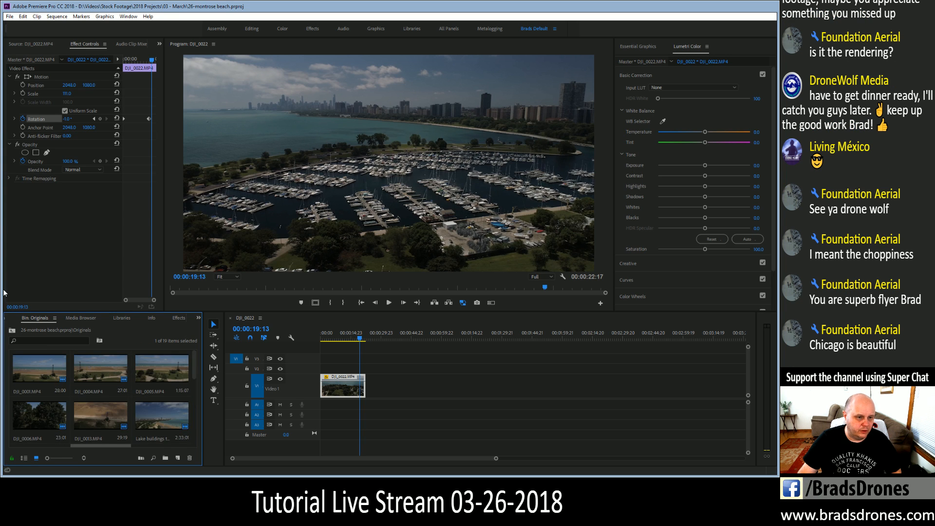
left_click(5, 318)
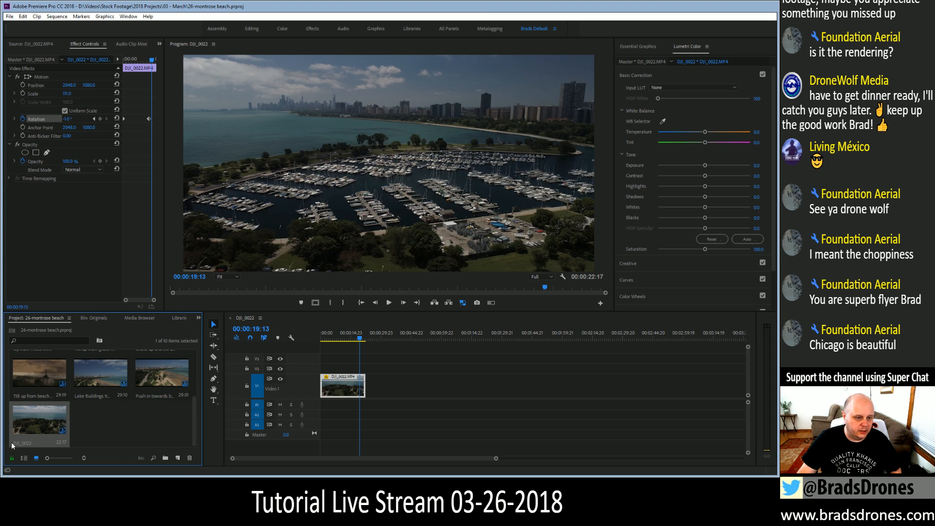
left_click(50, 218)
type("Pen to Montrose")
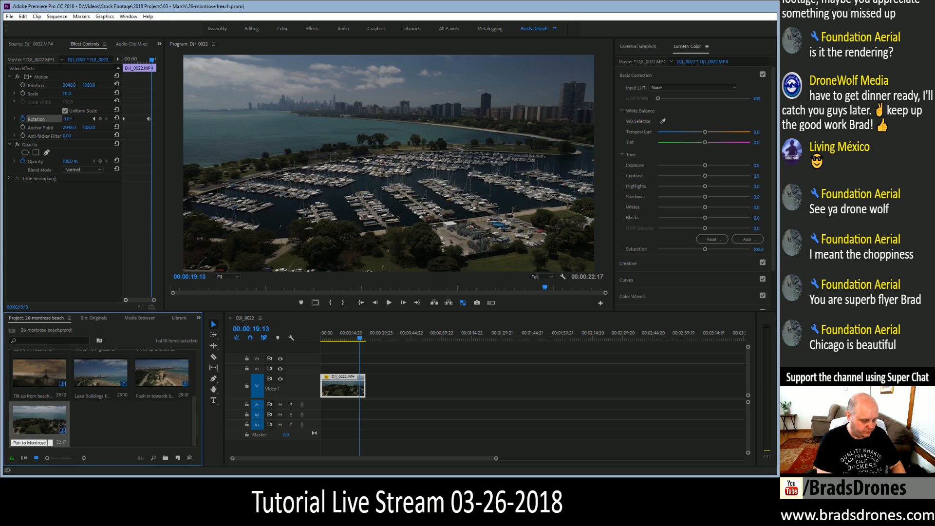
type(" Harbor")
key("Tab")
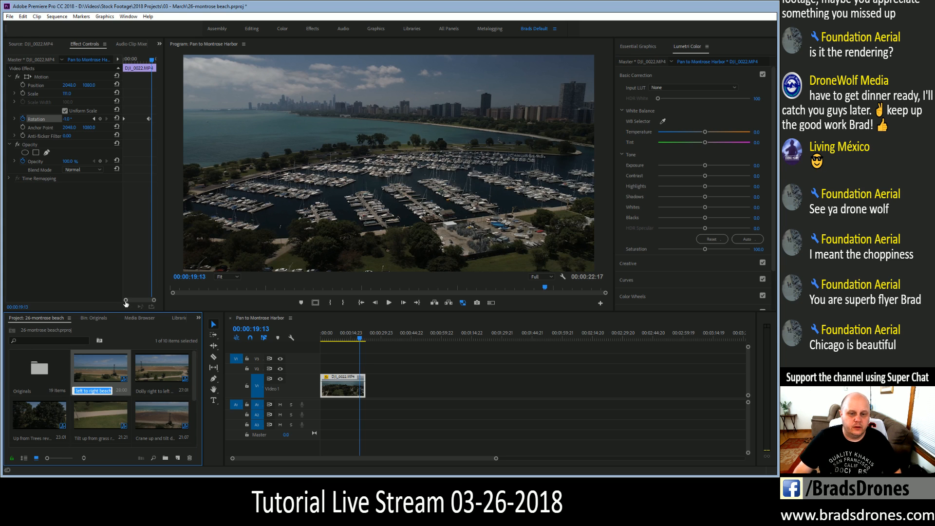
key("Return")
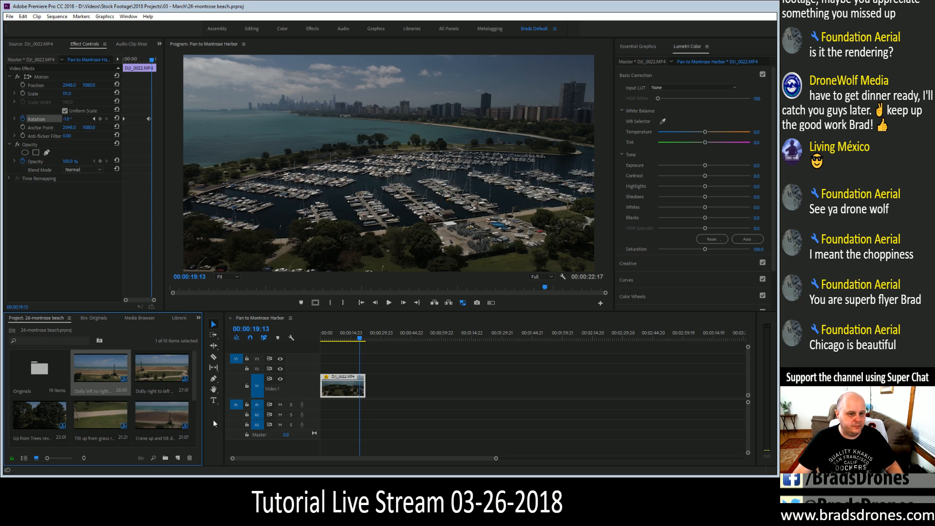
Look through the named sequences in the project and the source clips in the Originals bin.
left_click_drag(194, 391, 194, 406)
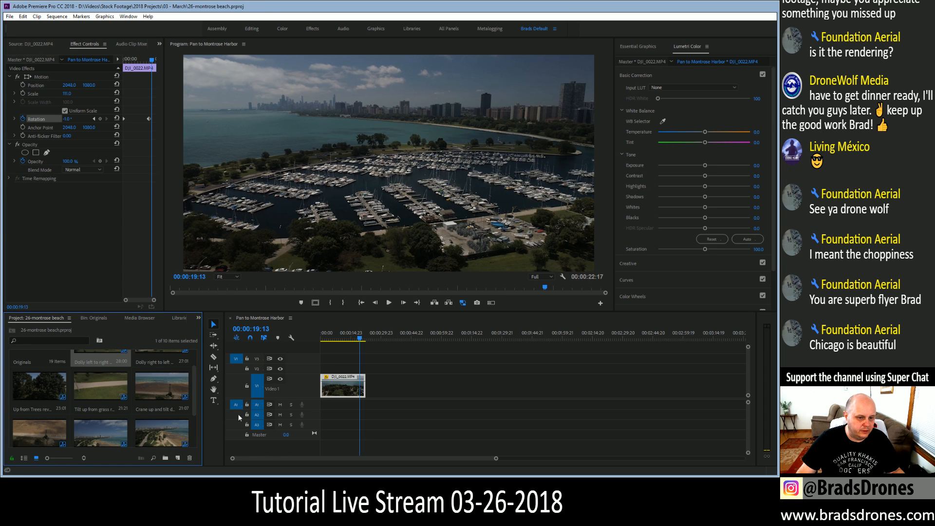
scroll(196, 404, "down", 3)
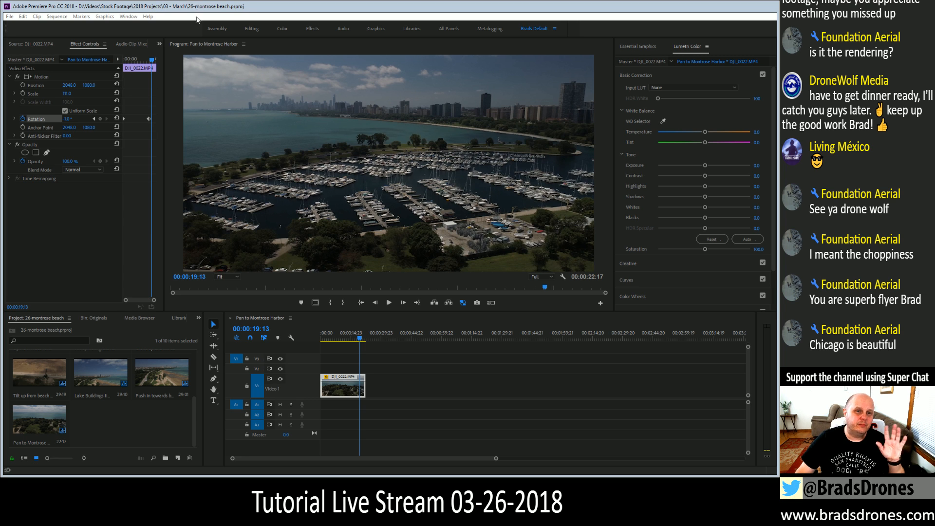
left_click(96, 319)
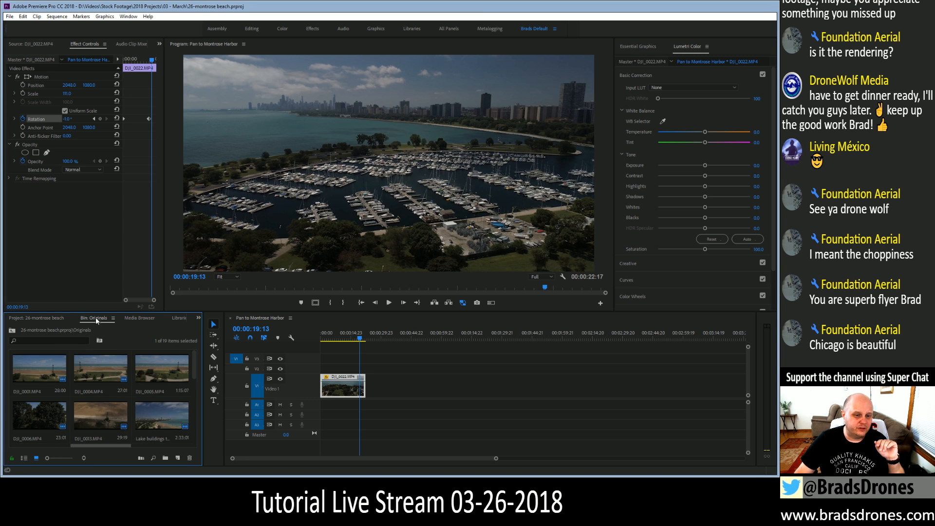
scroll(194, 370, "down", 3)
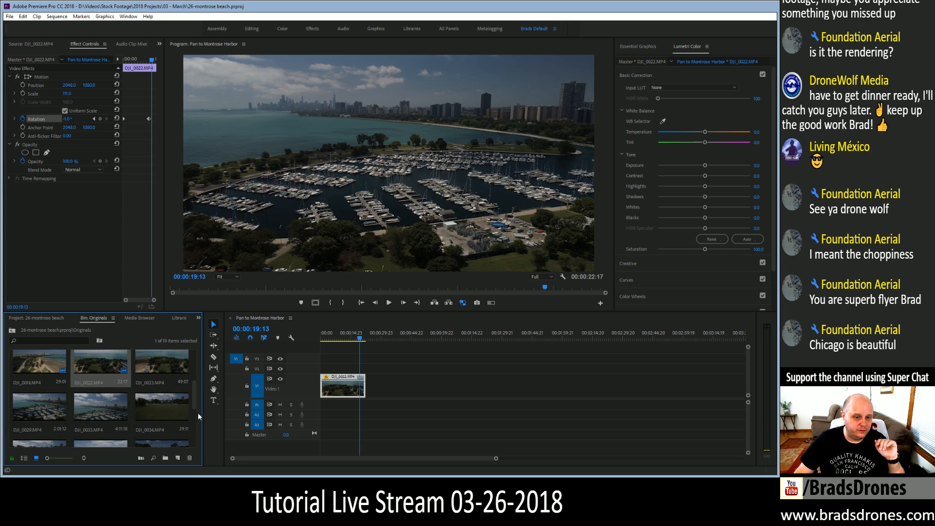
scroll(193, 401, "down", 2)
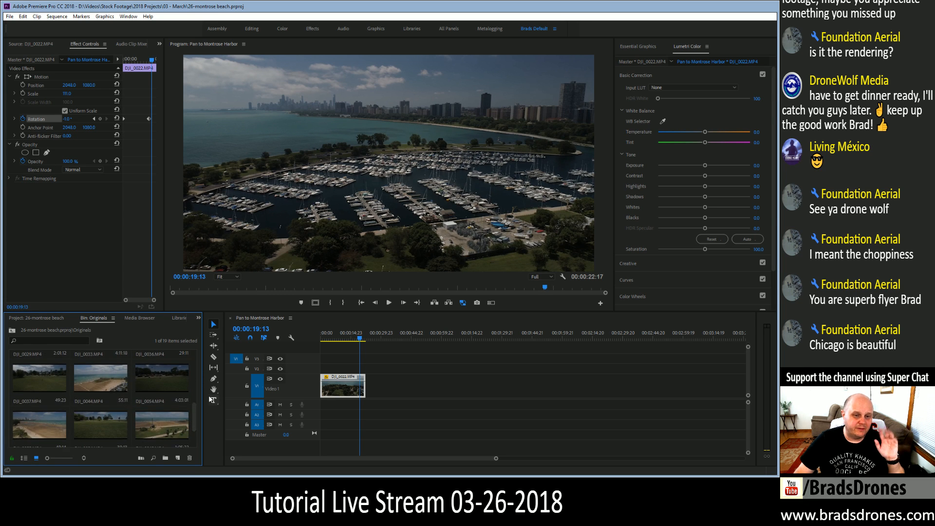
left_click_drag(193, 419, 197, 357)
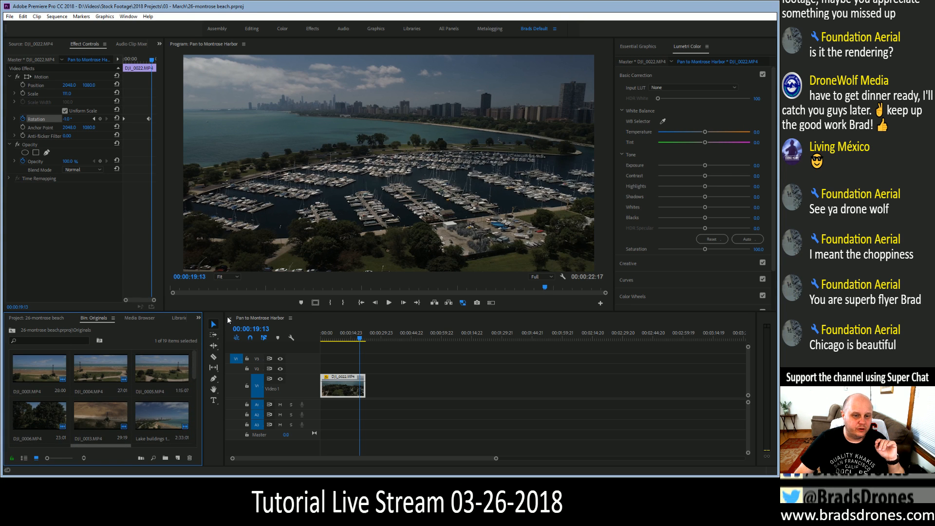
Close the Pan to Montrose Harbor sequence and open the Dolly left to right beach sequence from the project.
left_click(232, 318)
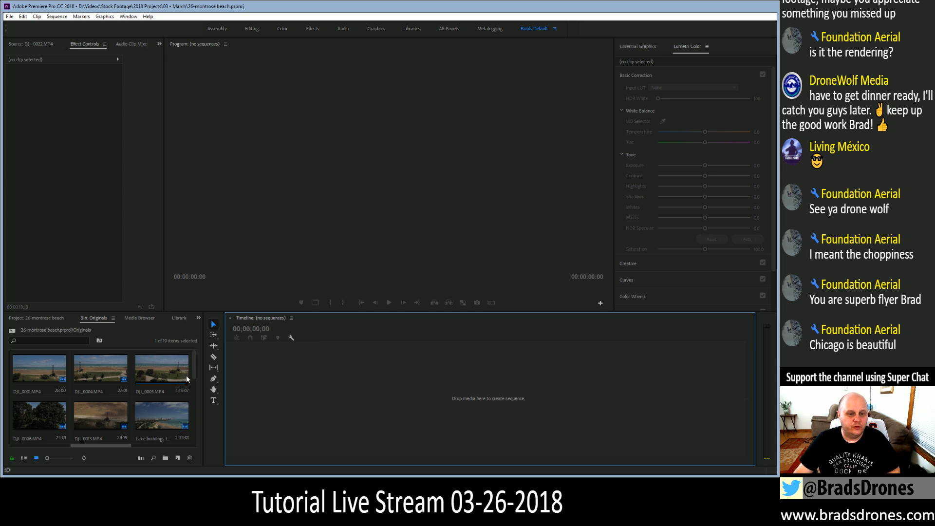
left_click(37, 318)
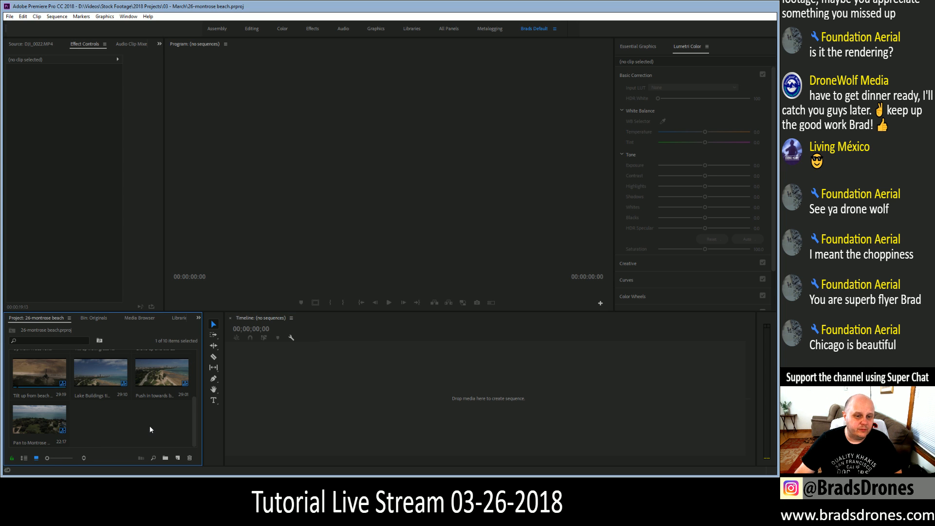
scroll(150, 429, "up", 5)
double_click(95, 372)
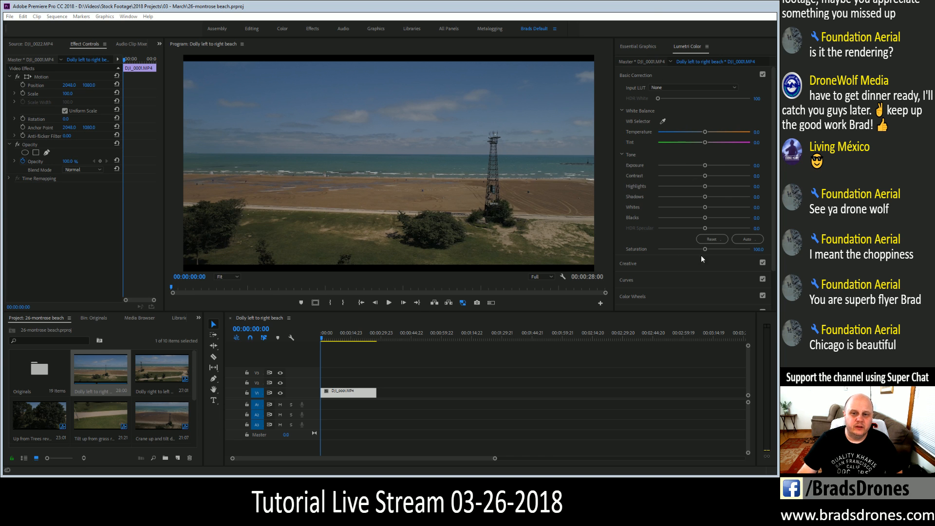
left_click(629, 7)
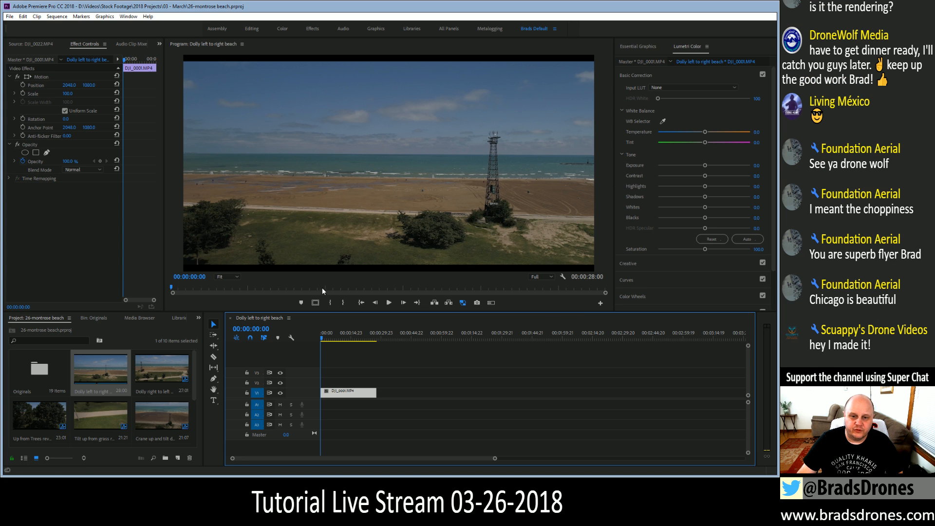
At 00:00:14:04, set the DJI_0001.MP4 clip's contrast to 7.8, highlights 11.3, shadows 2.6, whites 29.6, blacks -2.6 and saturation 107.8.
left_click(350, 337)
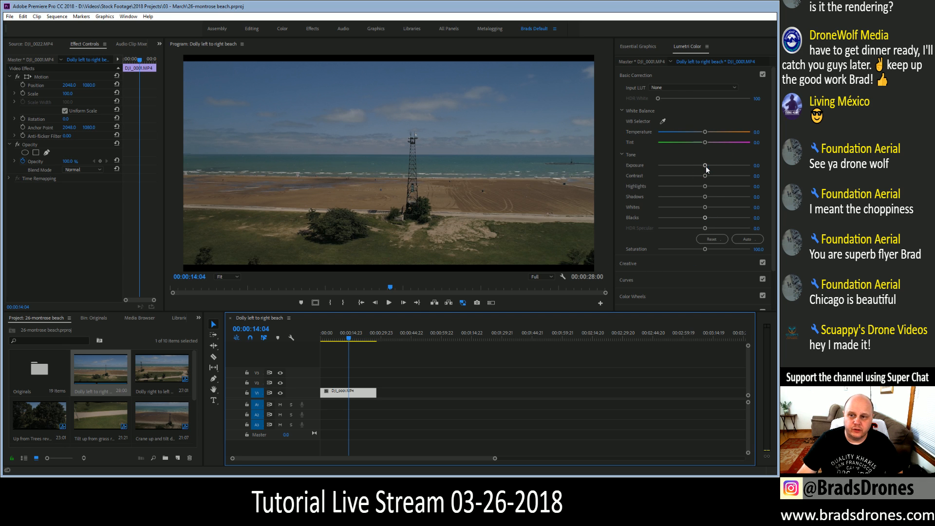
left_click_drag(706, 176, 706, 198)
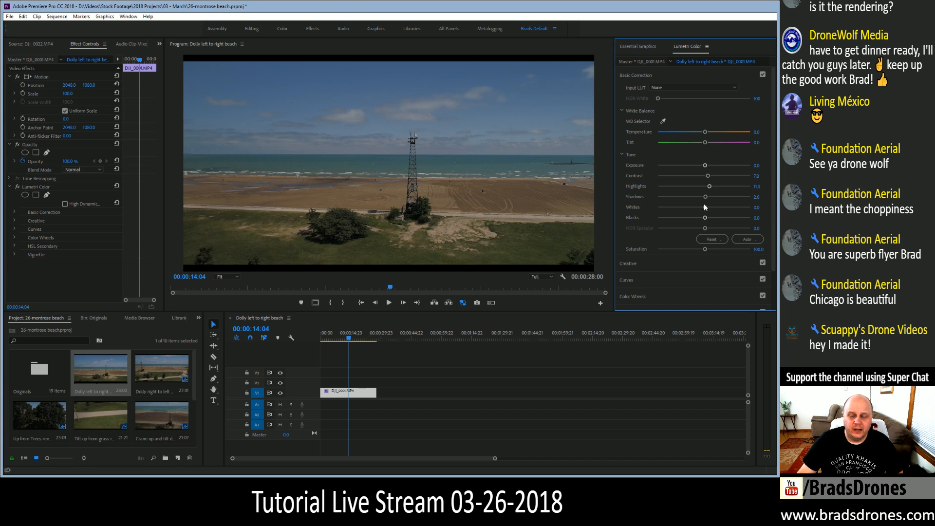
mouse_move(706, 208)
left_mouse_down()
mouse_move(722, 208)
mouse_move(690, 218)
mouse_move(703, 218)
left_mouse_up()
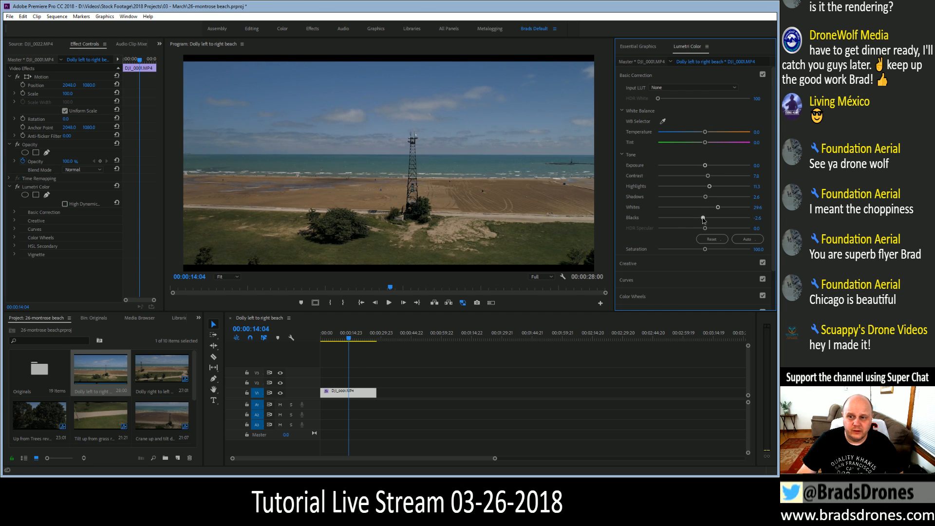
mouse_move(706, 251)
left_mouse_down()
mouse_move(756, 257)
mouse_move(708, 253)
left_mouse_up()
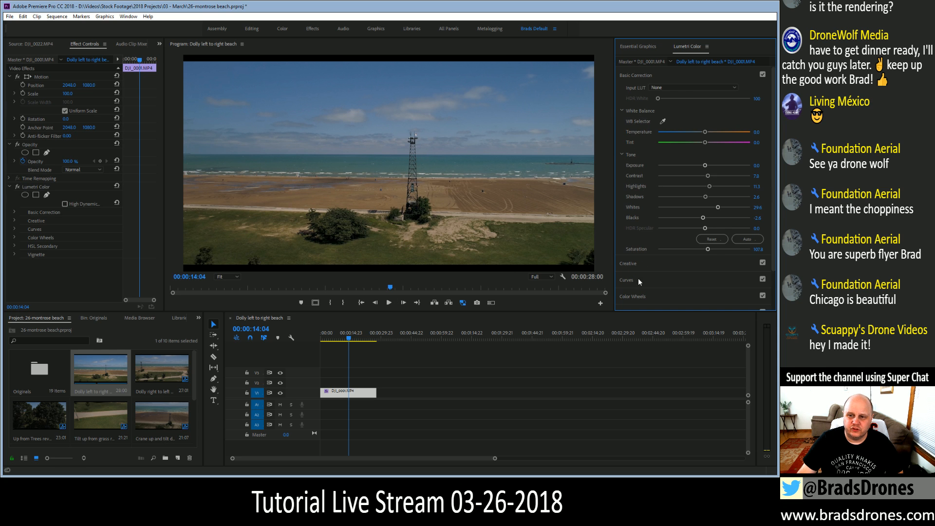
Try the creative looks SL BIG LDR, SL BIG HDR, SL BLUE STEEL and SL BLUE COLD on the DJI_0001.MP4 clip.
left_click(632, 265)
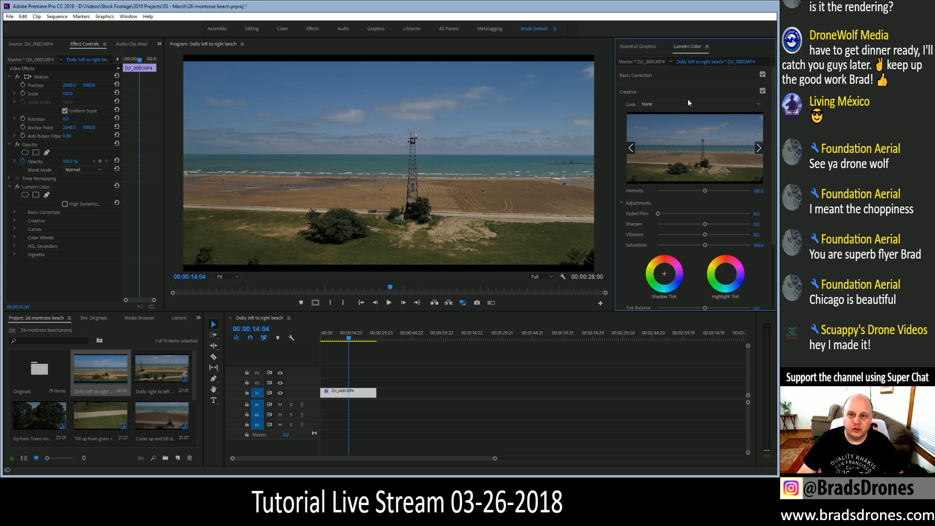
left_click(593, 173)
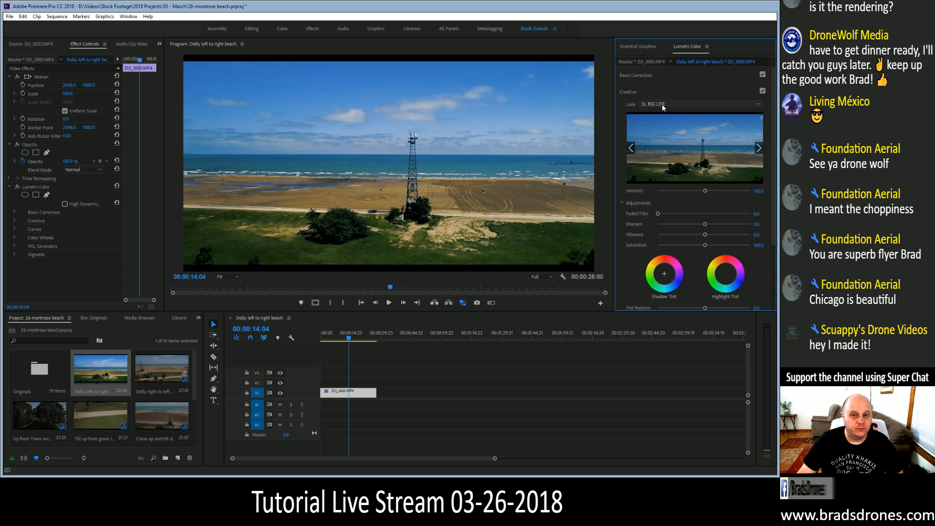
left_click(530, 162)
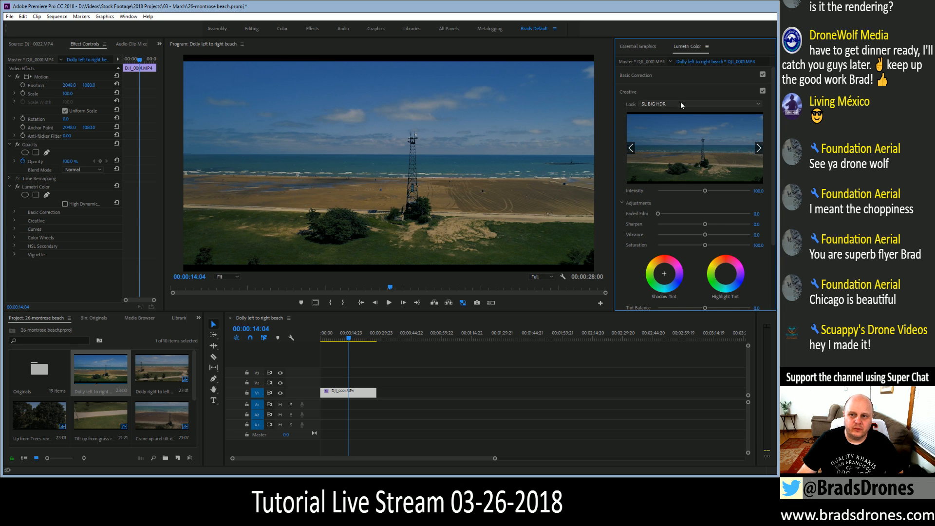
left_click(557, 261)
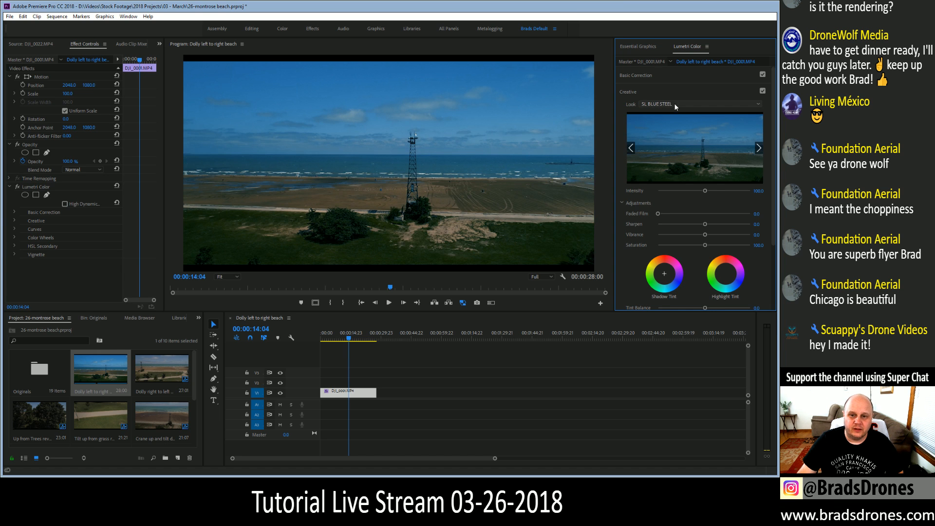
left_click(540, 216)
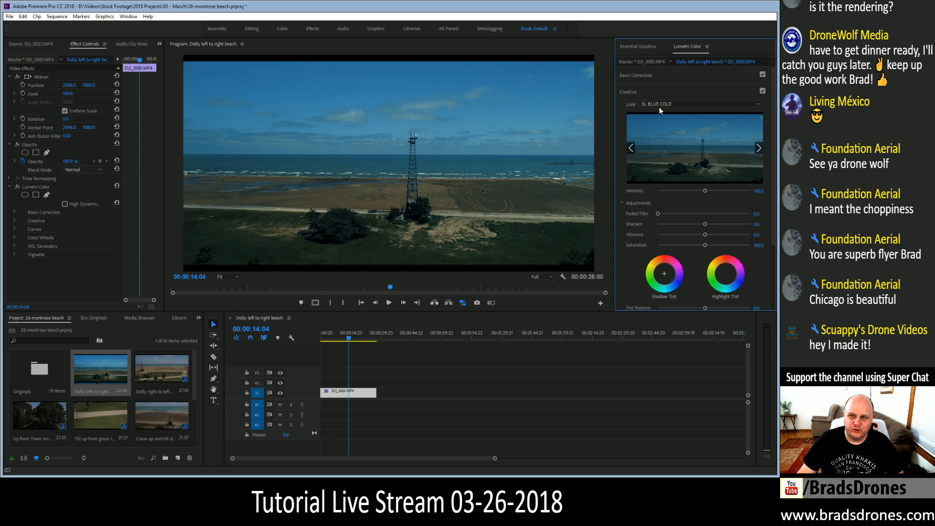
Try the creative looks SL CLEAN FUJI B and C, SL CLEAN KODAK B and C, SL GOLD HEAT and SL GOLD RUSH HDR on the DJI_0001.MP4 clip.
left_click(532, 296)
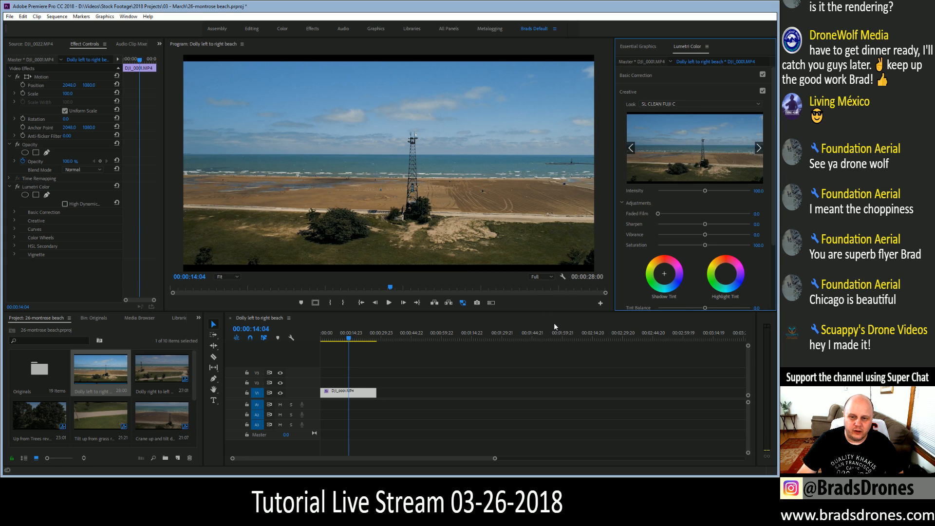
left_click(555, 347)
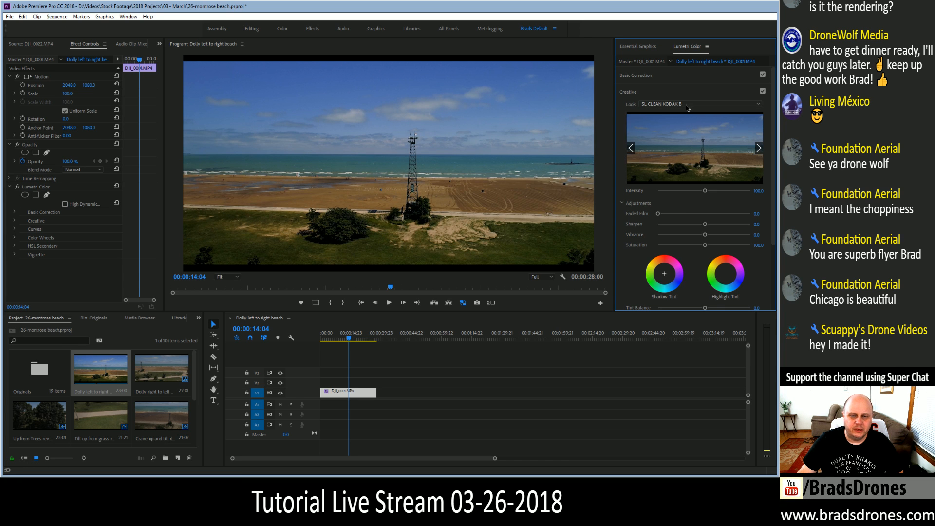
left_click(580, 376)
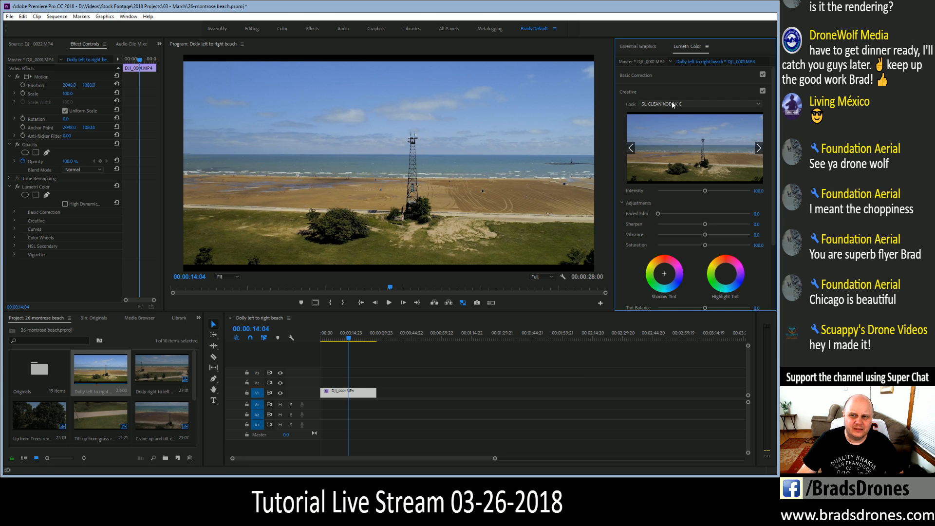
left_click(591, 408)
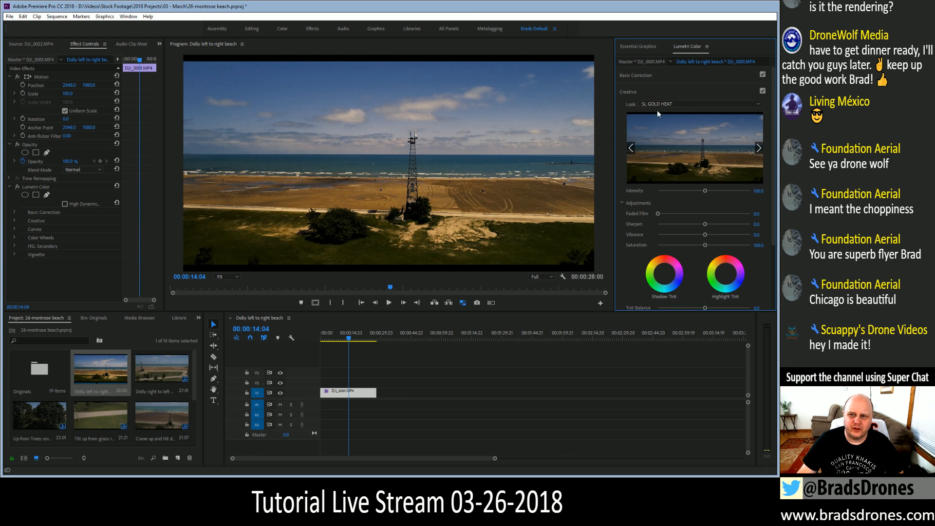
left_click(509, 464)
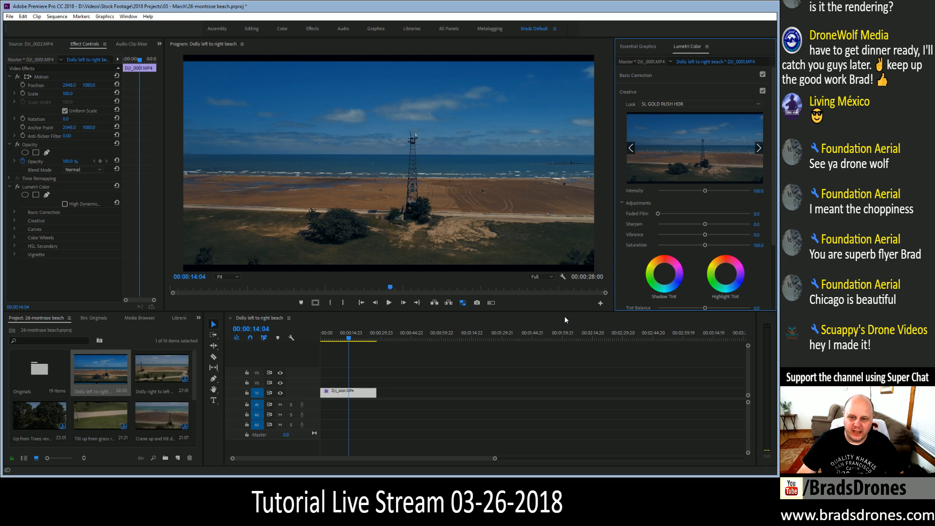
left_click(562, 290)
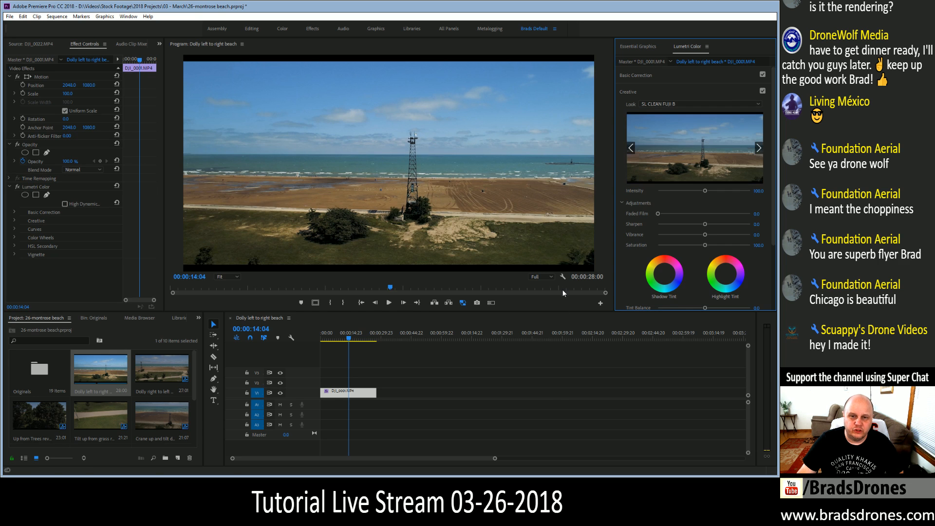
left_click(584, 348)
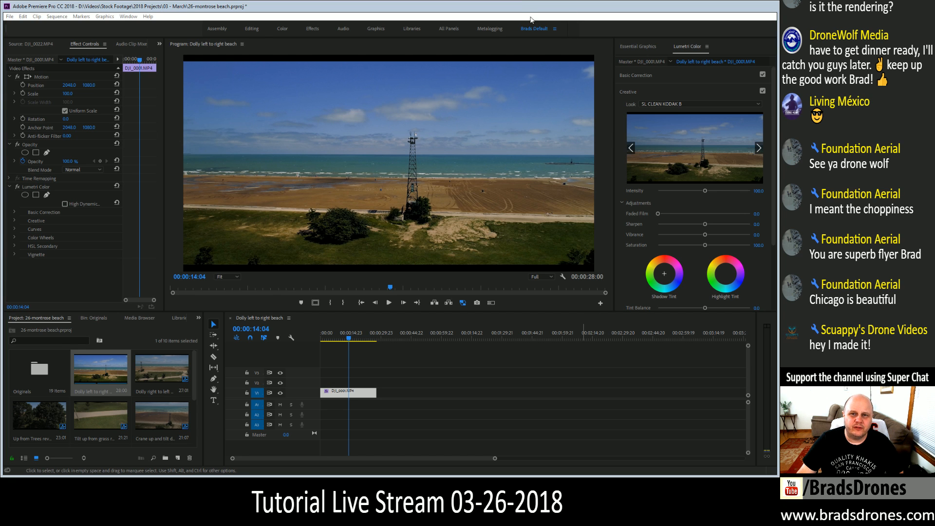
left_click(519, 5)
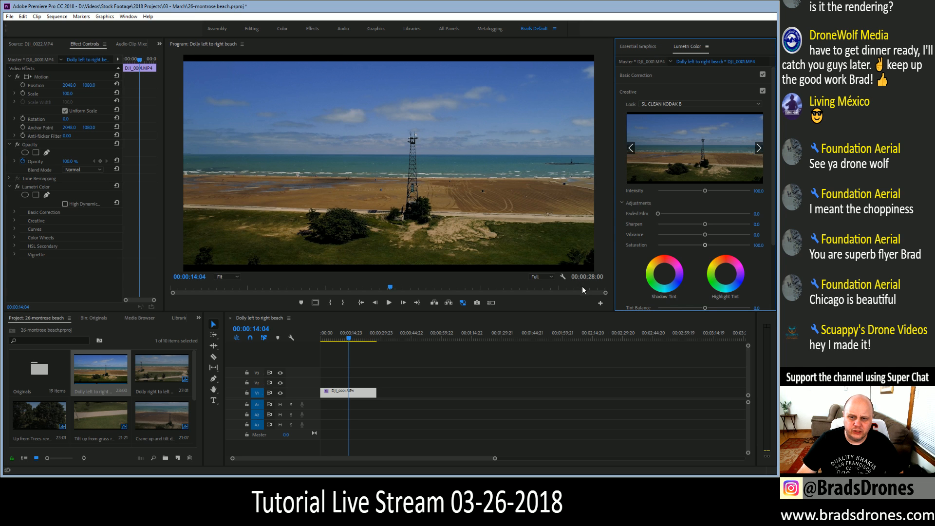
Return the DJI_0001.MP4 clip to the SL BIG LDR look, set its intensity to 61.7 and check the grade at 00:00:13:14.
key("ctrl+z")
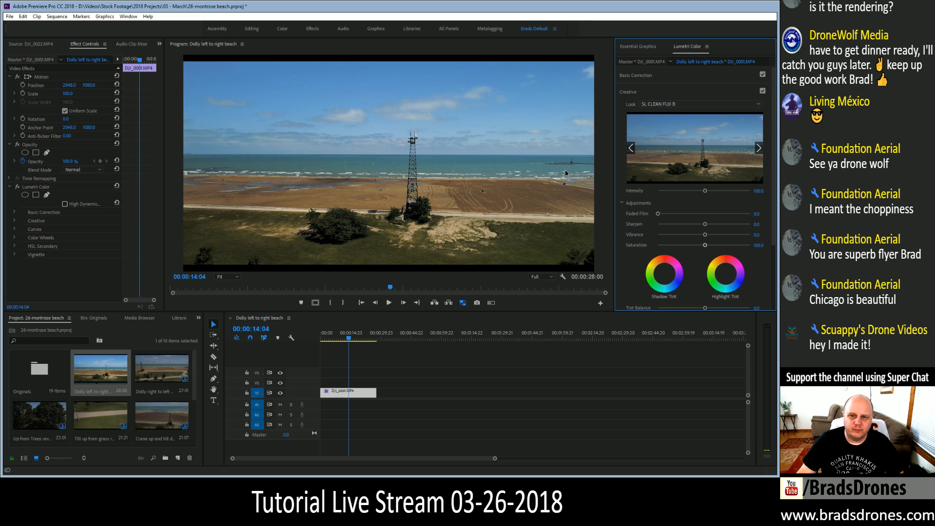
key("ctrl+z")
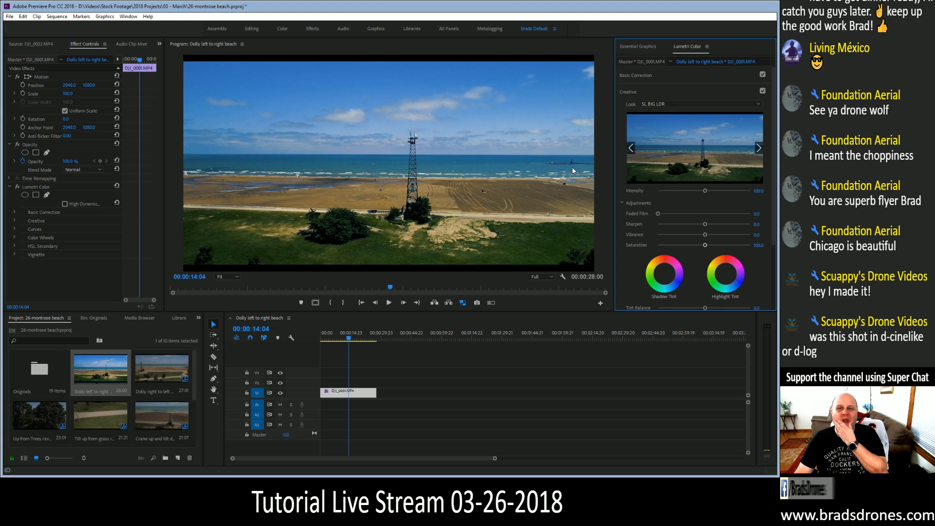
left_click(332, 337)
left_click_drag(330, 346, 342, 341)
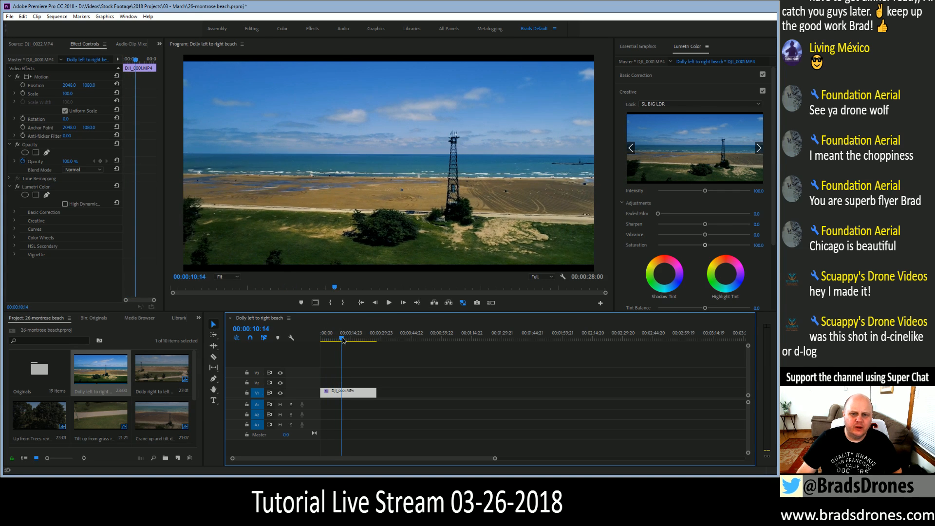
left_click_drag(705, 191, 686, 199)
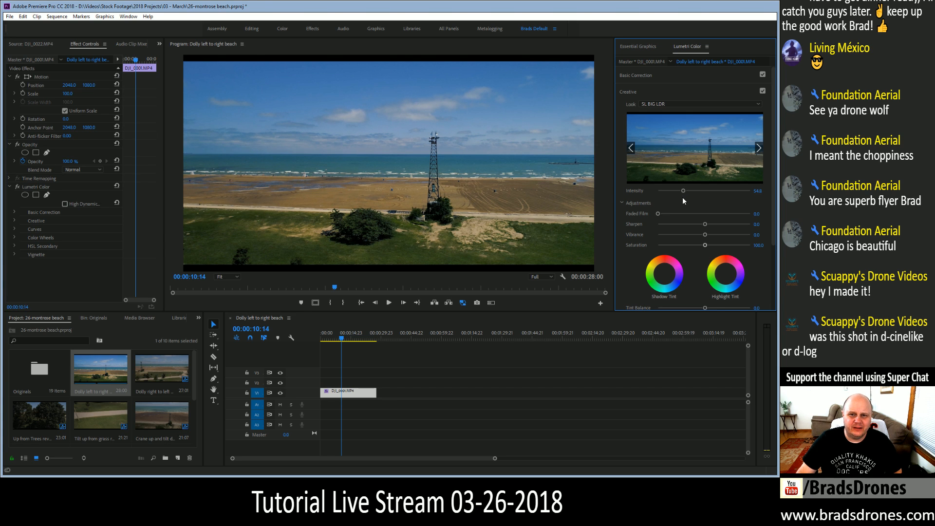
left_click_drag(683, 191, 687, 191)
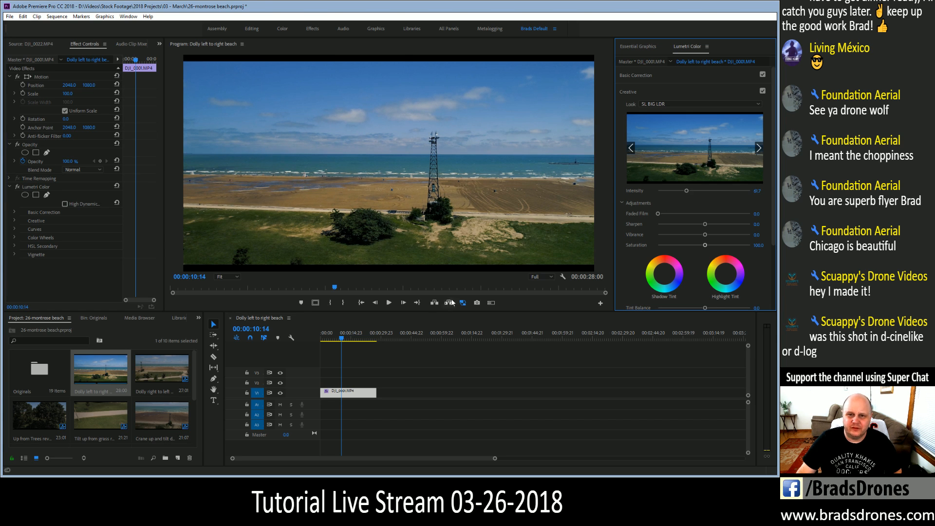
left_click(348, 337)
mouse_move(349, 337)
left_mouse_down()
mouse_move(334, 335)
mouse_move(373, 331)
mouse_move(366, 345)
mouse_move(348, 346)
left_mouse_up()
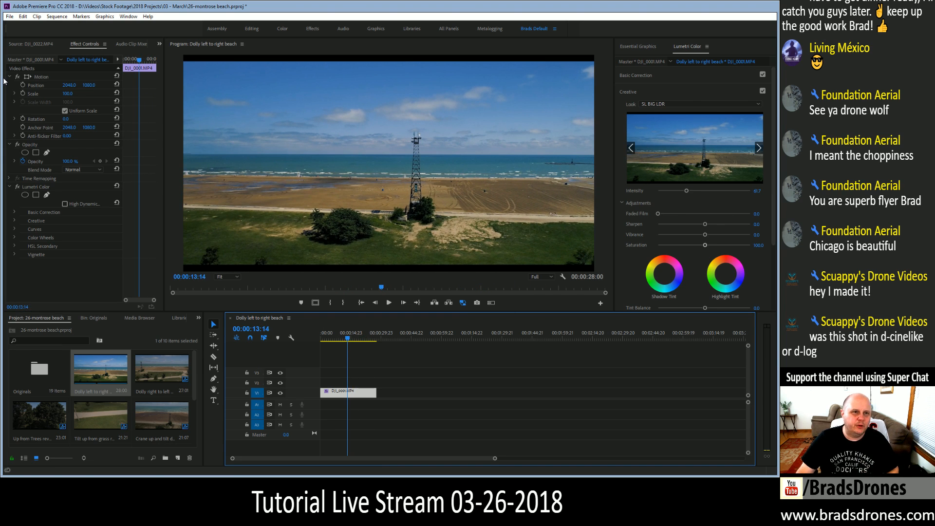
Copy the clip's Lumetri Color effect and paste it onto DJI_0004.MP4 in the Dolly right to left beach sequence.
left_click(33, 188)
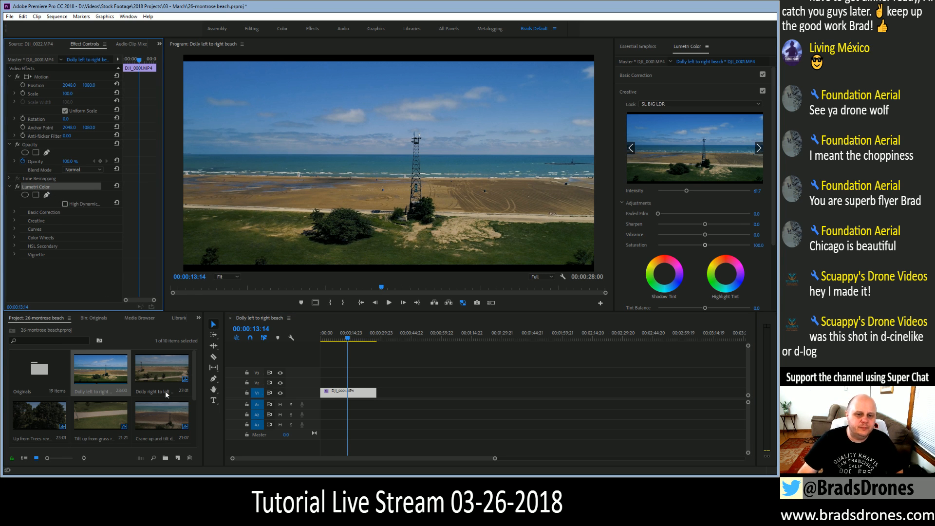
double_click(151, 379)
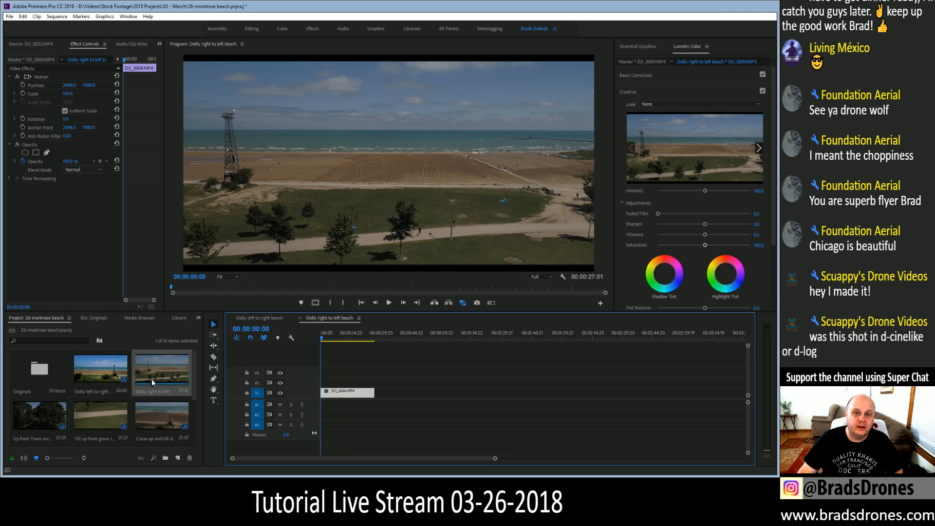
mouse_move(322, 336)
left_mouse_down()
mouse_move(357, 338)
mouse_move(340, 338)
left_mouse_up()
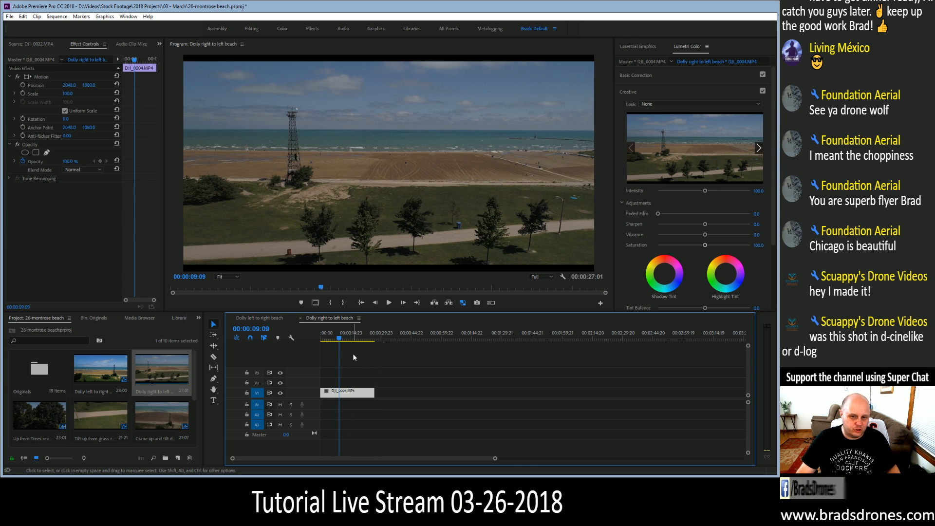
key("ctrl+v")
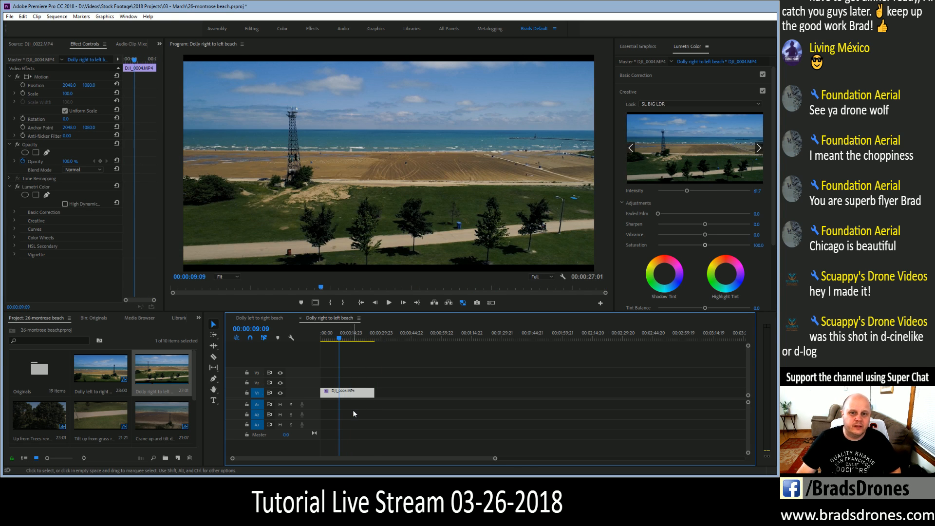
Open the Up from Trees reveal lake sequence and try the copied Lumetri Color effect on its DJI_0006.MP4 clip at 00:00:12:14.
double_click(42, 422)
left_click_drag(322, 340, 348, 340)
key("ctrl+v")
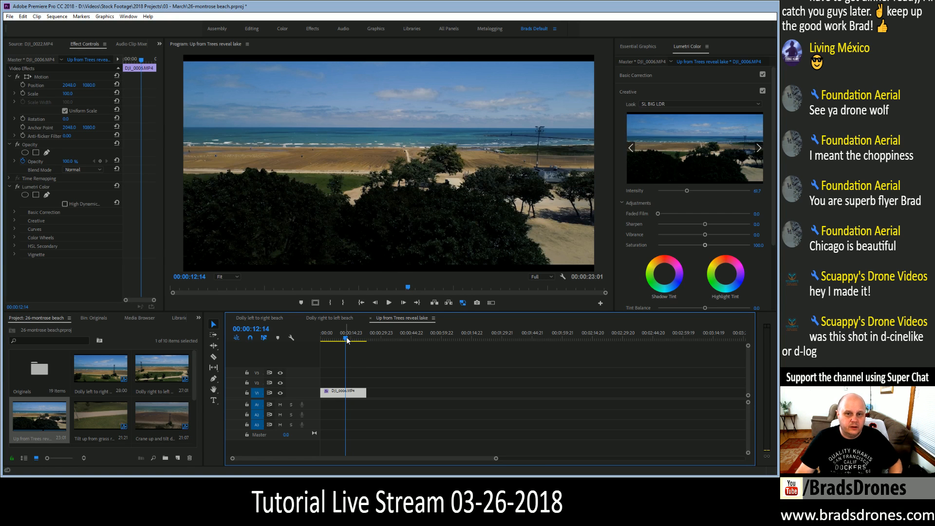
key("ctrl+z")
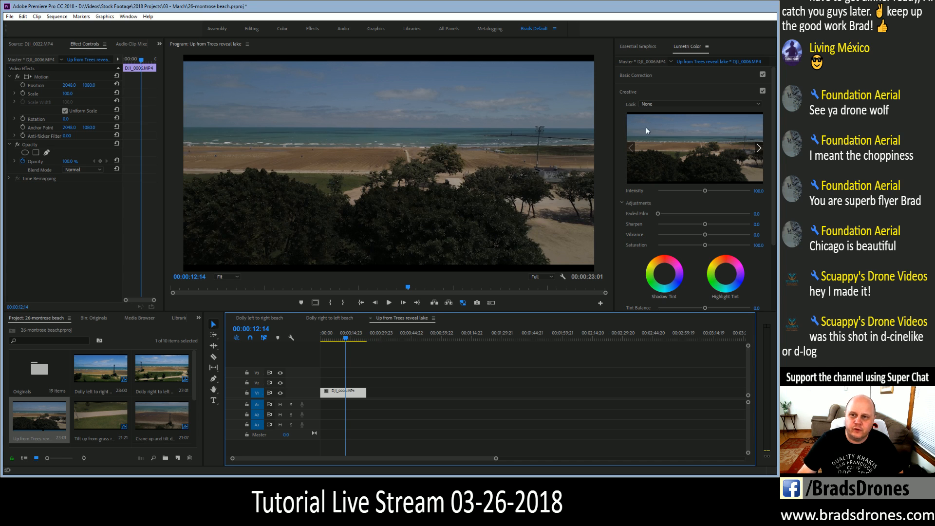
Set DJI_0006.MP4's exposure to 0.7, contrast -13.0, highlights 13.9, shadows -2.6, whites 15.7, blacks 9.6 and saturation 120.9.
left_click(643, 77)
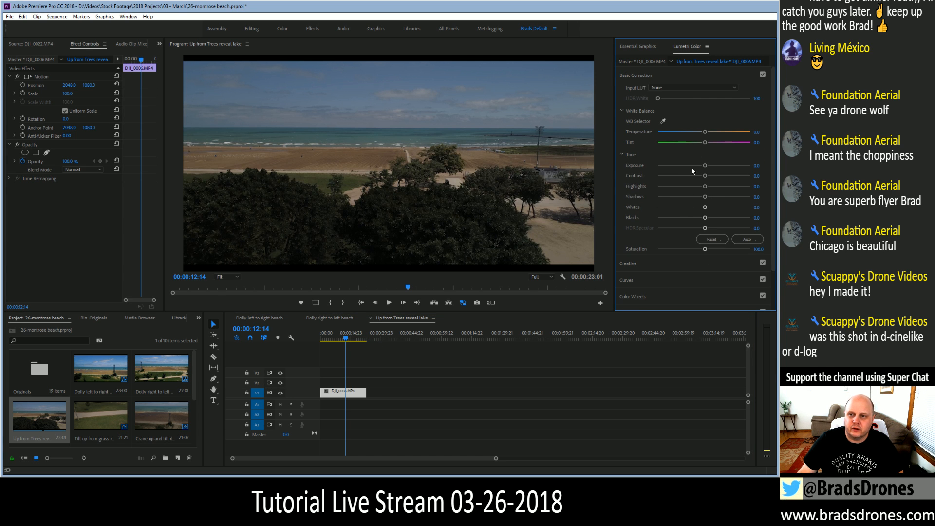
left_click_drag(703, 166, 716, 252)
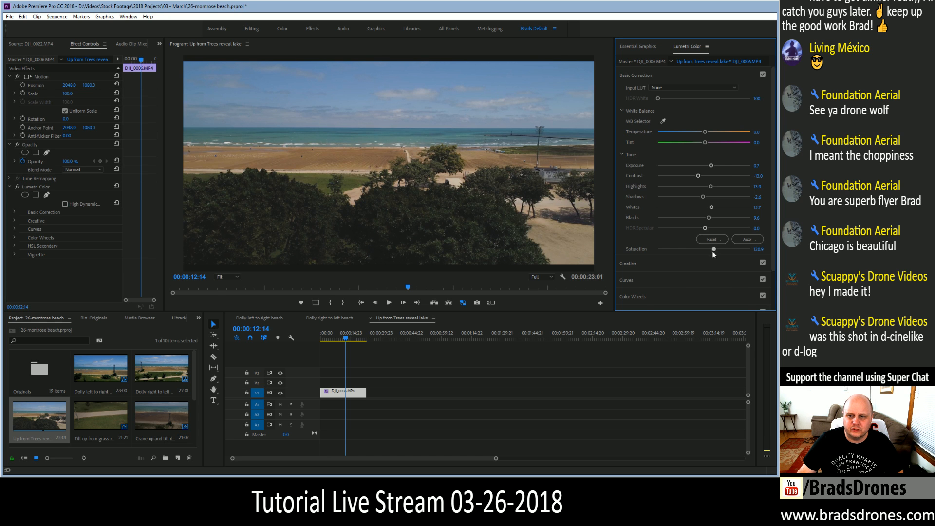
Apply the SL BIG LDR creative look to the DJI_0006.MP4 clip and set its intensity to 40.0.
left_click(628, 263)
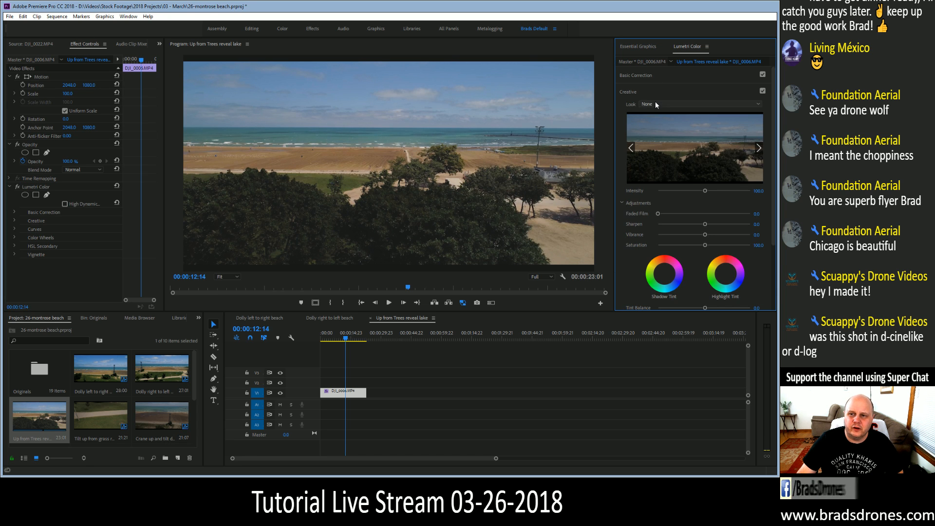
left_click(589, 174)
left_click_drag(705, 190, 677, 198)
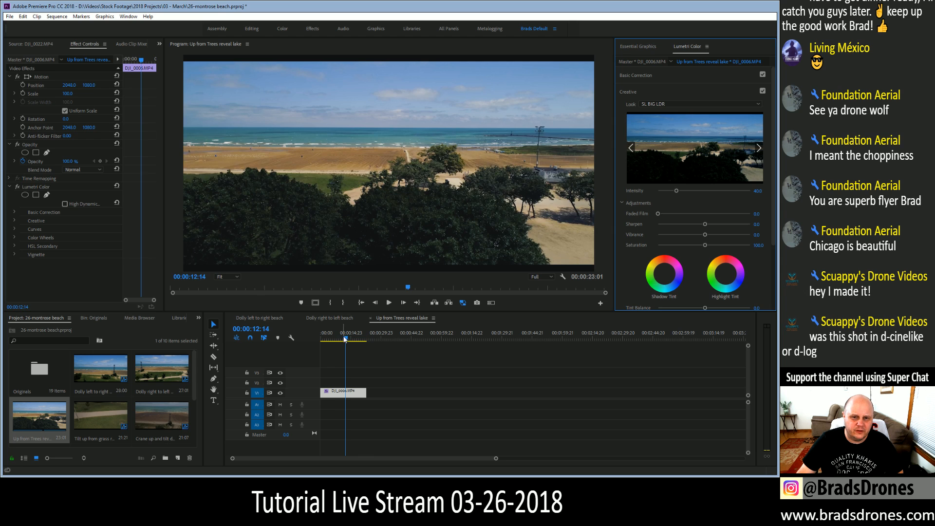
Play the graded Up from Trees reveal lake sequence from its start and check the frame at 00:00:11:14.
left_click_drag(345, 337, 313, 337)
key("space")
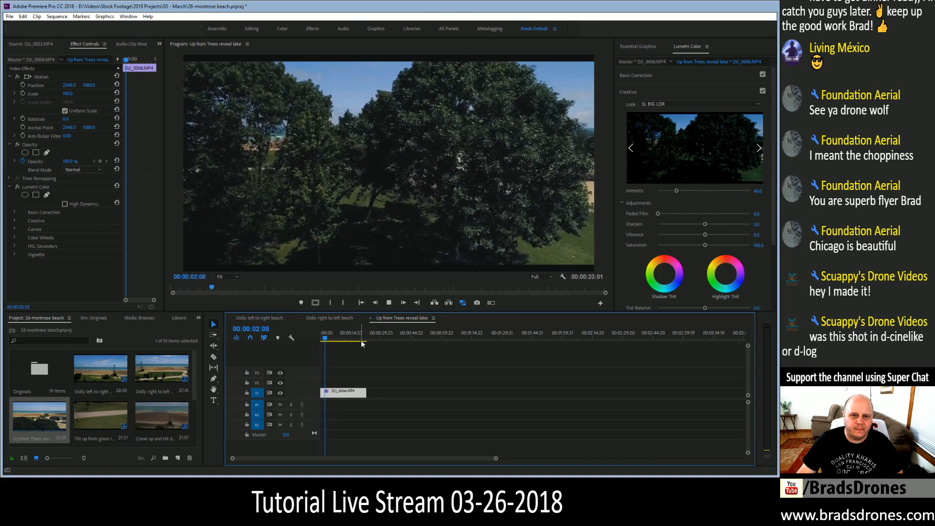
left_click(336, 340)
left_click_drag(336, 340, 345, 343)
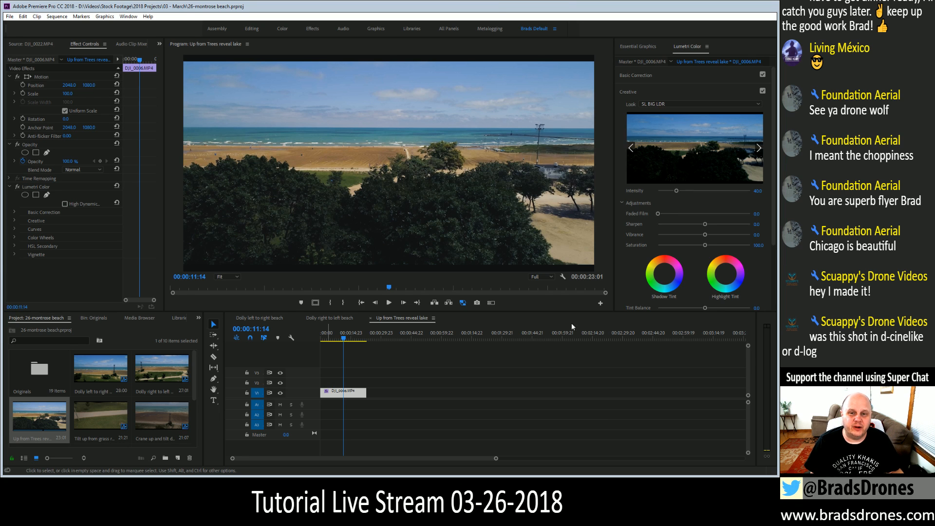
Examine the tree and beach detail of the Up from Trees reveal lake shot at 100% zoom, then the whole frame at 00:00:14:22.
left_click_drag(349, 340, 327, 347)
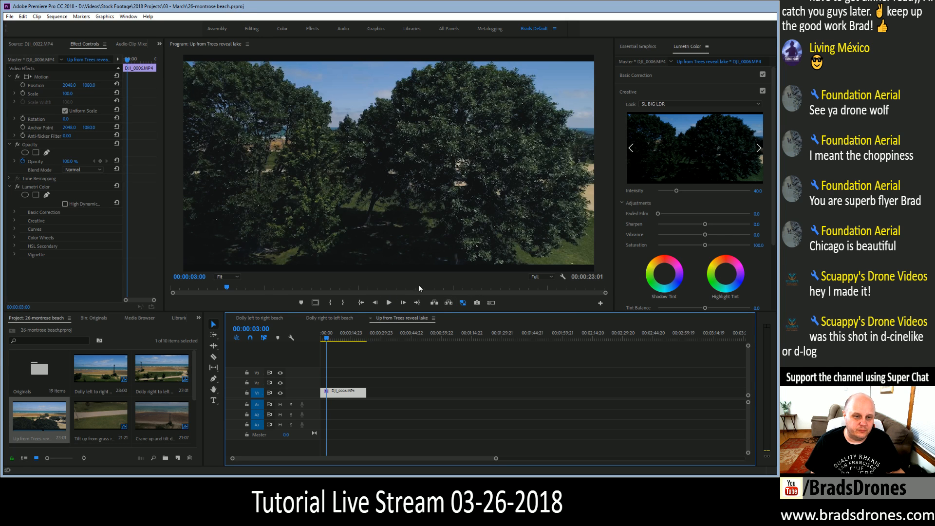
left_click(225, 277)
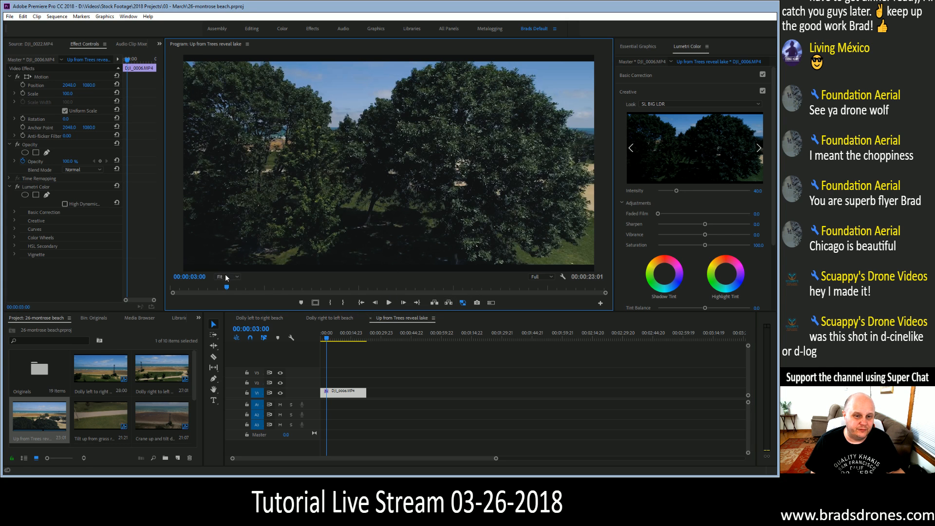
left_click(236, 336)
left_click_drag(228, 289, 388, 301)
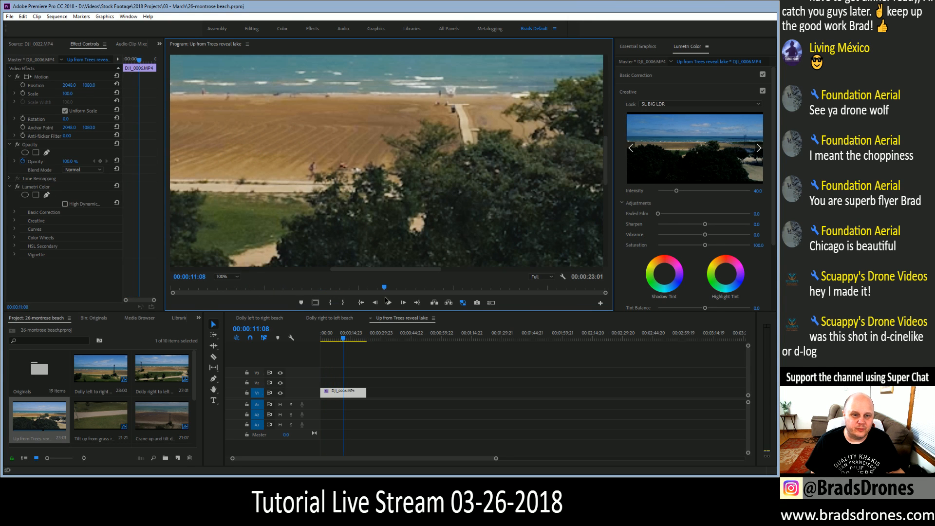
left_click(226, 277)
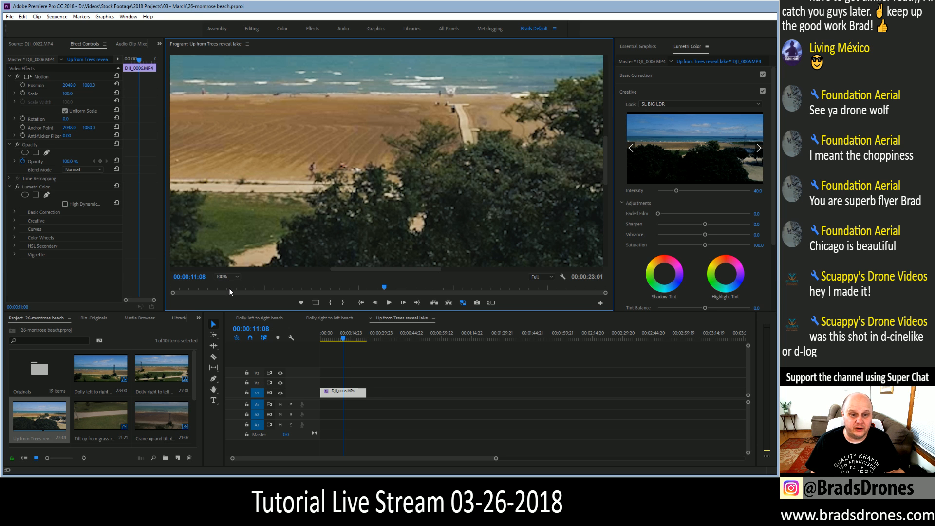
left_click(229, 287)
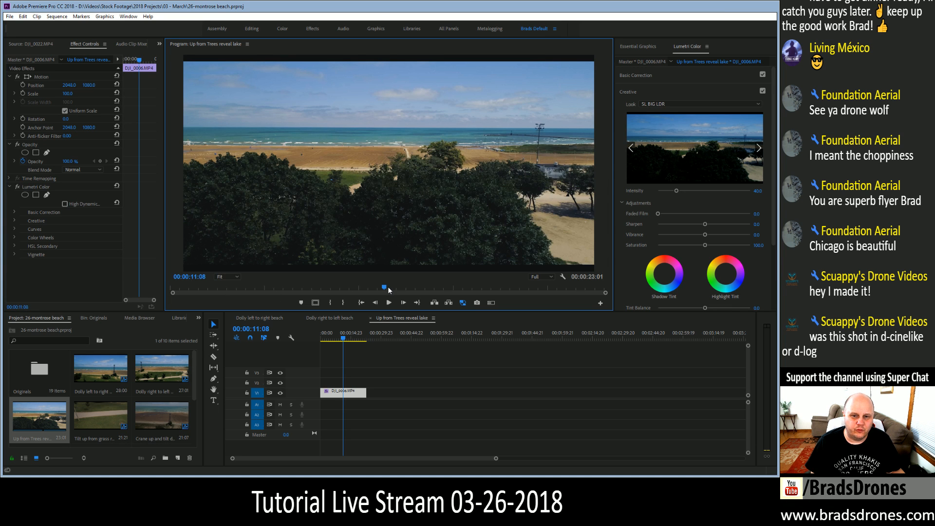
left_click_drag(385, 288, 452, 289)
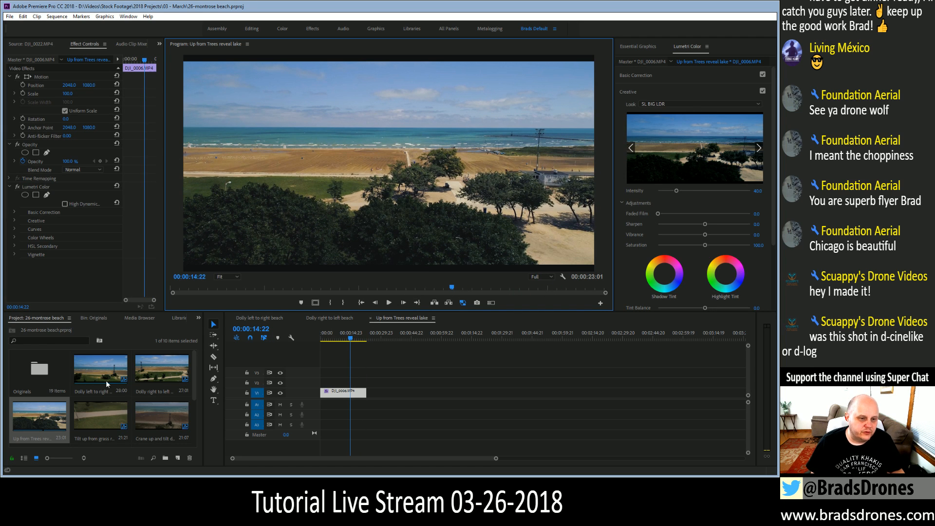
Paste the copied Lumetri Color effect onto the clip in the Tilt up from grass reveal lake sequence and review it through 00:00:19:00.
double_click(98, 416)
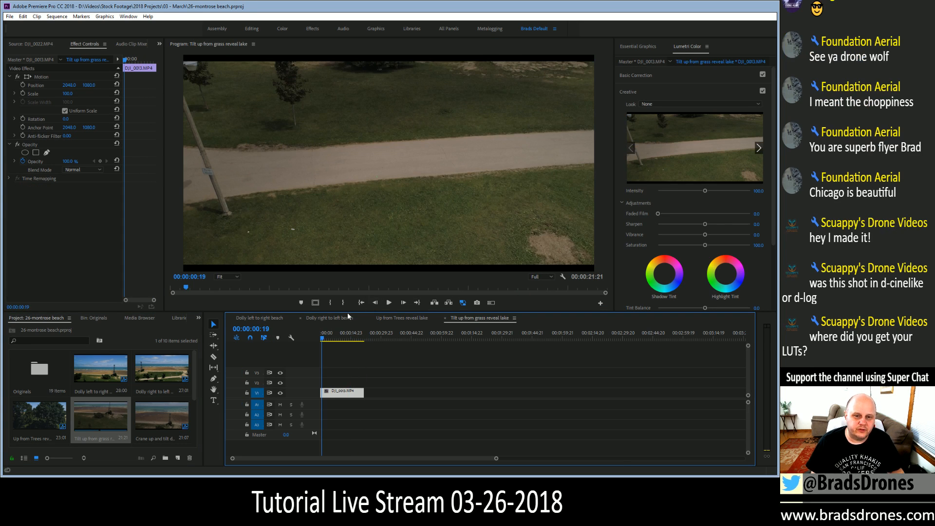
key("ctrl+v")
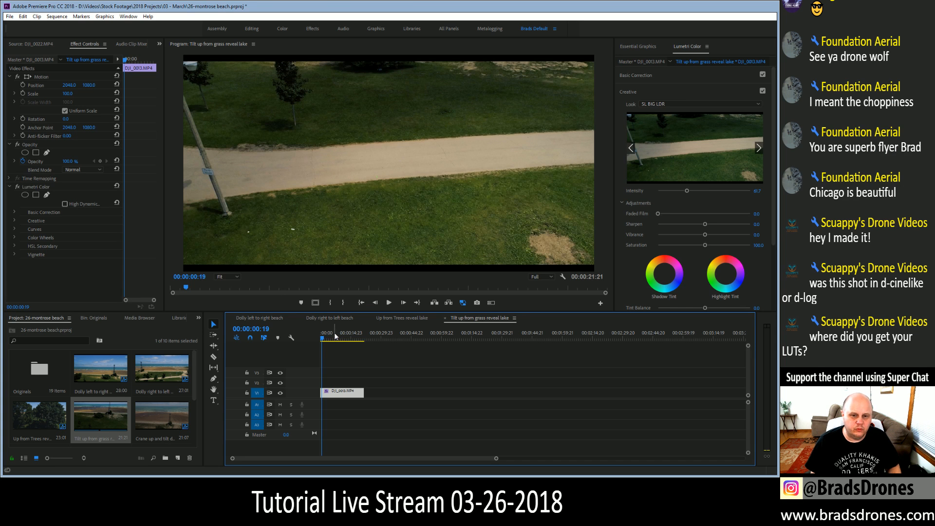
left_click_drag(322, 339, 360, 341)
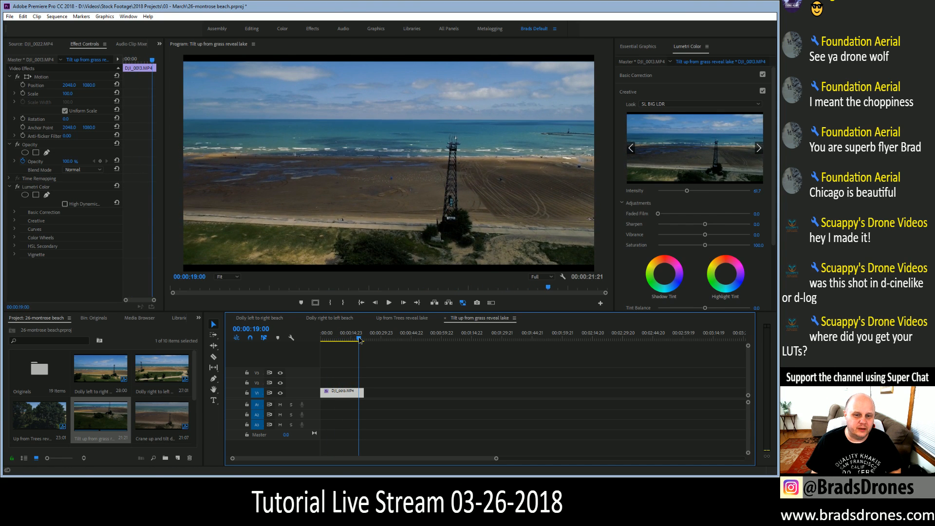
Paste the copied Lumetri Color effect onto the clip in the Crane up and tilt down showing beach sequence and scrub through the shot.
double_click(148, 426)
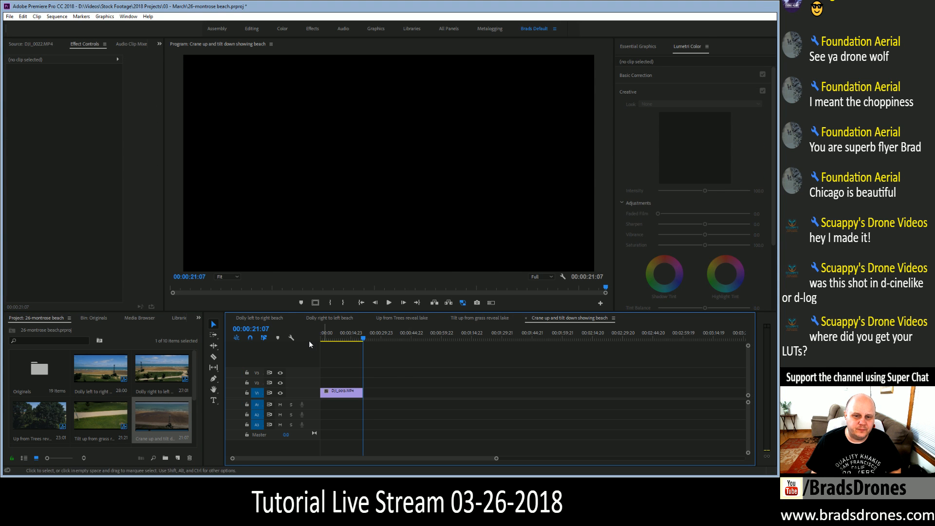
left_click(340, 336)
left_click_drag(340, 336, 331, 341)
key("ctrl+v")
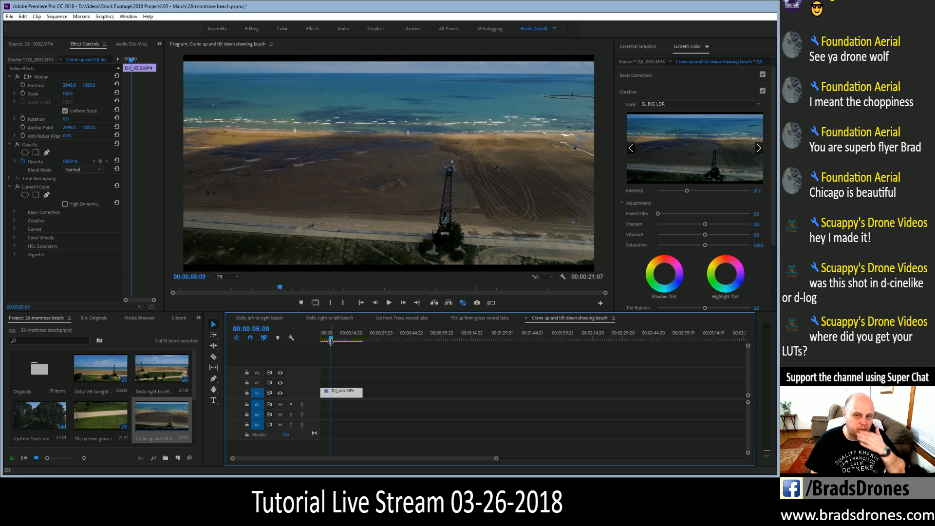
left_click_drag(331, 342, 363, 337)
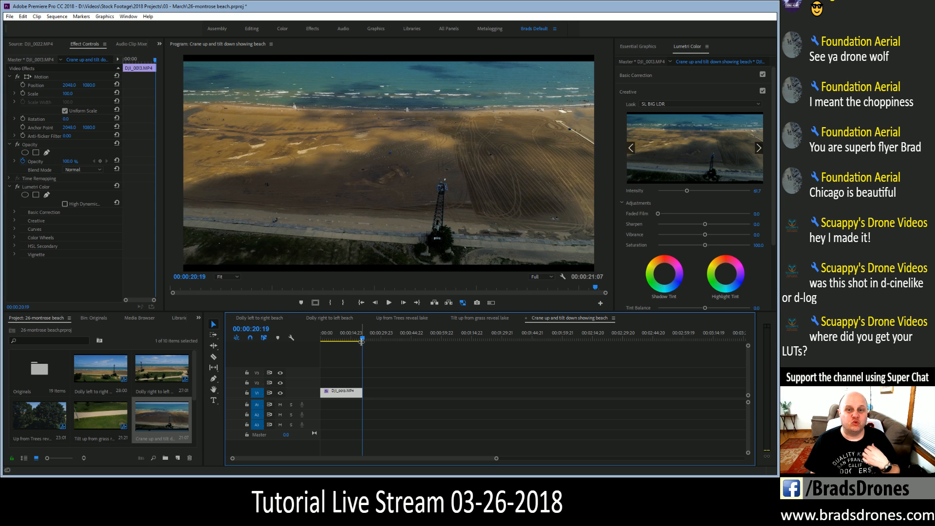
left_click_drag(362, 340, 333, 350)
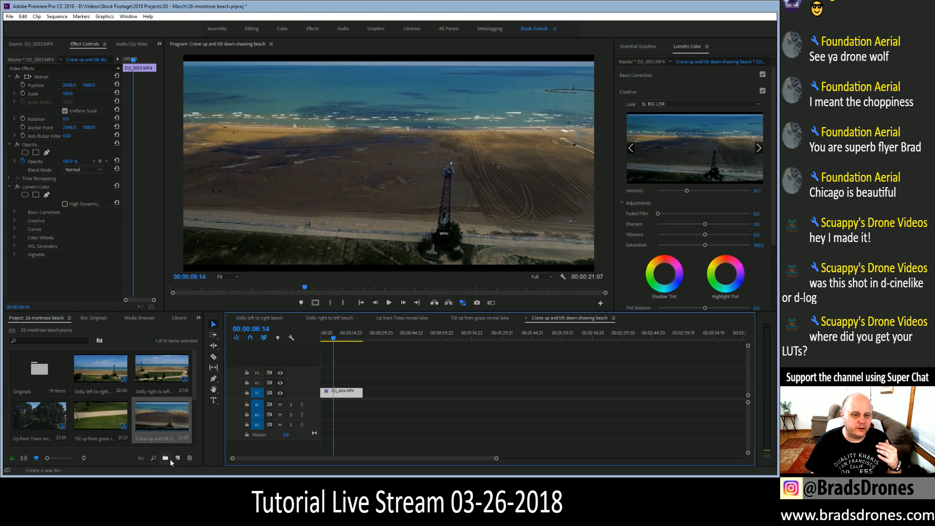
Paste the copied Lumetri Color effect onto the clip in the Tilt up from beach to lake sequence and check the frame at 00:00:14:09.
left_click_drag(197, 384, 196, 419)
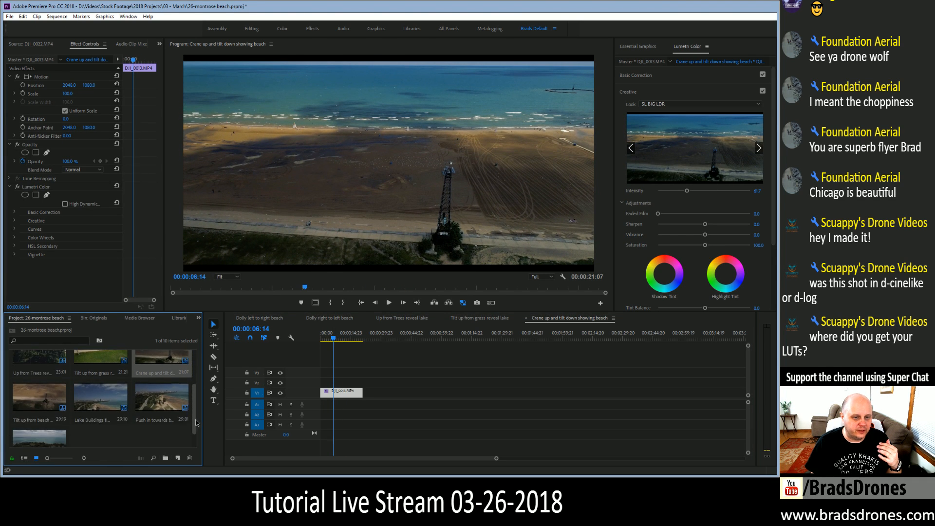
double_click(35, 396)
mouse_move(334, 336)
left_mouse_down()
mouse_move(363, 340)
mouse_move(349, 340)
left_mouse_up()
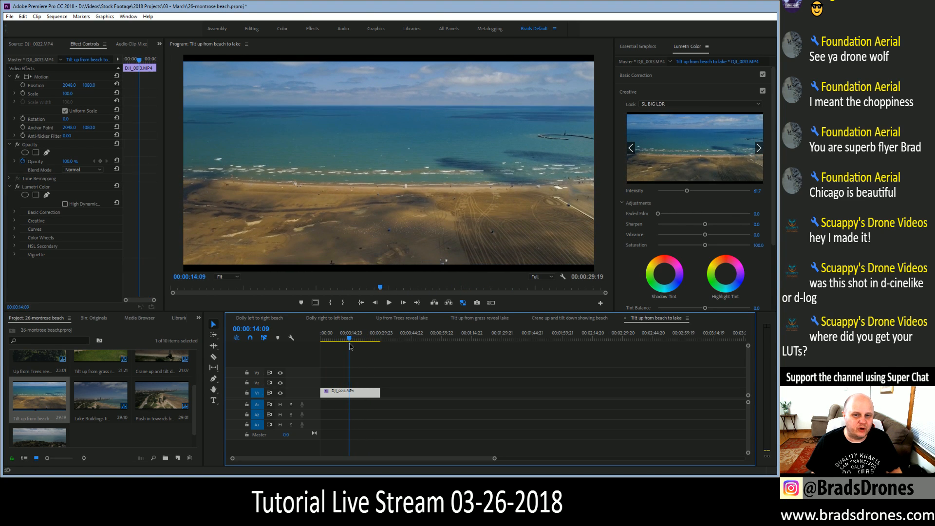
Paste the copied Lumetri Color effect onto the clip in the Lake Buildings time lapse with clouds sequence.
double_click(107, 398)
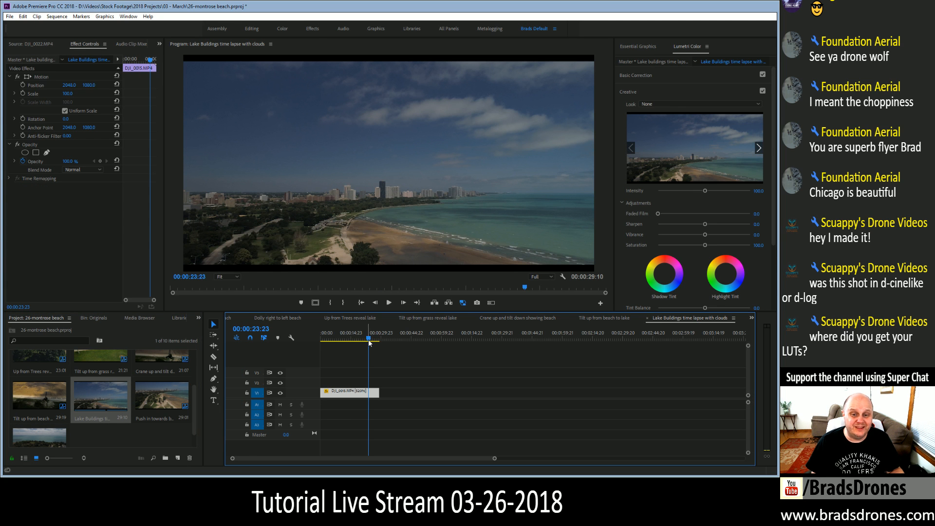
left_click_drag(370, 340, 351, 343)
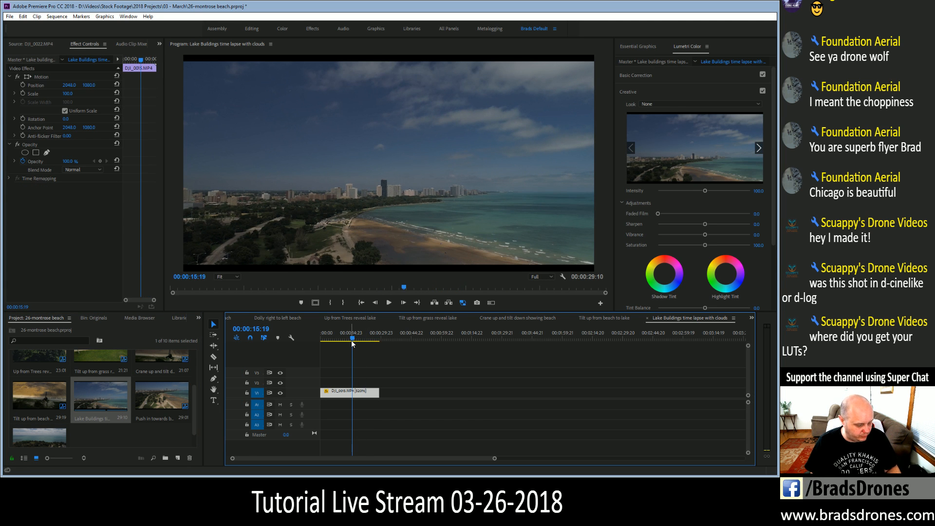
key("ctrl+v")
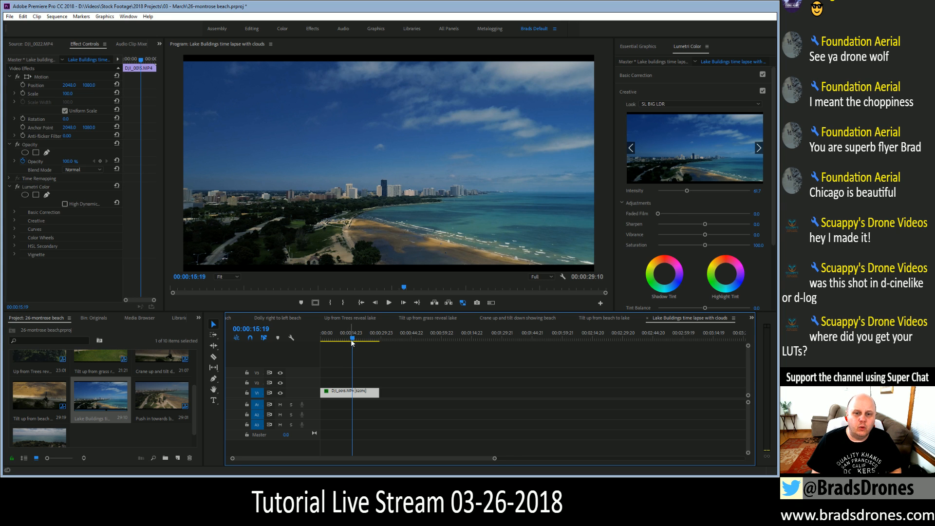
Raise the exposure of the Lake Buildings time lapse clip to 0.6 and review the shot.
left_click(640, 75)
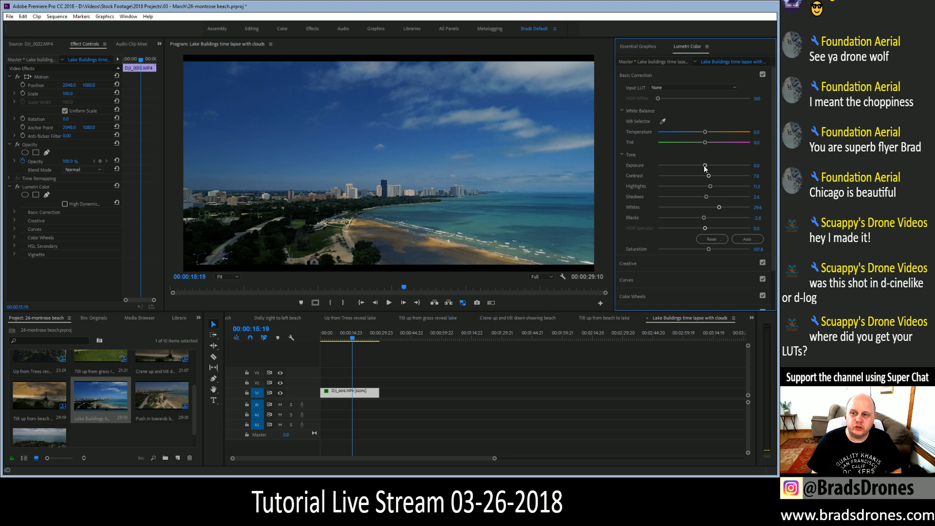
left_click_drag(705, 168, 710, 168)
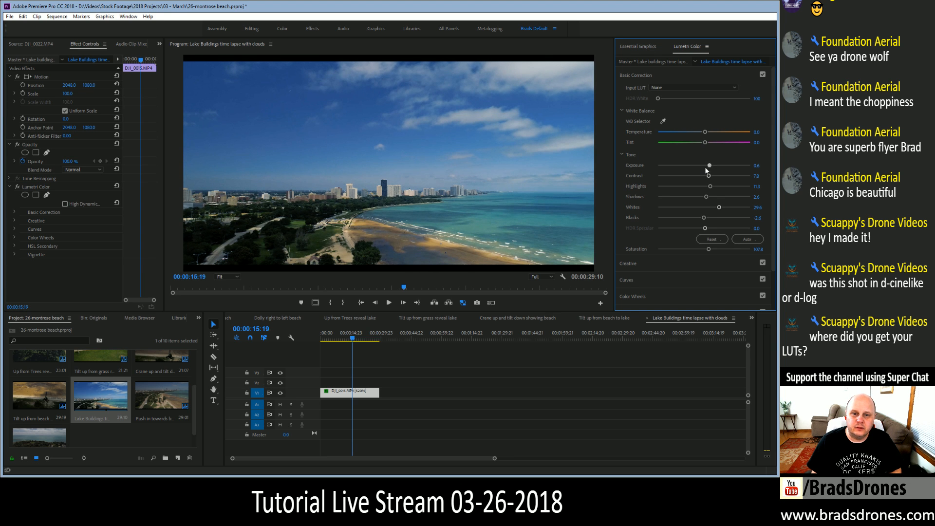
left_click(335, 345)
left_click_drag(335, 345, 354, 343)
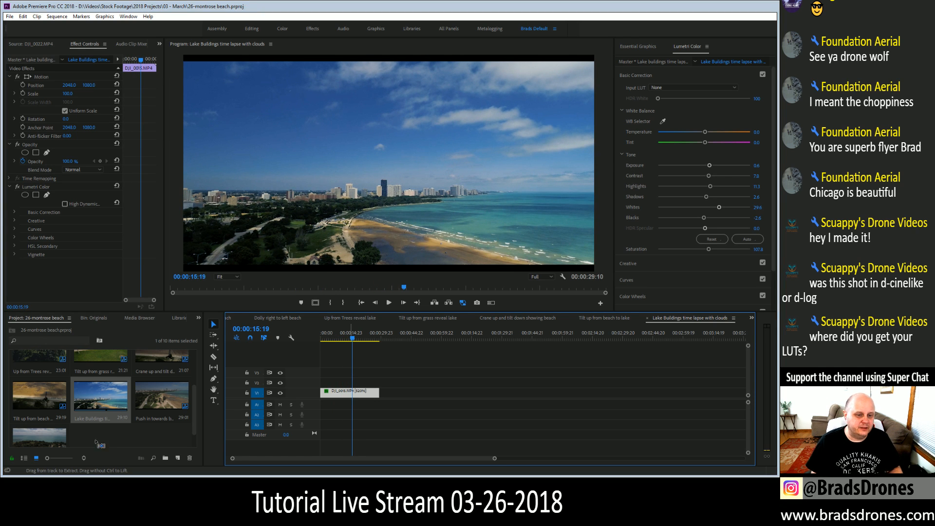
Paste the copied Lumetri Color effect onto the clip in the Push in towards buildings and beach sequence and scrub through it.
double_click(159, 392)
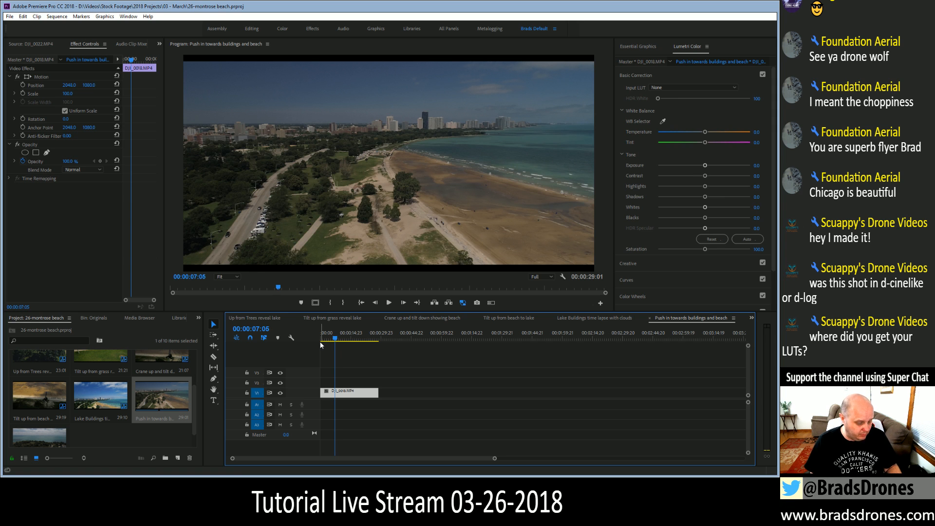
key("ctrl+v")
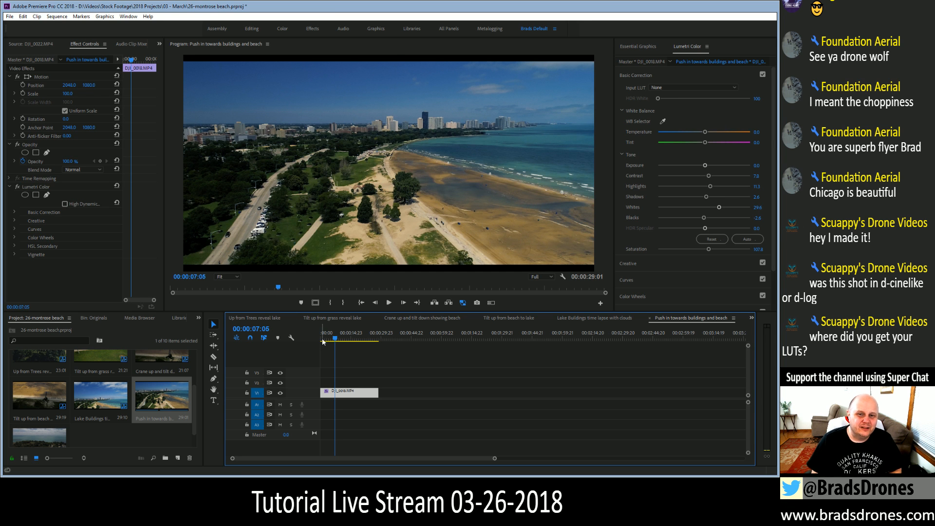
mouse_move(337, 341)
left_mouse_down()
mouse_move(374, 339)
mouse_move(339, 339)
left_mouse_up()
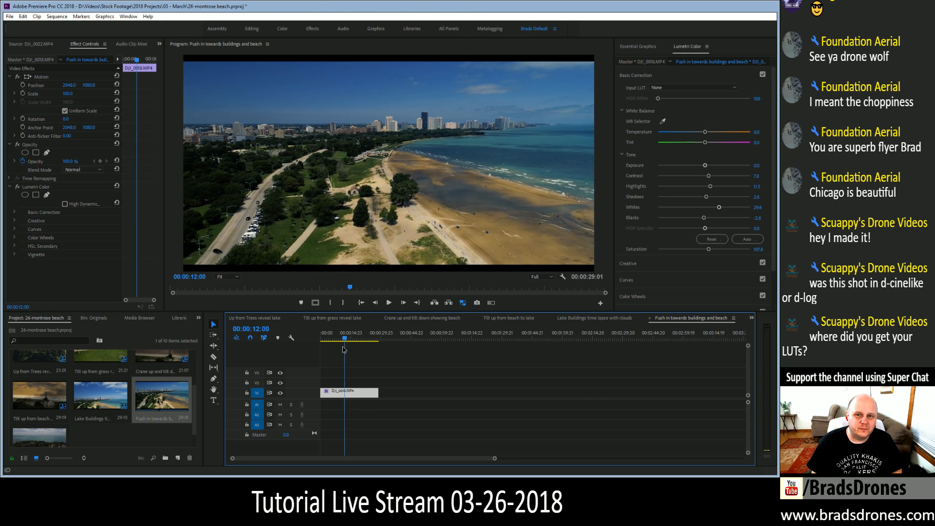
Paste the copied Lumetri Color effect onto the Pan to Montrose Harbor clip and set exposure to 0.8 and highlights to -13.9.
double_click(36, 437)
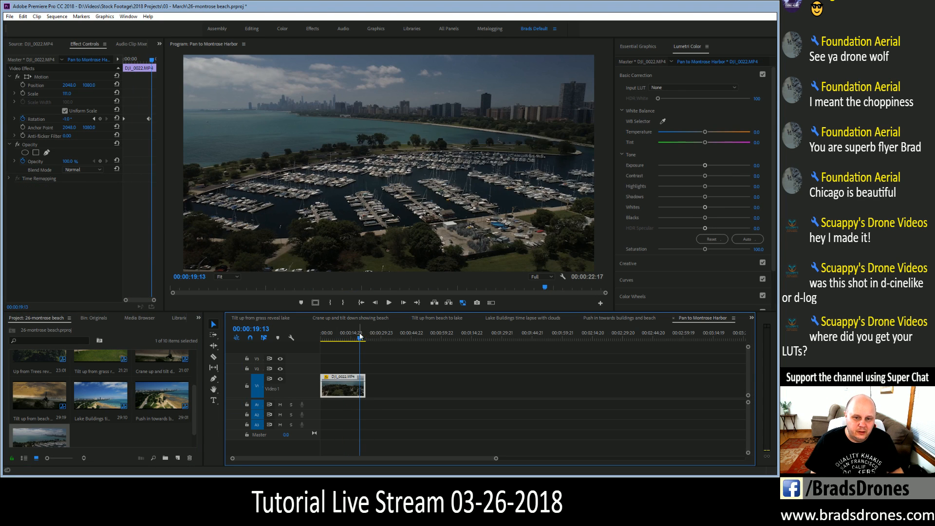
left_click_drag(360, 336, 349, 338)
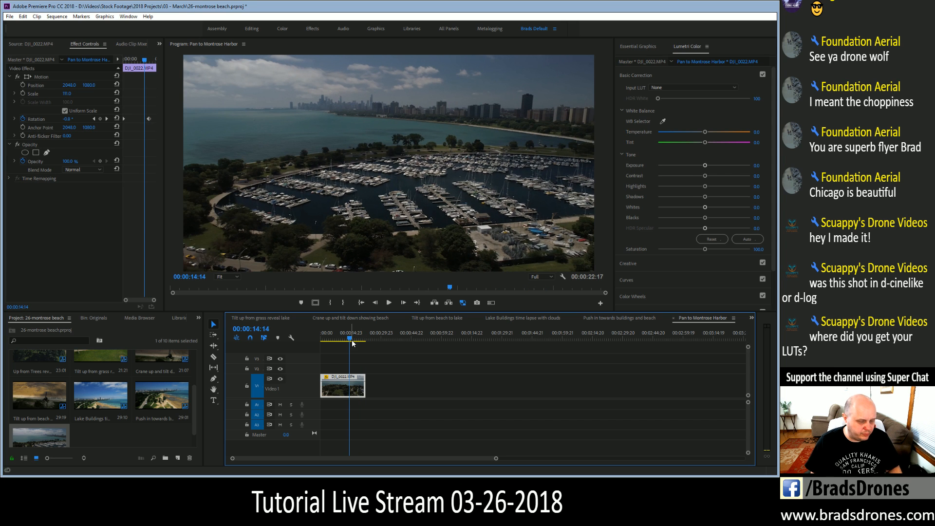
left_click(747, 239)
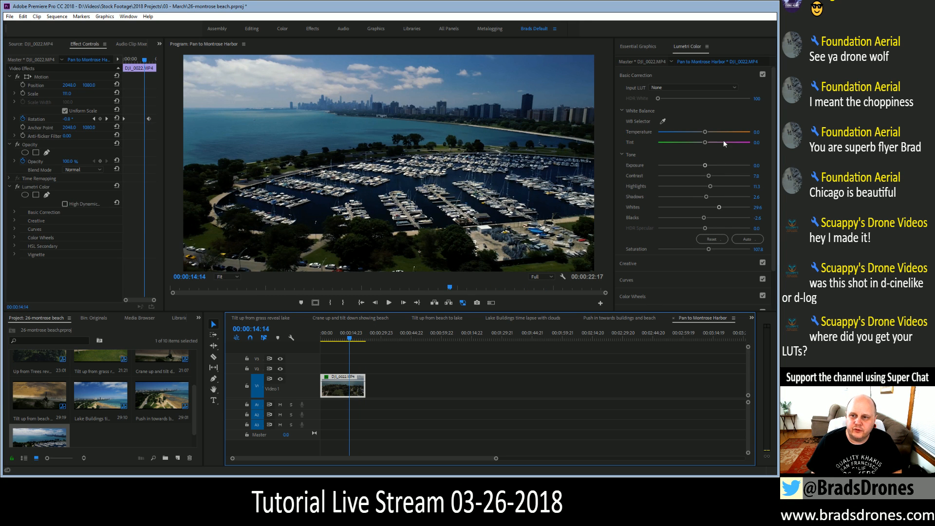
mouse_move(706, 166)
left_mouse_down()
mouse_move(710, 188)
mouse_move(698, 188)
mouse_move(712, 166)
left_mouse_up()
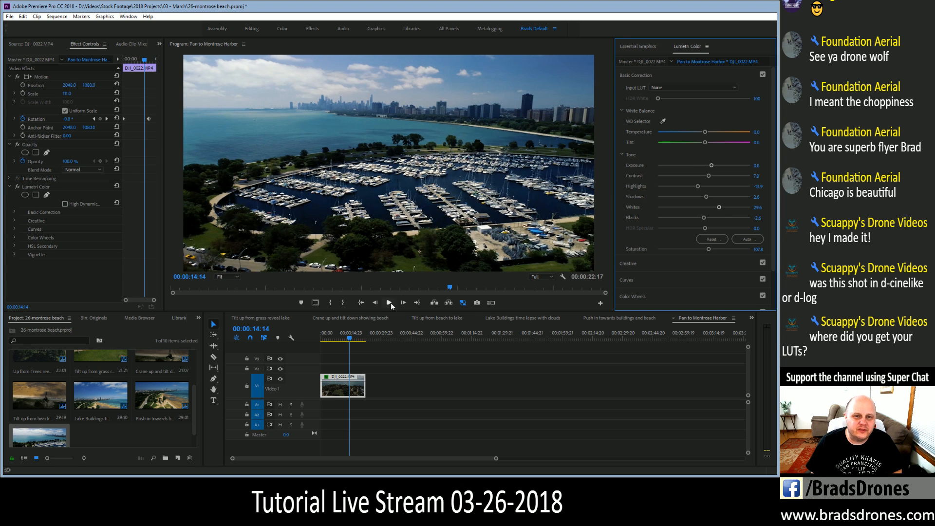
mouse_move(354, 338)
left_mouse_down()
mouse_move(326, 347)
mouse_move(362, 335)
mouse_move(342, 345)
left_mouse_up()
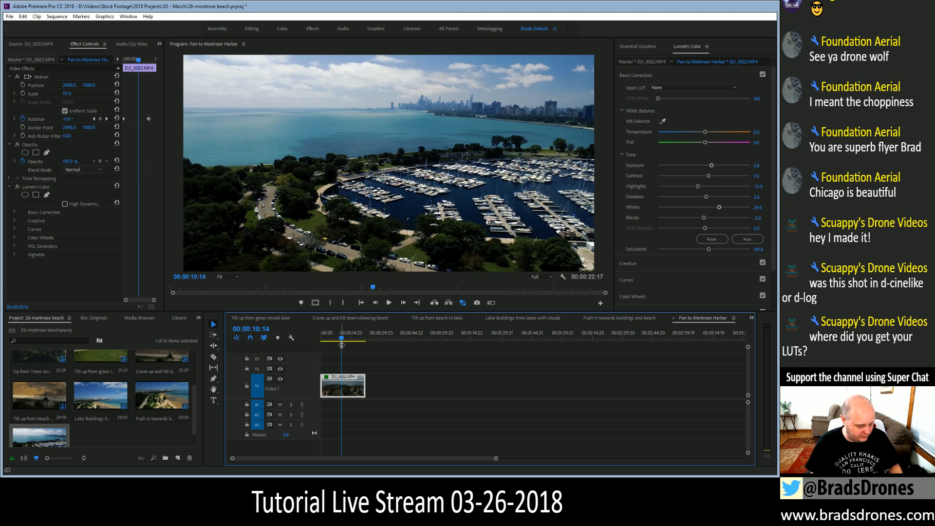
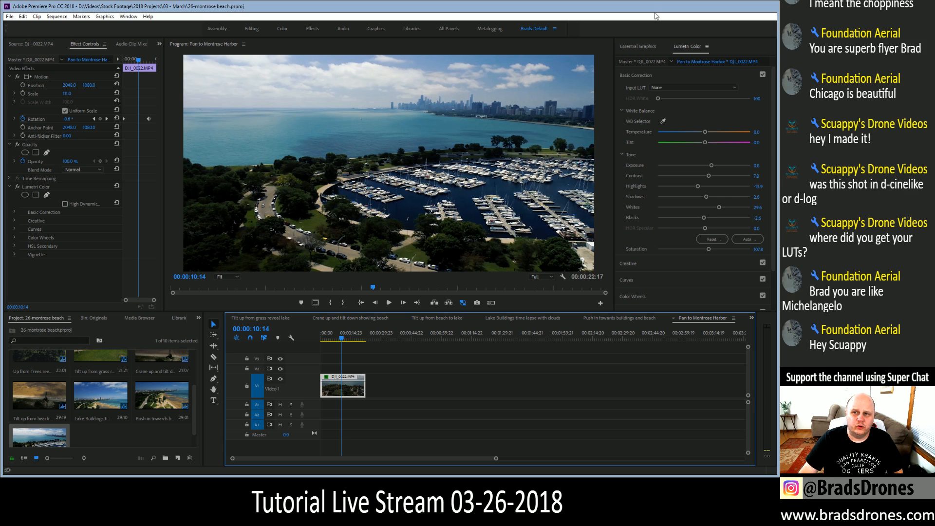
Add a dark vignette to the Pan to Montrose Harbor clip with an amount of -3.0.
left_click(638, 263)
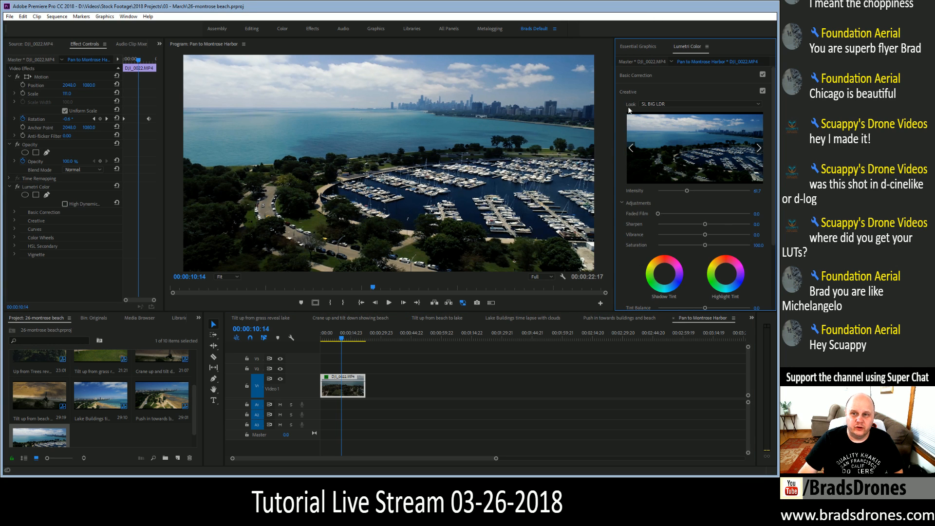
left_click(643, 75)
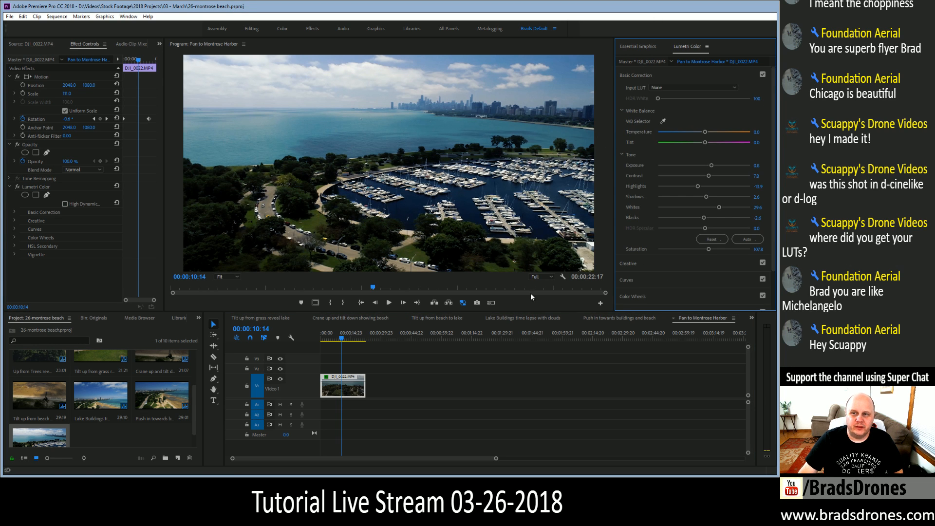
left_click(635, 295)
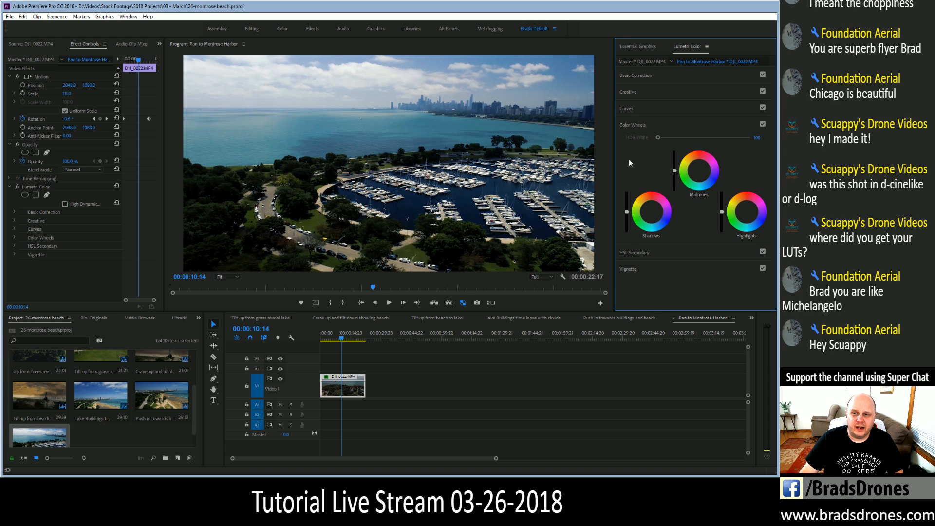
left_click(630, 270)
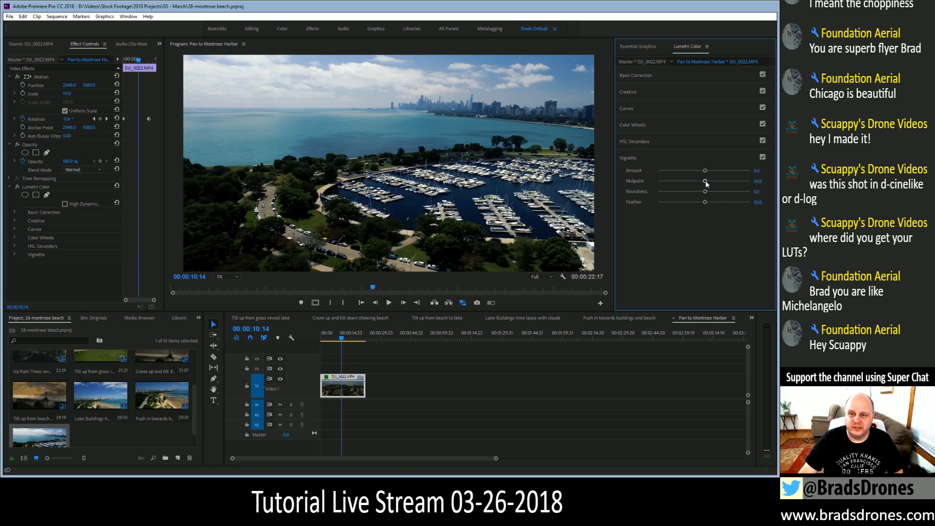
left_click_drag(705, 171, 653, 185)
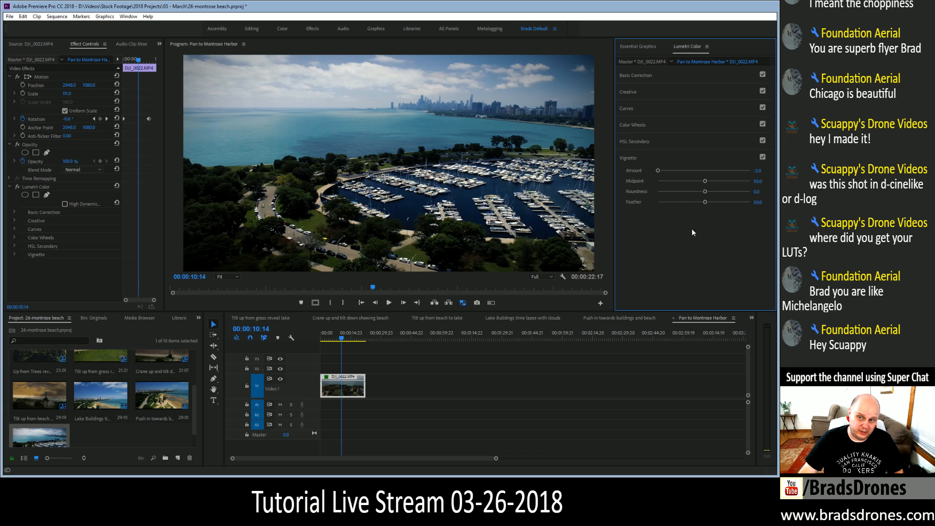
Try a higher vignette roundness and a feather of 0.0 on the harbor clip, resetting each setting to its default.
left_click_drag(705, 191, 763, 198)
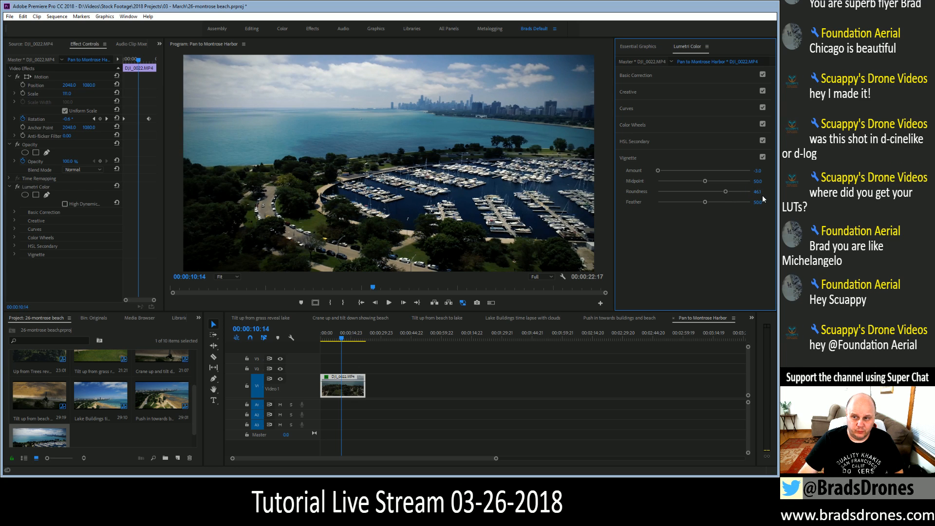
double_click(705, 191)
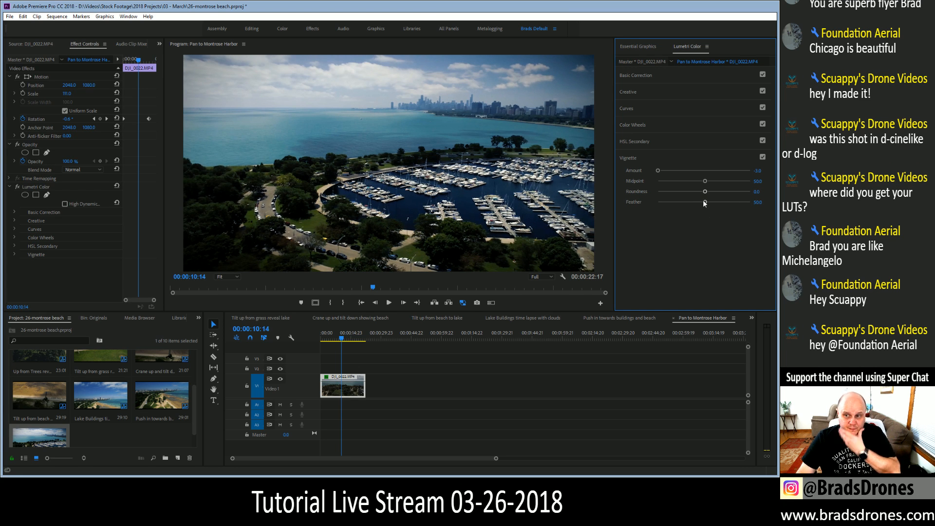
left_click_drag(704, 202, 652, 210)
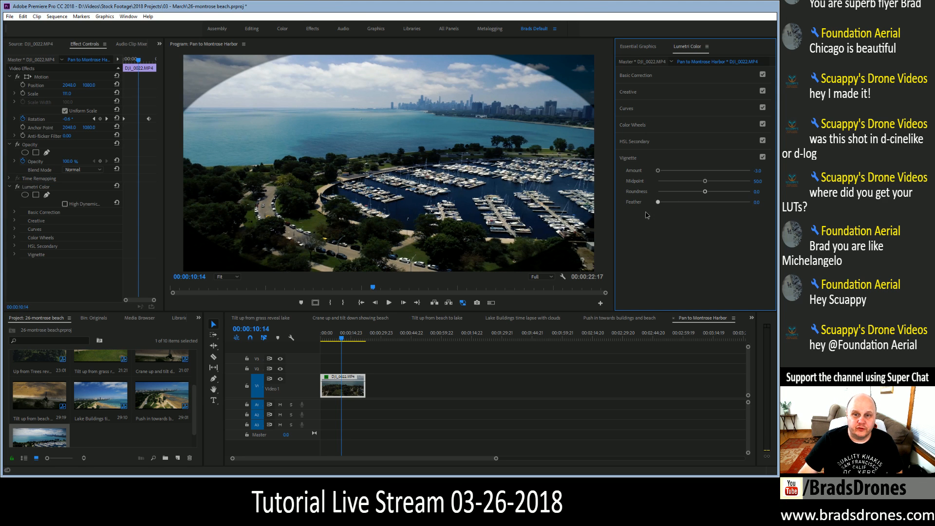
double_click(659, 202)
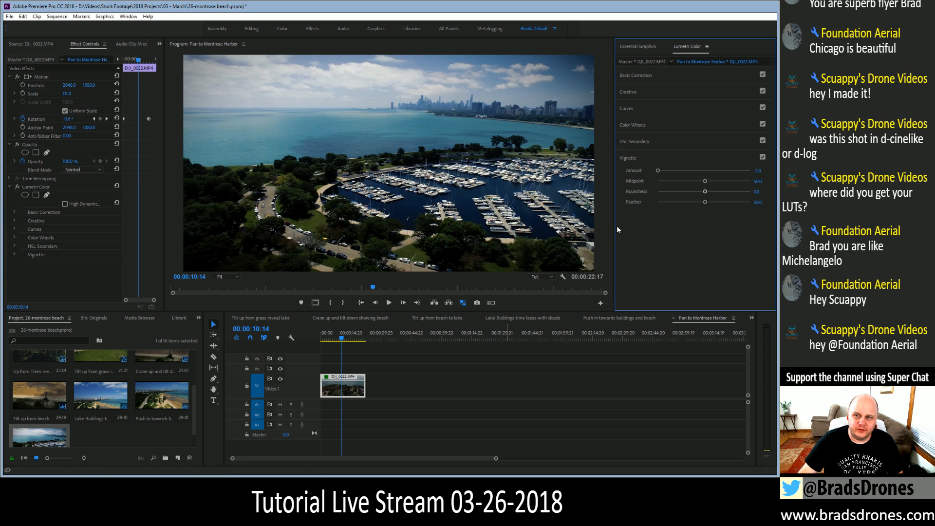
Compare the Pan to Montrose Harbor frame with the vignette switched off and on, leaving it enabled.
left_click(763, 157)
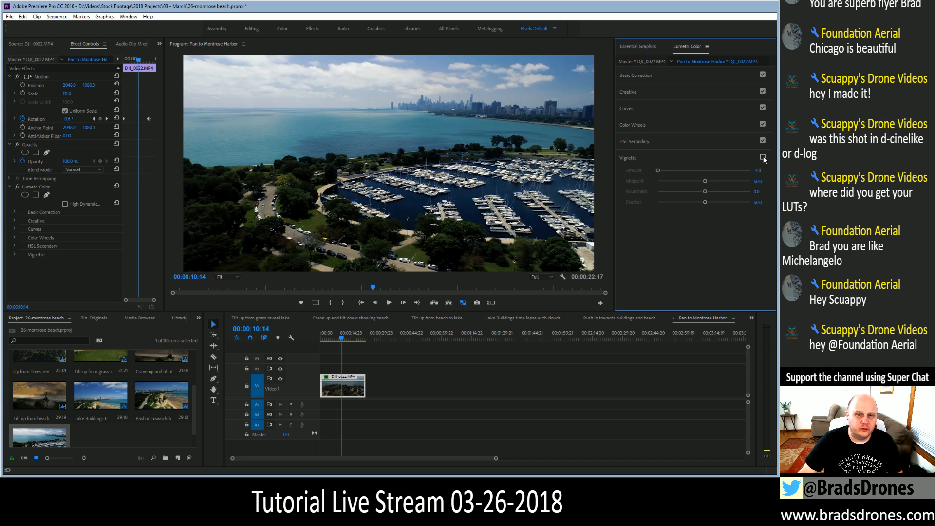
left_click(762, 157)
left_click(763, 157)
left_click(763, 156)
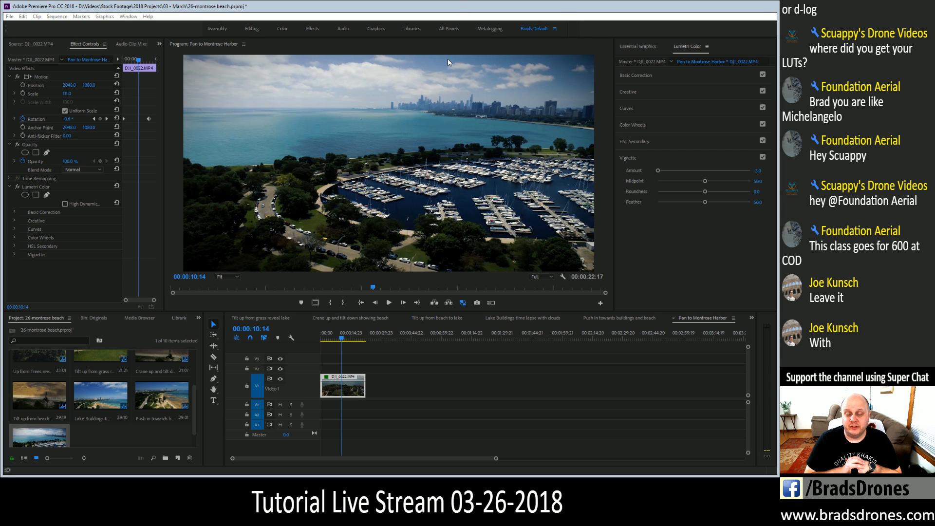
left_click(443, 8)
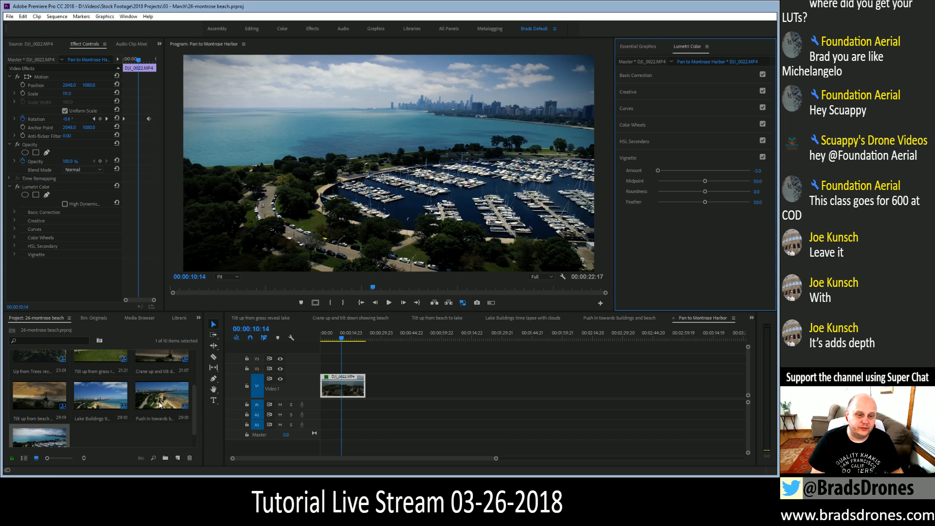
Set the vignette amount of the Push in towards buildings and beach clip to -3.0.
left_click(624, 317)
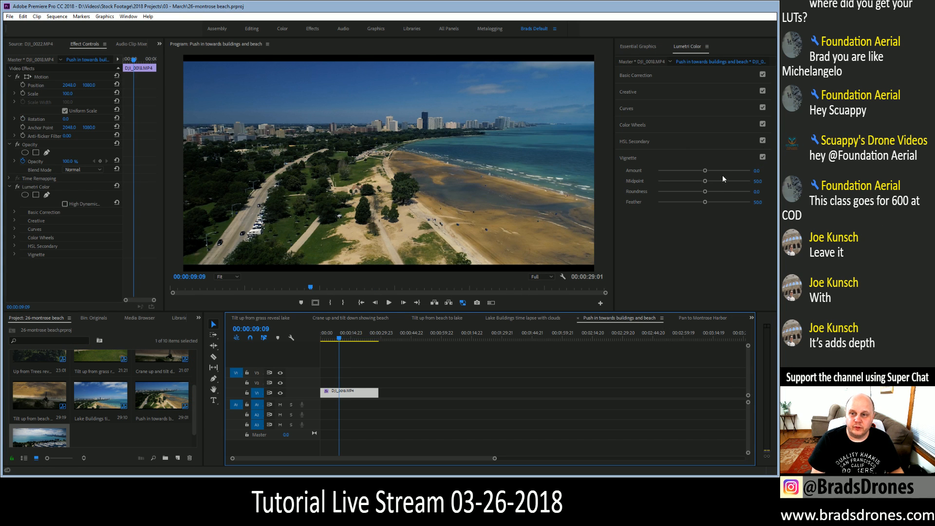
left_click_drag(705, 170, 533, 178)
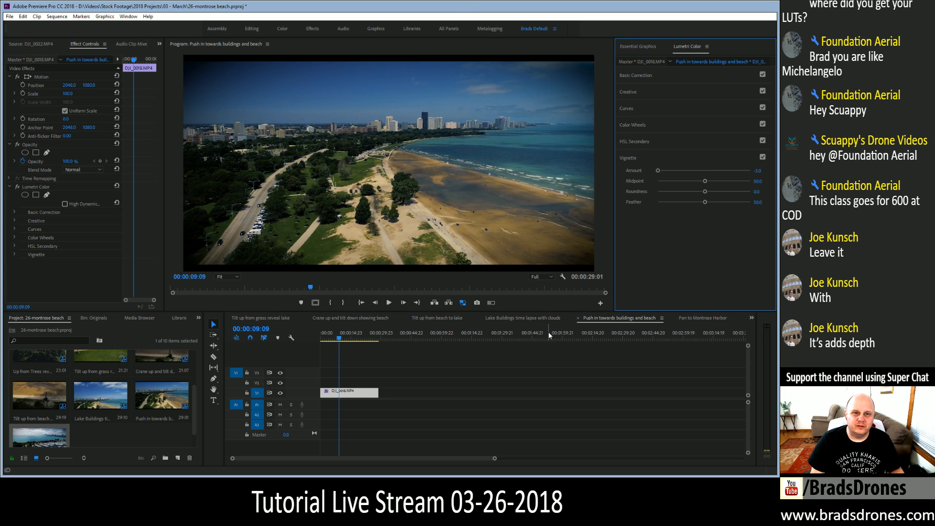
Reduce the vignette amount of the Push in towards buildings and beach clip to -0.6 and switch its vignette off.
left_click_drag(659, 171, 696, 172)
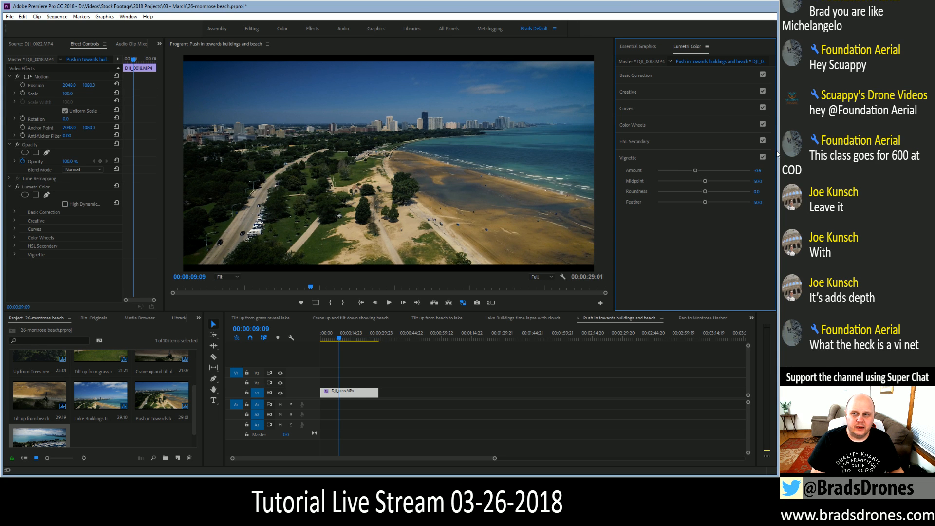
left_click(762, 157)
Set the vignette amount of the Lake Buildings time lapse with clouds clip to -3.0, then disable the vignette.
left_click(518, 318)
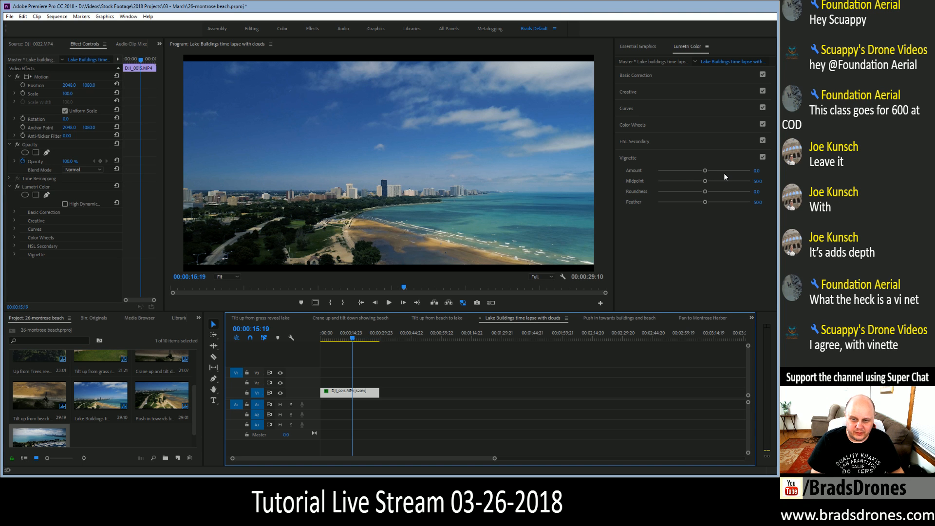
left_click_drag(704, 171, 639, 185)
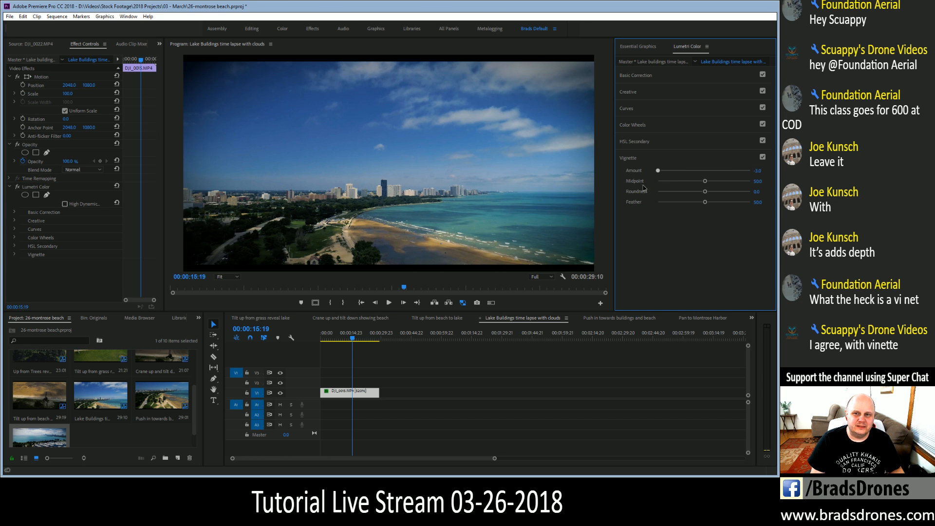
left_click(763, 157)
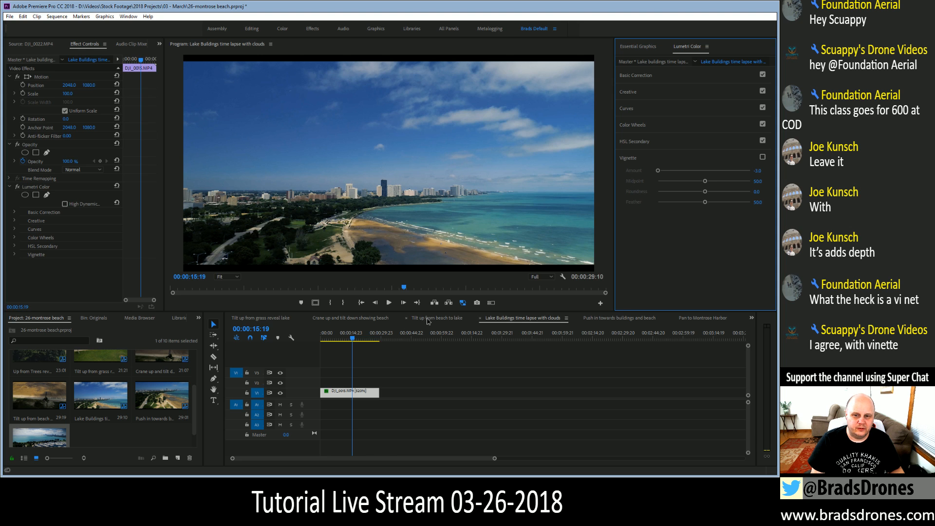
Give the Tilt up from beach to lake clip a vignette amount of -3.0, then switch the vignette off.
left_click(427, 318)
left_click_drag(705, 170, 648, 174)
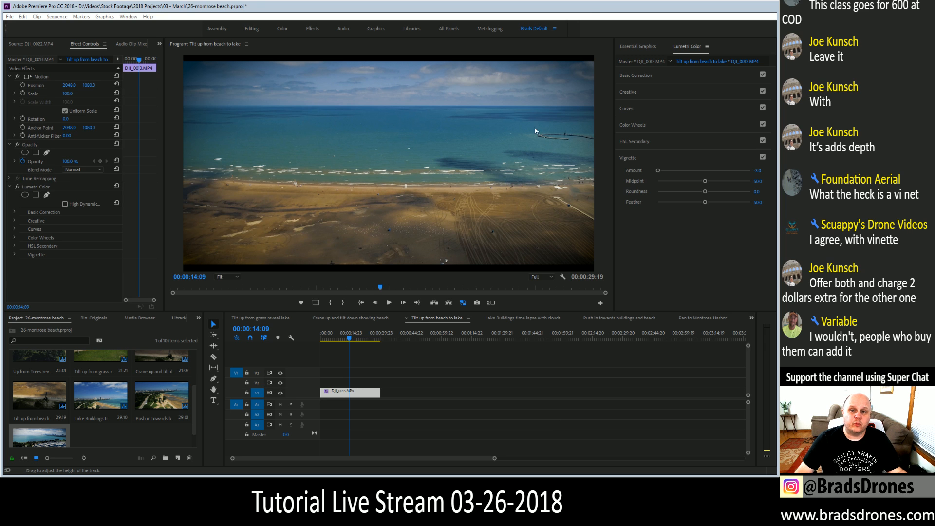
left_click(739, 135)
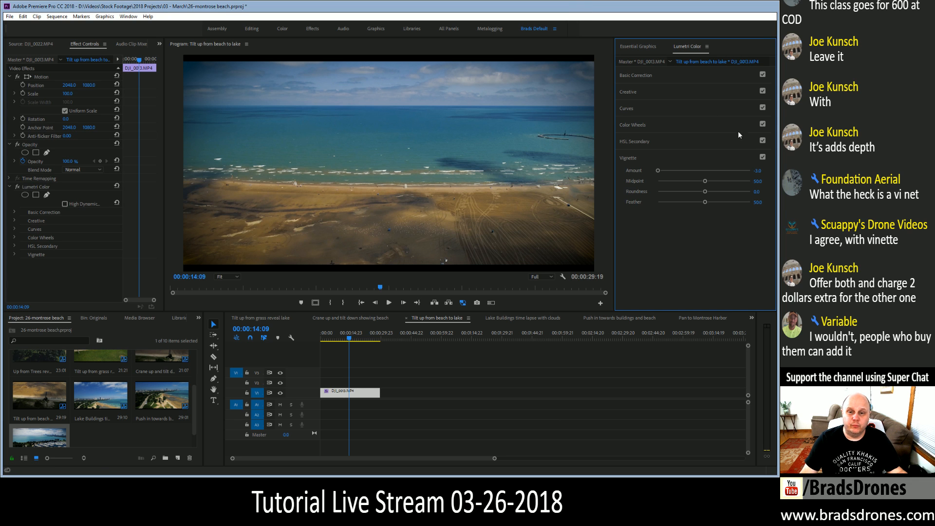
left_click(763, 157)
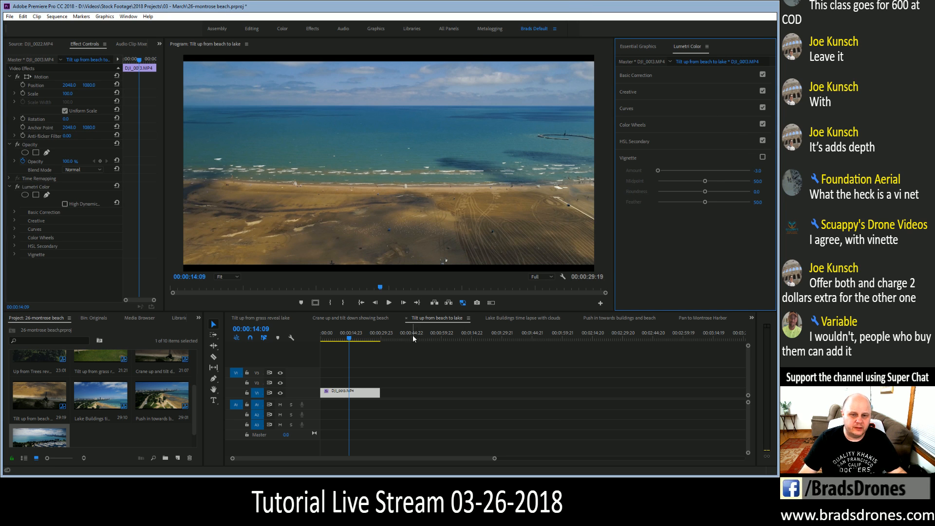
Review the graded frames of the crane up, tilt up from grass, up from trees and dolly right to left beach sequences.
left_click(364, 318)
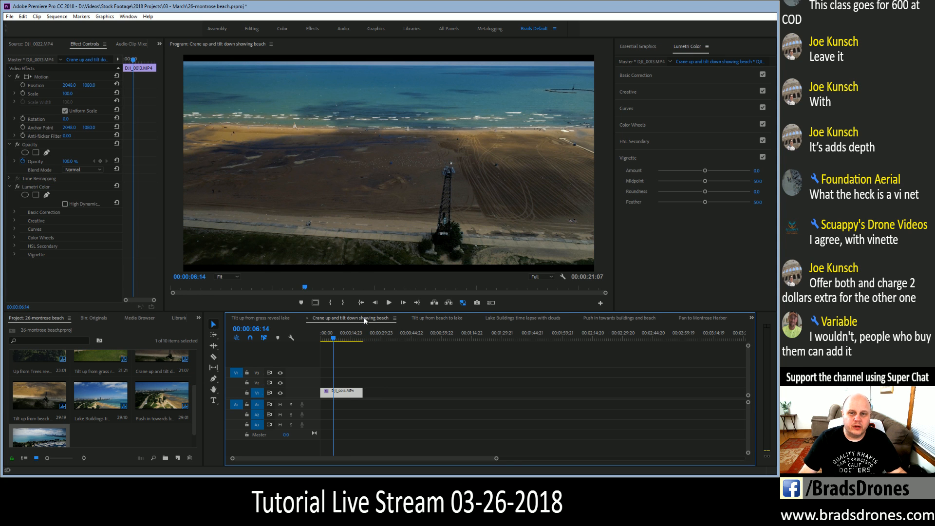
left_click(271, 318)
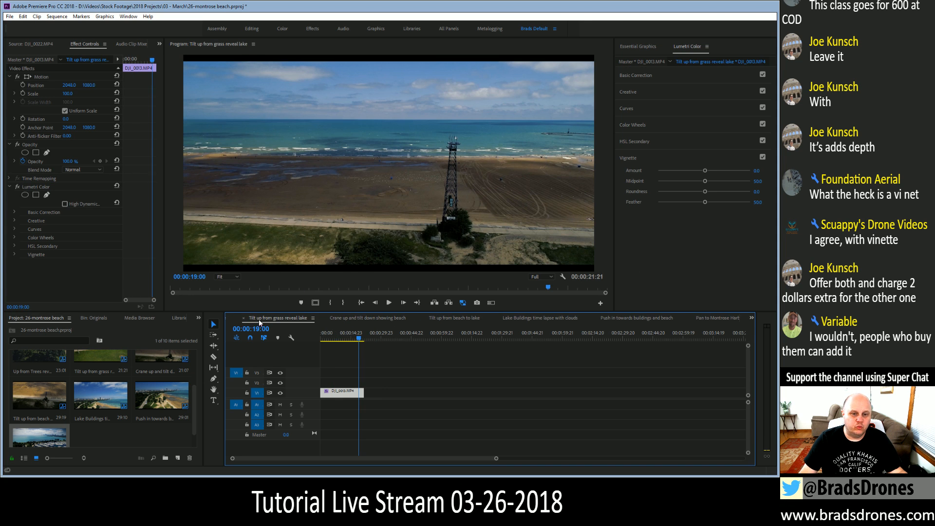
mouse_move(359, 339)
left_mouse_down()
mouse_move(333, 341)
mouse_move(347, 340)
left_mouse_up()
left_click(229, 319)
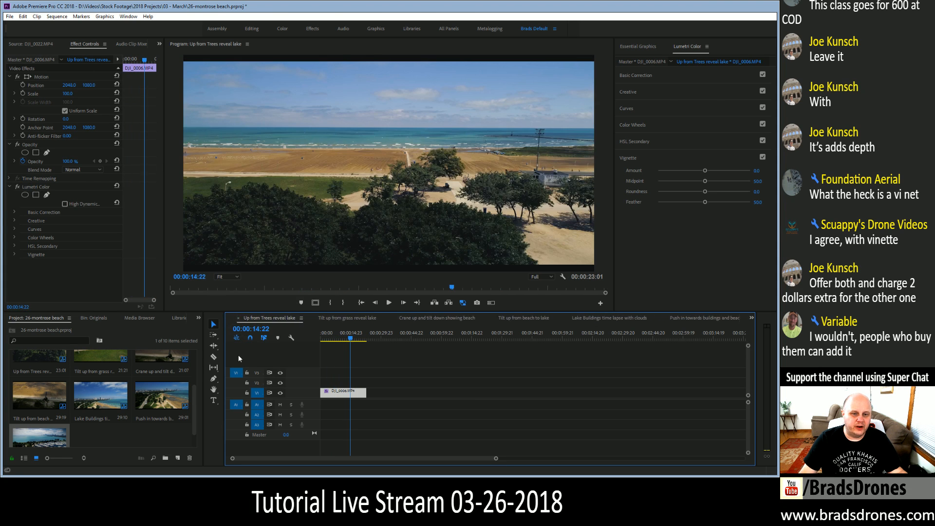
left_click(341, 338)
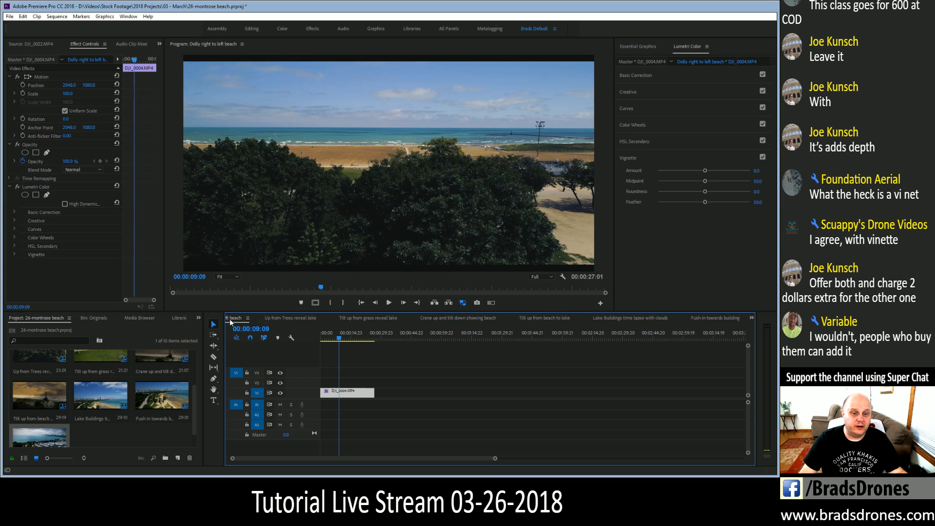
left_click(230, 319)
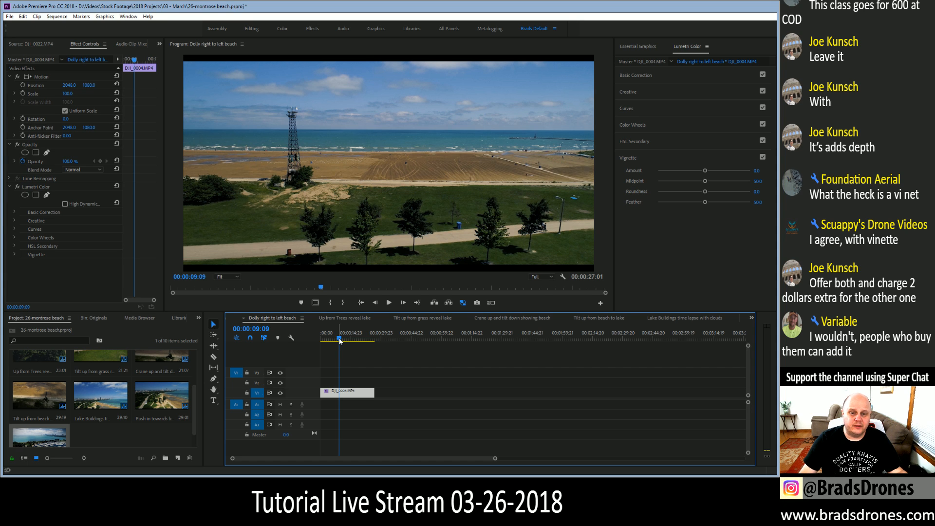
Open the harbor clip DJI_0023.MP4 from the Originals bin for viewing as source footage.
left_click(233, 321)
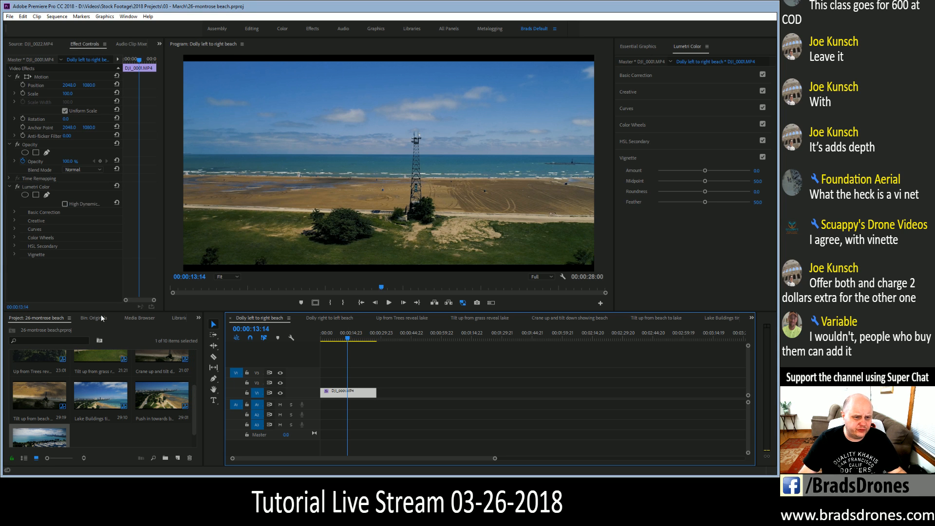
scroll(65, 438, "down", 1)
left_click(32, 426)
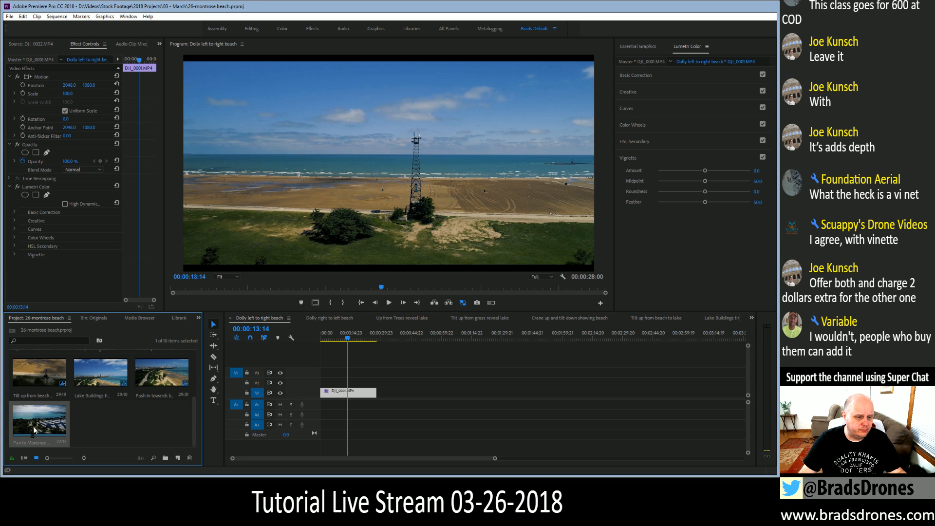
left_click(97, 318)
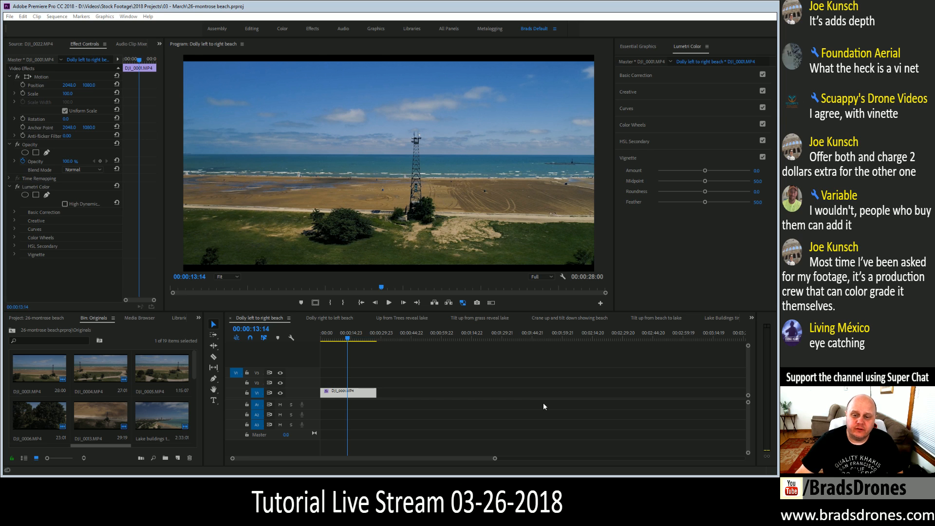
left_click(427, 6)
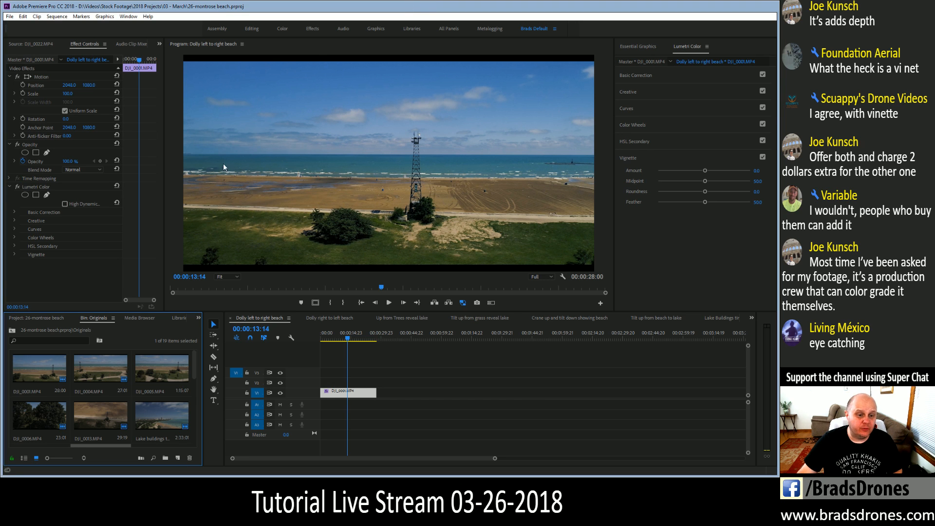
scroll(147, 421, "down", 4)
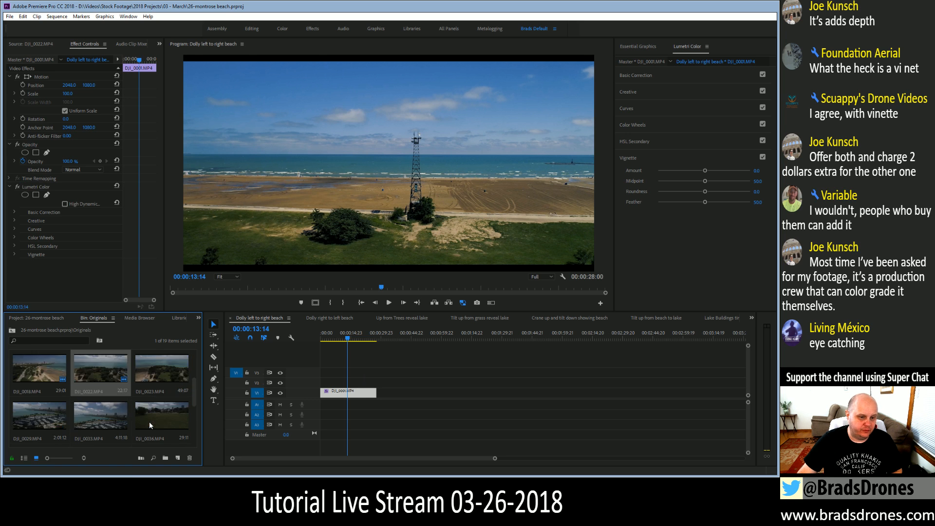
scroll(149, 422, "up", 1)
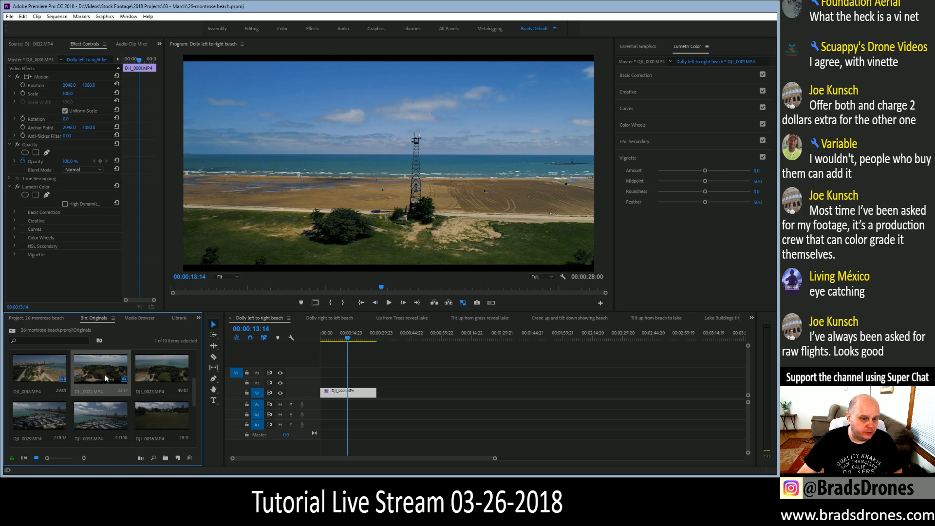
double_click(170, 372)
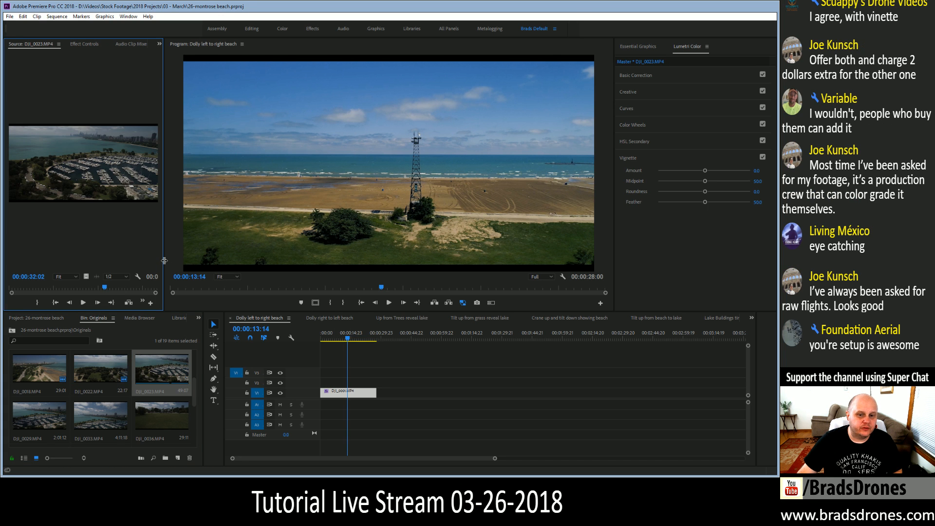
Close all the open sequences in the timeline, from the beach dolly shots through Pan to Montrose Harbor.
left_click(231, 318)
left_click(231, 318)
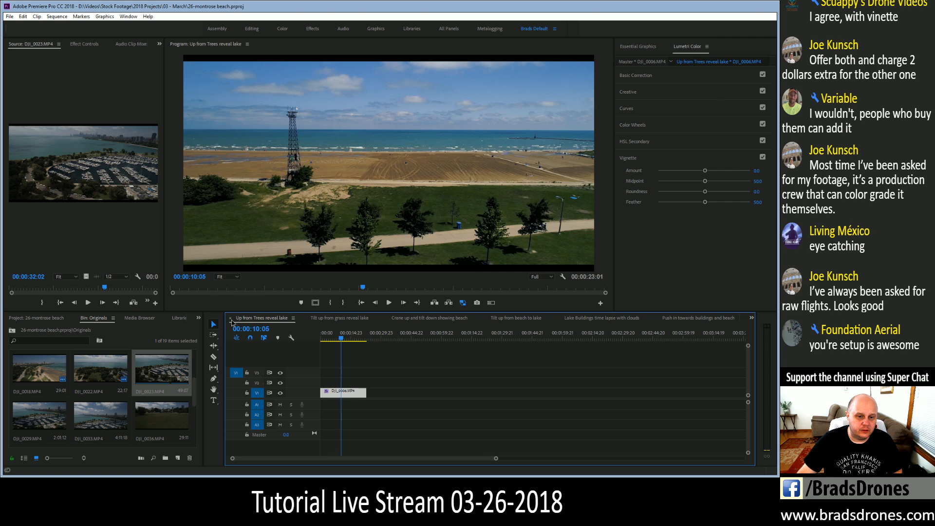
left_click(231, 318)
left_click(231, 318)
left_click(230, 318)
left_click(231, 318)
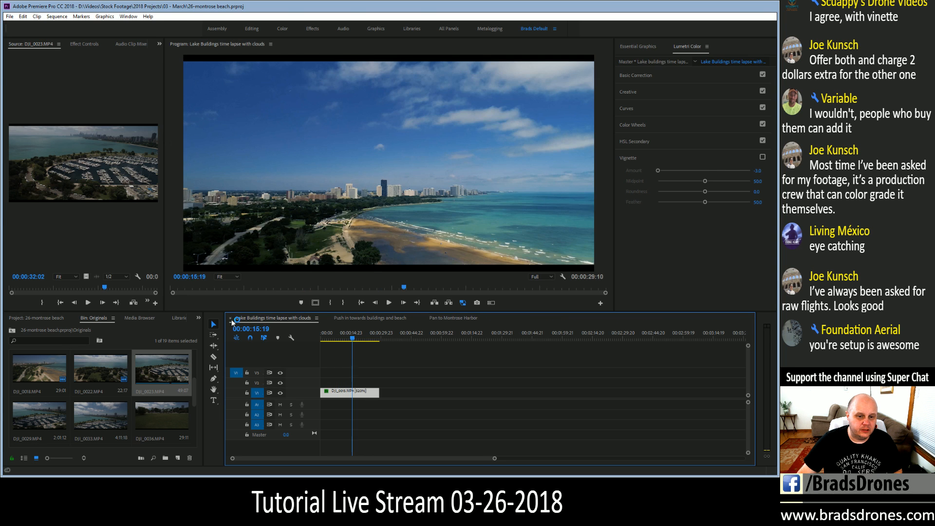
left_click(231, 319)
left_click(231, 318)
left_click(231, 318)
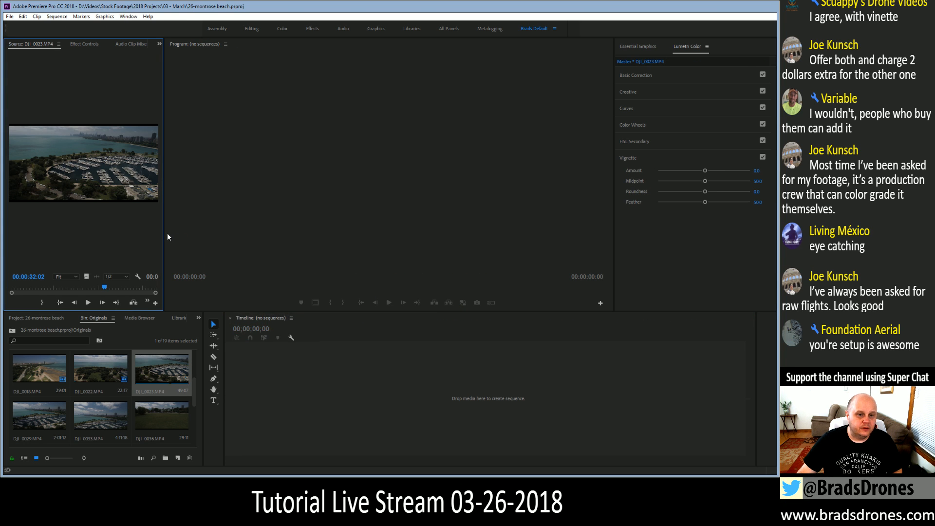
Enlarge the source monitor and mark the harbor clip's In point at about 20 seconds.
left_click_drag(165, 235, 566, 246)
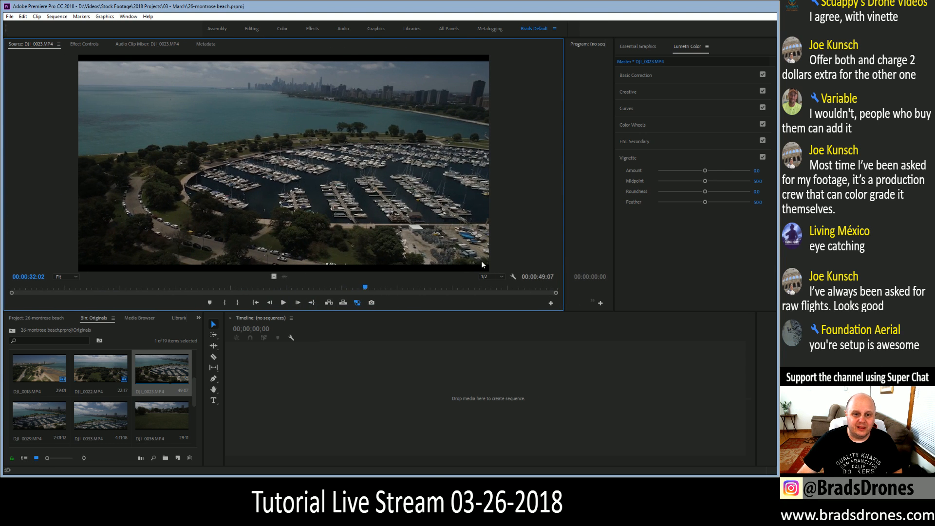
mouse_move(188, 291)
left_mouse_down()
mouse_move(5, 292)
mouse_move(492, 294)
mouse_move(178, 291)
left_mouse_up()
key("i")
key("space")
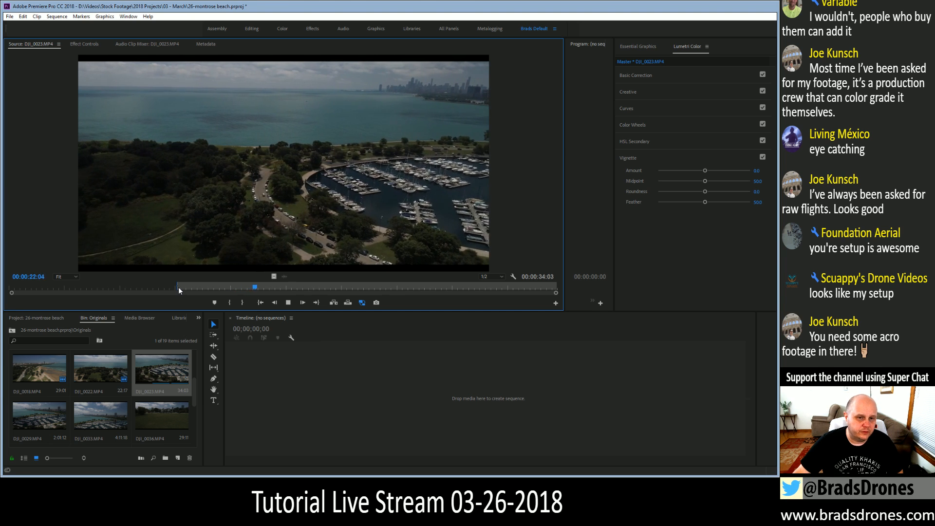
left_click_drag(178, 287, 197, 286)
key("space")
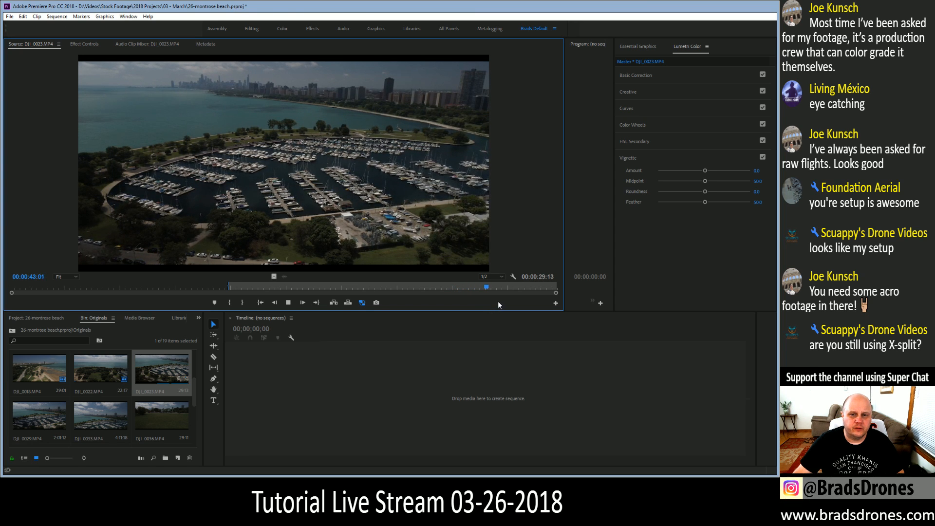
Mark the Out point at 00:00:45:18 and create a new sequence from the marked section of DJI_0023.MP4.
key("o")
key("o")
key("space")
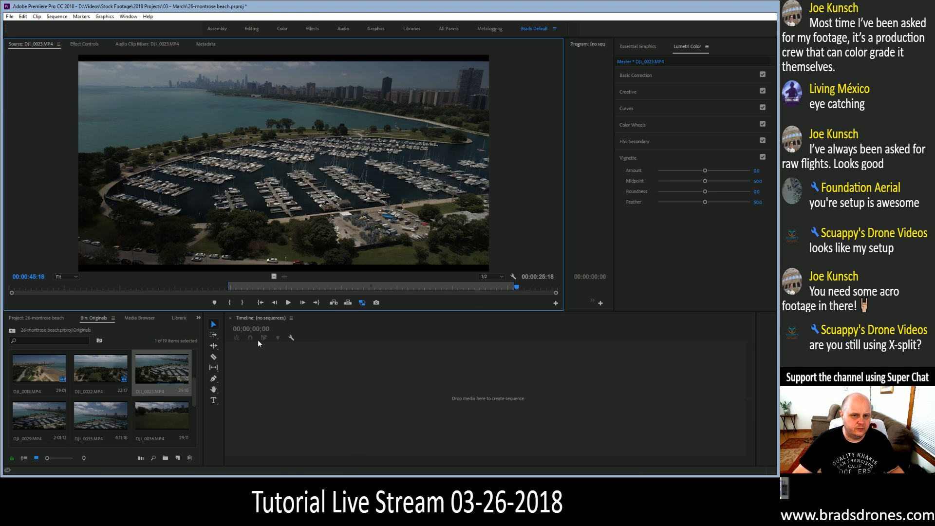
left_click_drag(270, 279, 302, 397)
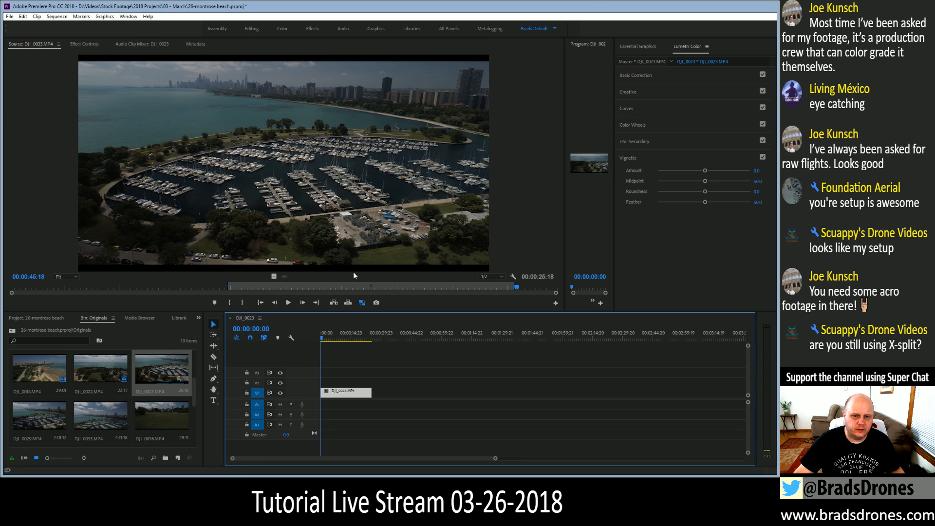
Shrink the source monitor to give the program monitor more room, and increase the height of the V1 track.
left_click_drag(566, 227, 176, 237)
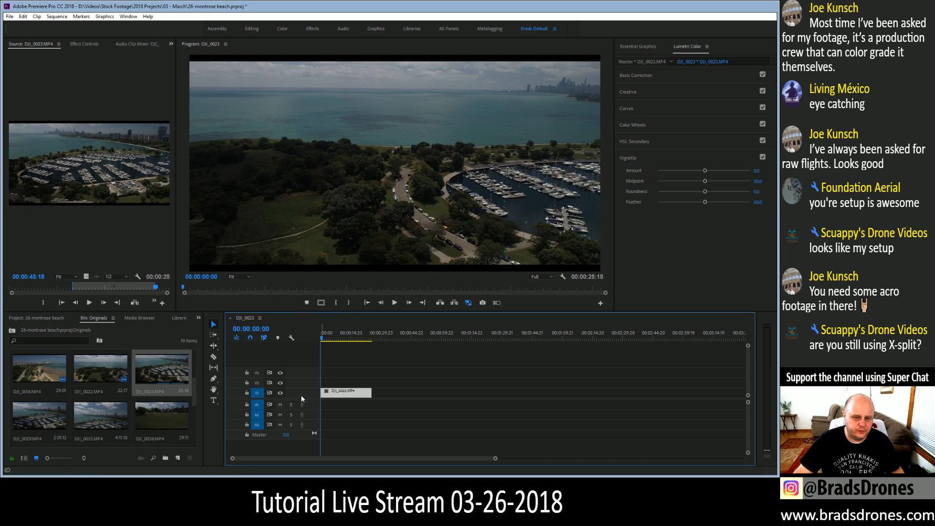
left_click_drag(300, 390, 301, 378)
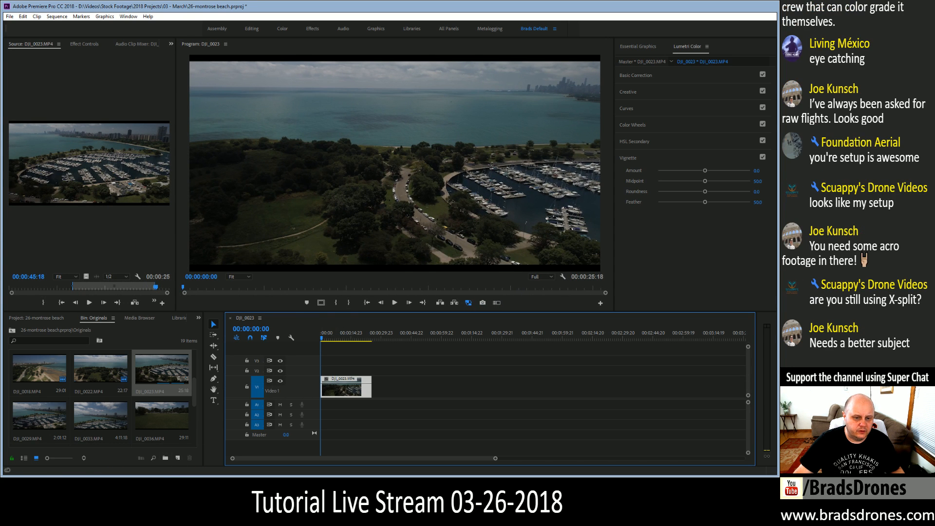
Set the clip's rotation to -1.0° with a rotation keyframe at 00:00:21:09 to level the horizon.
left_click_drag(322, 337, 363, 337)
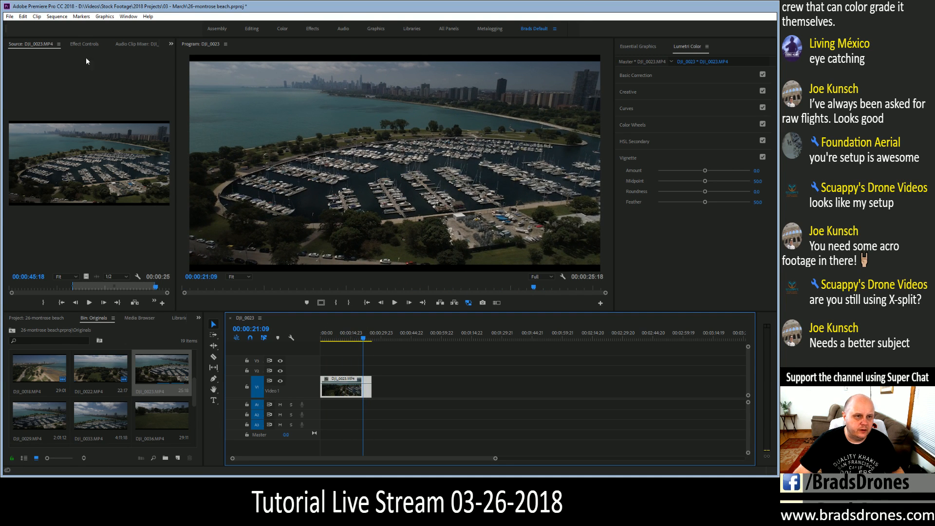
left_click(82, 43)
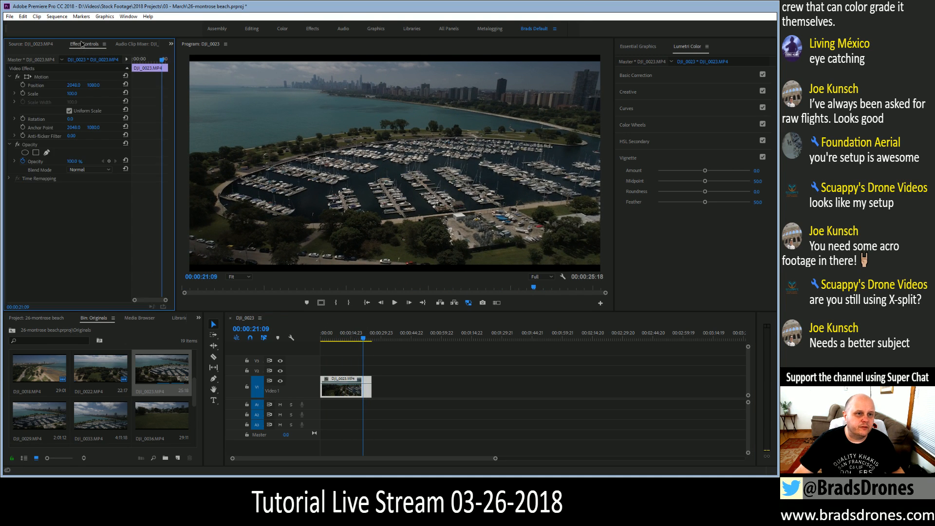
left_click(73, 119)
type("-")
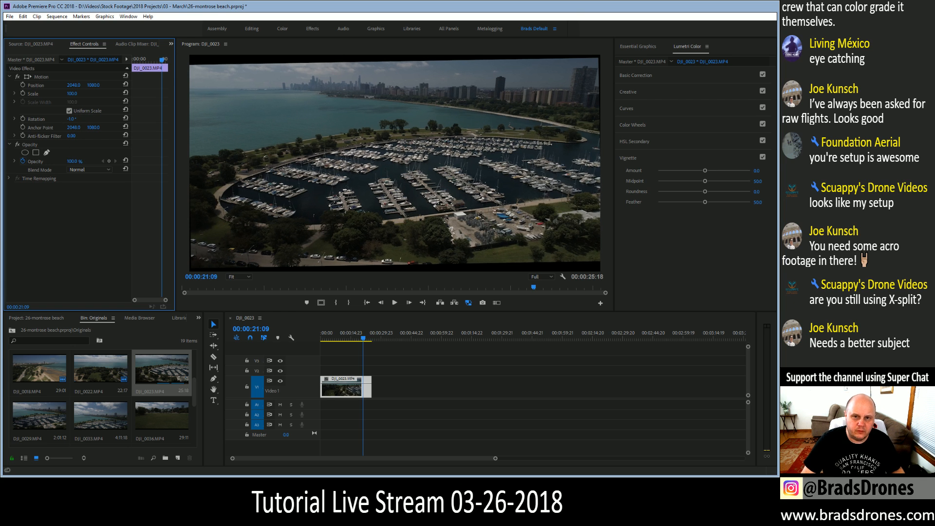
type("1")
key("Return")
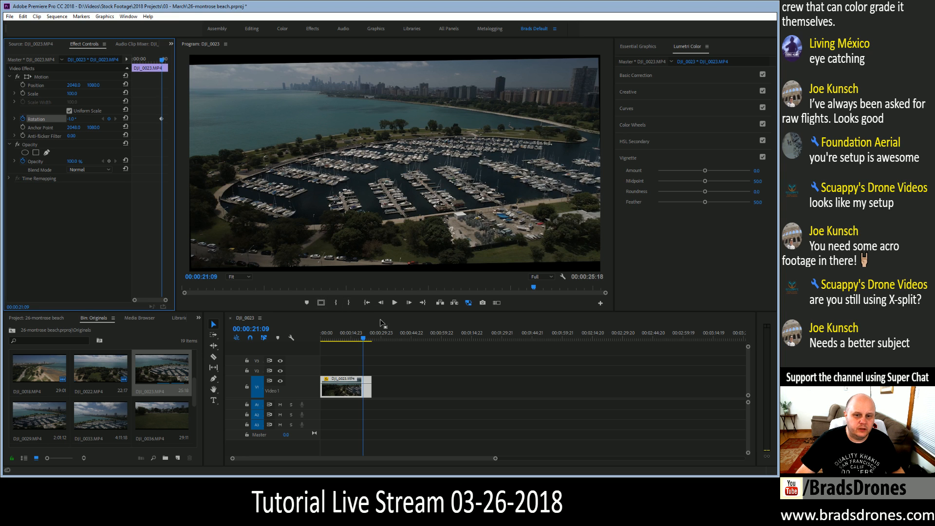
Add rotation keyframes of 0° at the clip's first frame and -0.8° at its last frame.
left_click_drag(363, 339, 229, 340)
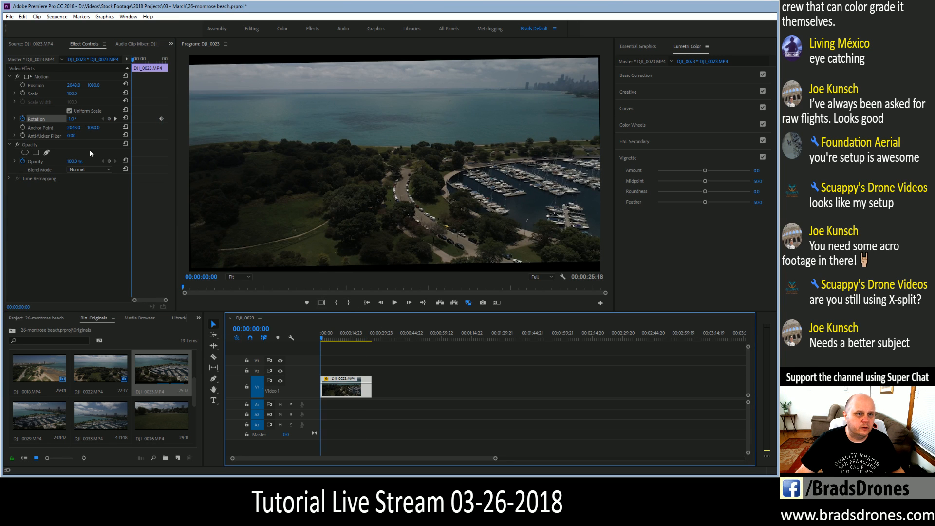
left_click(73, 119)
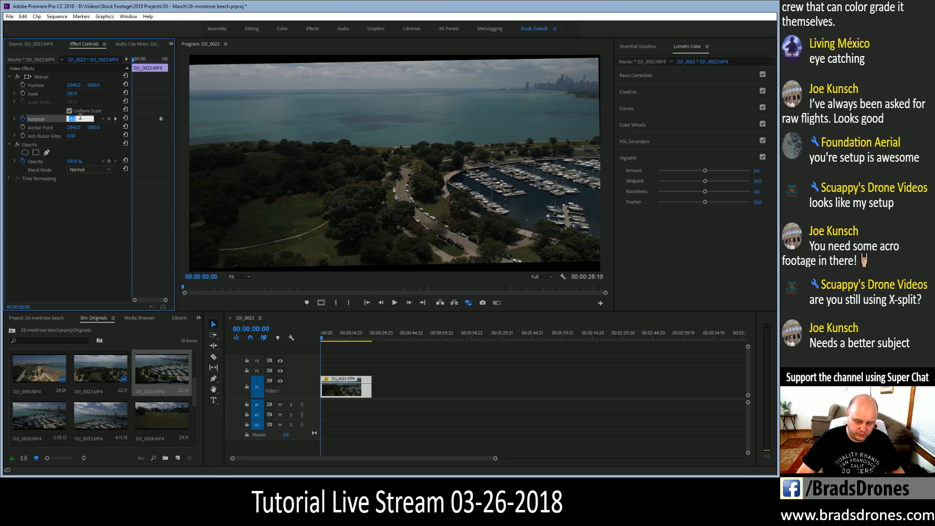
type("0")
key("Return")
key("End")
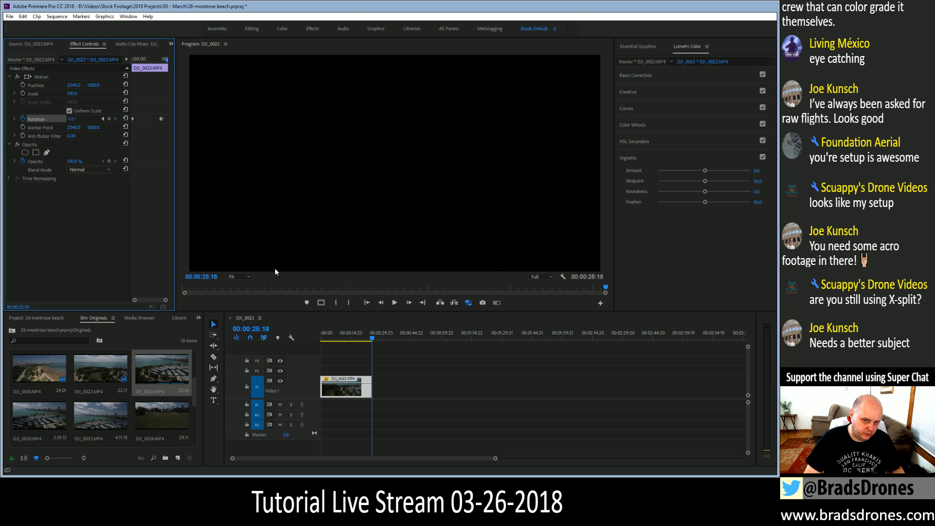
left_click(72, 119)
type("-8")
key("Return")
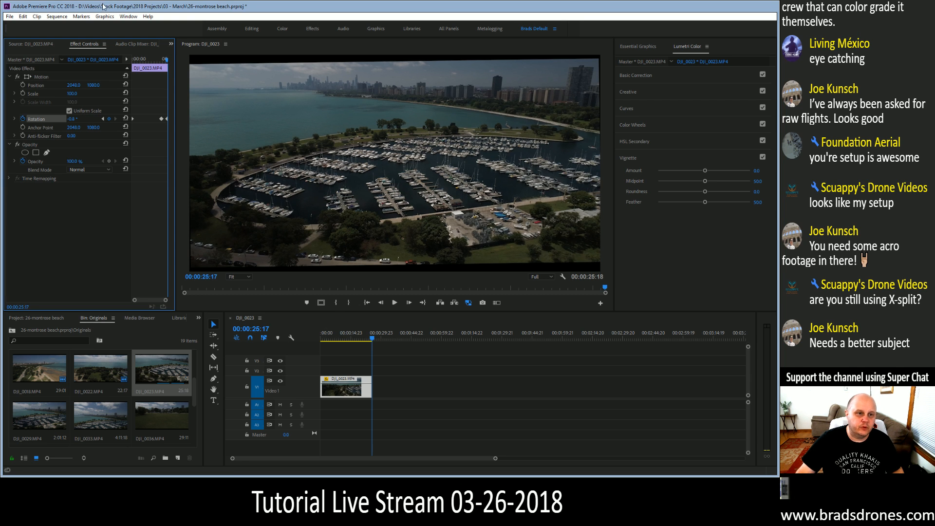
Try scaling the clip to 105, 108 and 109 to hide the black corners caused by the rotation.
left_click(77, 93)
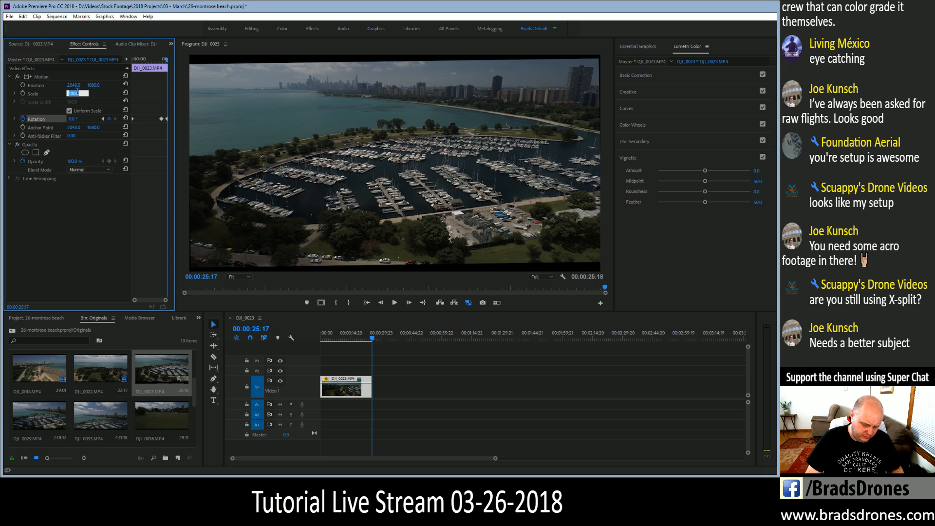
type("105")
key("Return")
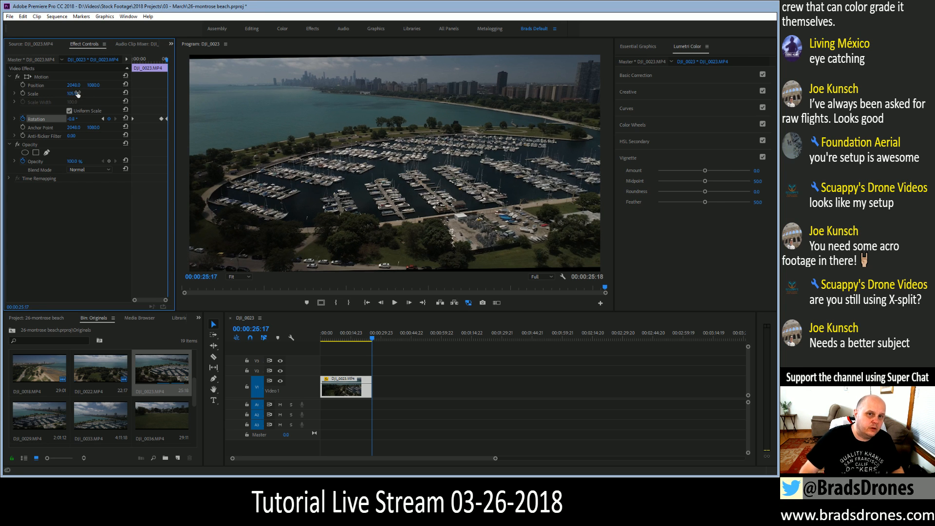
left_click(77, 92)
type("108")
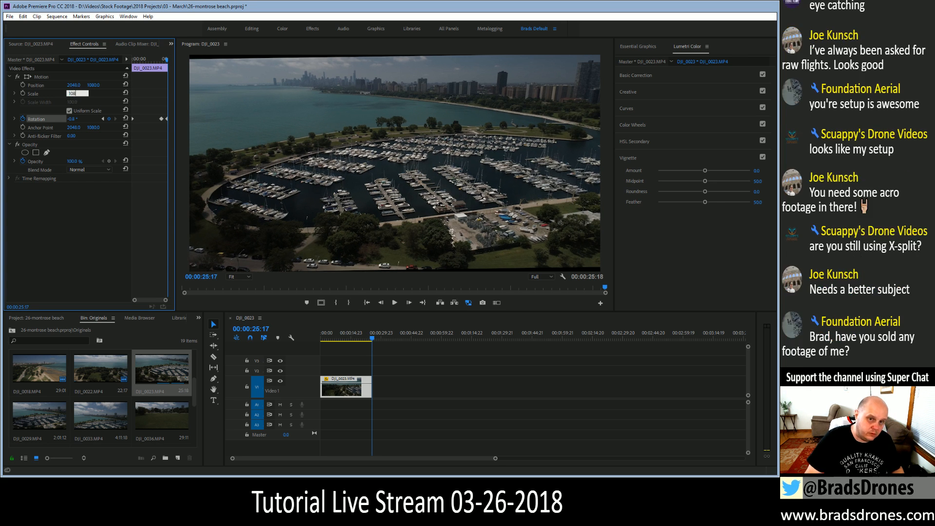
key("Return")
left_click(77, 93)
type("109")
key("Return")
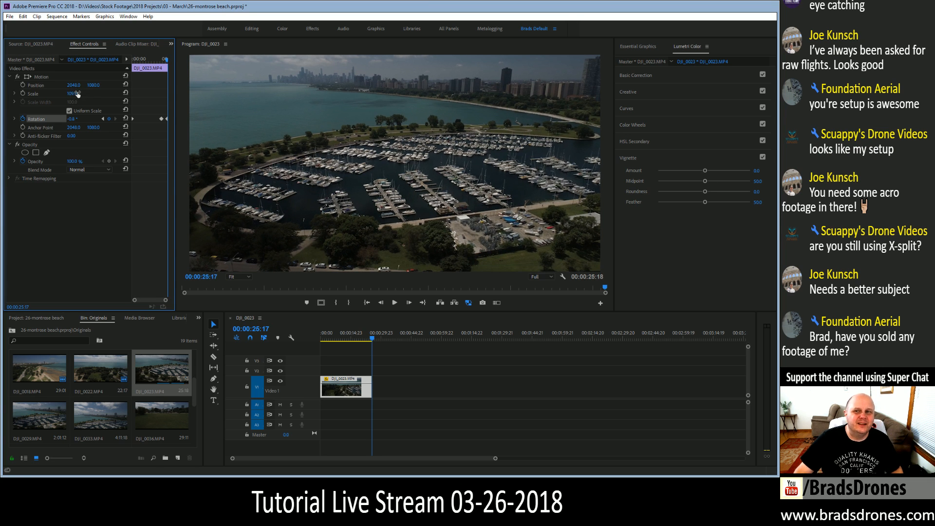
Check the edges by playing the clip's second half, and set its scale to 110 at the last frame.
left_click_drag(376, 338, 346, 337)
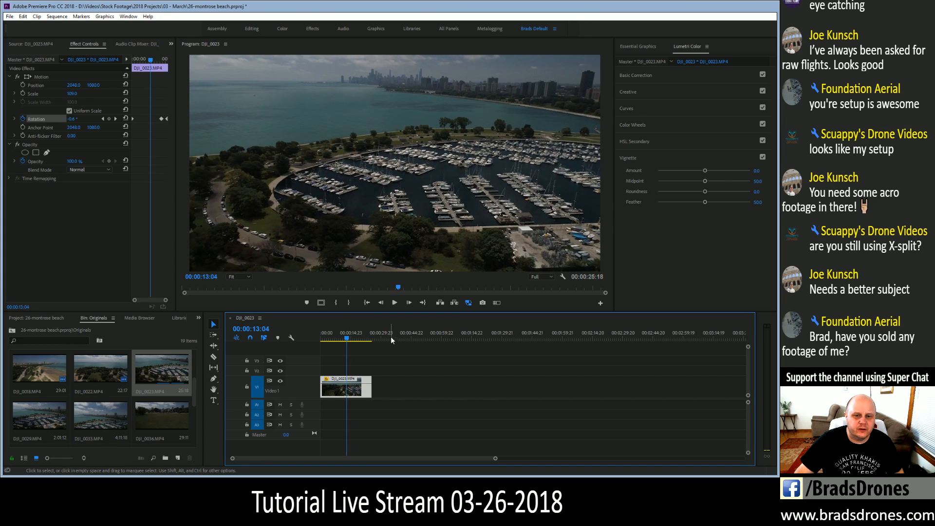
key("space")
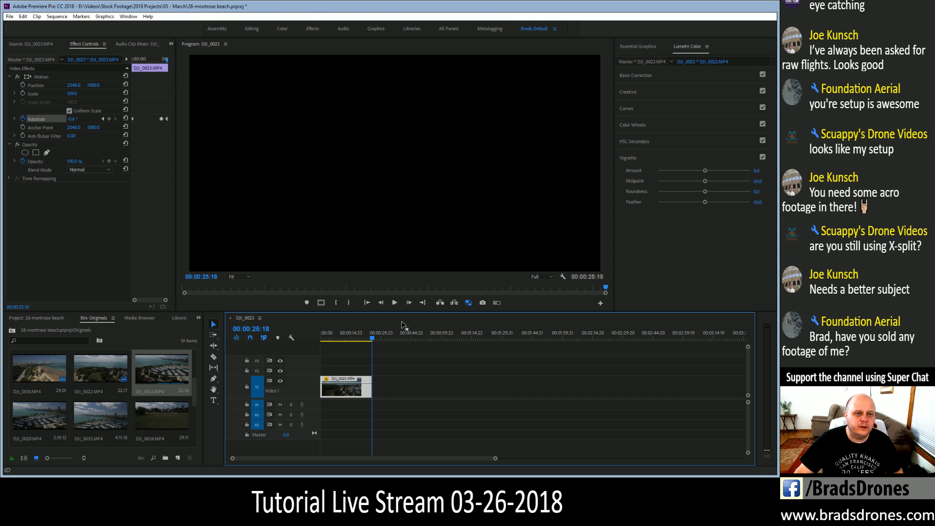
key("Left")
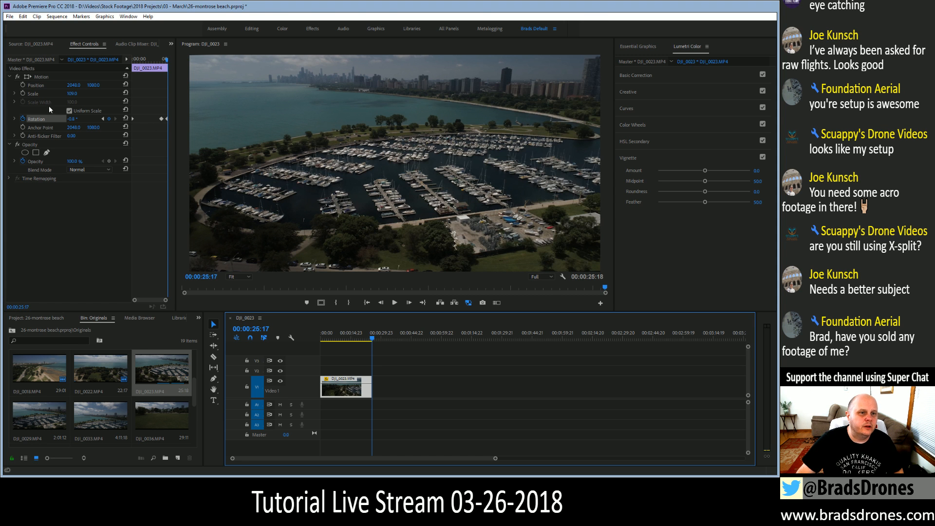
left_click(77, 92)
type("110")
key("Return")
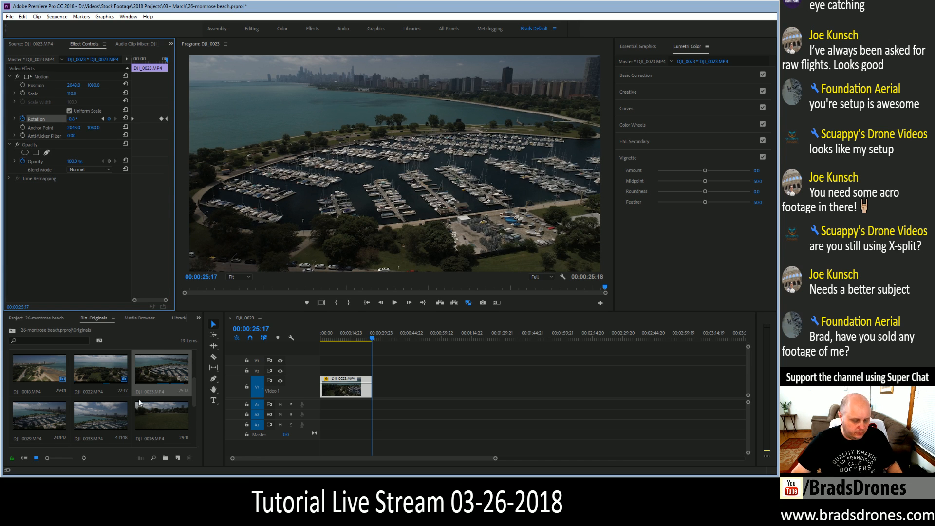
Paste the copied Lumetri Color grade onto the harbor clip and check the look at 00:00:16:00.
key("ctrl+v")
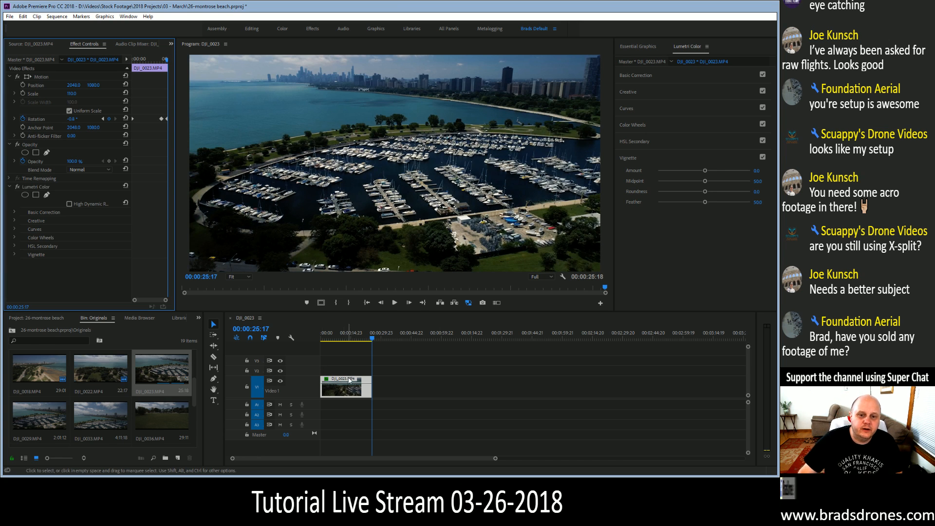
mouse_move(351, 338)
left_mouse_down()
mouse_move(332, 337)
mouse_move(353, 337)
left_mouse_up()
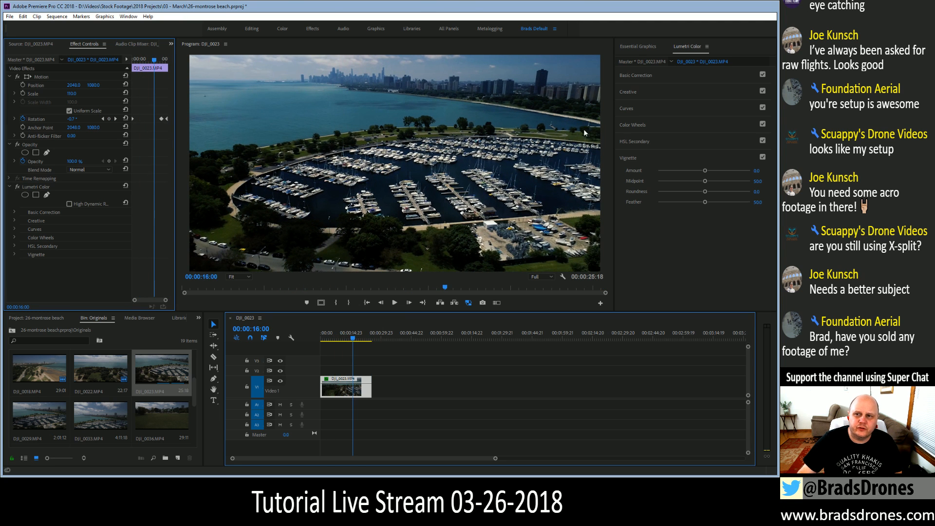
Set the harbor clip's exposure to 0.5, highlights to 0, whites to 16.5 and saturation to about 100, and save the project.
left_click(635, 75)
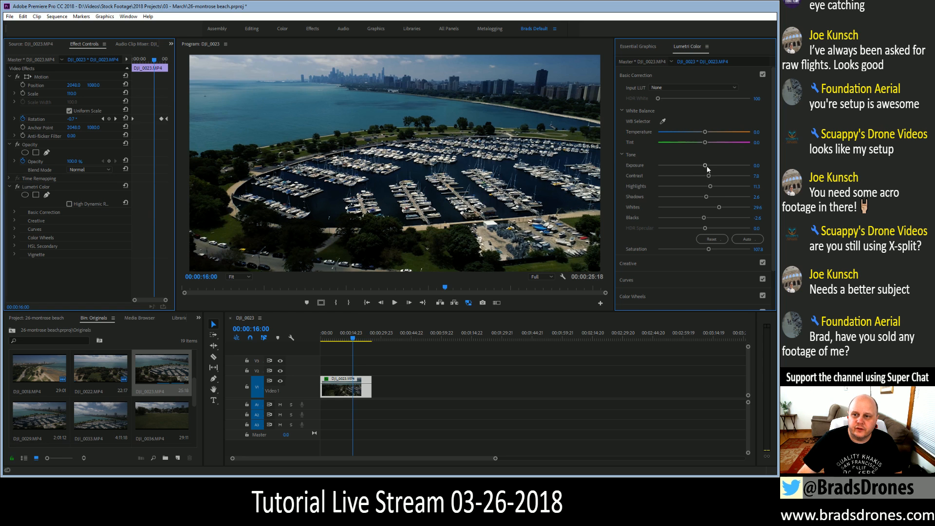
left_click_drag(706, 166, 711, 210)
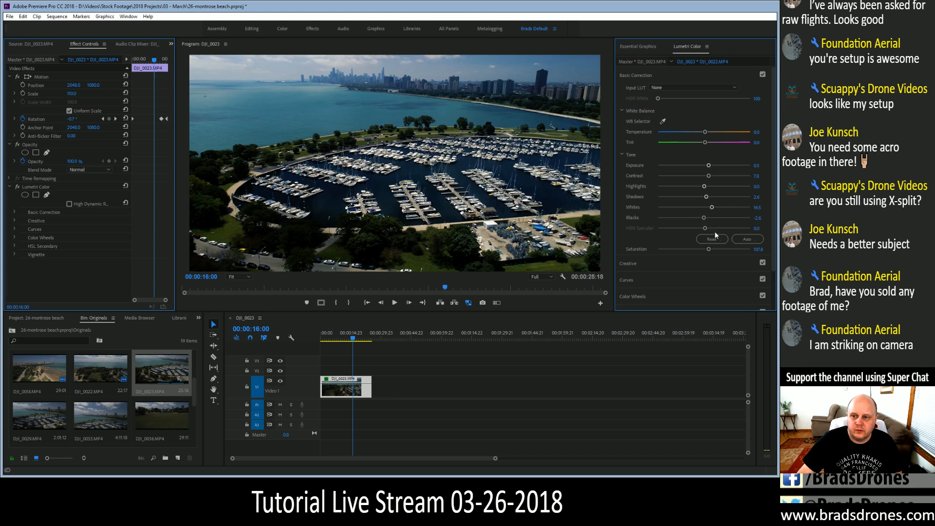
left_click_drag(708, 248, 705, 250)
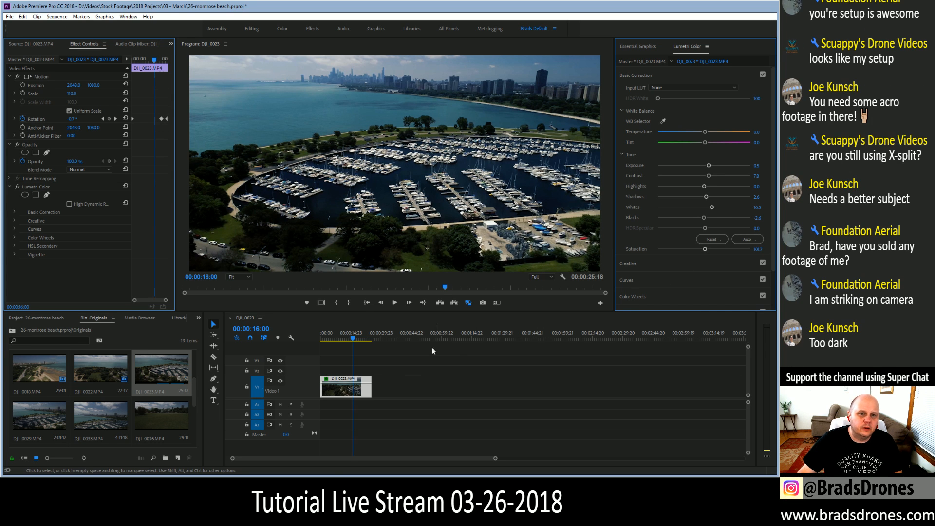
key("ctrl+s")
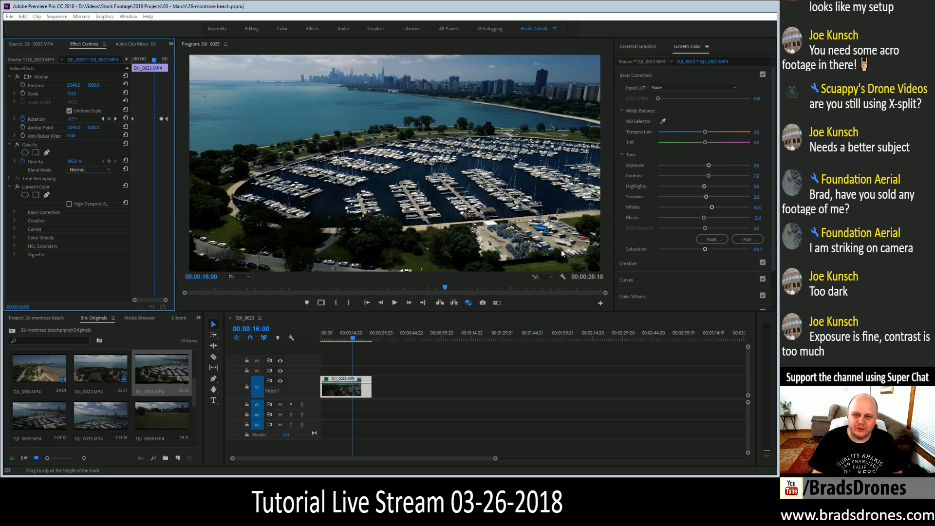
Soften the harbor clip's grade with contrast about -31, exposure 1.2, highlights about -10 and shadows about 14, checking other frames.
left_click(524, 6)
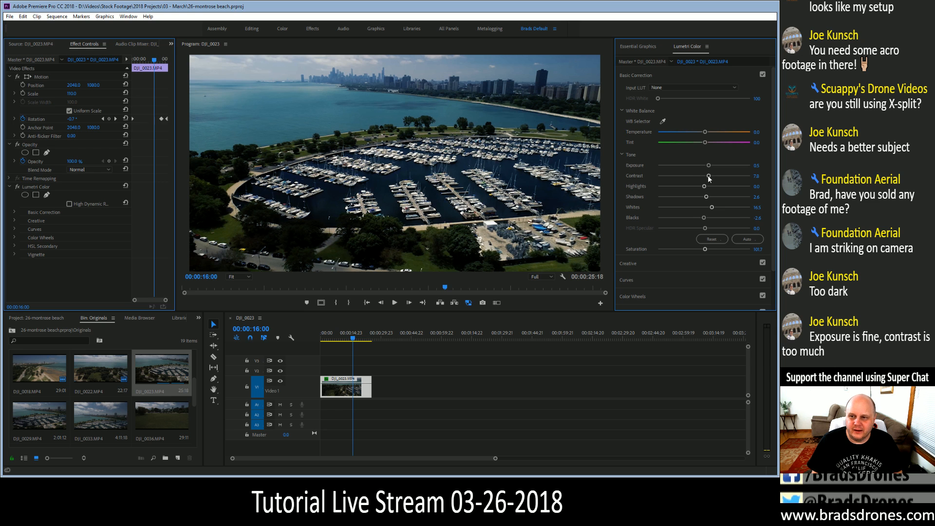
left_click_drag(709, 177, 688, 180)
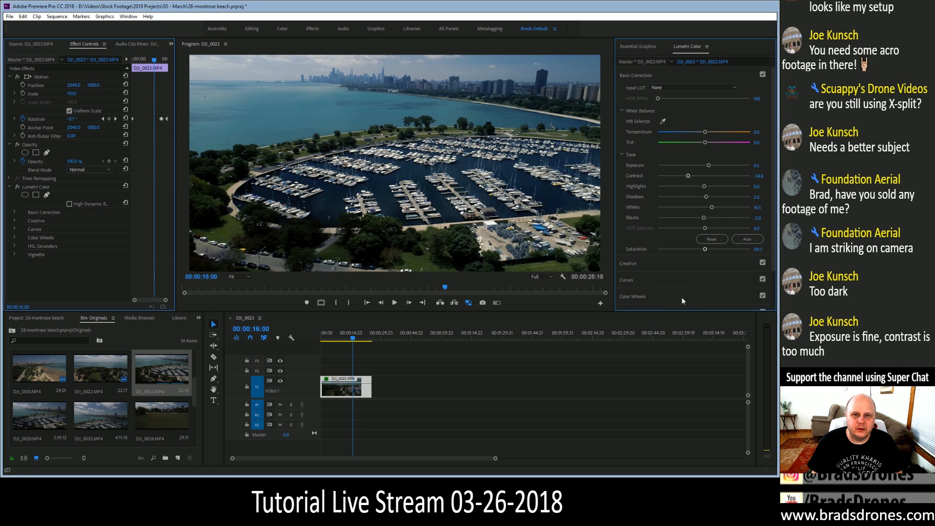
mouse_move(354, 340)
left_mouse_down()
mouse_move(322, 349)
mouse_move(341, 343)
left_mouse_up()
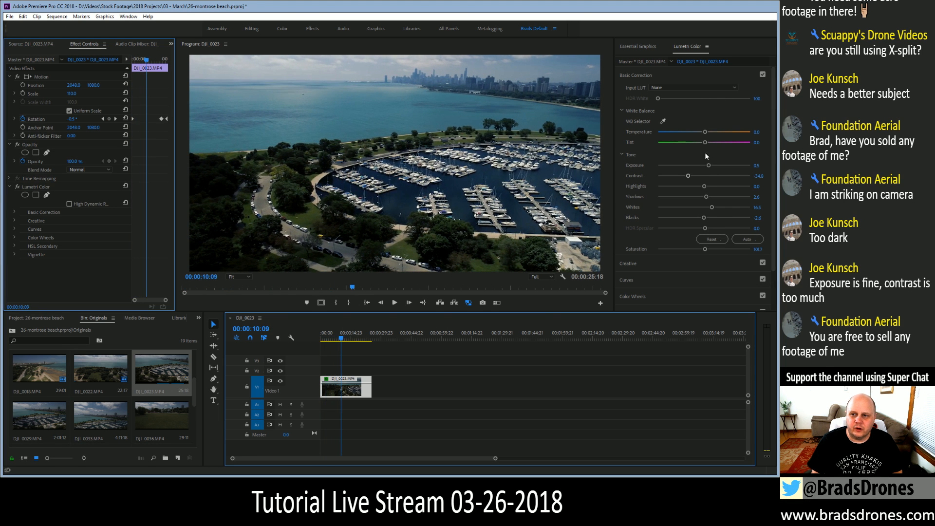
left_click_drag(709, 165, 700, 186)
mouse_move(342, 339)
left_mouse_down()
mouse_move(320, 342)
mouse_move(343, 344)
mouse_move(331, 345)
left_mouse_up()
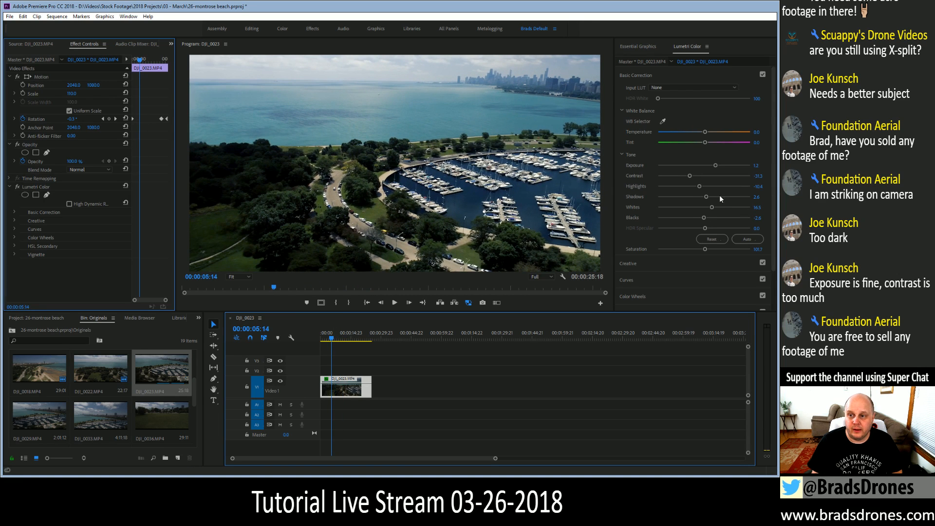
left_click_drag(706, 197, 712, 198)
left_click(336, 339)
left_click_drag(336, 340, 352, 336)
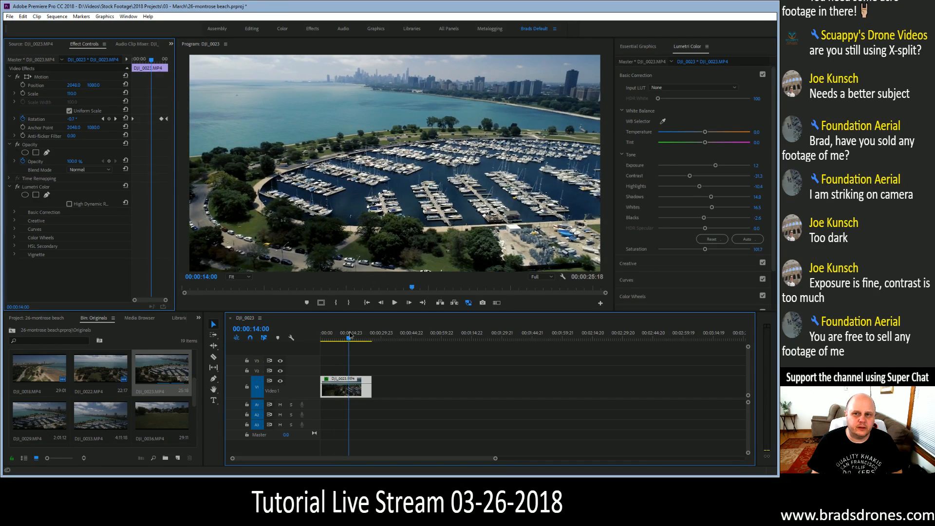
left_click(634, 264)
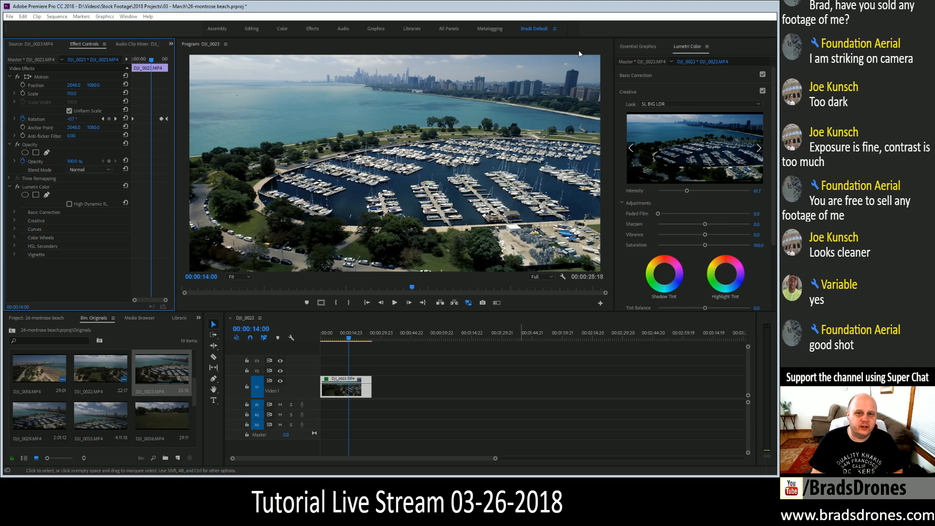
Rename the DJI_0023 sequence as "Pan reveal Harbor".
left_click(45, 318)
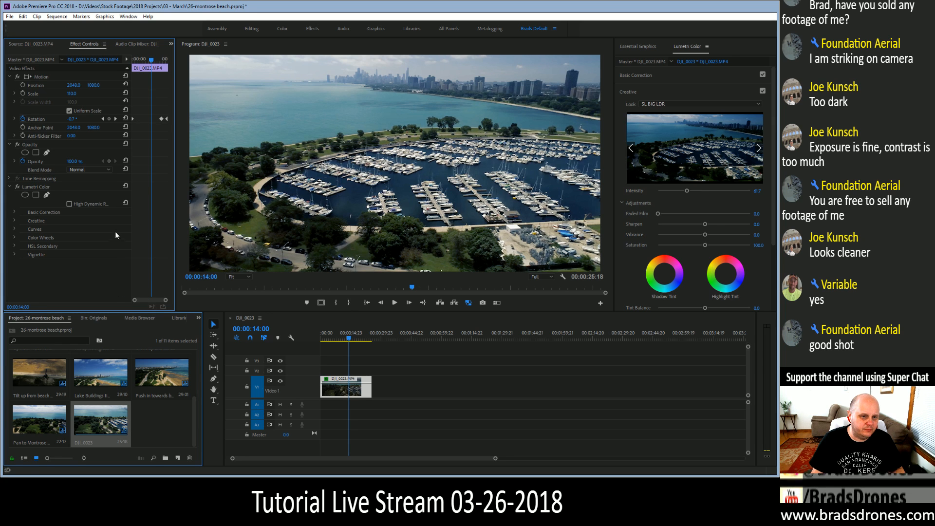
key("Return")
type("Pan Montro")
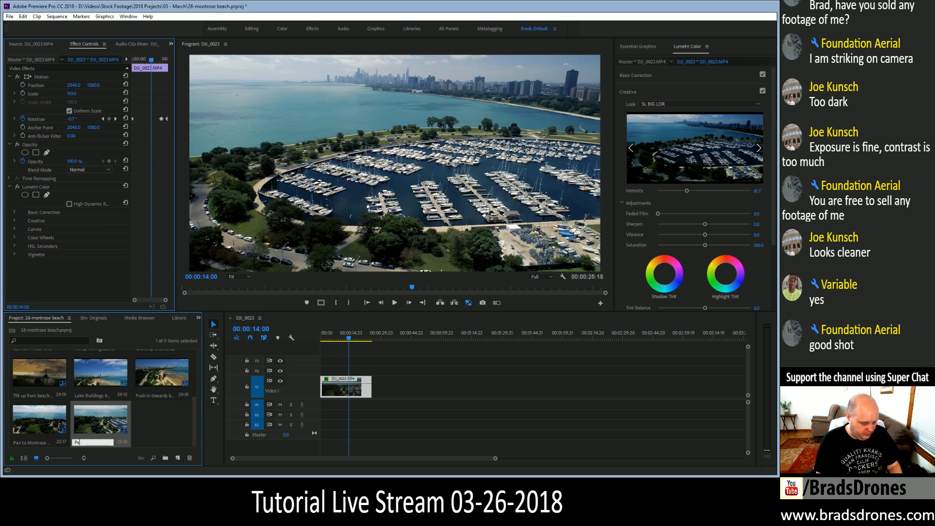
key("BackSpace")
key("BackSpace")
key("BackSpace")
key("BackSpace")
type("reveal mao")
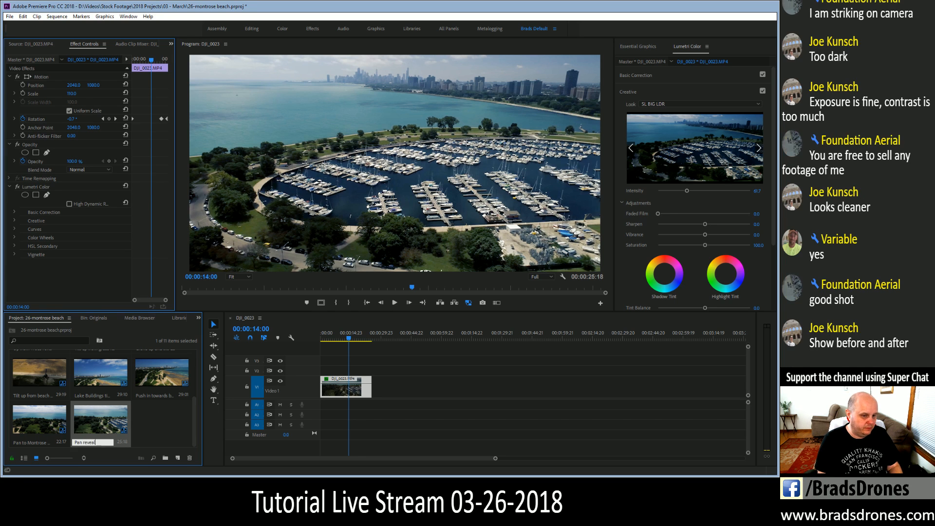
key("BackSpace")
key("BackSpace")
key("BackSpace")
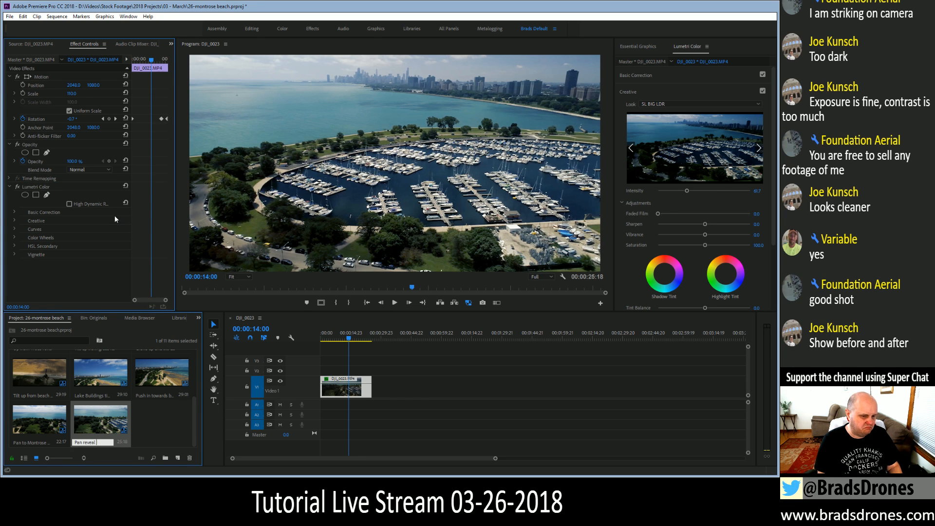
type("Harbor")
key("Tab")
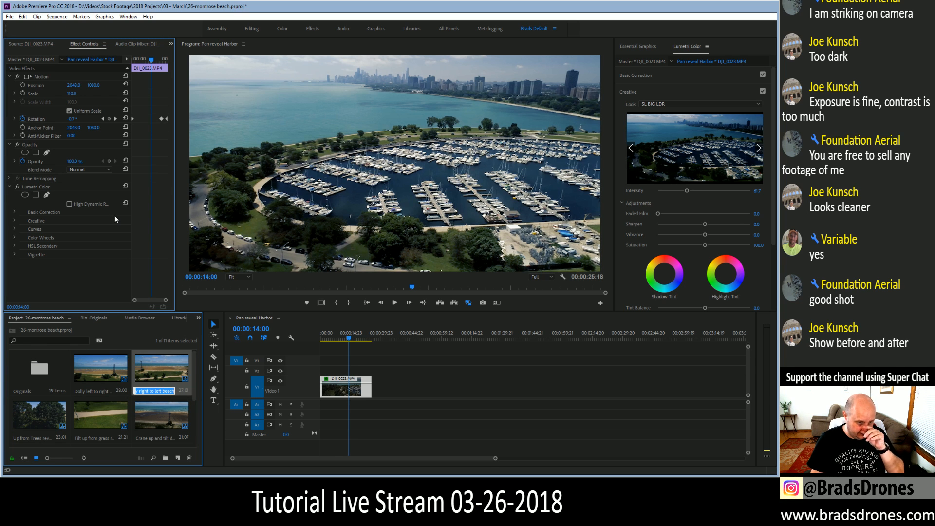
Close the harbor sequence and review the DJI_0029.MP4 original in an enlarged Source monitor, scrubbing to about 00:01:33:06.
left_click(97, 320)
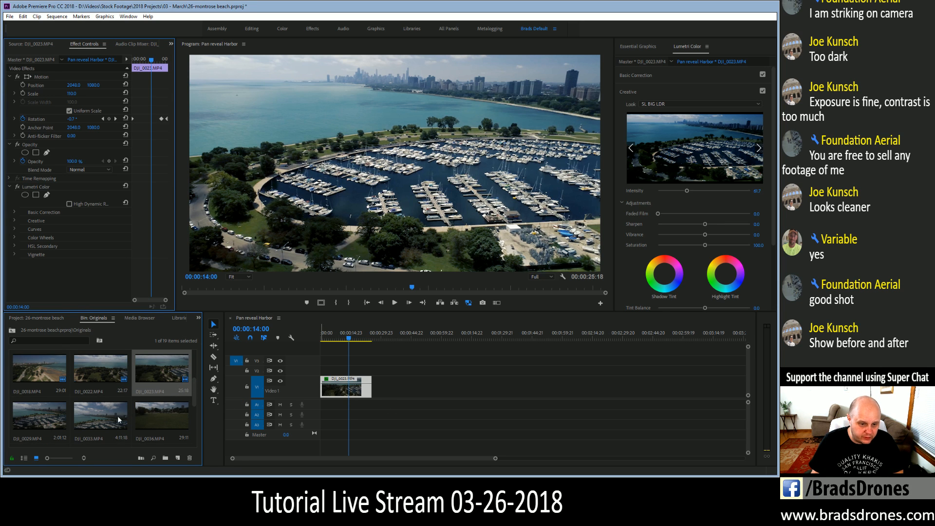
double_click(43, 425)
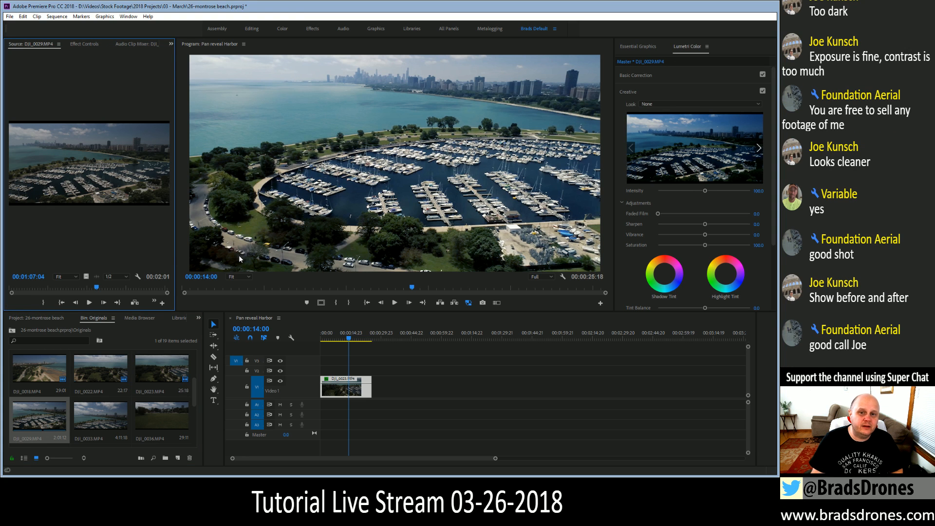
left_click(231, 317)
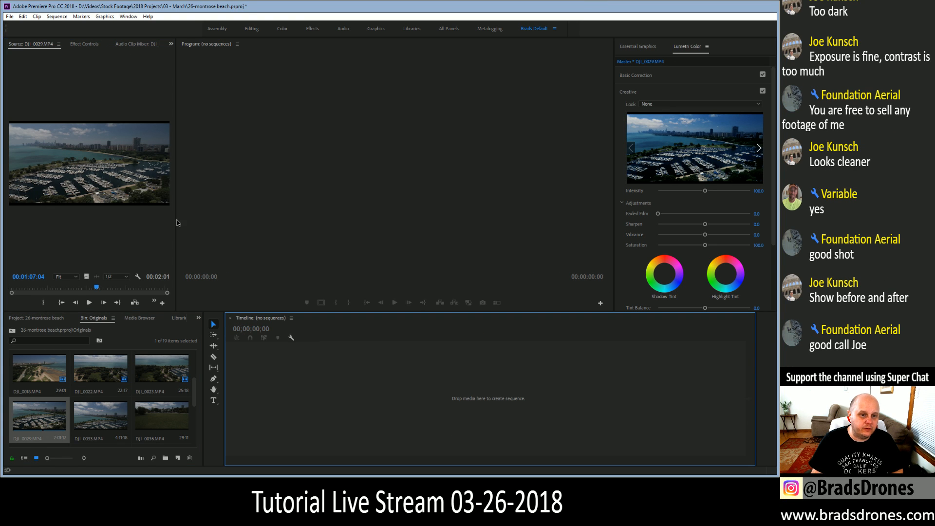
left_click_drag(176, 219, 616, 219)
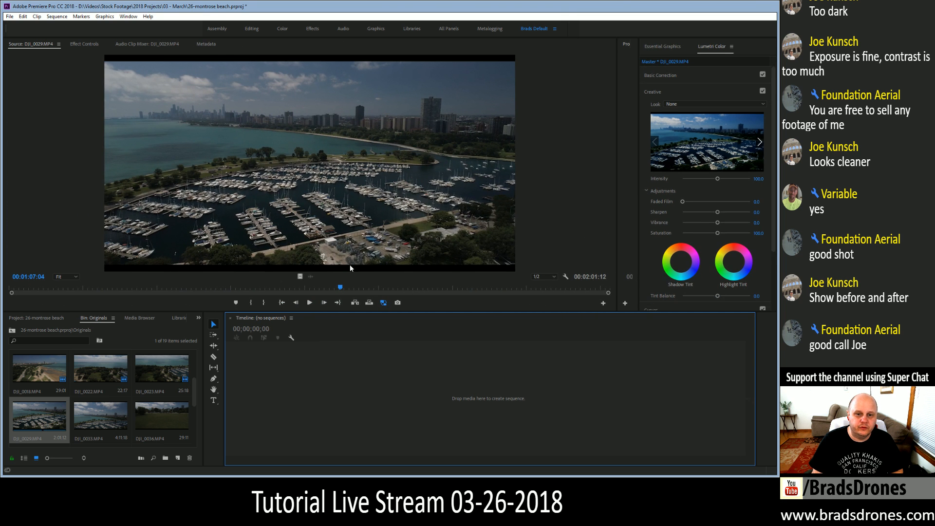
left_click_drag(340, 287, 469, 298)
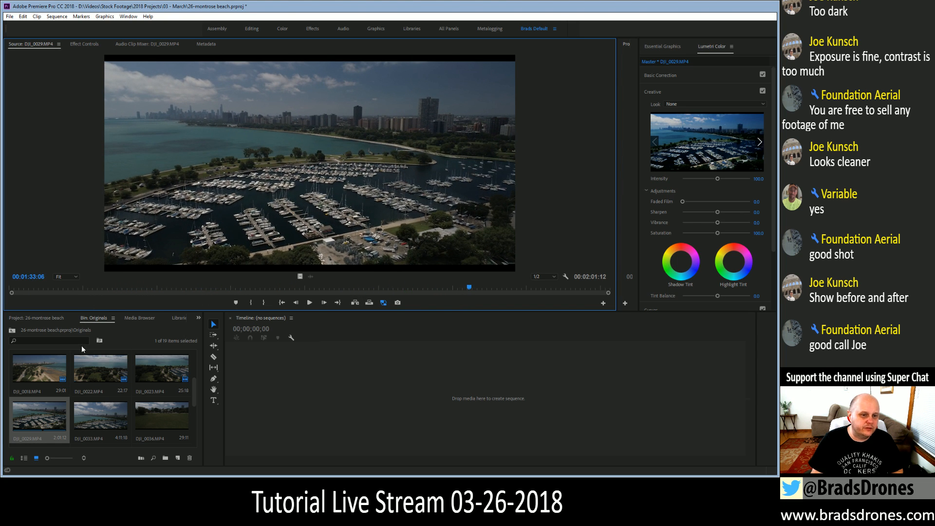
Review the DJI_0033.MP4 original and create a new sequence from the whole clip.
double_click(87, 407)
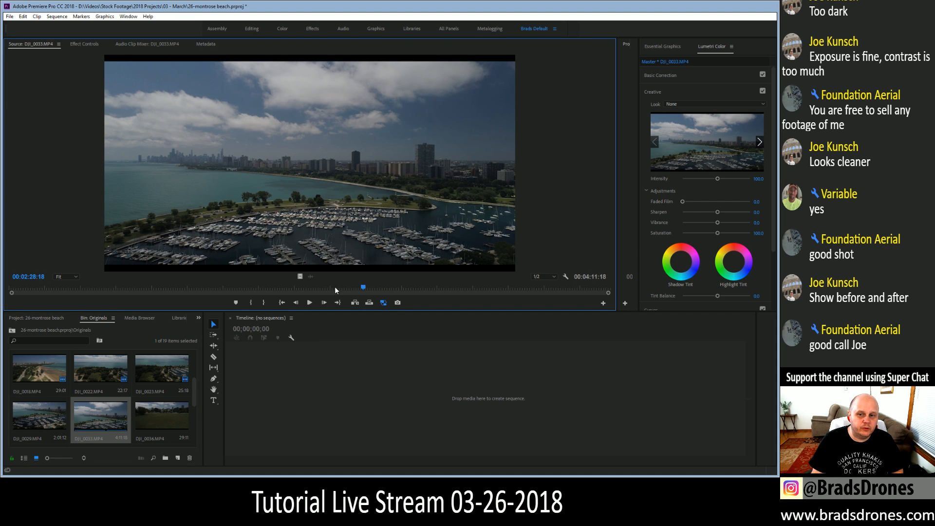
left_click_drag(376, 287, 5, 295)
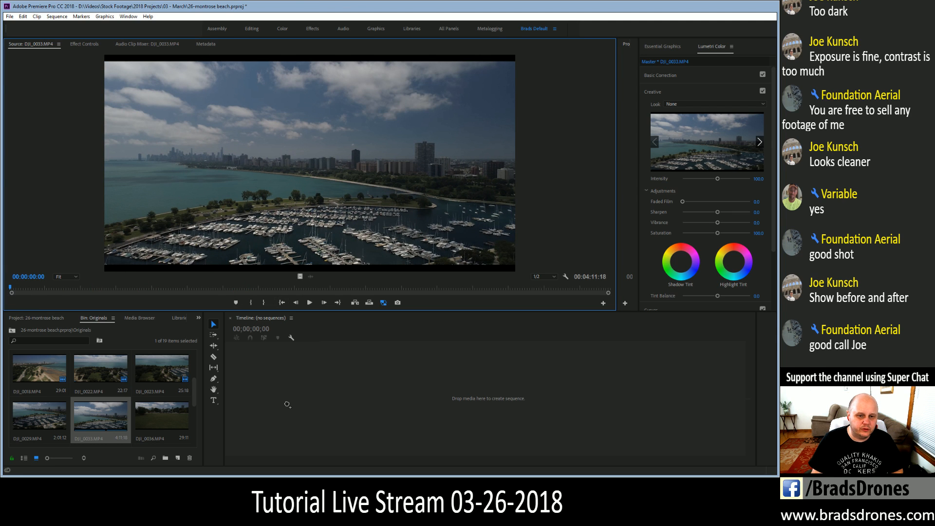
left_click_drag(287, 404, 288, 403)
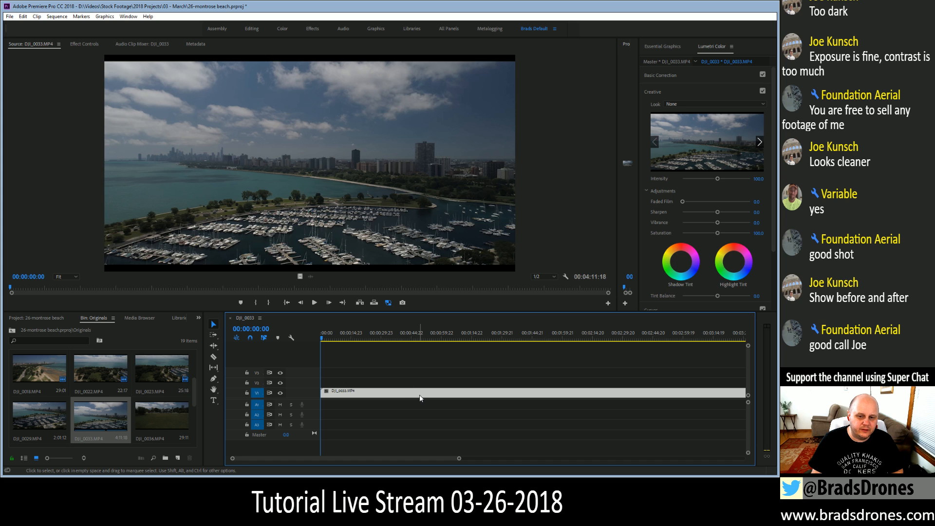
Speed the DJI_0033 clip up to 800% and enlarge the Program monitor to view its end.
key("ctrl+r")
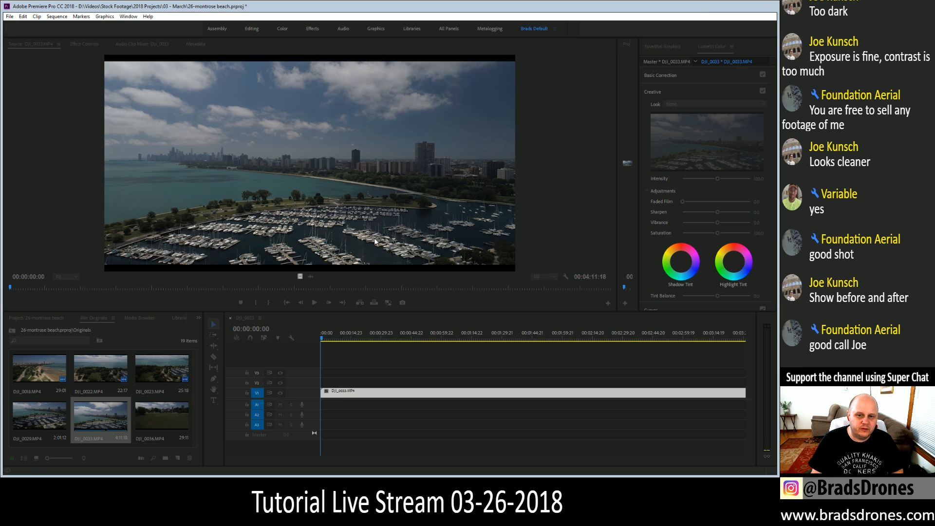
key("Return")
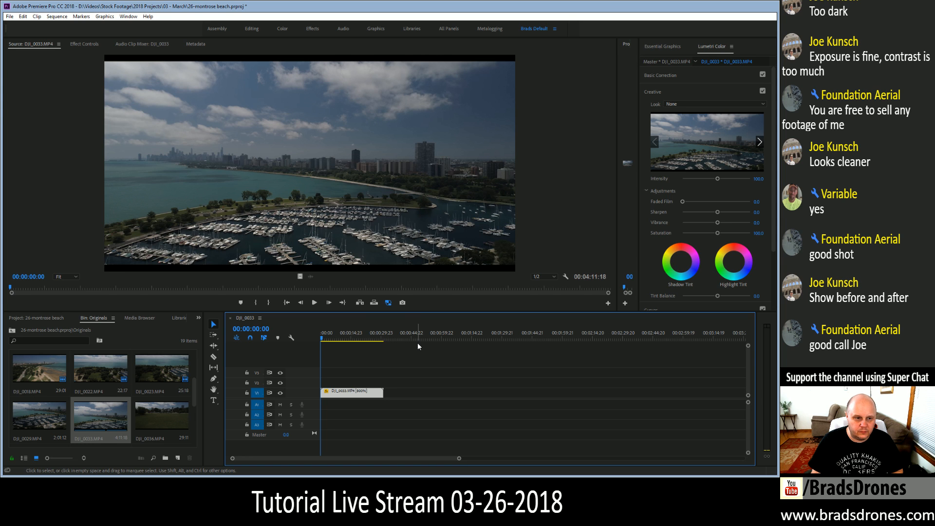
left_click(384, 336)
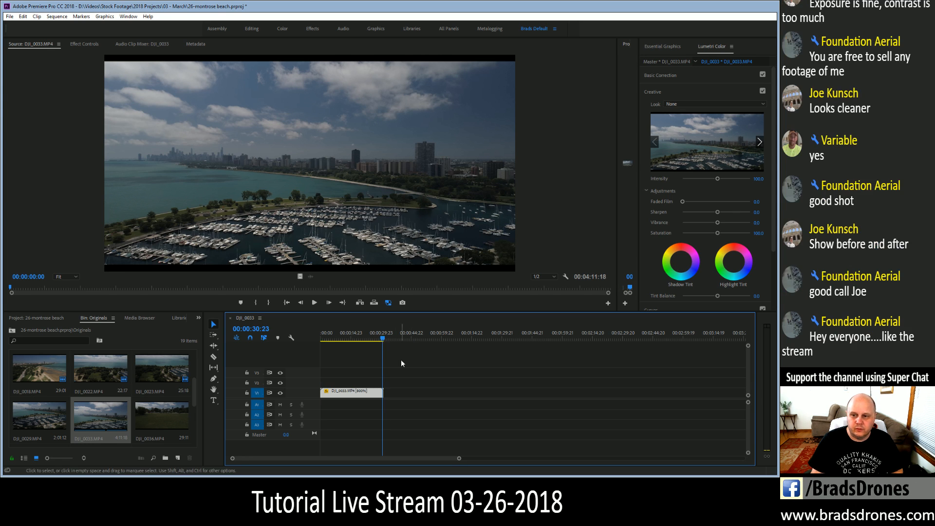
left_click_drag(617, 243, 131, 252)
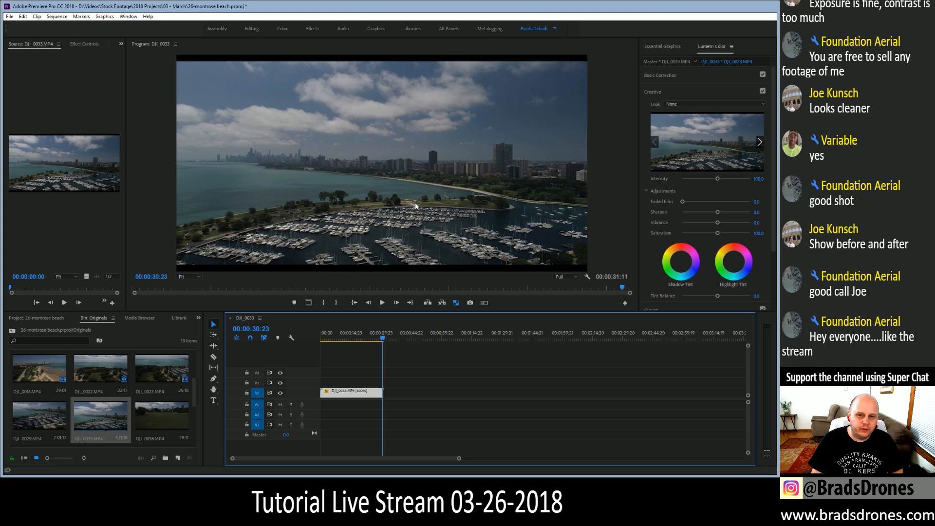
Set the DJI_0033 clip's speed to 1000%, move to 00:00:22:04 and save the project.
key("ctrl+r")
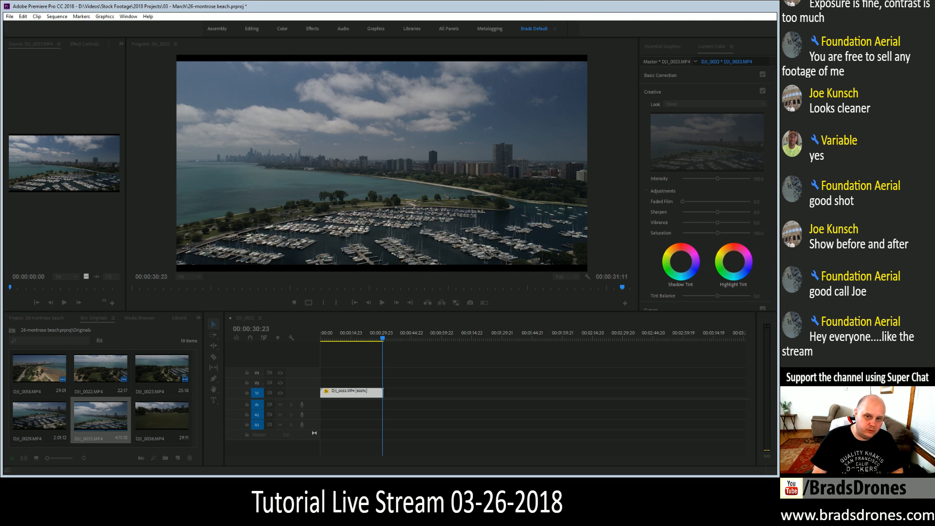
key("Return")
left_click(366, 335)
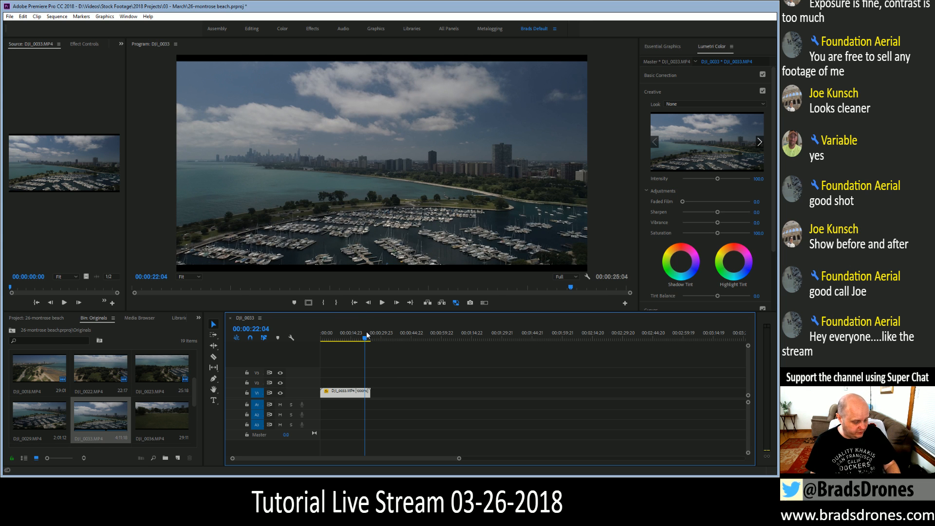
key("ctrl+s")
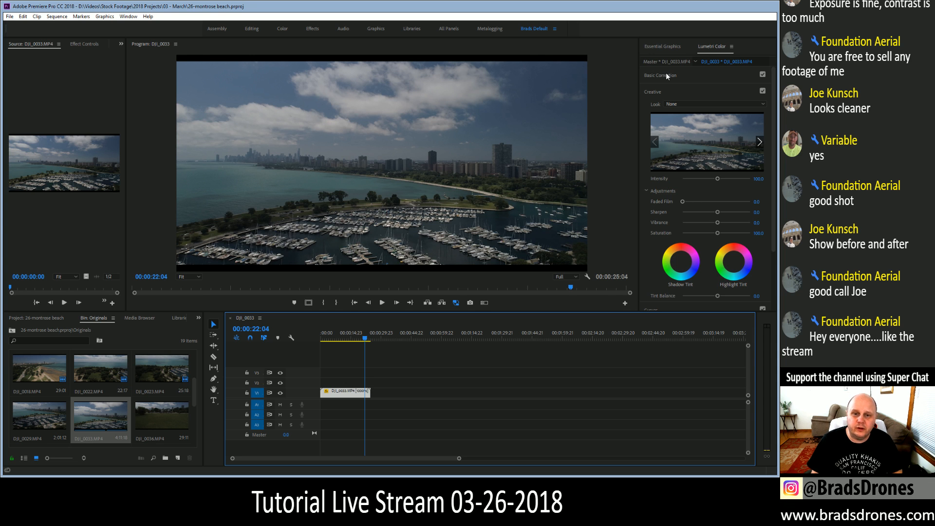
Paste the copied Lumetri Color grade onto the DJI_0033 clip and lower its contrast to -37.3.
key("ctrl+v")
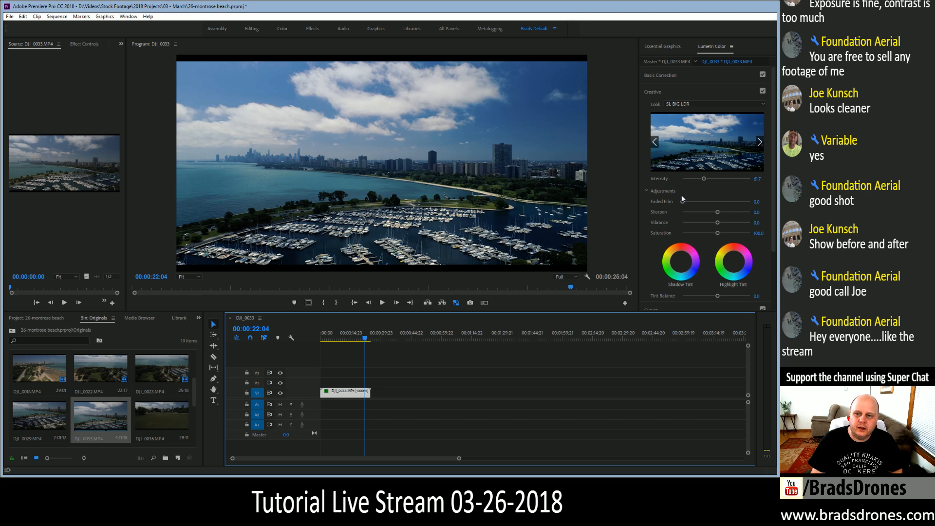
left_click(666, 75)
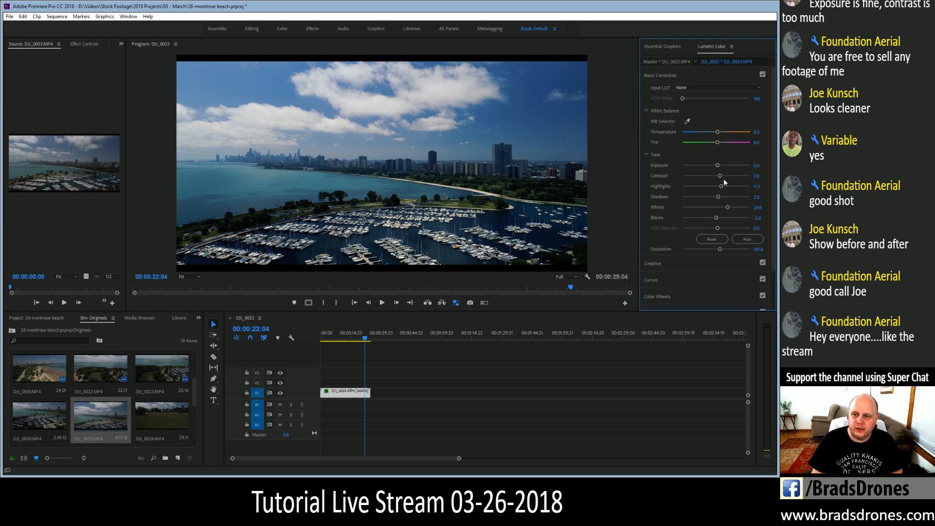
left_click_drag(721, 176, 704, 176)
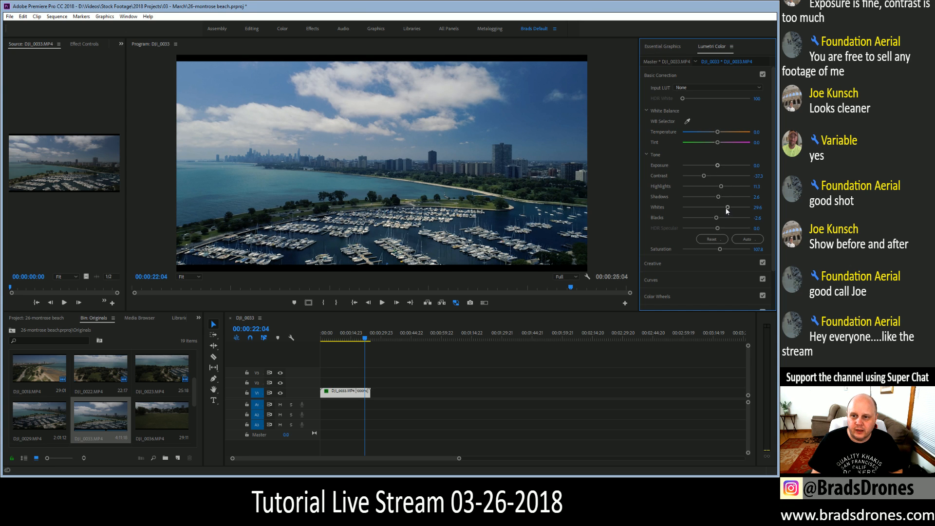
Play the DJI_0033 sequence from its start to check the graded time-lapse.
key("Home")
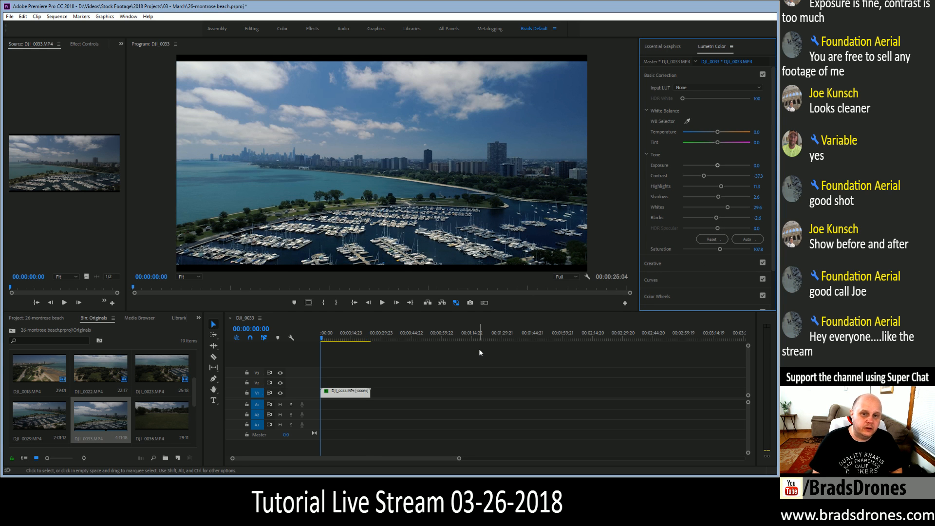
key("space")
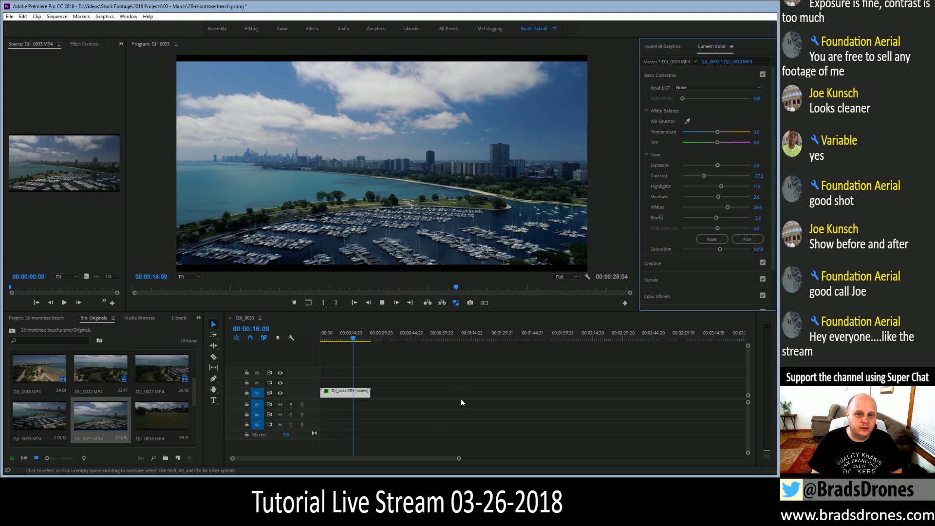
Raise the DJI_0033 clip's shadows to 26.6, stop playback and save the project.
left_click_drag(719, 197, 726, 196)
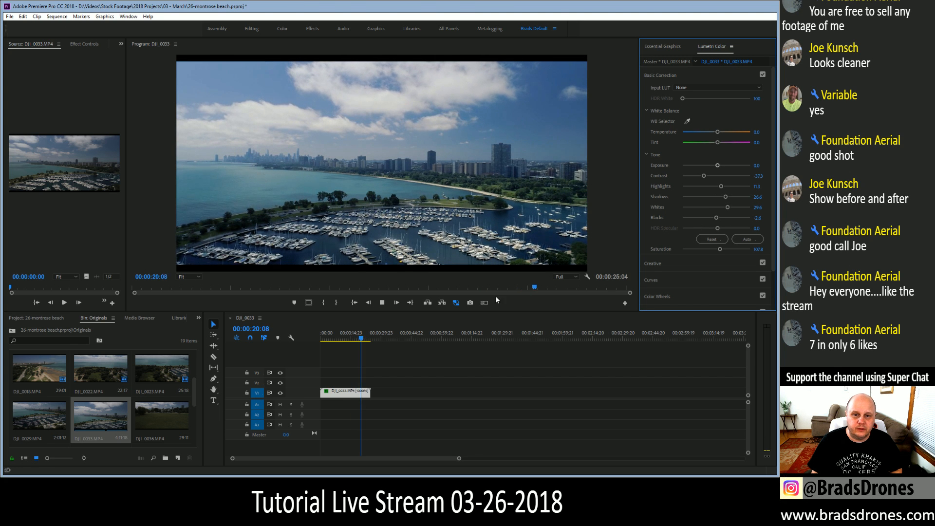
key("space")
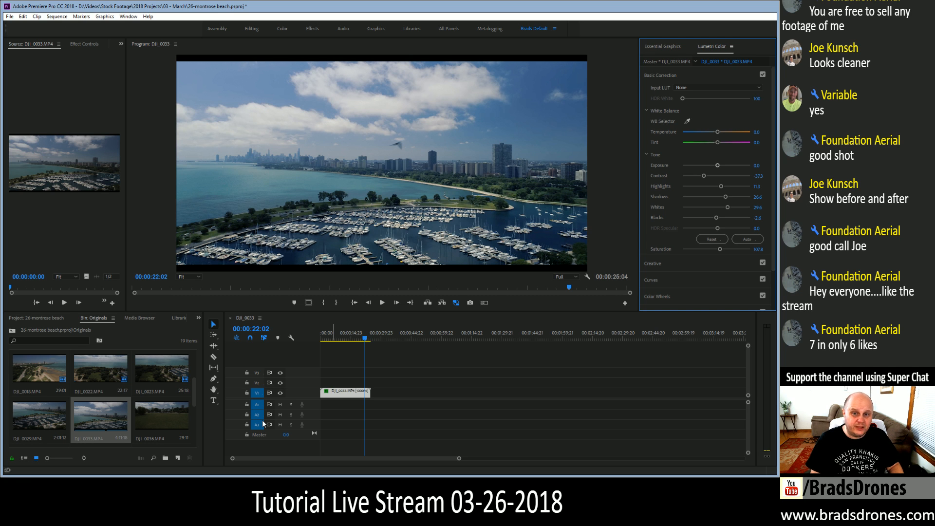
key("ctrl+s")
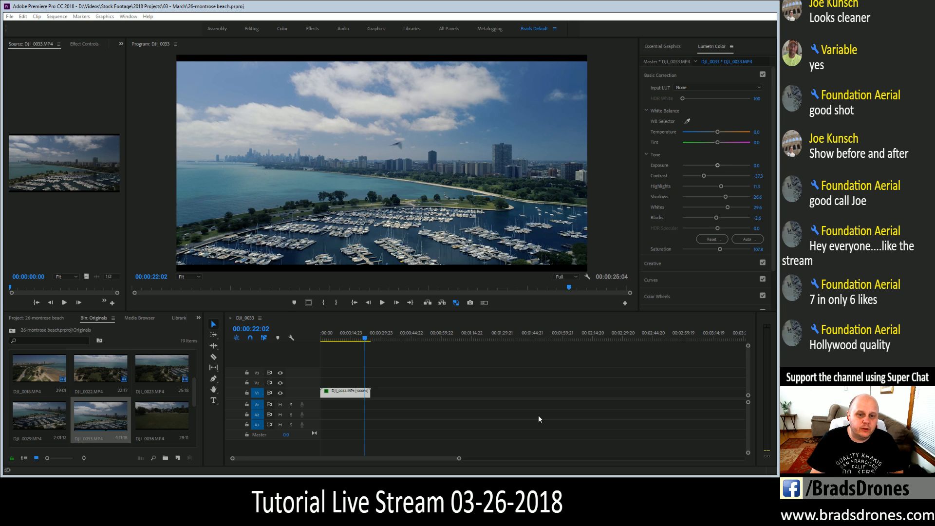
Move to 00:00:12:14 and compare the DJI_0033 clip with and without its Lumetri Color effect.
left_click(484, 7)
left_click_drag(329, 336, 348, 337)
left_click(86, 44)
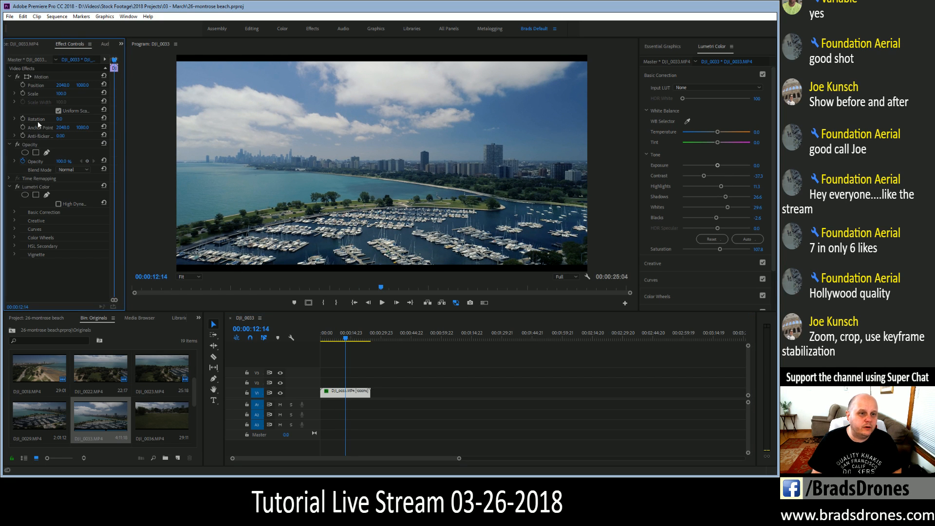
left_click(18, 186)
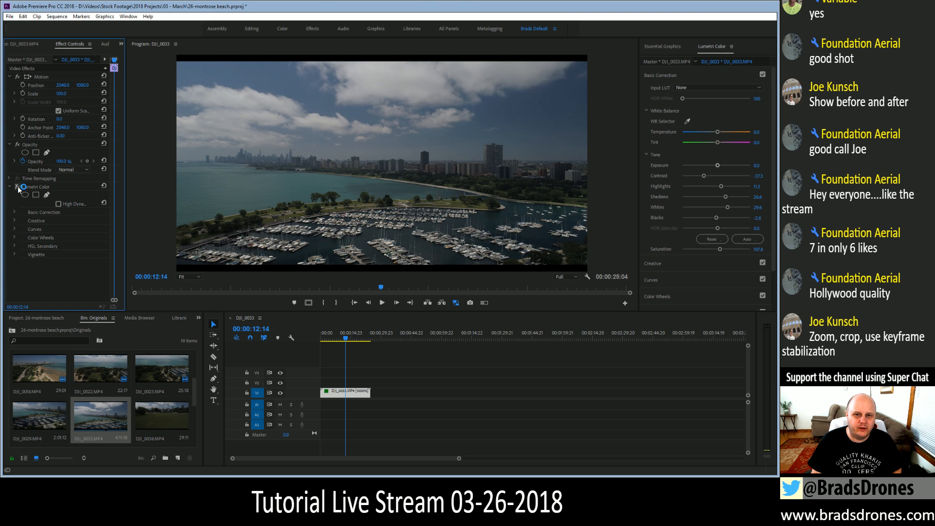
left_click(18, 187)
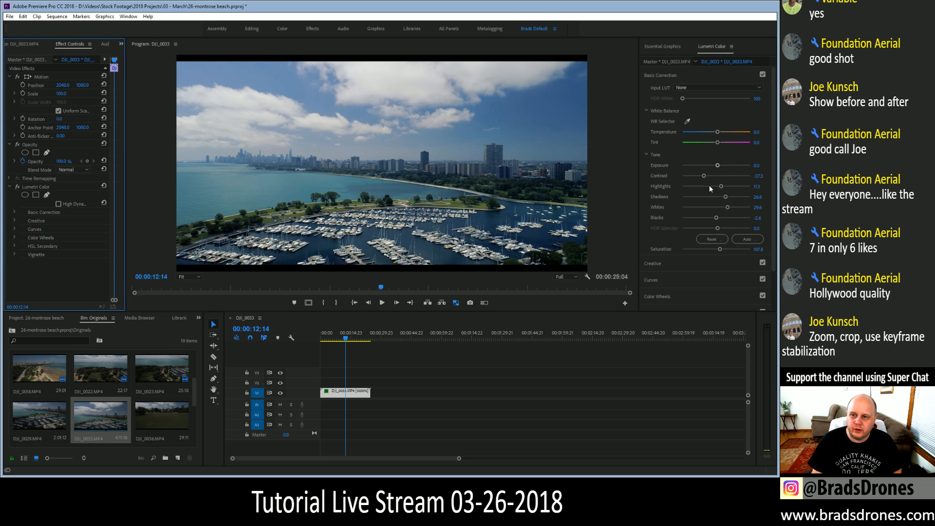
Raise the DJI_0033 clip's exposure to 0.6 and compare the image with the Lumetri Color effect off and on.
left_click_drag(717, 165, 721, 168)
left_click(17, 186)
left_click(18, 187)
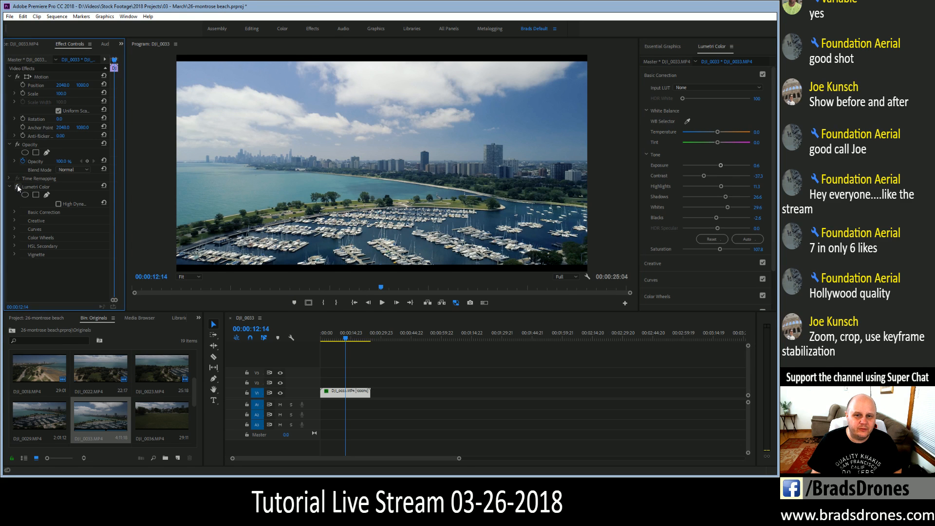
left_click(17, 186)
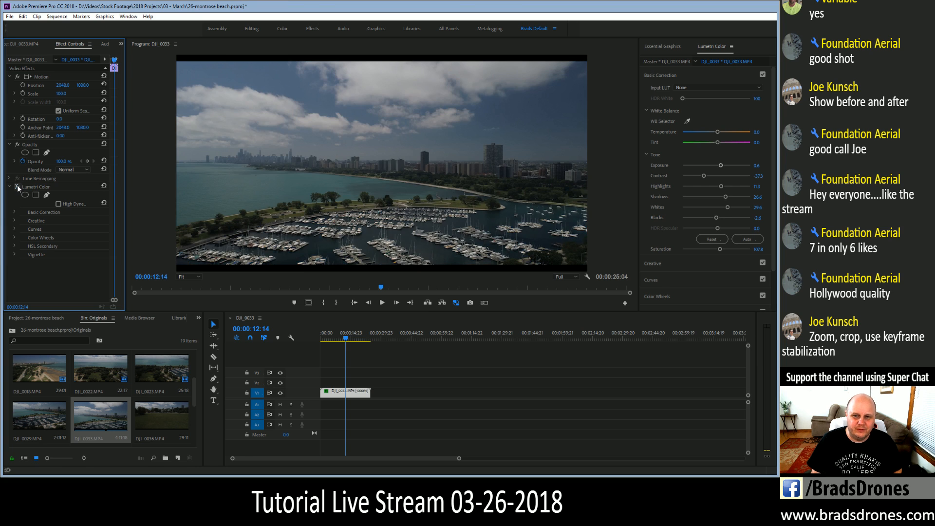
left_click(18, 186)
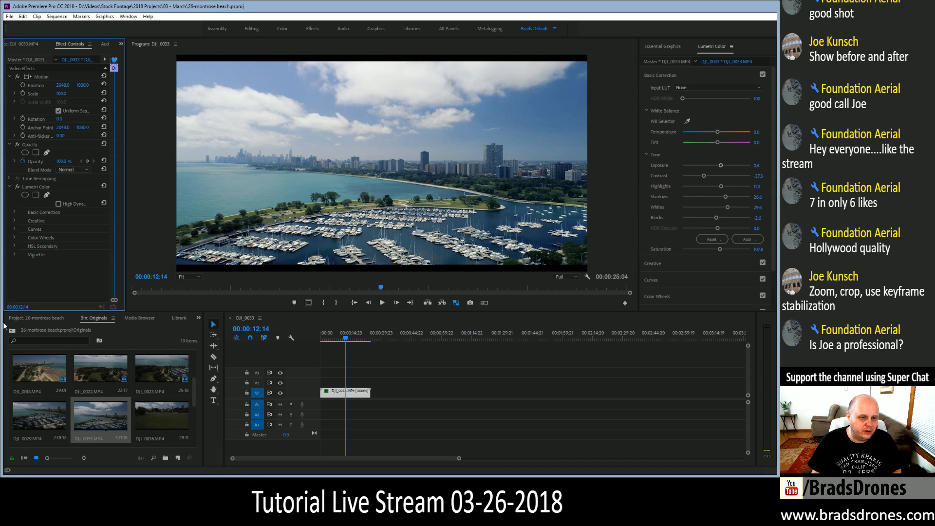
Rename the DJI_0033 sequence as Harbor Time Lapse and save the project.
left_click(22, 318)
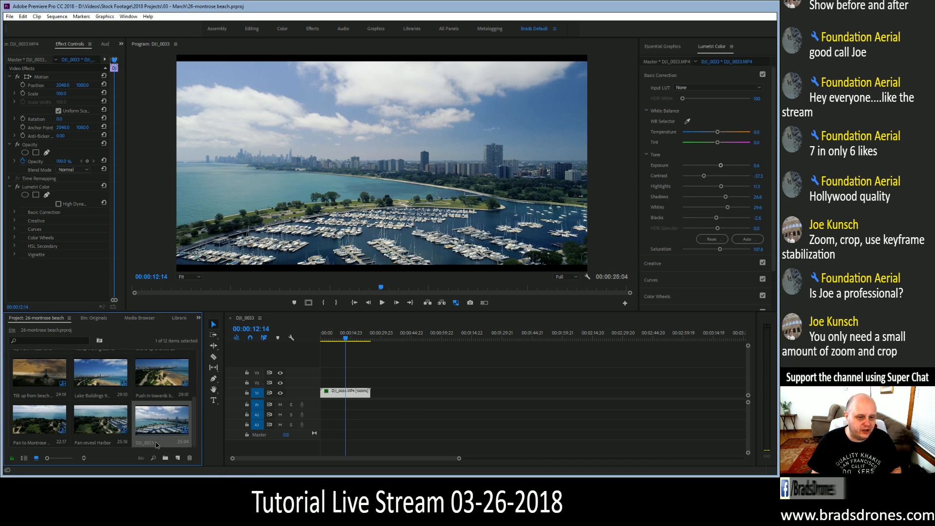
key("Return")
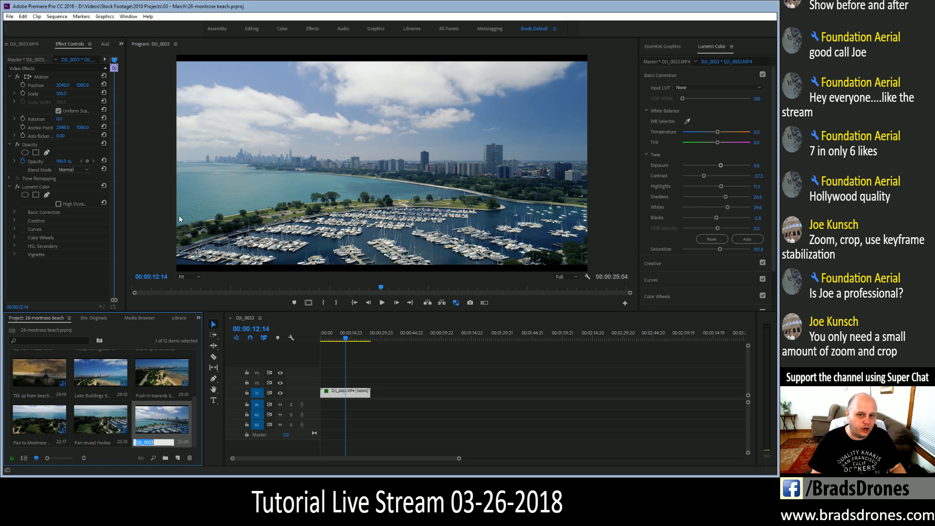
type("Harbor Ti")
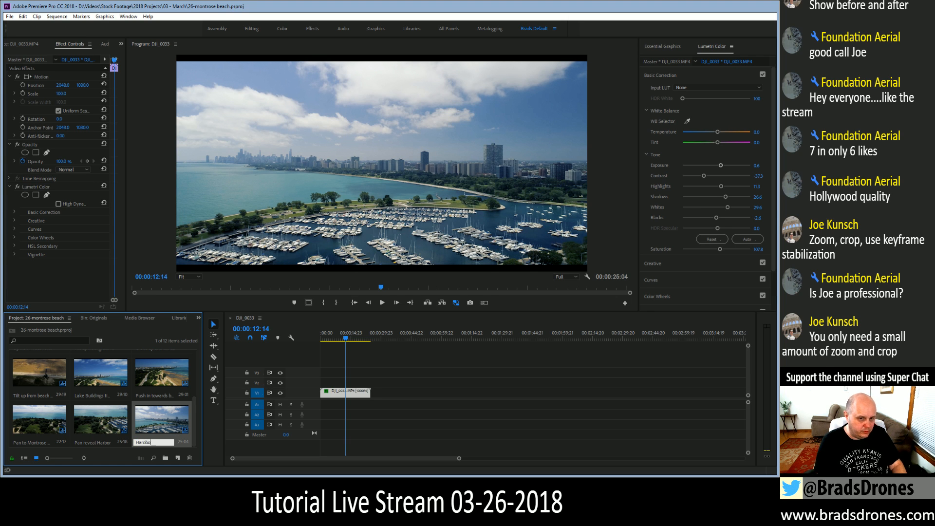
type("me La")
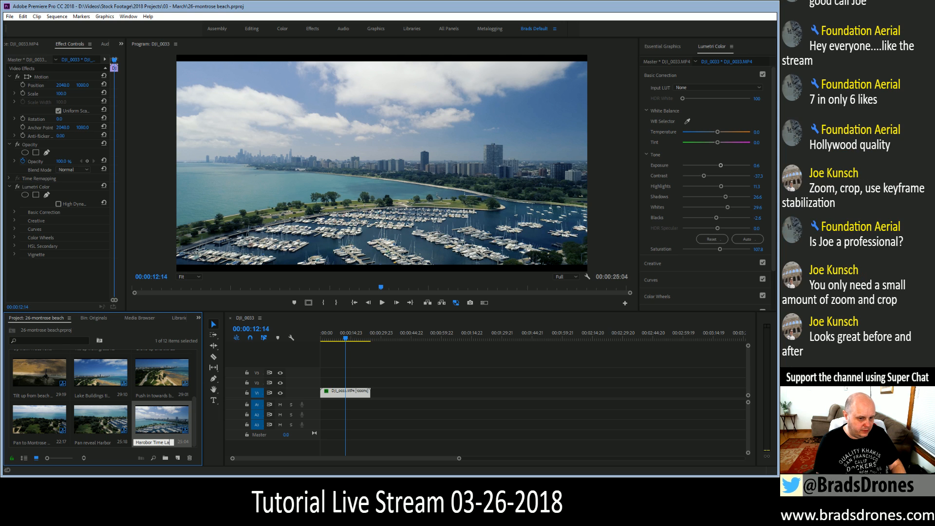
type("ps")
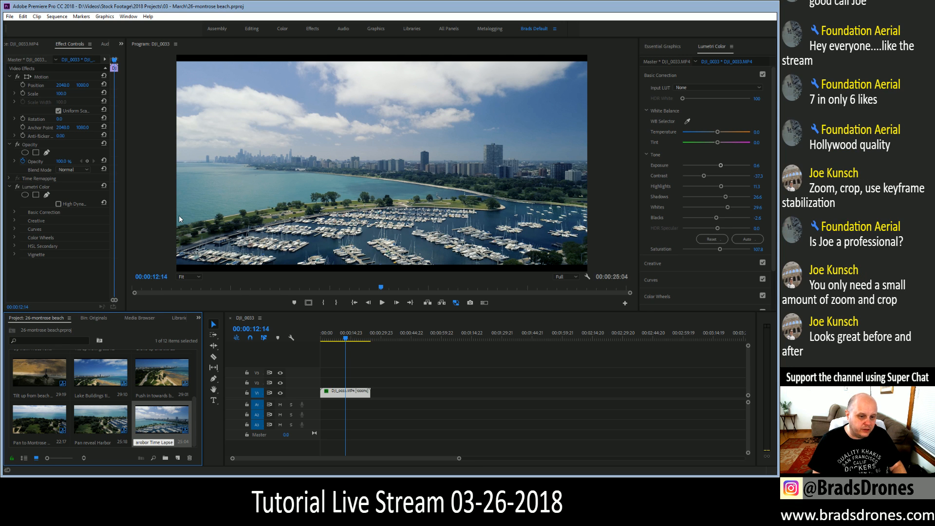
type("e")
key("Tab")
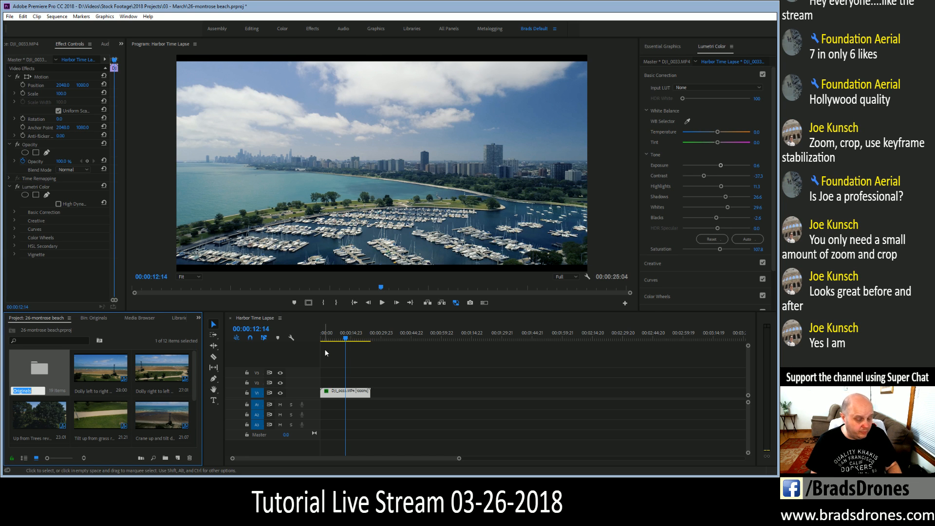
key("ctrl+s")
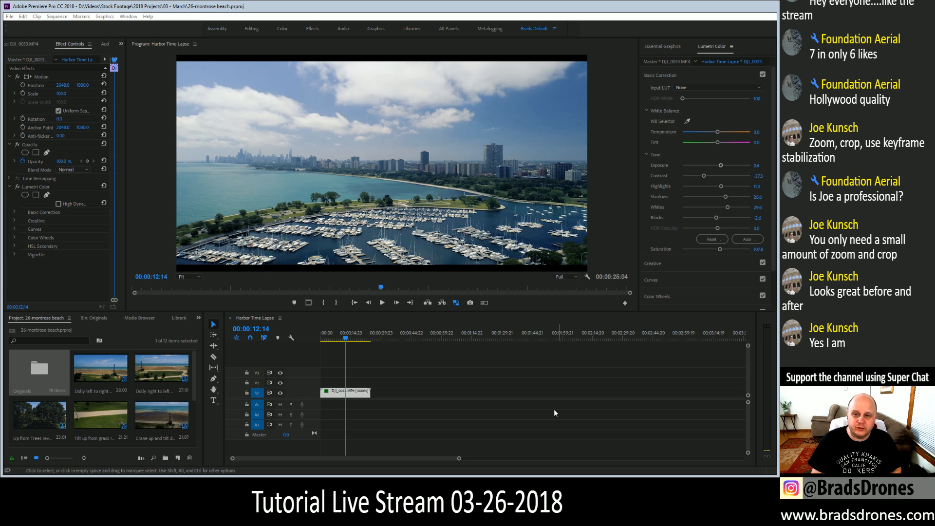
Load DJI_0036.MP4 from the Originals bin for source viewing and close the Harbor Time Lapse sequence.
left_click(480, 9)
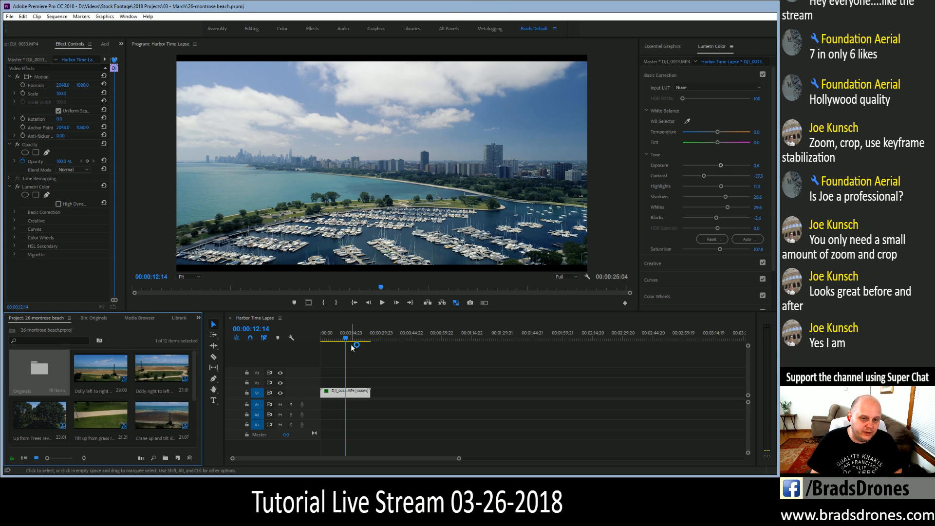
left_click_drag(348, 340, 323, 339)
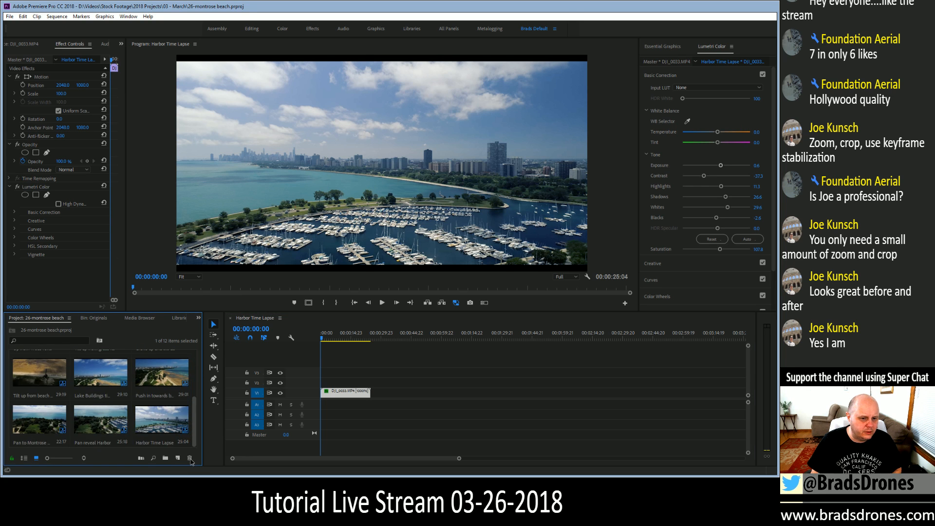
left_click(46, 369)
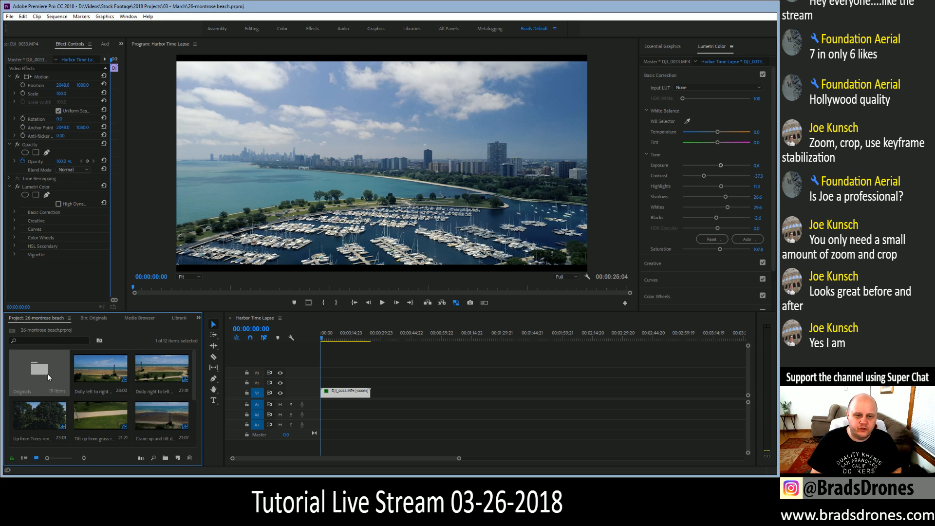
left_click(97, 319)
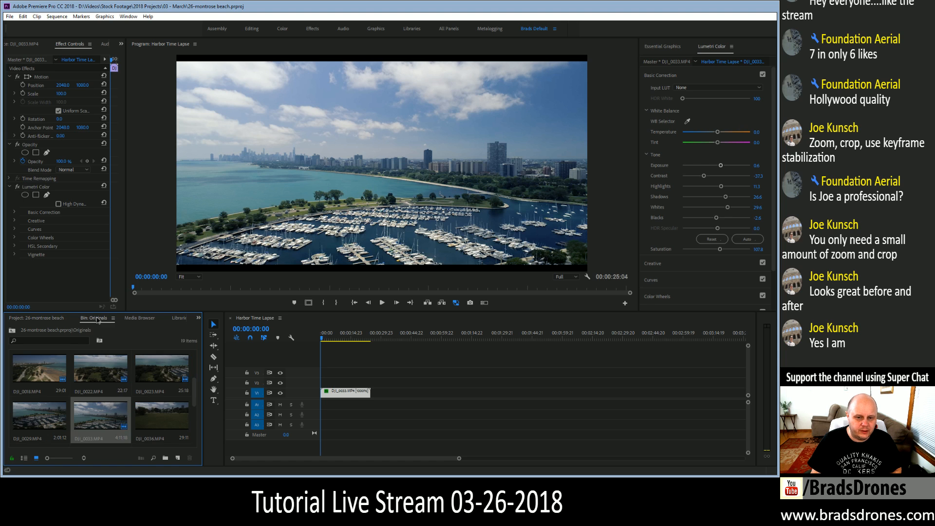
double_click(164, 423)
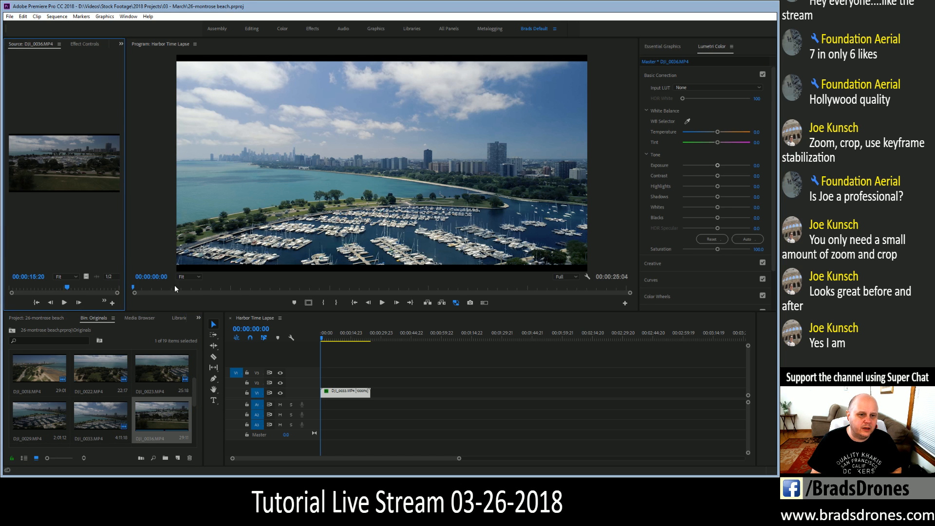
left_click(230, 317)
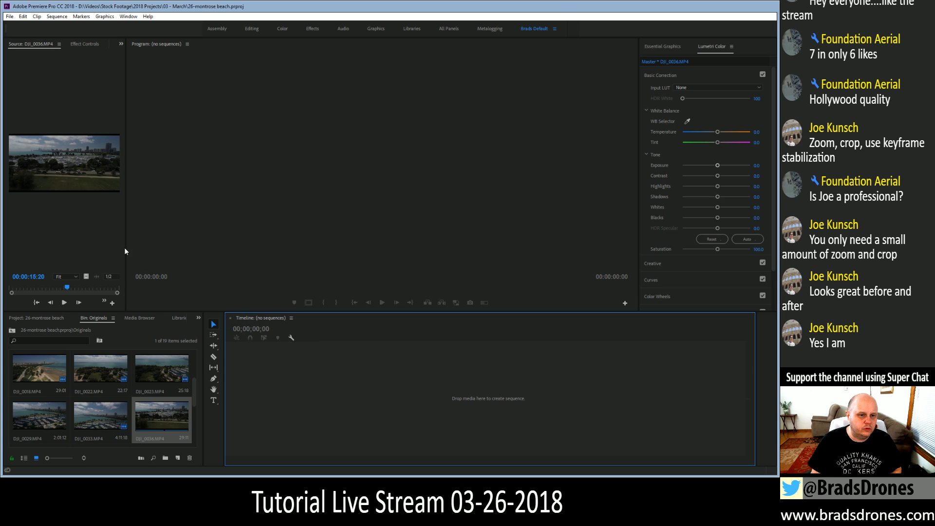
Enlarge the Source monitor and mark DJI_0036 from 00:00:03:13 for a duration of 00:00:24:05, previewing part of the range.
left_click_drag(126, 249, 572, 264)
left_click_drag(309, 288, 76, 293)
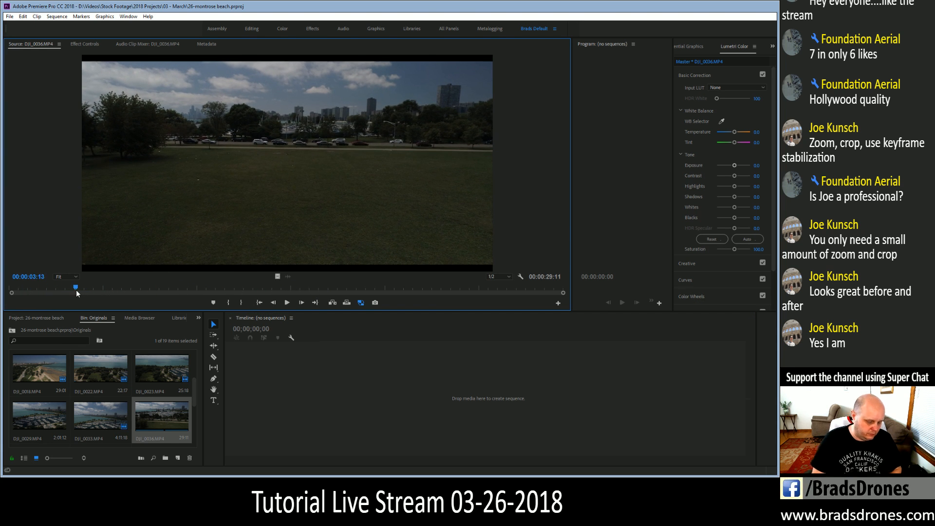
key("i")
key("space")
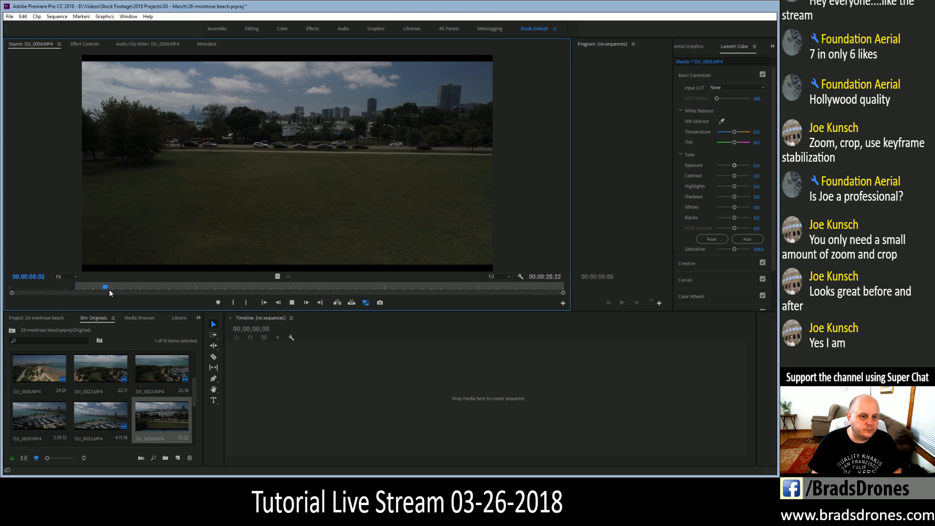
left_click_drag(109, 289, 533, 290)
key("o")
key("p")
key("space")
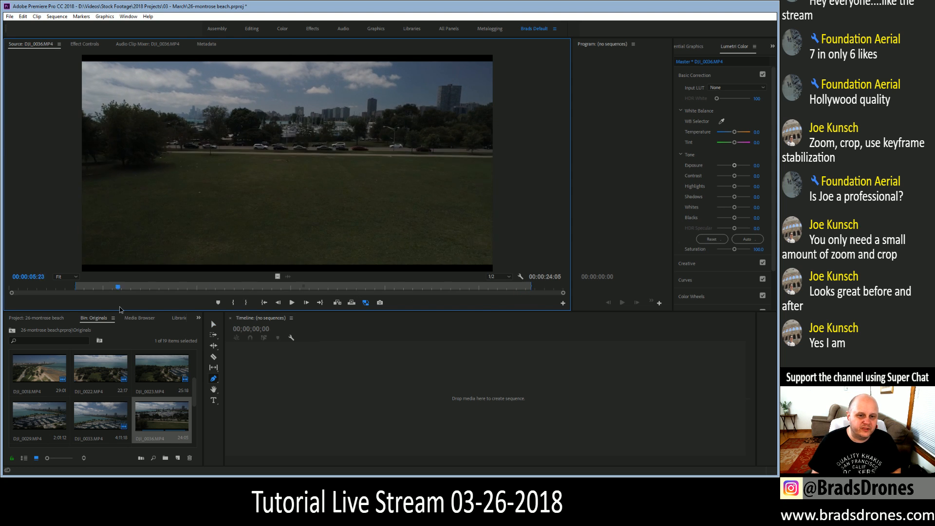
key("space")
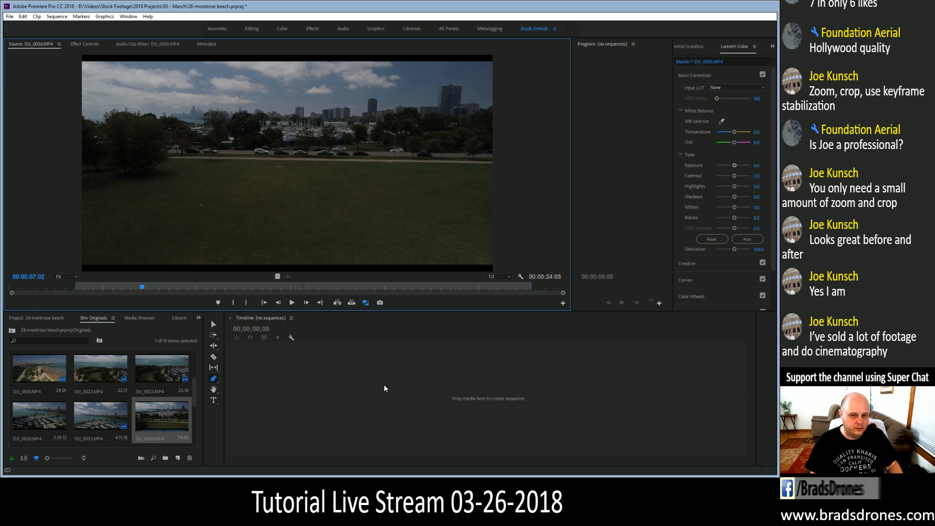
Create a new sequence from the trimmed DJI_0036 clip and enlarge the Program monitor.
left_click_drag(289, 421, 290, 420)
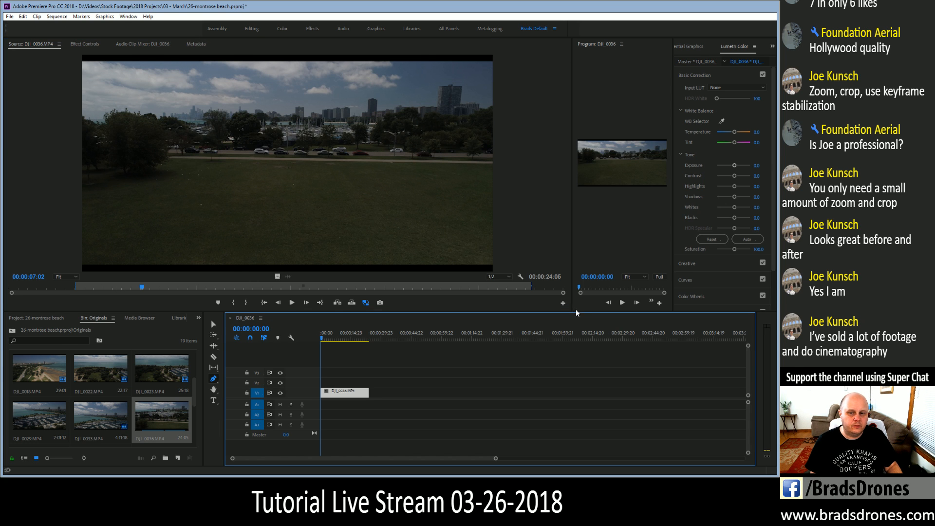
left_click_drag(571, 261, 162, 261)
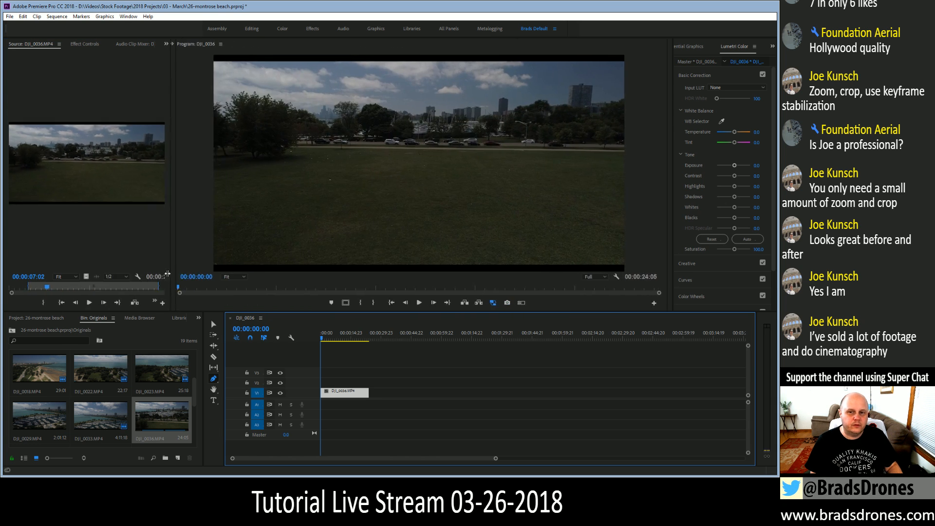
Apply the copied Lumetri Color grade to DJI_0036 and set exposure 1.1, contrast -23.1, highlights -0.5, shadows 2.1 and whites 12.3.
left_click(747, 239)
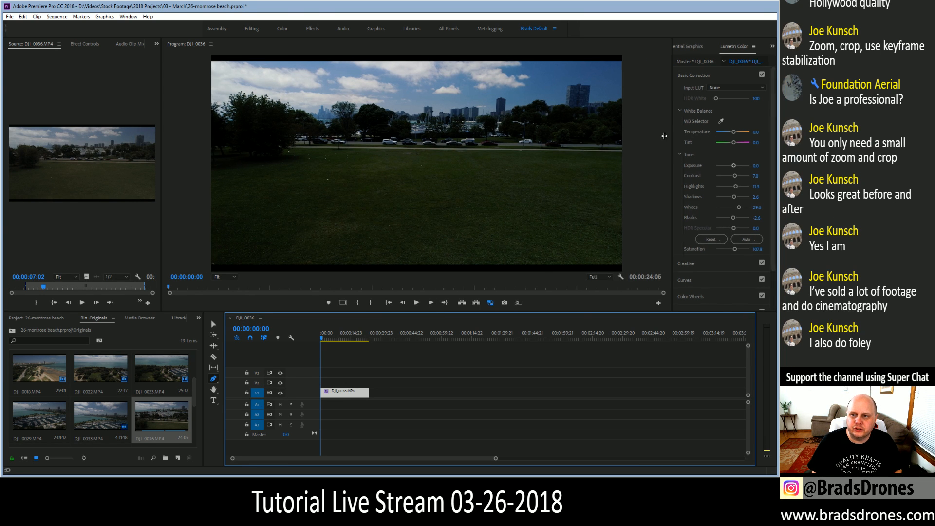
left_click_drag(673, 137, 550, 146)
mouse_move(680, 175)
left_mouse_down()
mouse_move(654, 176)
mouse_move(687, 165)
left_mouse_up()
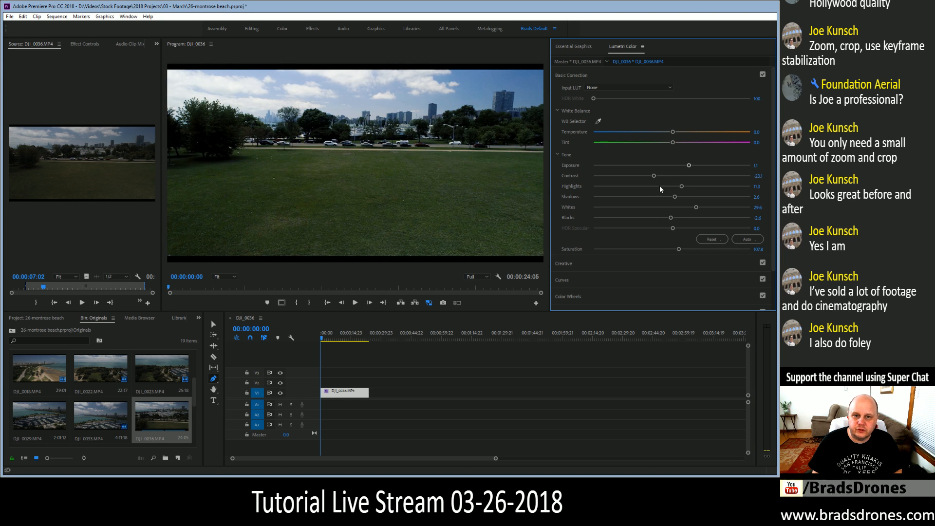
left_click_drag(681, 187, 682, 208)
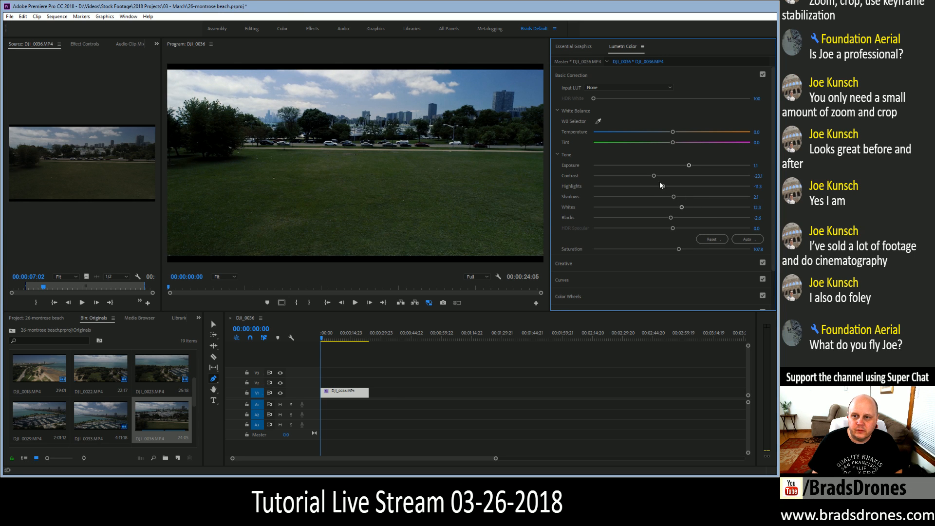
left_click_drag(664, 186, 672, 187)
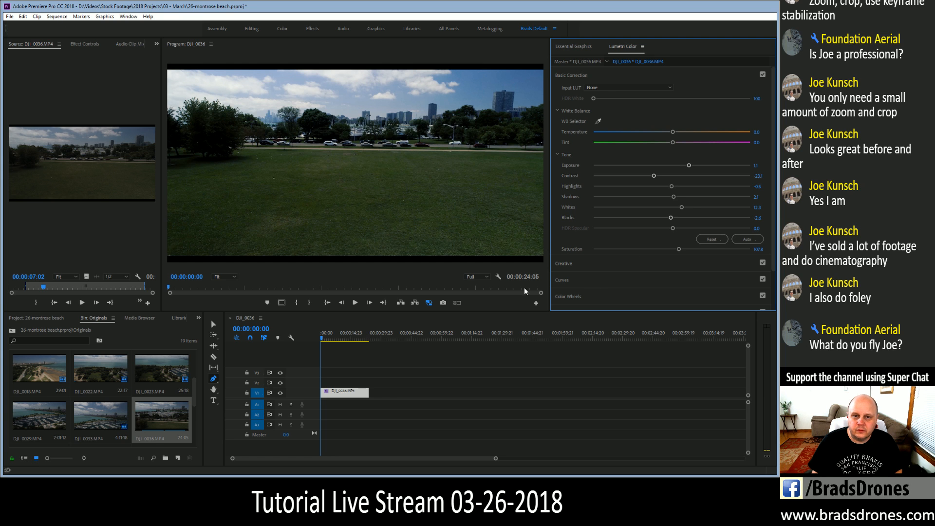
Move the DJI_0036 sequence to 00:00:15:19 to check the grade over the harbor and save the project.
left_click_drag(323, 341, 355, 342)
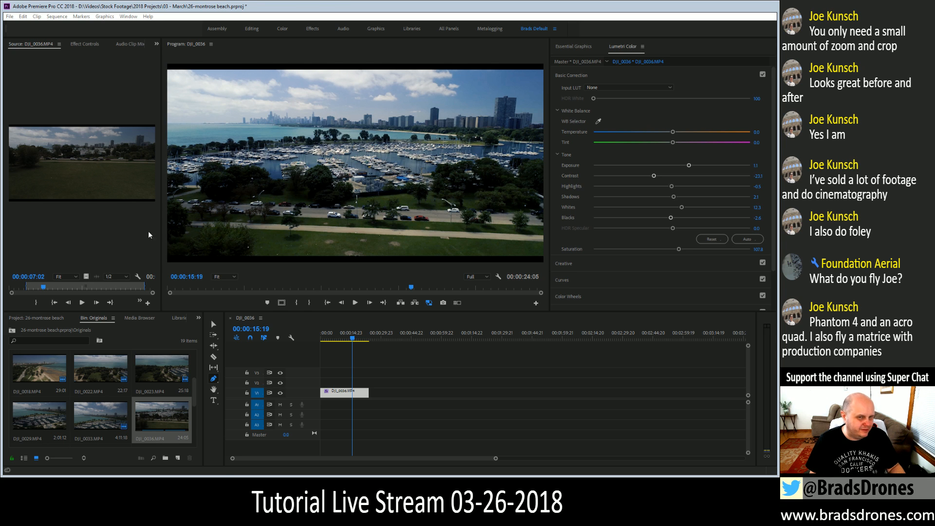
left_click(354, 11)
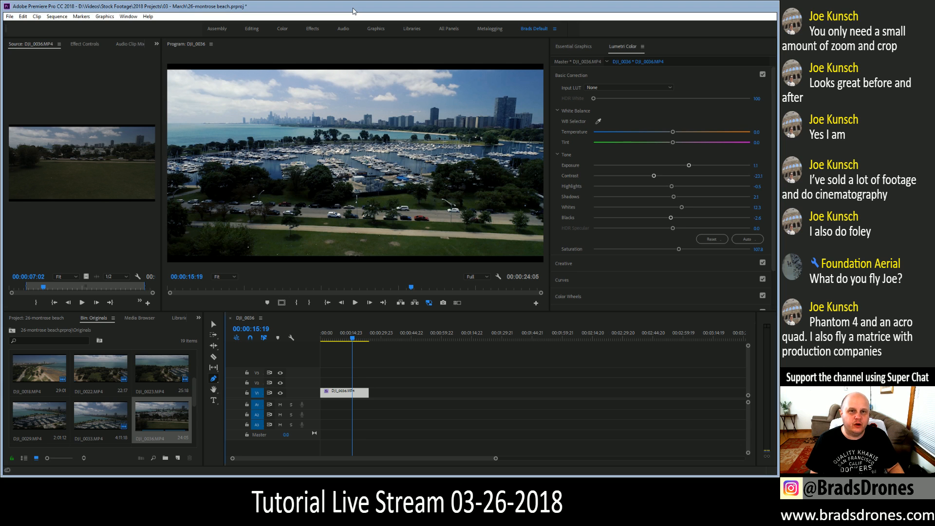
key("ctrl+s")
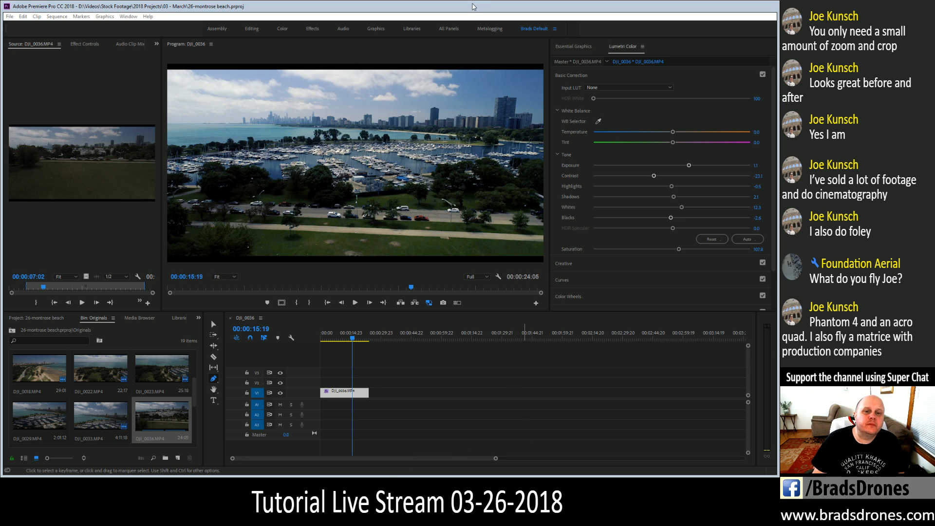
Refine the DJI_0036 grade with contrast -33.3, exposure 1.2, shadows 35.9 and highlights -24.6, and save the project.
left_click(473, 6)
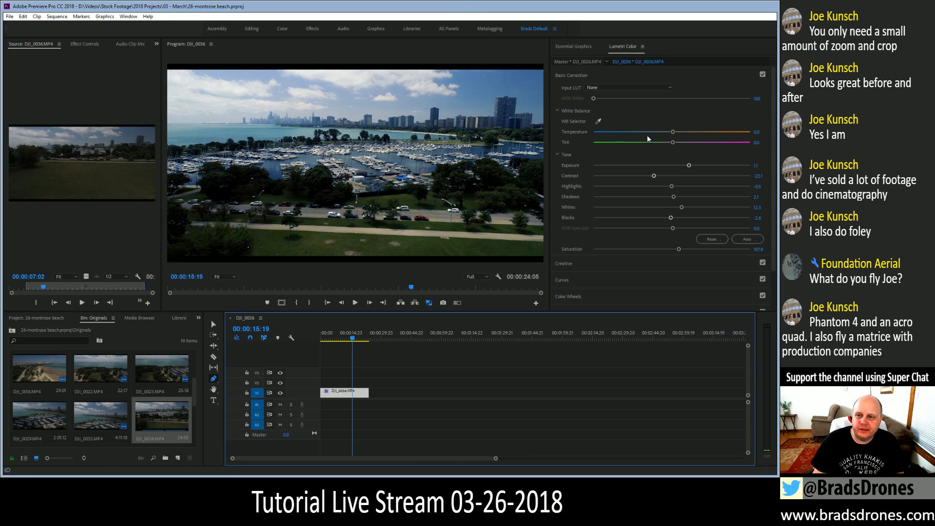
left_click_drag(653, 176, 646, 177)
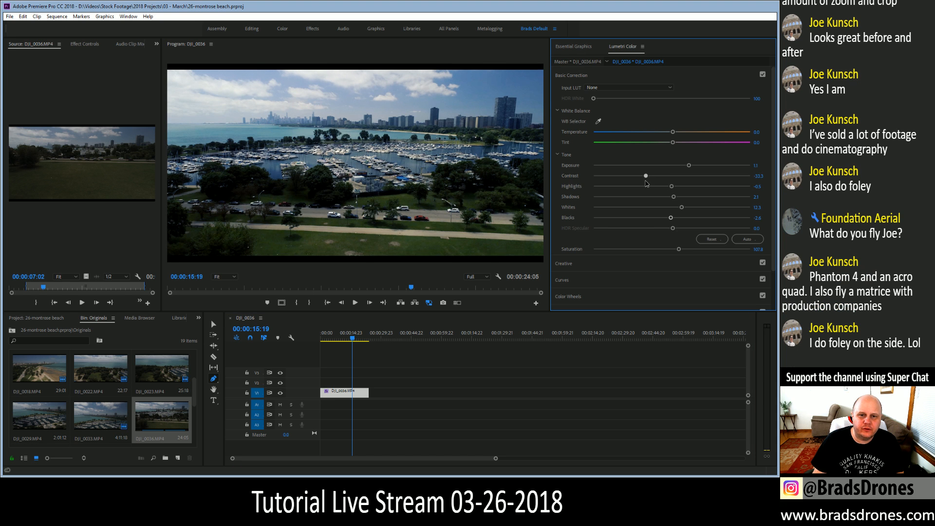
left_click(690, 165)
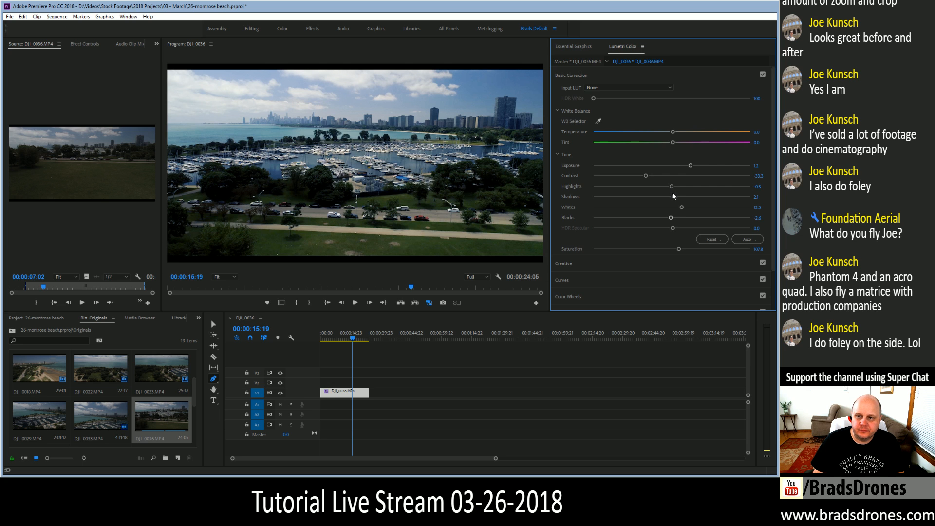
left_click_drag(672, 196, 700, 196)
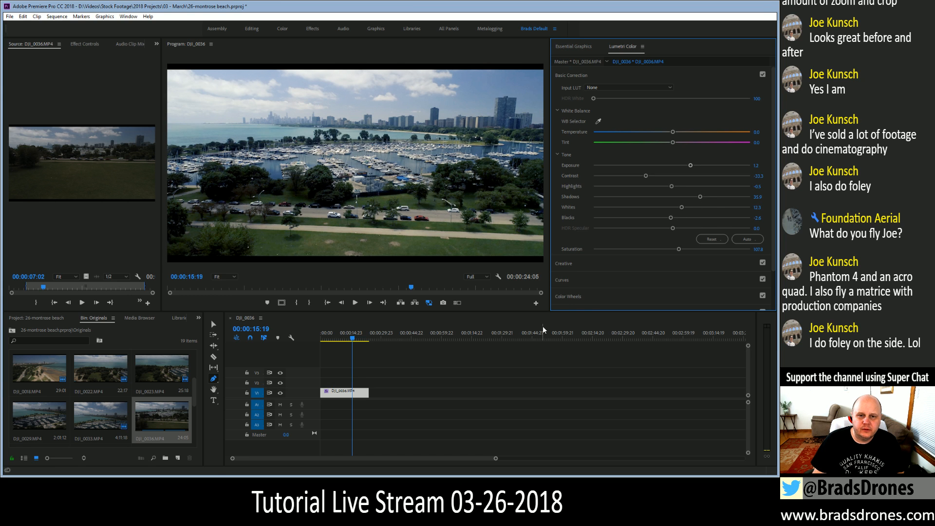
mouse_move(672, 190)
left_mouse_down()
mouse_move(638, 189)
mouse_move(654, 189)
left_mouse_up()
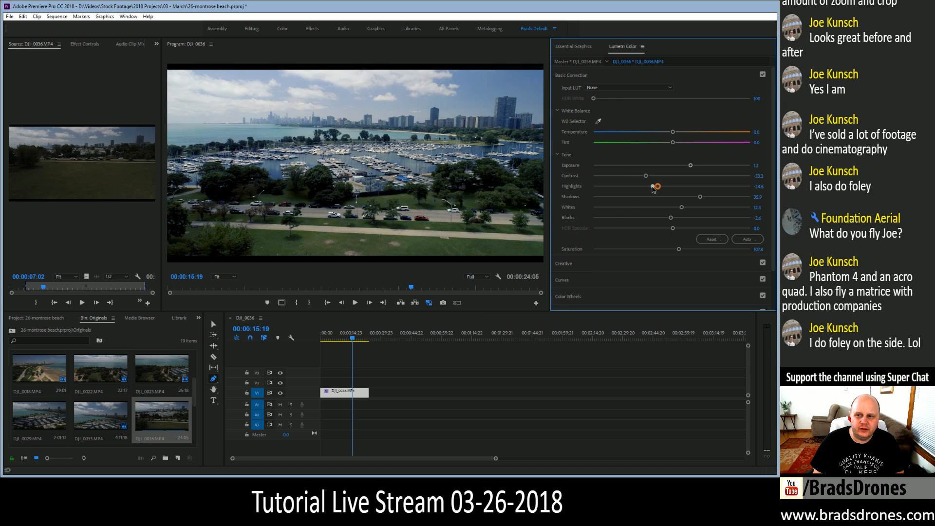
key("ctrl+s")
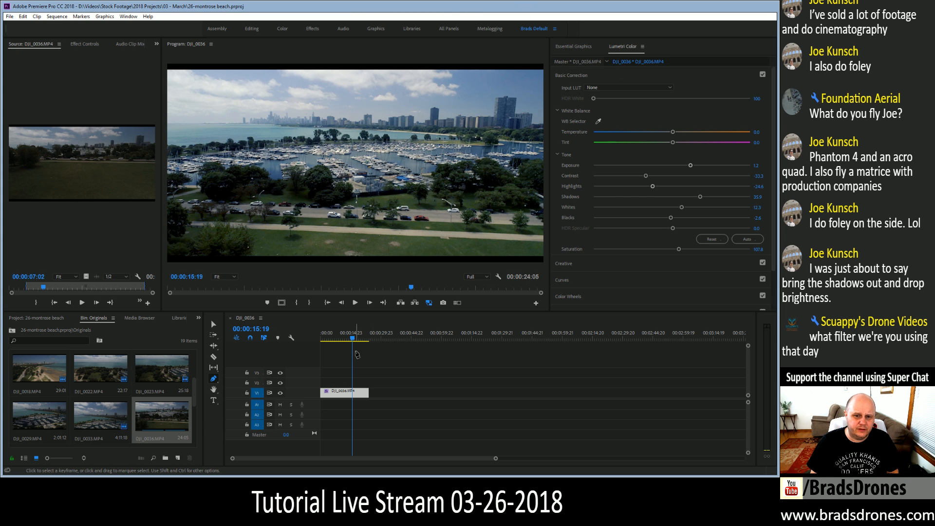
Rename the DJI_0036 sequence as Crane up reveal harbor and close it.
left_click(56, 319)
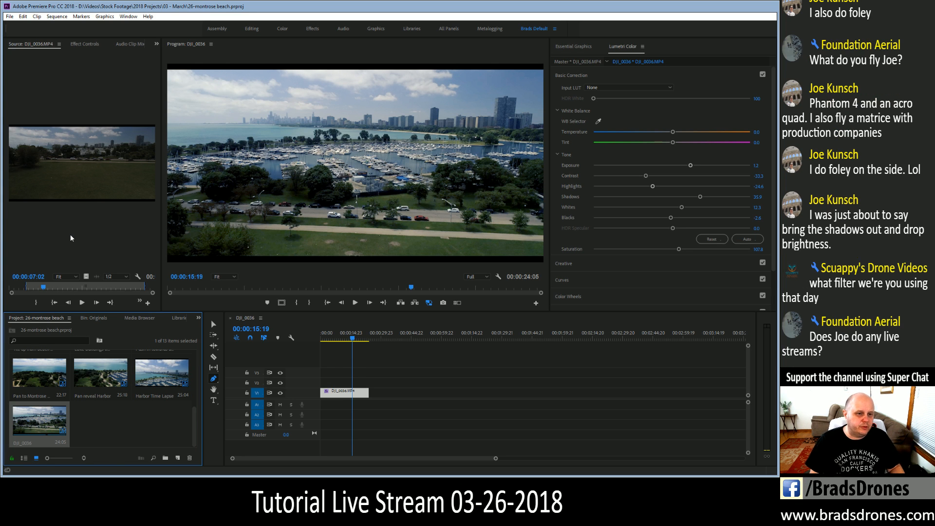
key("Return")
type("Crane up revea")
type("l harbor")
key("Tab")
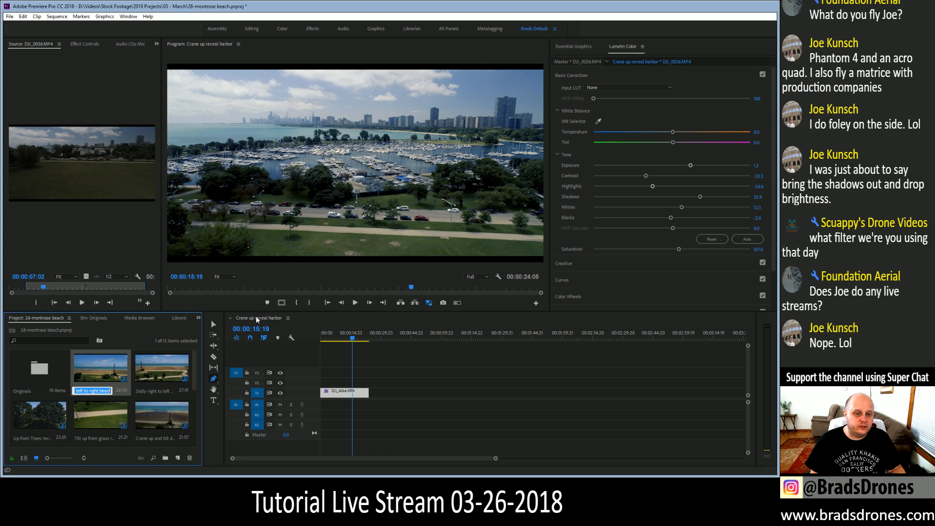
left_click(230, 317)
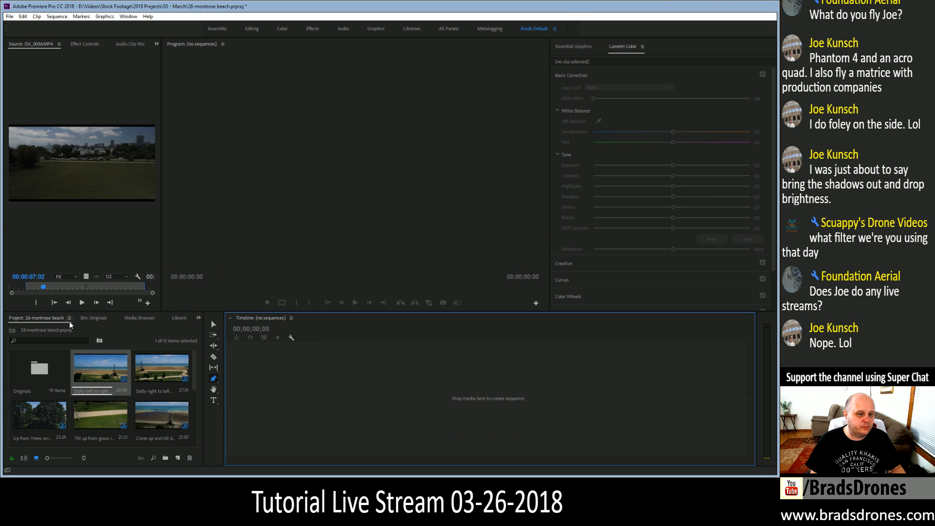
Open DJI_0037 from the Originals bin in an enlarged Source monitor and mark a 00:00:28:16 range ending at 00:00:33:09.
left_click(94, 318)
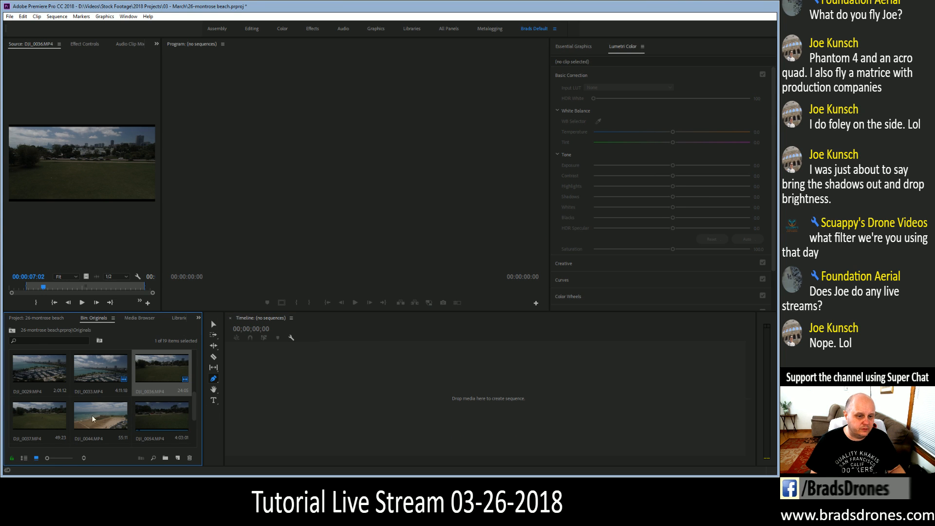
double_click(50, 415)
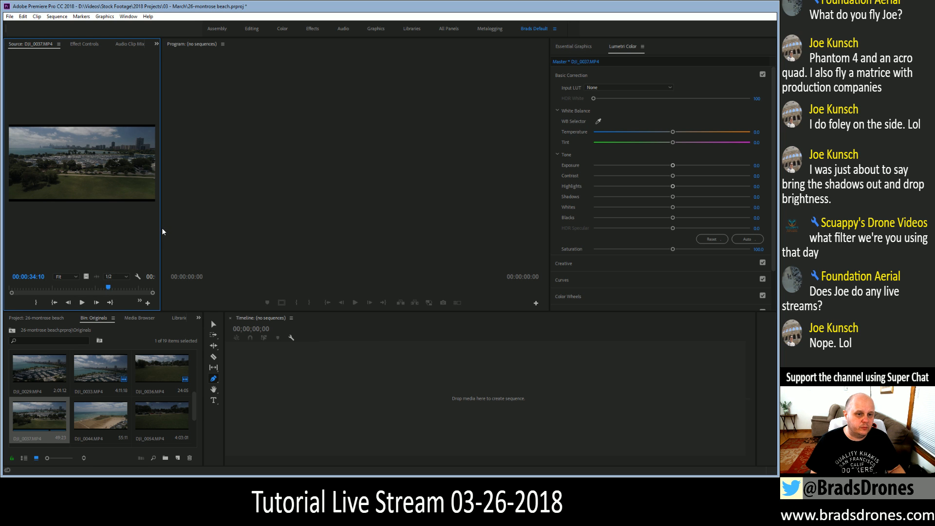
left_click_drag(162, 229, 543, 236)
left_click(149, 288)
mouse_move(144, 300)
left_mouse_down()
mouse_move(107, 309)
mouse_move(438, 289)
mouse_move(219, 302)
mouse_move(90, 304)
mouse_move(151, 288)
mouse_move(40, 296)
mouse_move(358, 291)
left_mouse_up()
key("i")
key("i")
key("o")
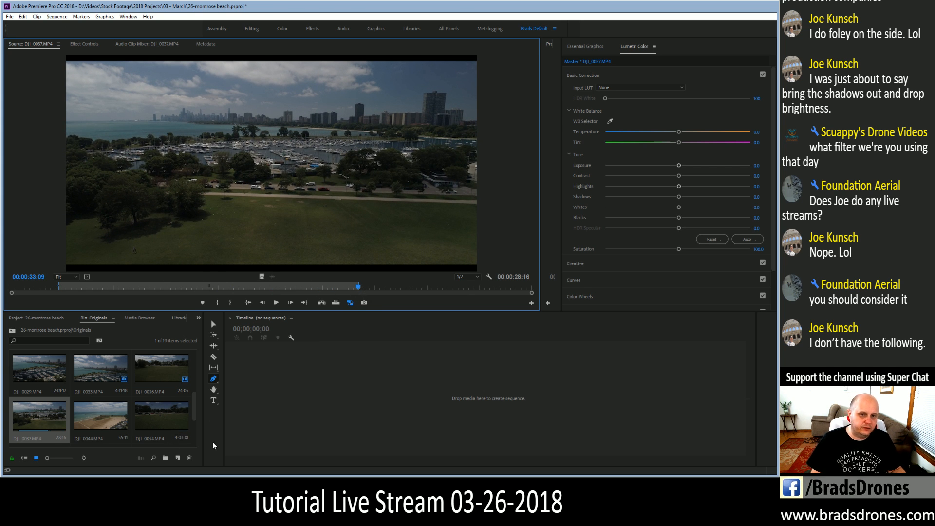
Create a sequence from the trimmed DJI_0037 clip and apply the copied grade with whites 29.6, exposure 0.3 and contrast -22.4.
left_click_drag(263, 276, 310, 397)
left_click_drag(538, 271, 55, 276)
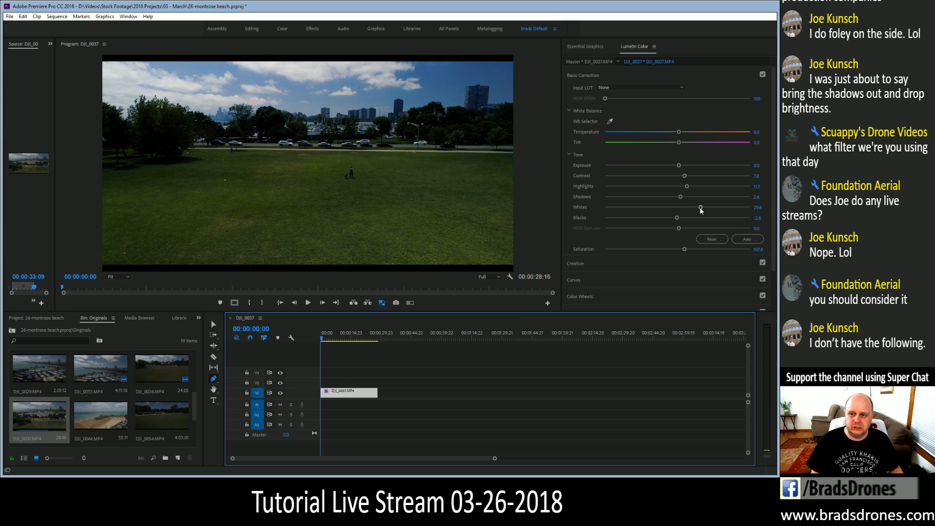
left_click_drag(680, 167, 661, 179)
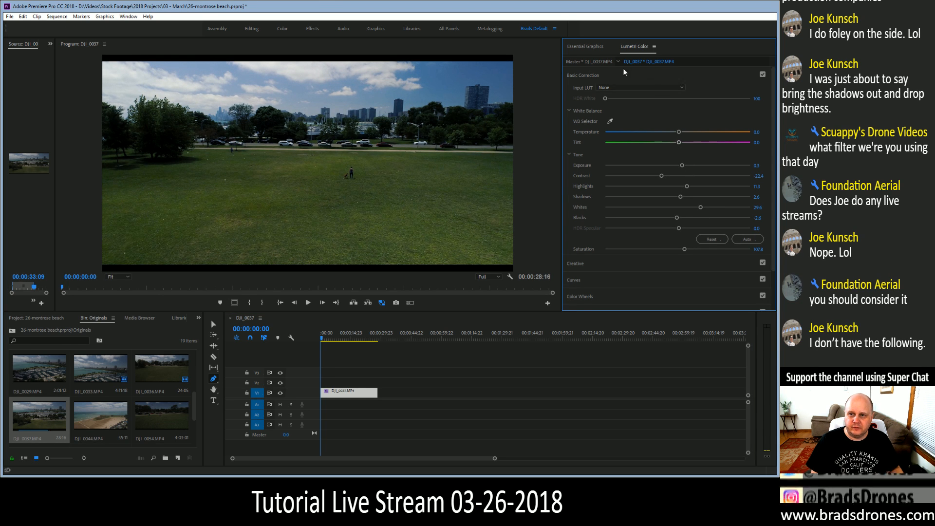
Compare DJI_0037 with and without the SL BIG LDR look at 00:00:12:00 and lower the look's intensity to about 36.
left_click(569, 264)
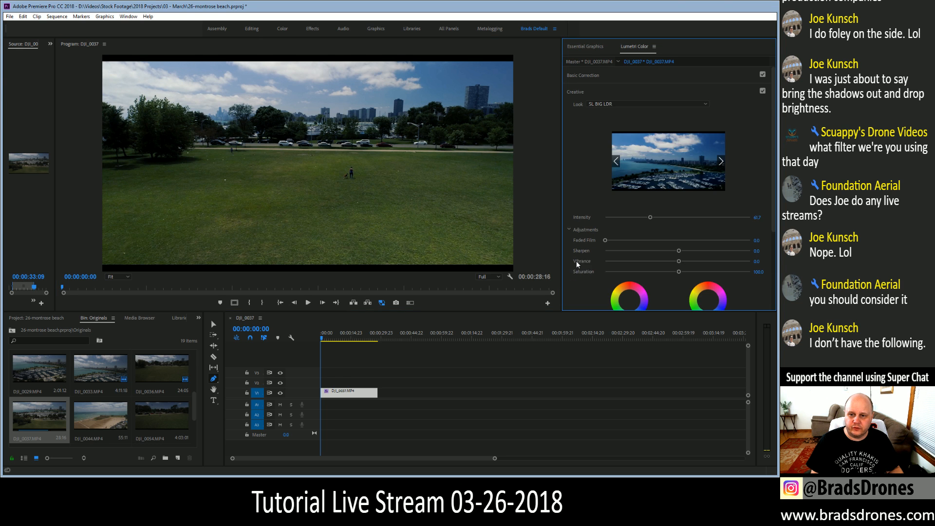
left_click(762, 93)
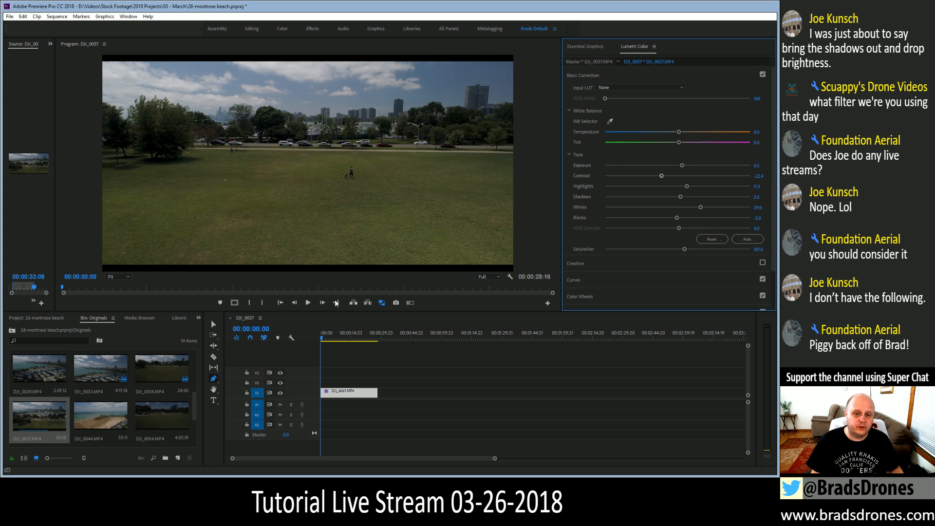
left_click(322, 342)
left_click_drag(324, 339, 345, 339)
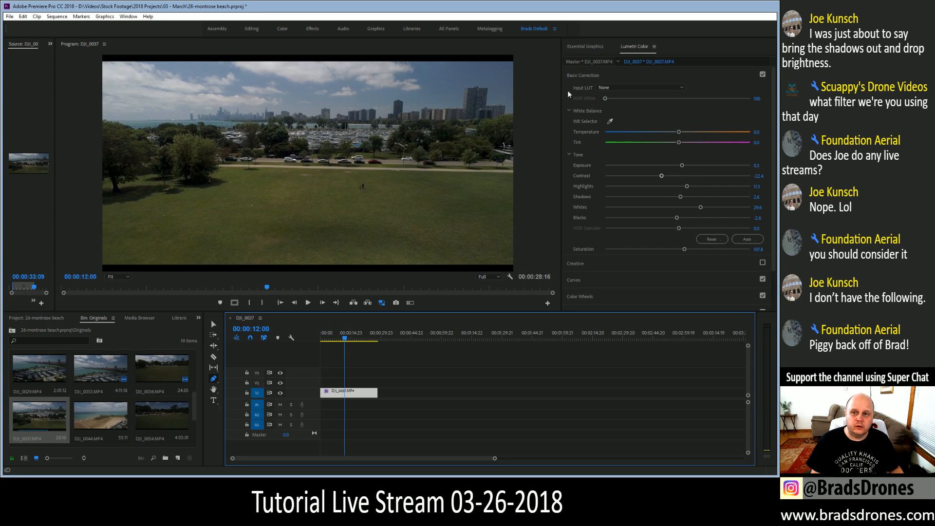
left_click(578, 264)
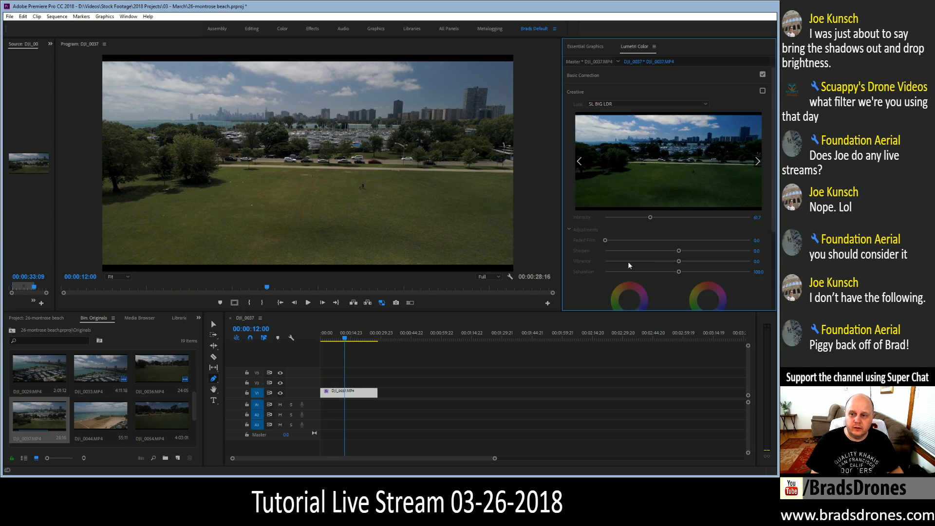
left_click(763, 92)
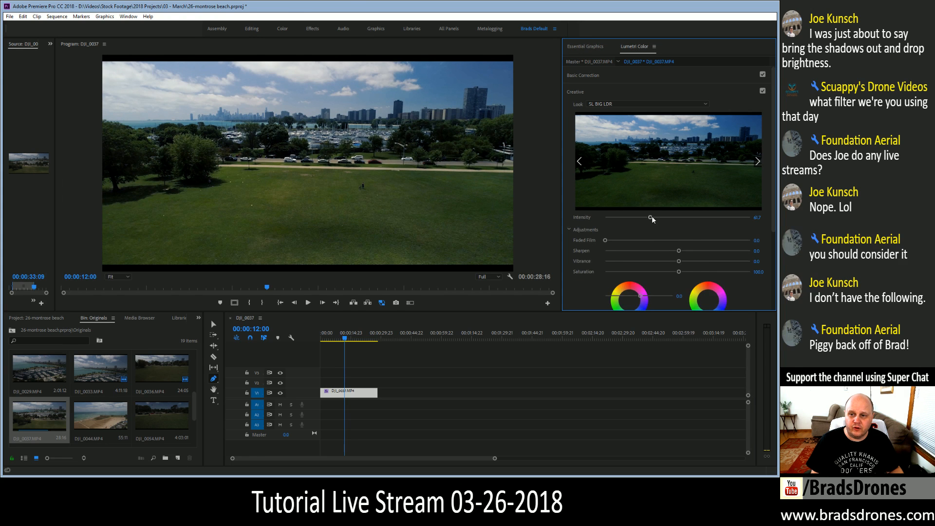
left_click_drag(651, 217, 626, 223)
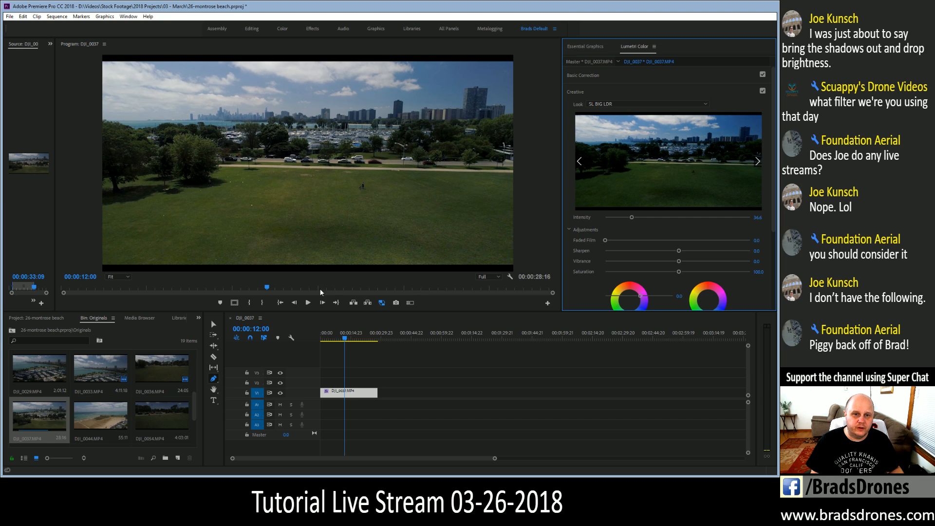
Preview the DJI_0037 sequence from 00:00:12:00, park the playhead at 00:00:18:04 and save the project.
left_click(384, 320)
key("space")
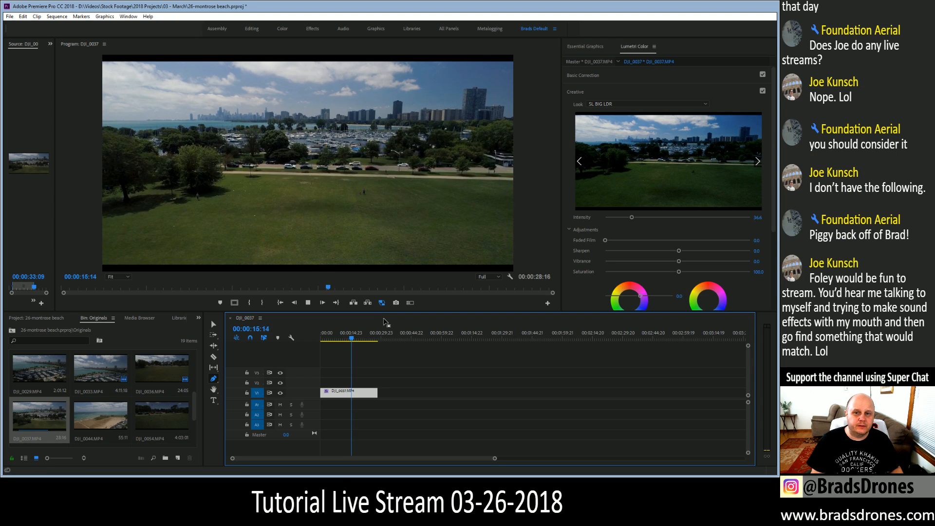
key("space")
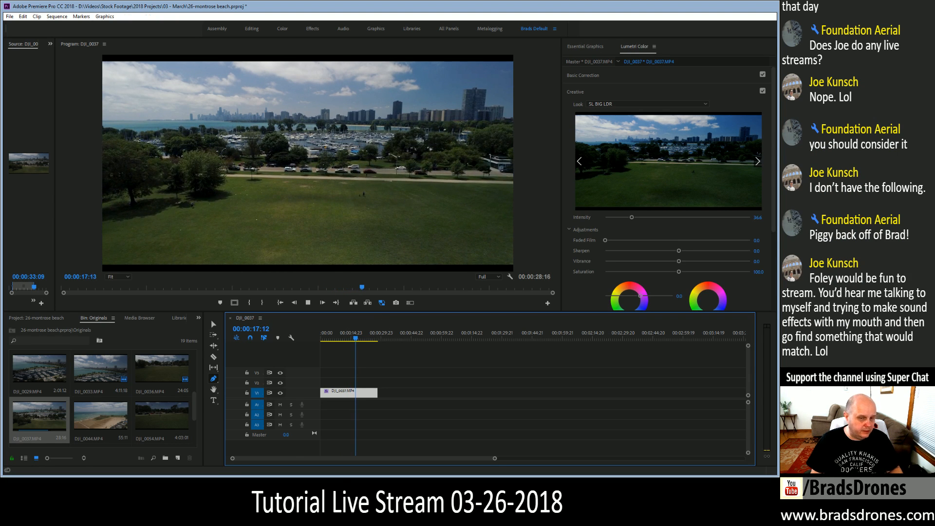
mouse_move(355, 338)
left_mouse_down()
mouse_move(323, 351)
mouse_move(367, 342)
mouse_move(357, 353)
left_mouse_up()
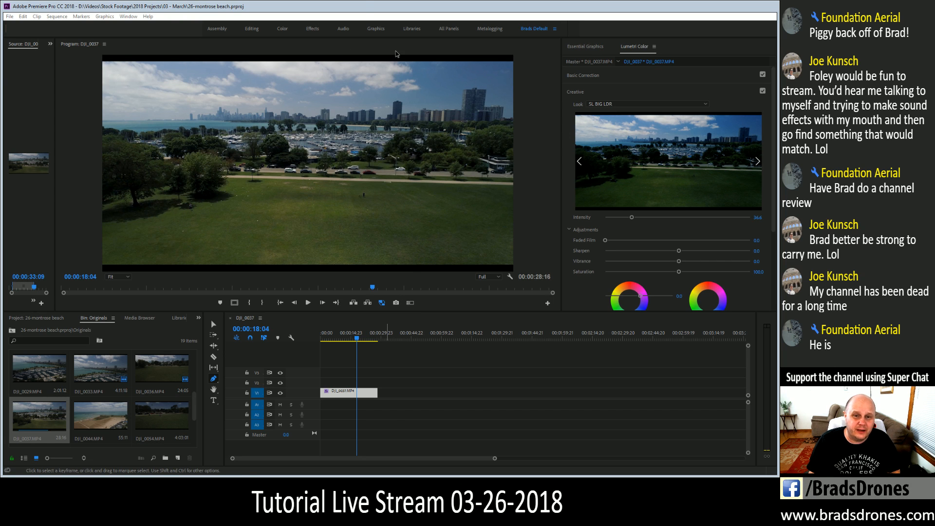
left_click(362, 5)
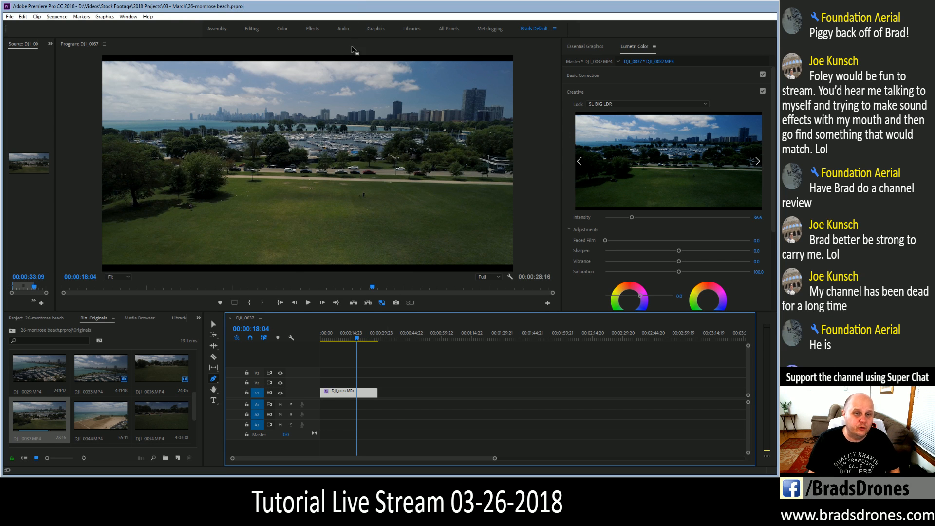
Find DJI_0055 further down the Originals bin and open it in the Source monitor.
left_click(192, 414, "ctrl")
left_click_drag(195, 414, 193, 434)
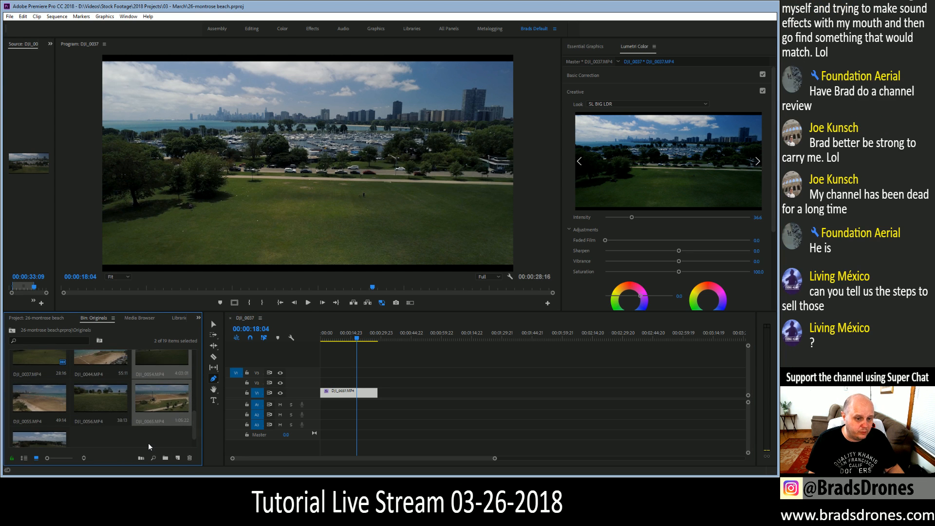
left_click(148, 444)
double_click(39, 408)
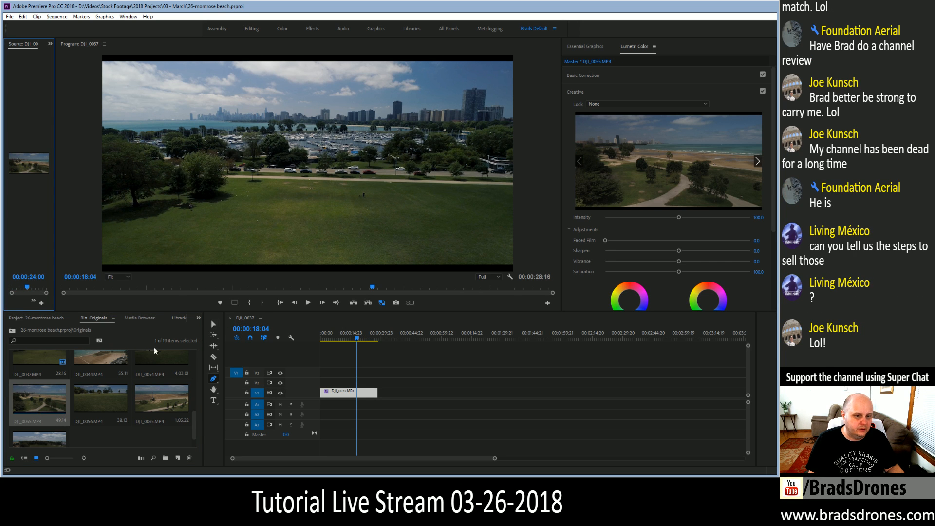
Rename the DJI_0037 sequence as Crane up and away reveal harbor and close it.
left_click(23, 319)
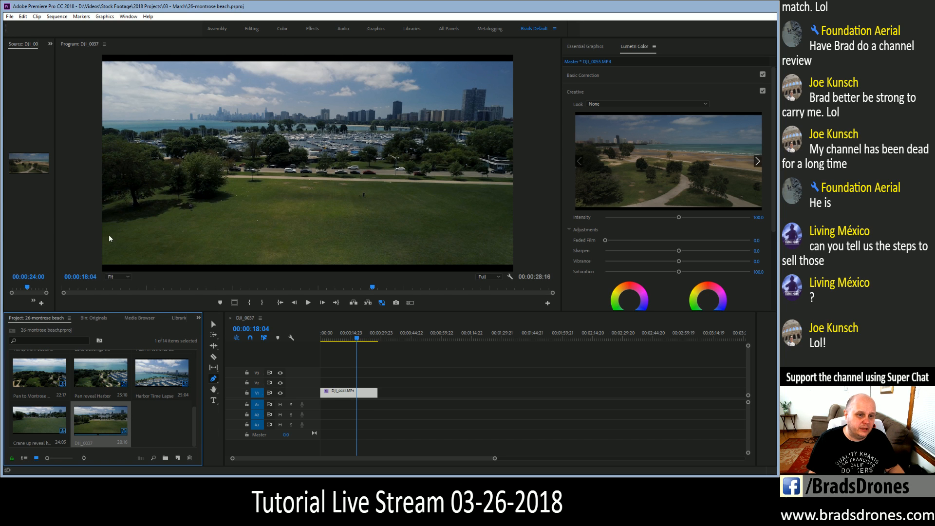
key("Return")
type("Crane up and")
type(" away revela")
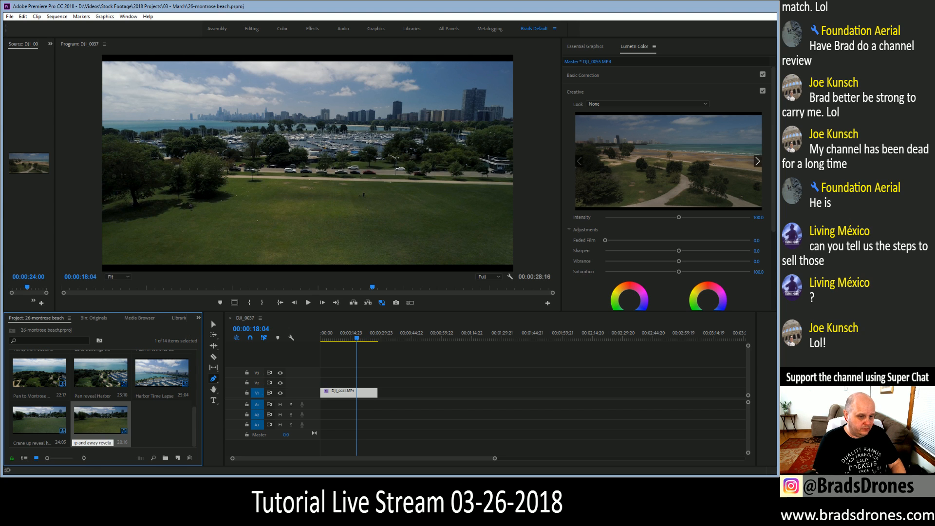
key("BackSpace")
key("BackSpace")
type("al harbor")
key("Tab")
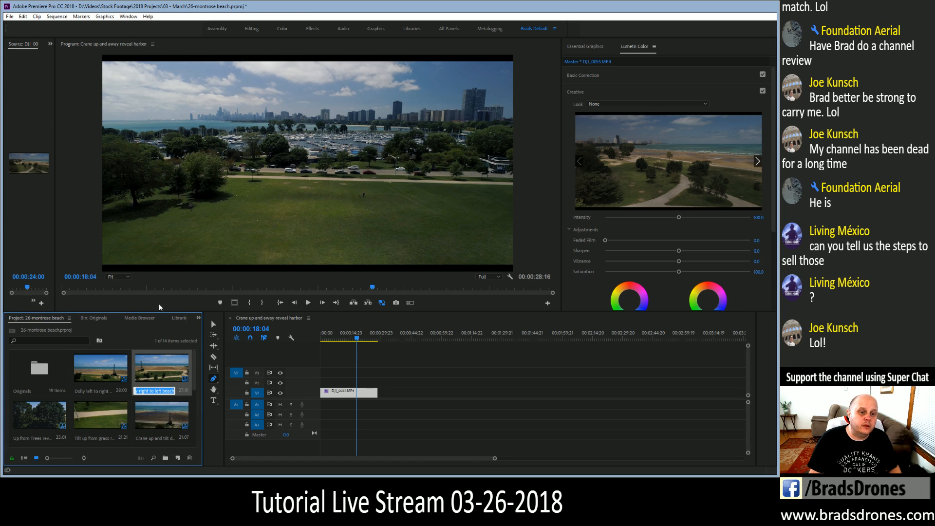
left_click(230, 318)
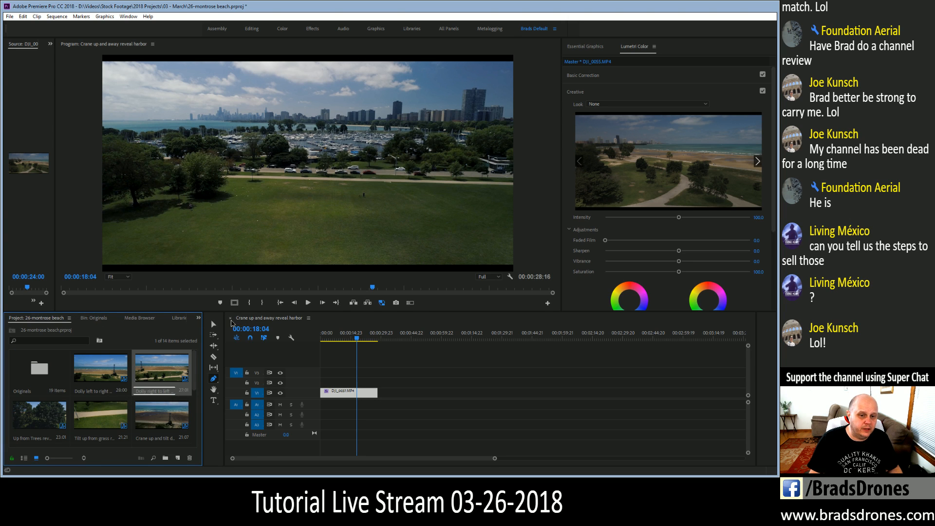
Enlarge the Source monitor, mark the opening 00:00:22:02 of DJI_0055 and preview parts of the range.
left_click_drag(56, 226, 499, 210)
left_click_drag(242, 287, 30, 290)
key("space")
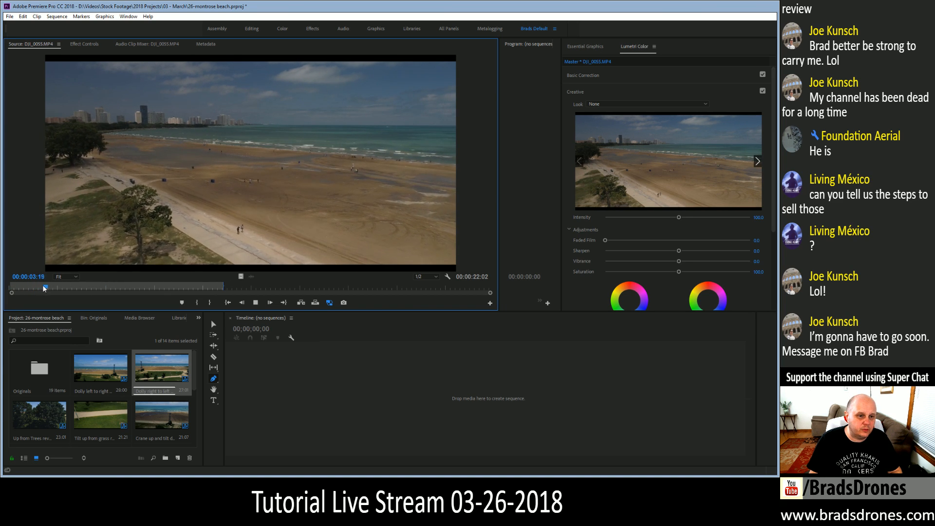
left_click(177, 290)
left_click_drag(177, 293, 183, 292)
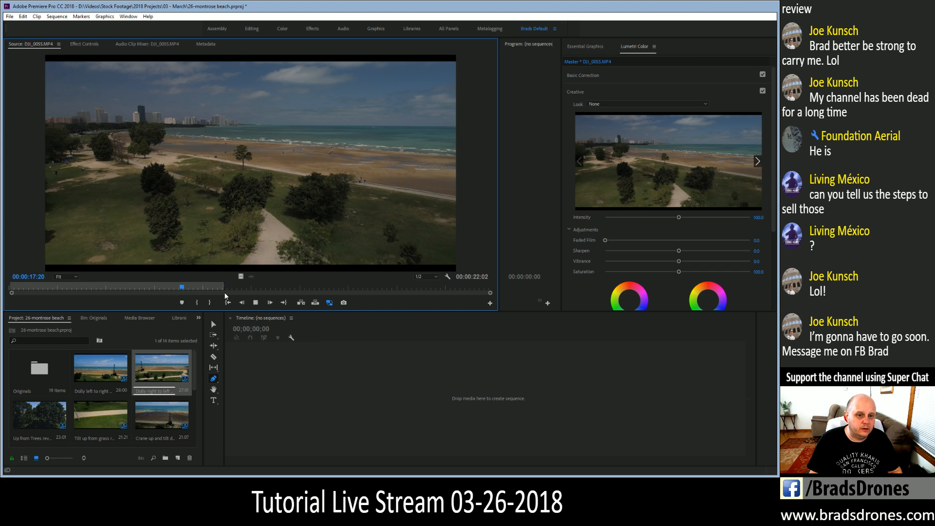
Create a sequence from the trimmed DJI_0055 clip, enlarge the Program monitor and apply the copied Lumetri Color grade at 00:00:05:19.
left_click_drag(274, 358, 274, 359)
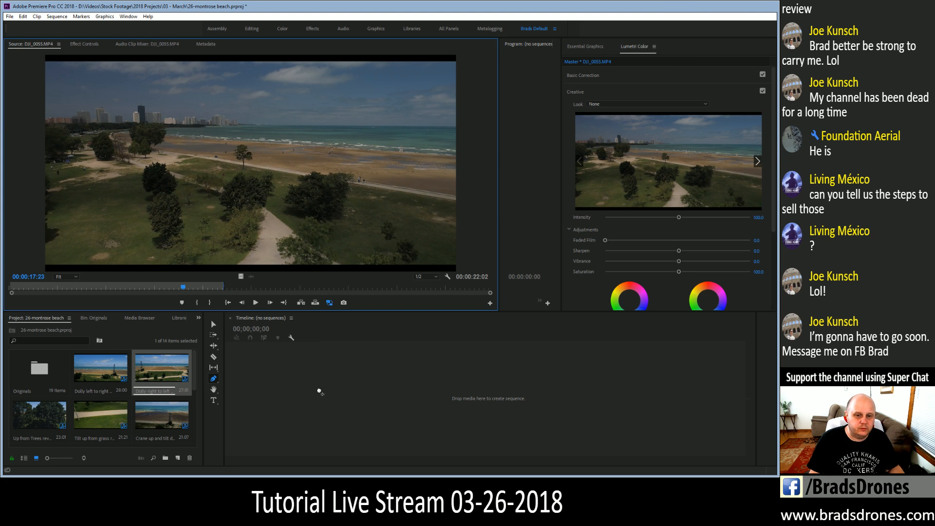
left_click_drag(499, 237, 149, 238)
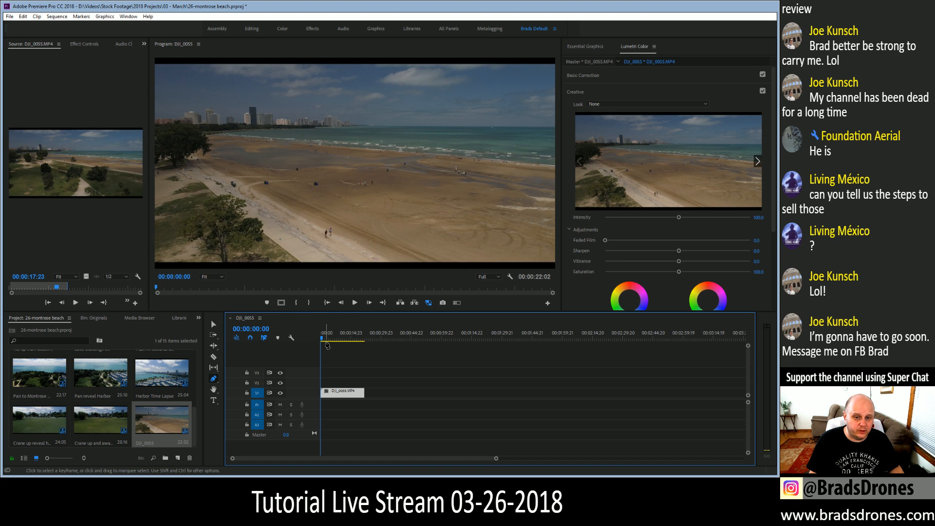
mouse_move(322, 336)
left_mouse_down()
mouse_move(347, 335)
mouse_move(325, 351)
mouse_move(332, 348)
left_mouse_up()
key("ctrl+v")
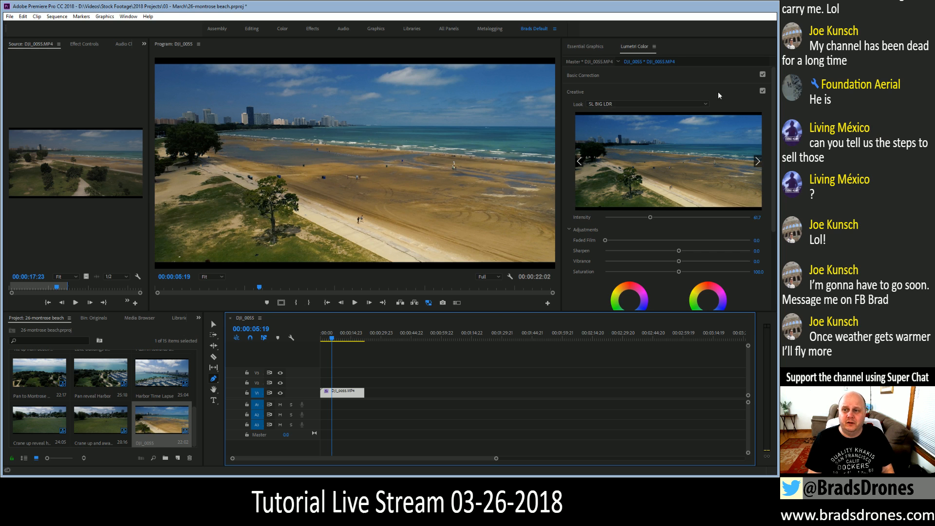
Switch off the Creative look and set Basic Correction exposure to -0.1, highlights 5.3, shadows 15.2, whites about 19 and saturation about 109.
left_click(762, 91)
left_click(583, 74)
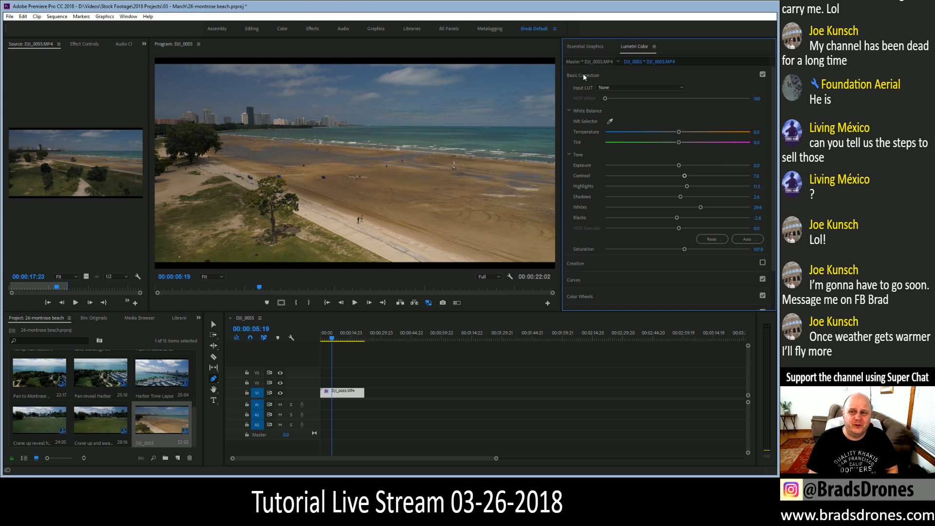
left_click_drag(678, 165, 676, 165)
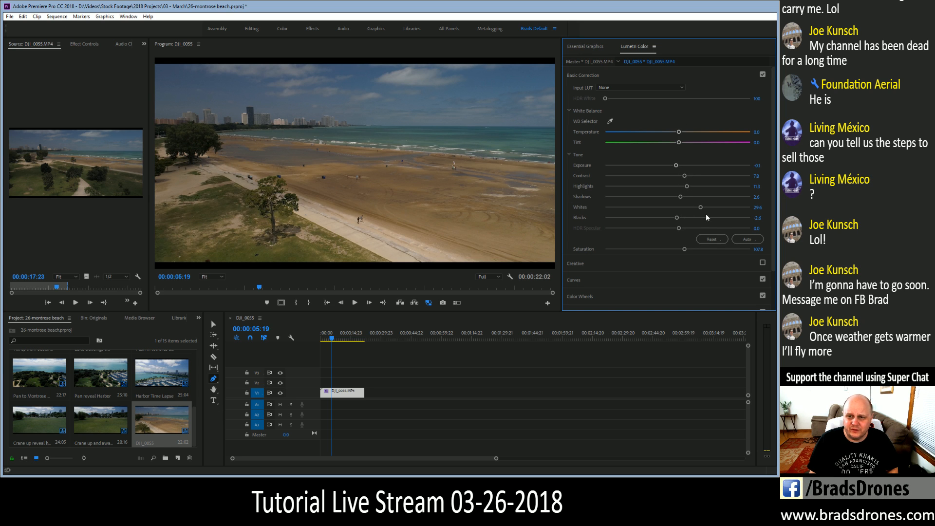
left_click_drag(701, 207, 683, 190)
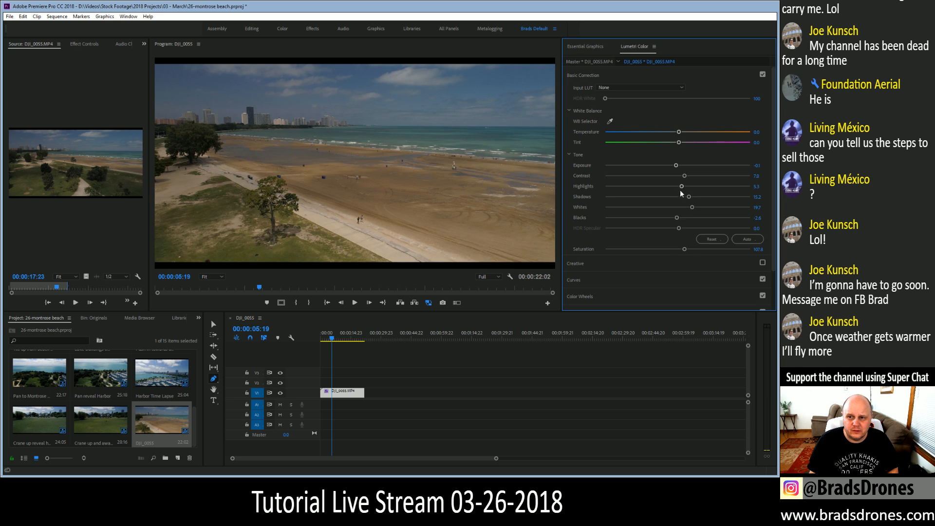
left_click_drag(683, 249, 686, 250)
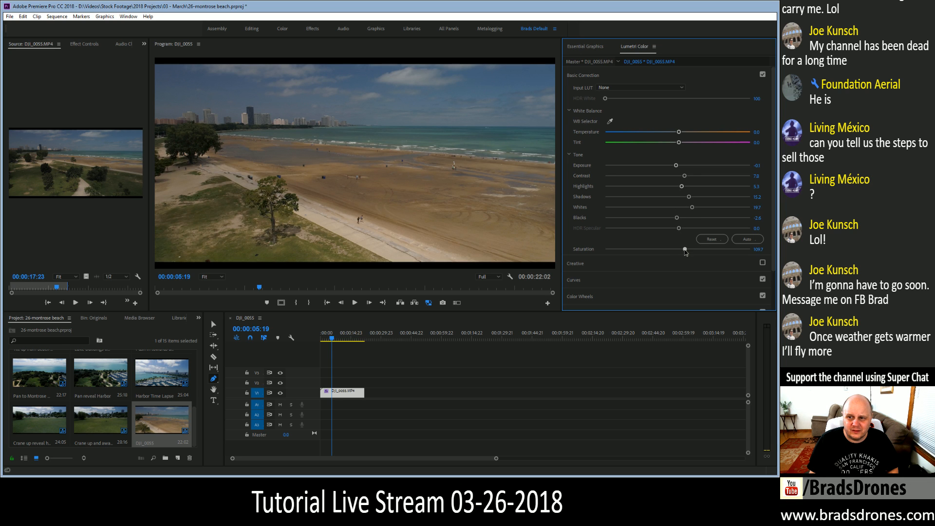
Turn the SL BIG LDR Creative look back on and lower its intensity to about 34.
left_click(572, 263)
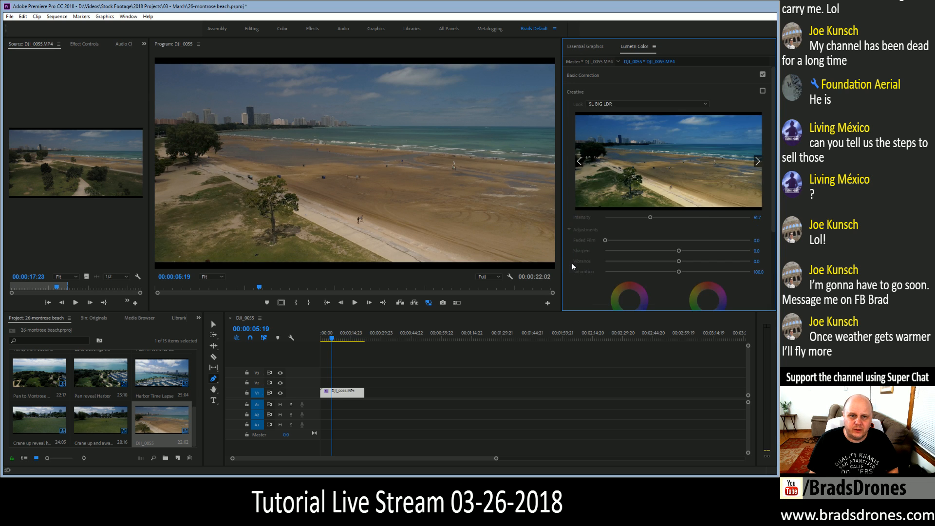
left_click(763, 91)
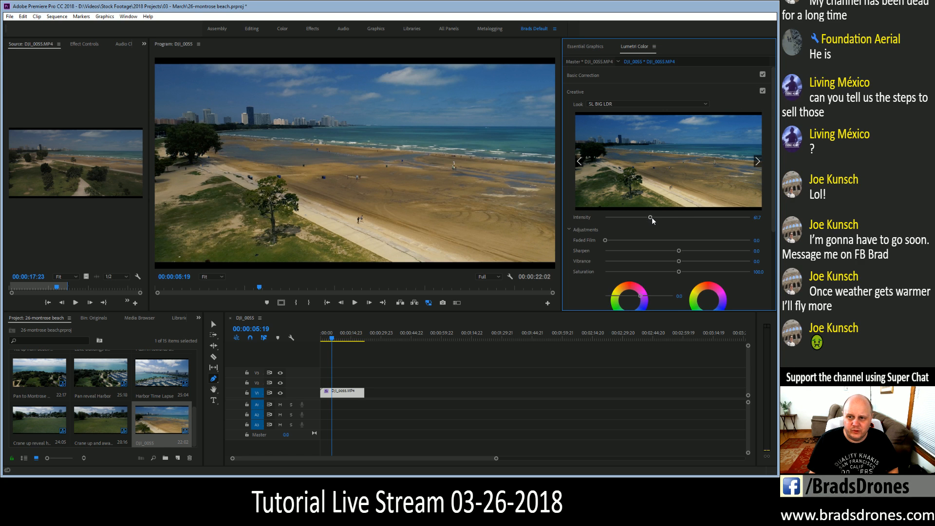
left_click_drag(651, 217, 630, 220)
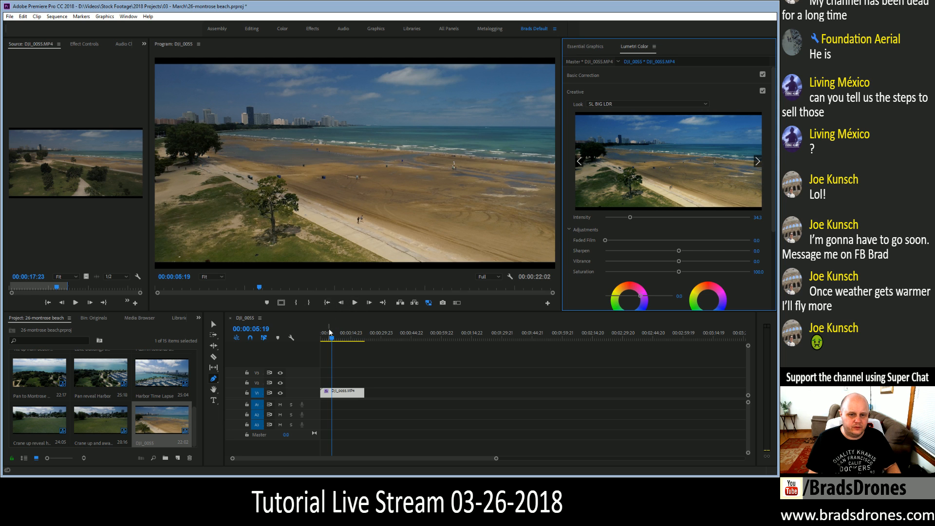
Play the opening, ripple-trim the clip's start to 00:00:02:15 and preview the shortened sequence, ending on the frame at 00:00:15:04.
left_click(327, 302)
key("space")
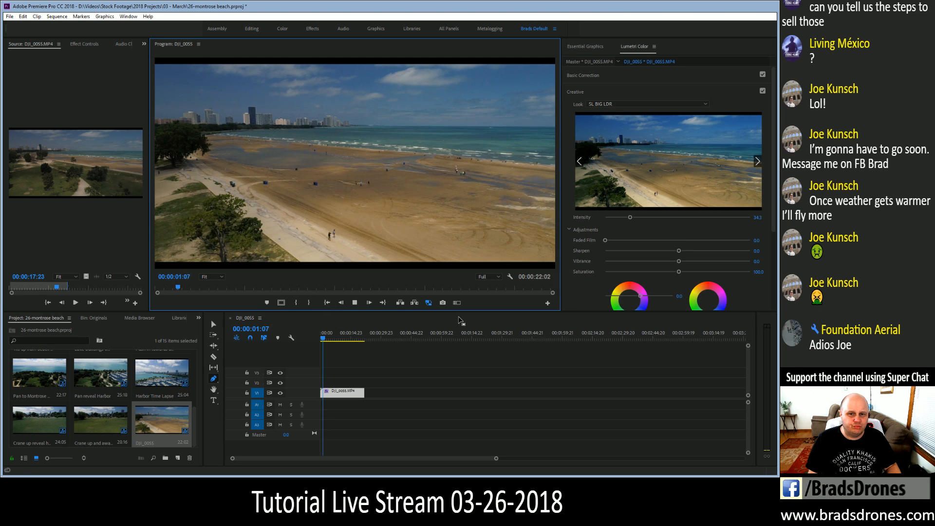
key("space")
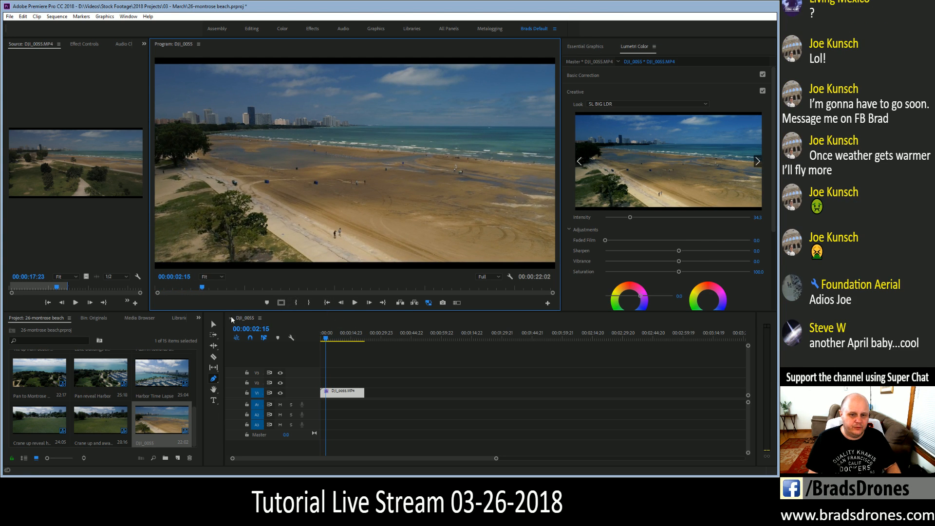
left_click(213, 346)
left_click_drag(321, 392, 331, 393)
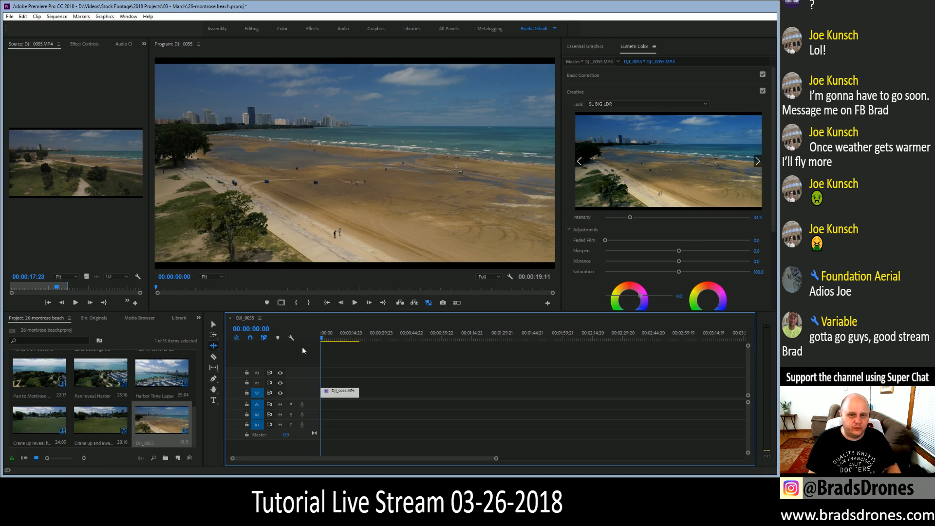
key("space")
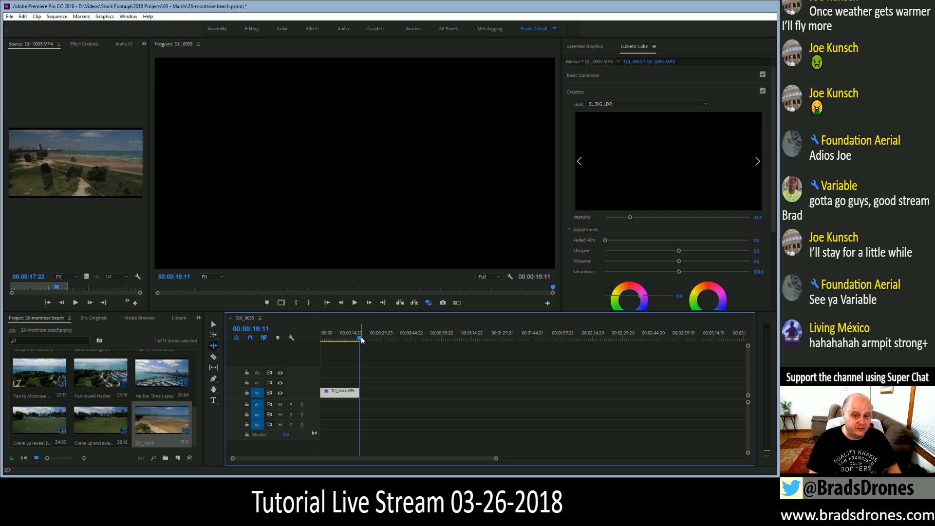
left_click_drag(362, 338, 351, 338)
key("v")
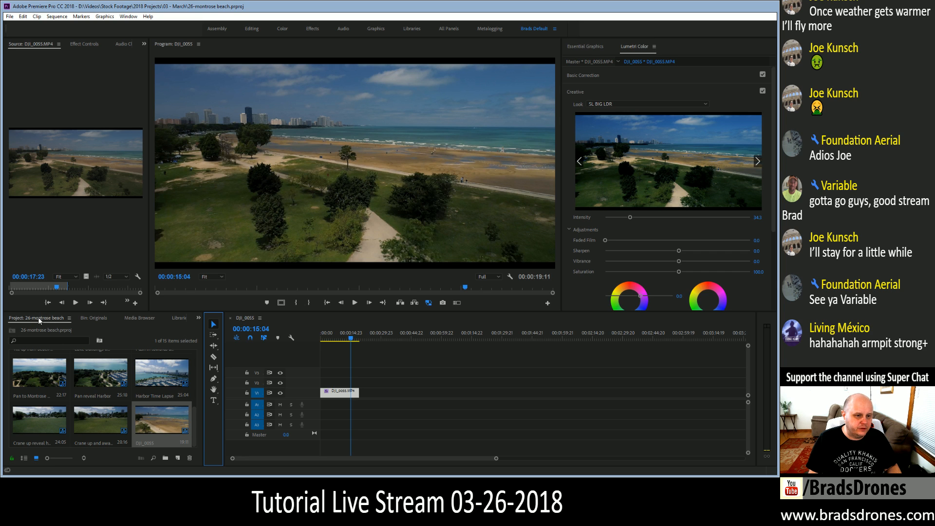
Rename the DJI_0055 sequence as Pull back from beach follow cloud shadows and save the project.
left_click(161, 445)
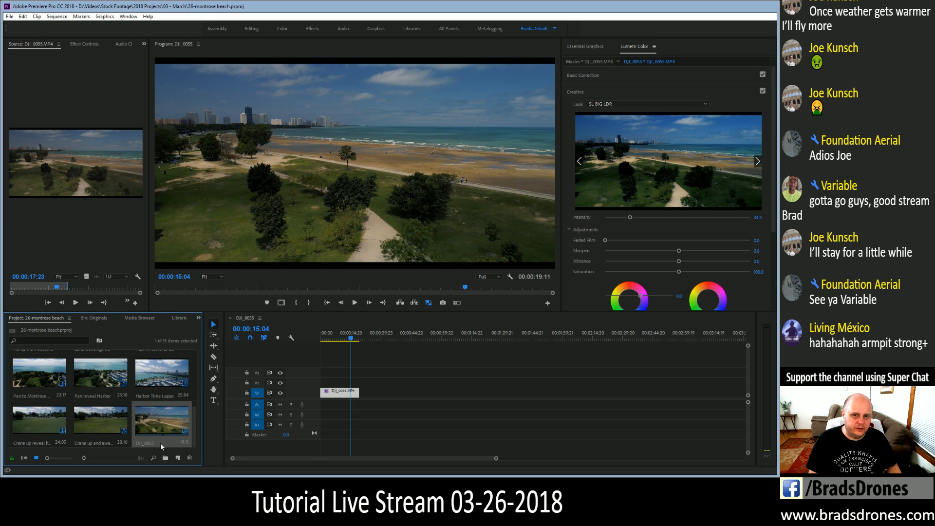
key("Return")
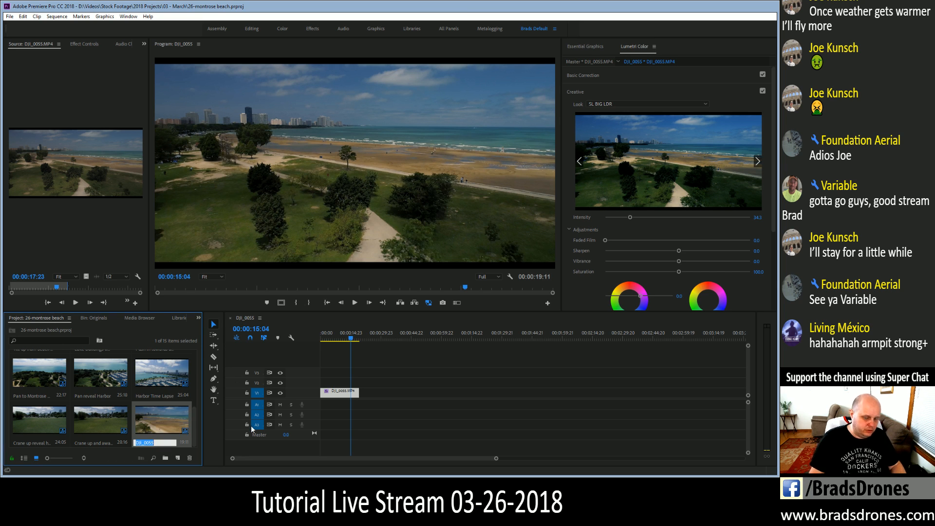
type("P")
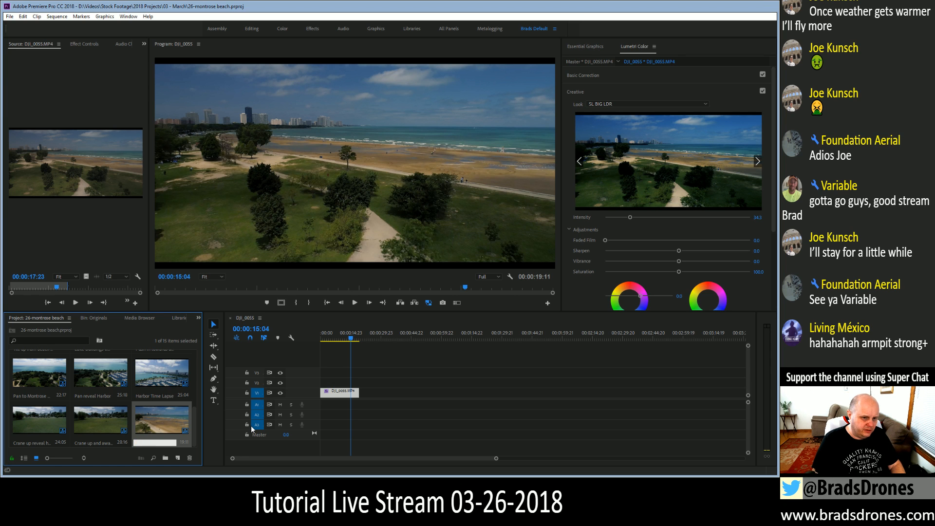
type("ull b")
type("ack from beach")
type(" follow")
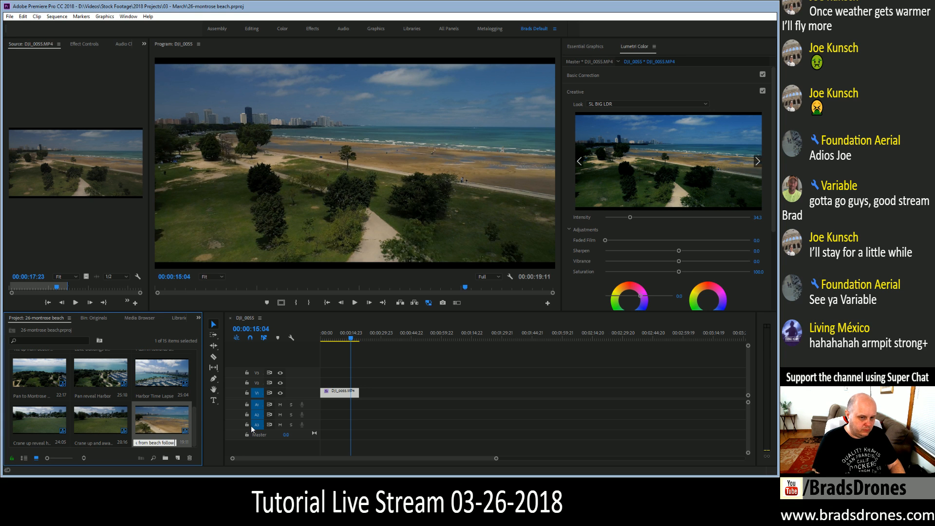
type(" cloud sha")
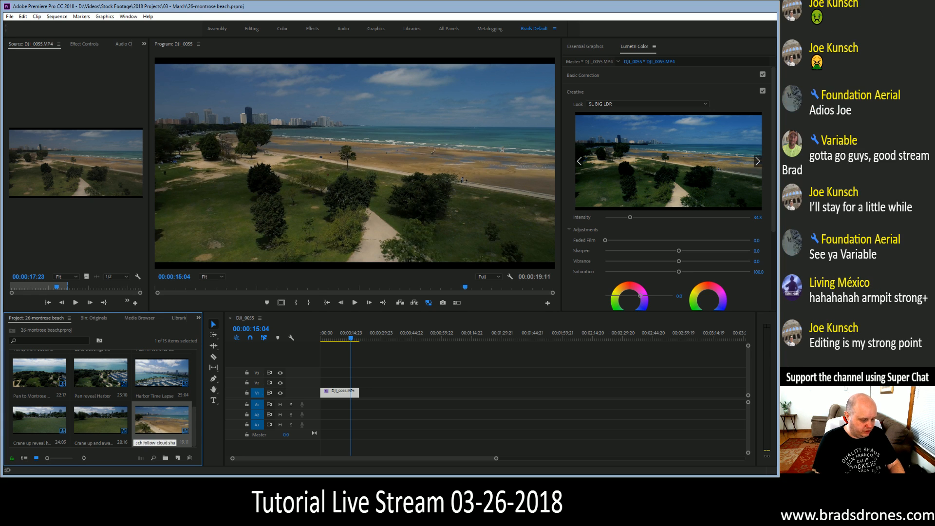
type("dows")
key("Tab")
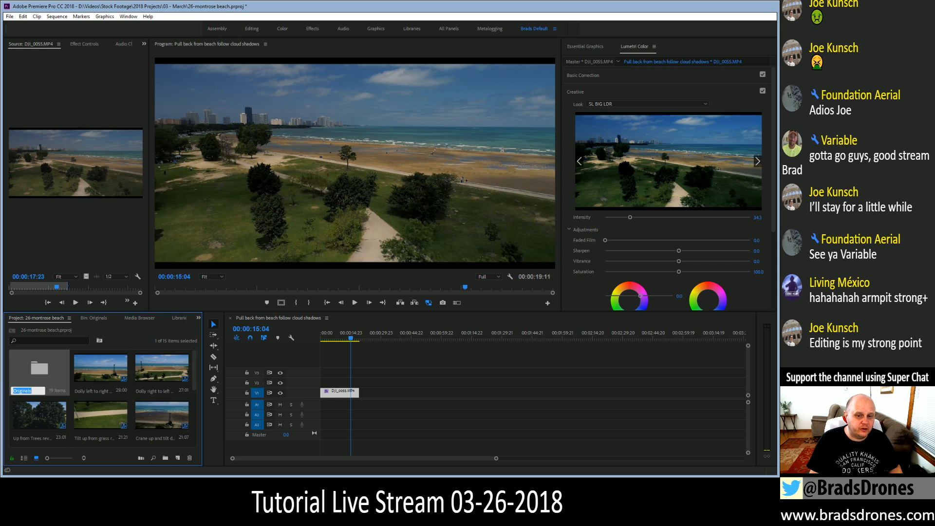
key("Escape")
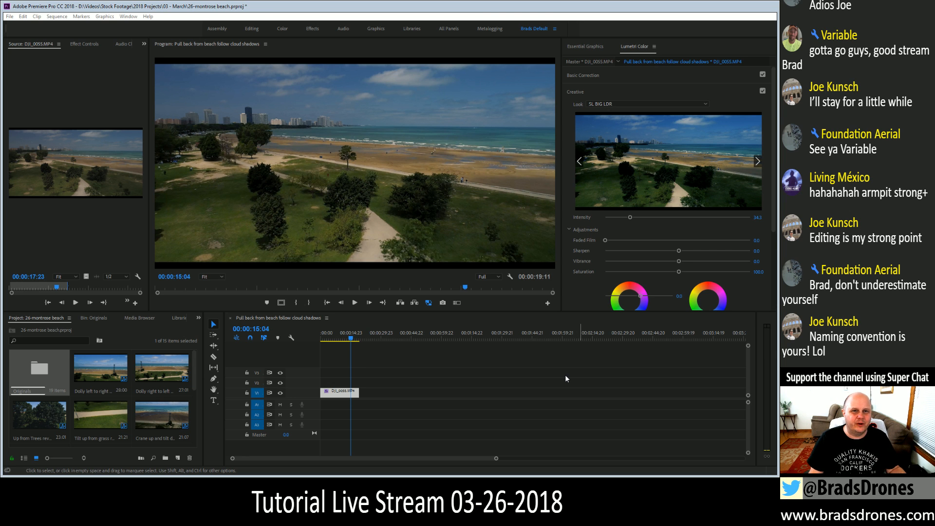
key("ctrl+s")
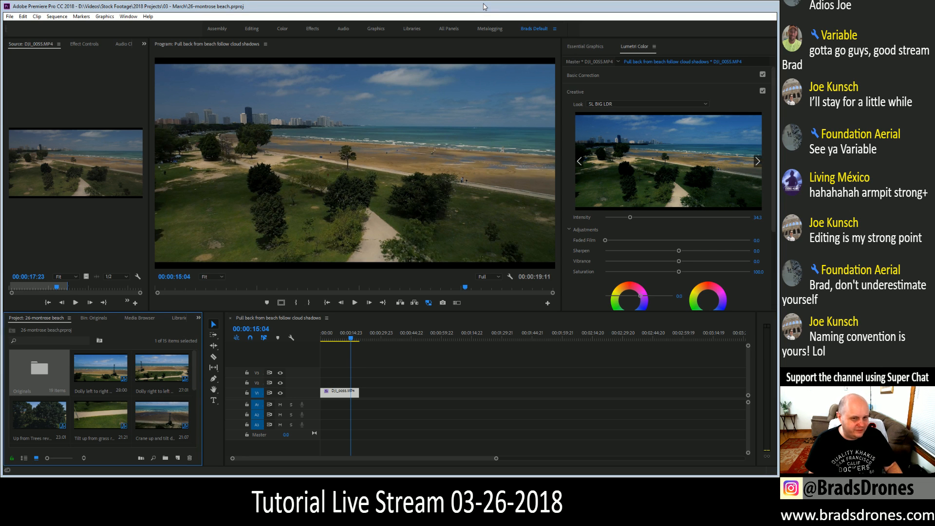
Close the finished sequence and open DJI_0056 from the Originals bin in an enlarged Source monitor.
left_click(230, 319)
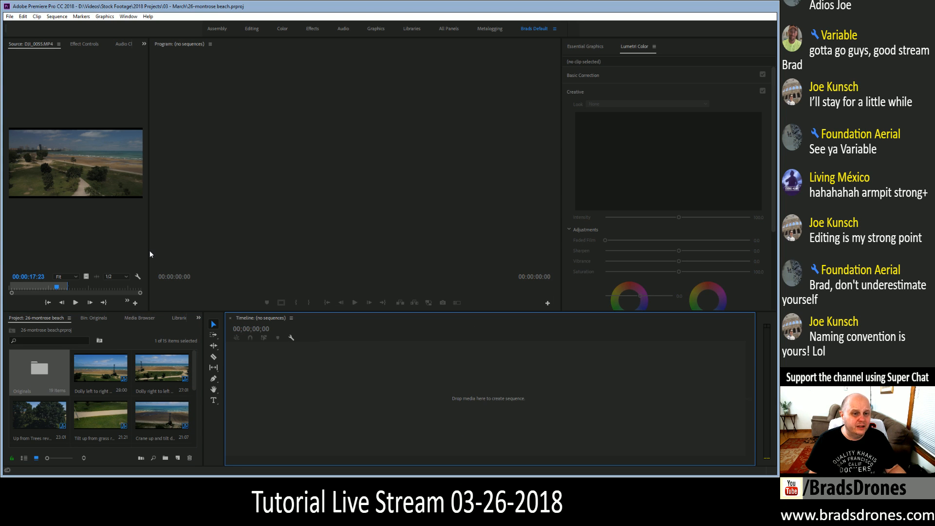
left_click_drag(150, 250, 530, 267)
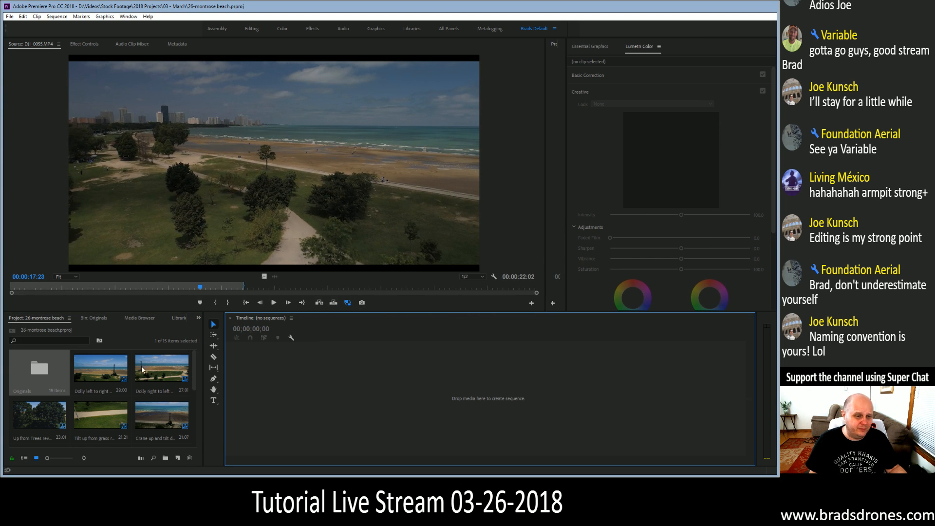
left_click(93, 318)
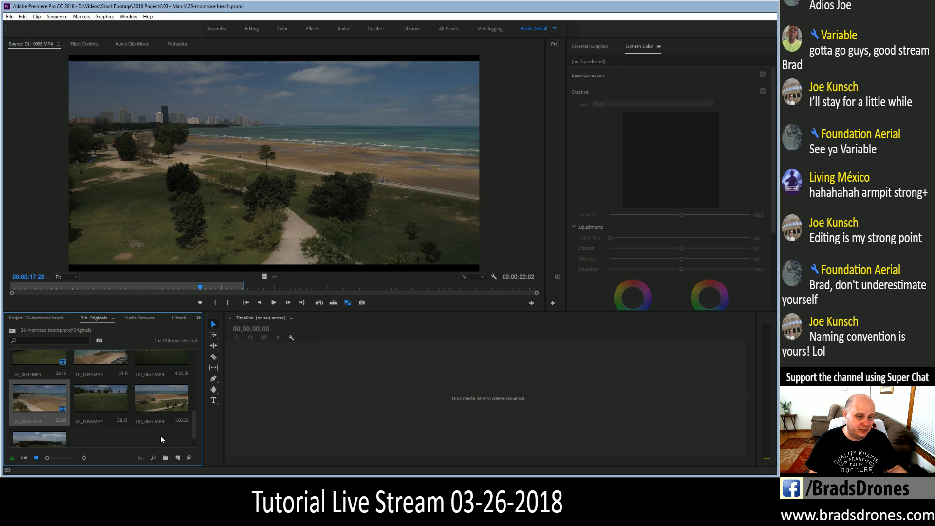
double_click(101, 398)
Mark the DJI_0056 range in the Source monitor with an In point at 00:00:07:21 and an Out point at 00:00:32:07.
left_click_drag(284, 289, 119, 318)
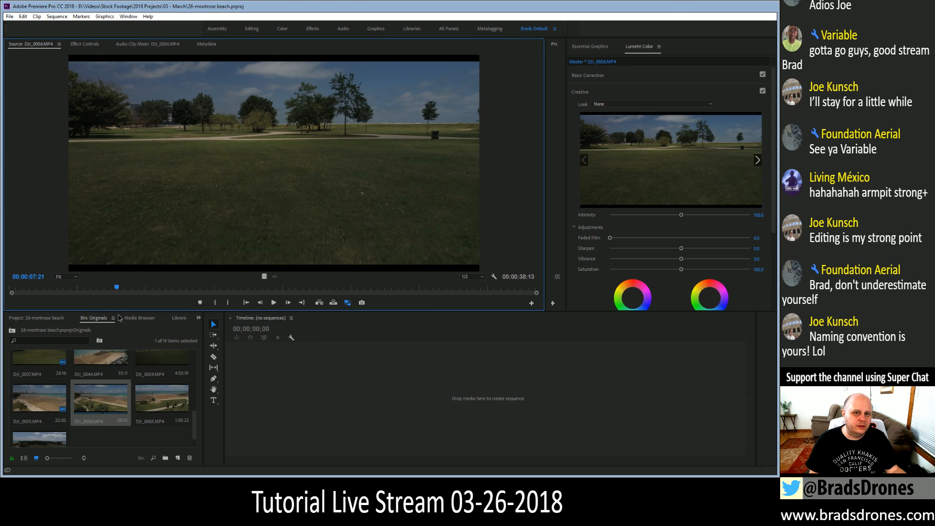
key("i")
key("space")
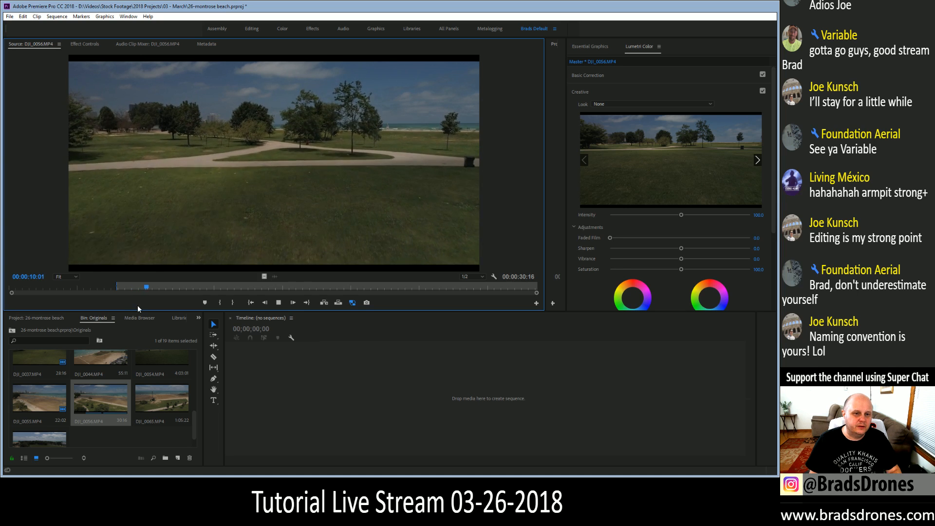
mouse_move(157, 286)
left_mouse_down()
mouse_move(397, 291)
mouse_move(408, 300)
mouse_move(451, 288)
left_mouse_up()
key("o")
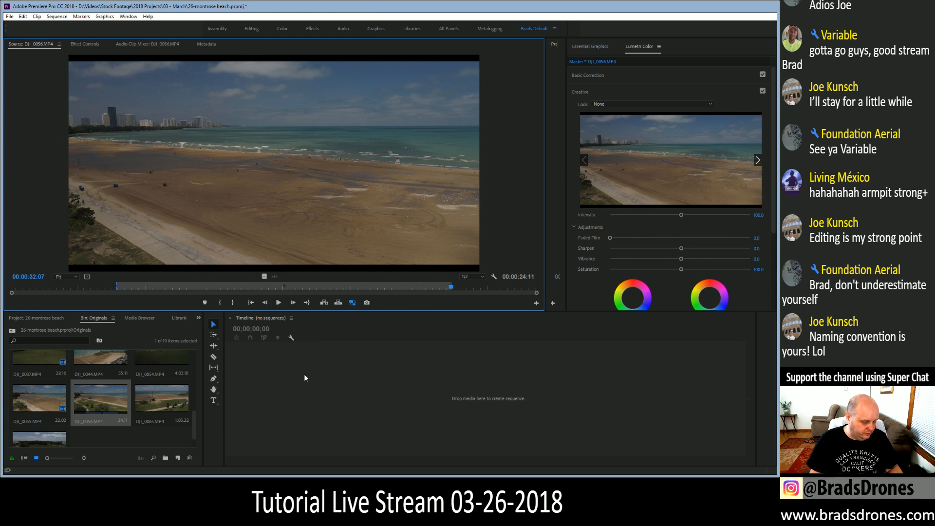
Create a sequence from the trimmed DJI_0056 clip, enlarge the Program monitor and apply the copied Lumetri Color grade.
left_click_drag(264, 276, 284, 393)
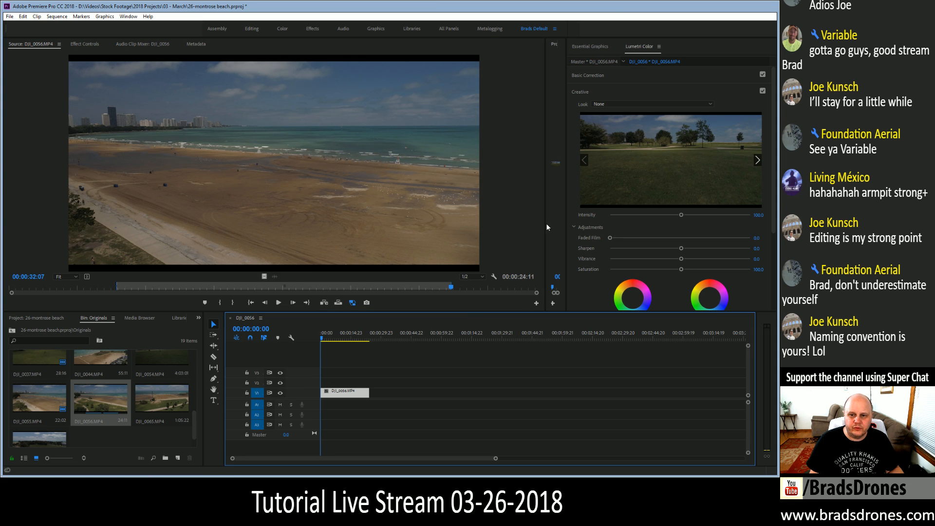
left_click_drag(545, 225, 133, 225)
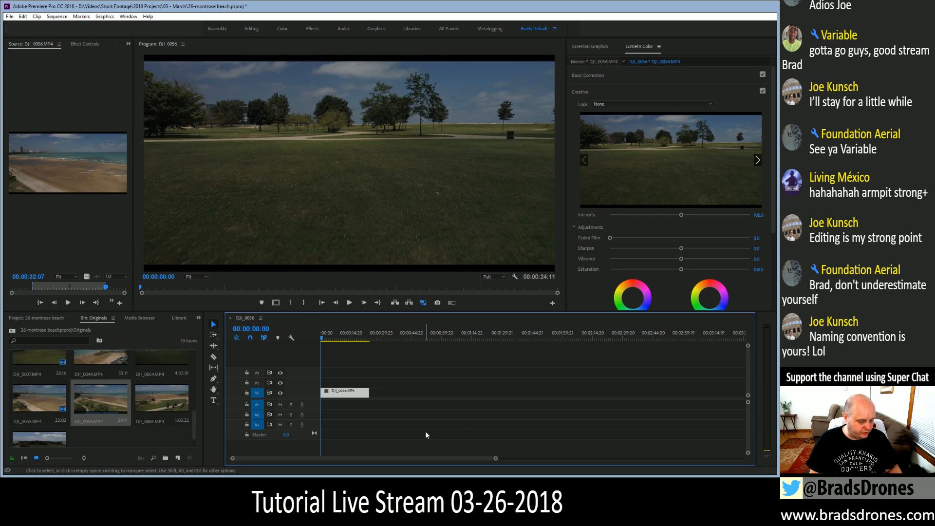
key("ctrl+v")
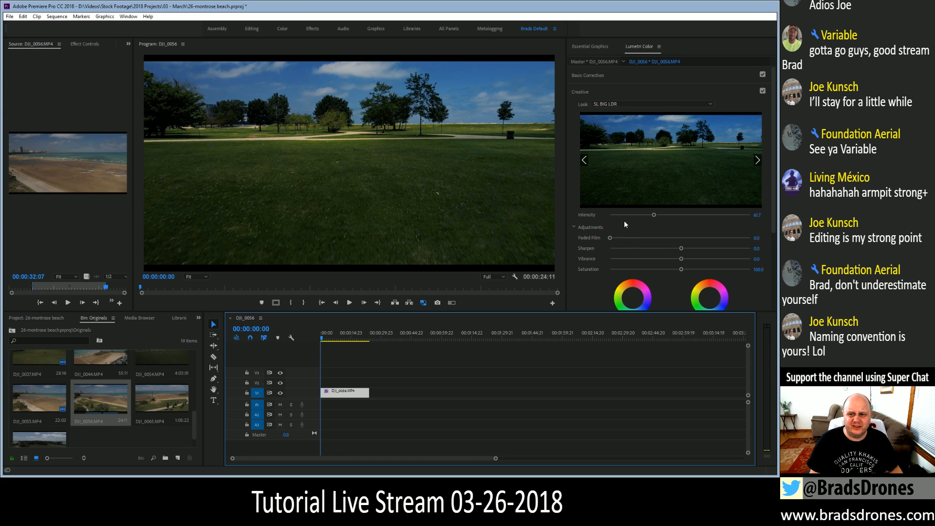
Set the look intensity to about 31, exposure to 0.6 and contrast to 0.3, review the grade at 00:00:13:09 and save.
left_click_drag(654, 215, 632, 220)
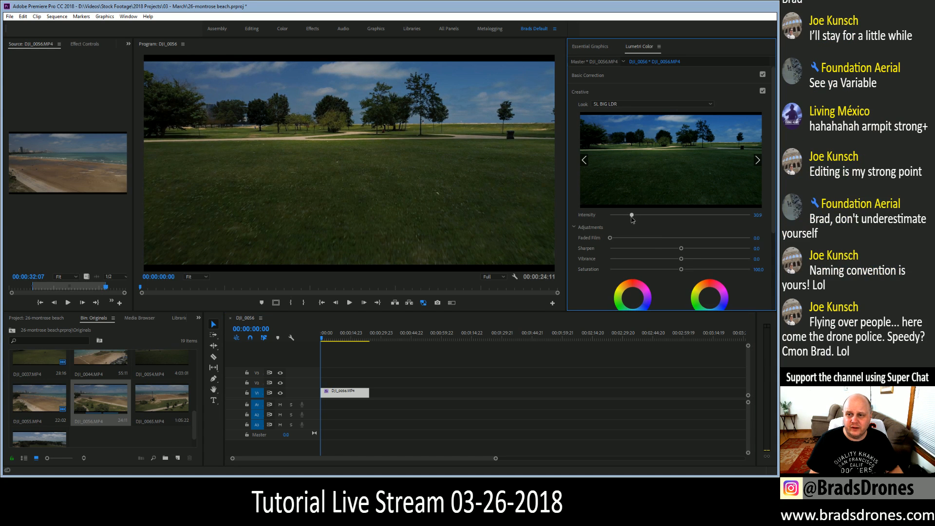
left_click(596, 75)
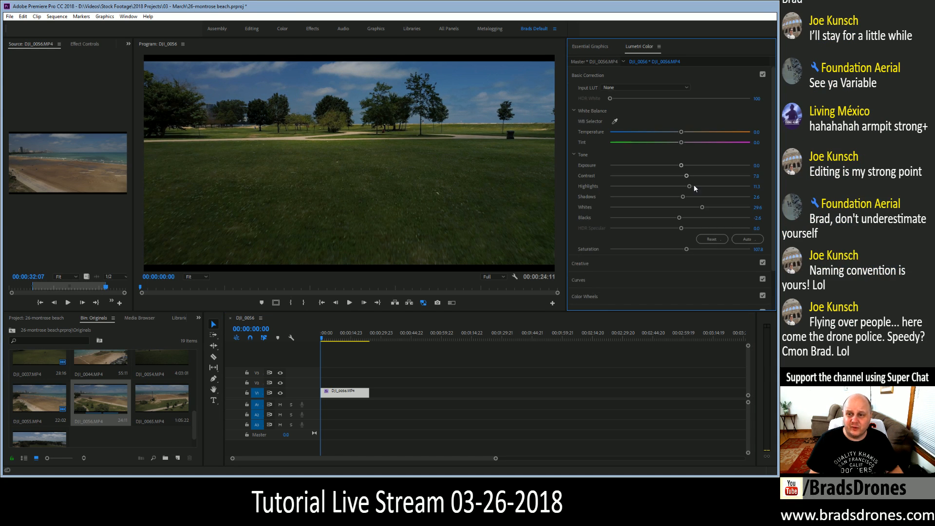
mouse_move(681, 165)
left_mouse_down()
mouse_move(692, 166)
mouse_move(681, 177)
left_mouse_up()
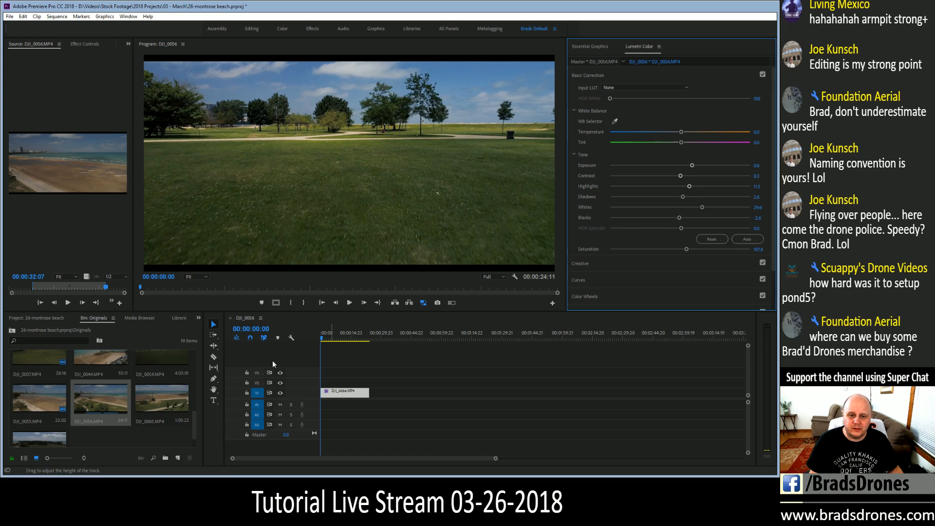
left_click(340, 341)
mouse_move(339, 341)
left_mouse_down()
mouse_move(324, 340)
mouse_move(349, 343)
left_mouse_up()
key("ctrl+s")
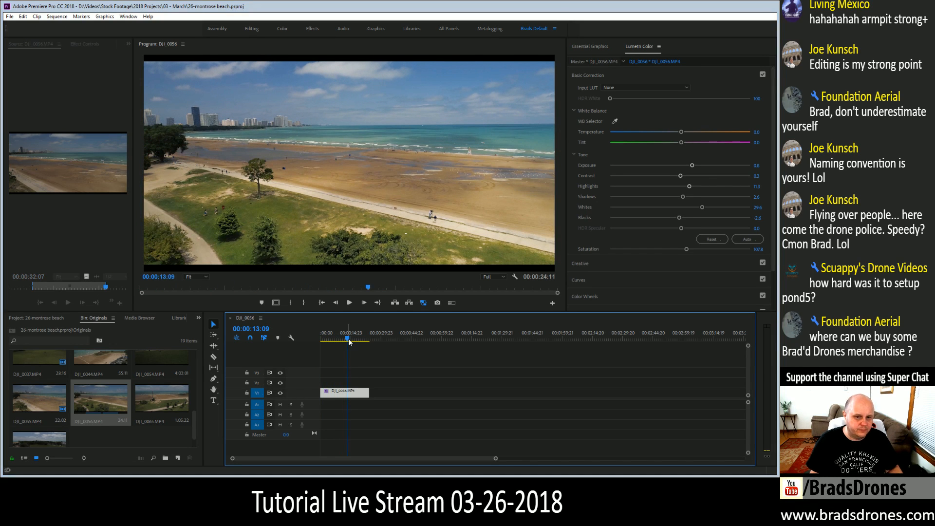
Rename the DJI_0056 sequence as "Fly up reveal beach" and save the project.
left_click(40, 317)
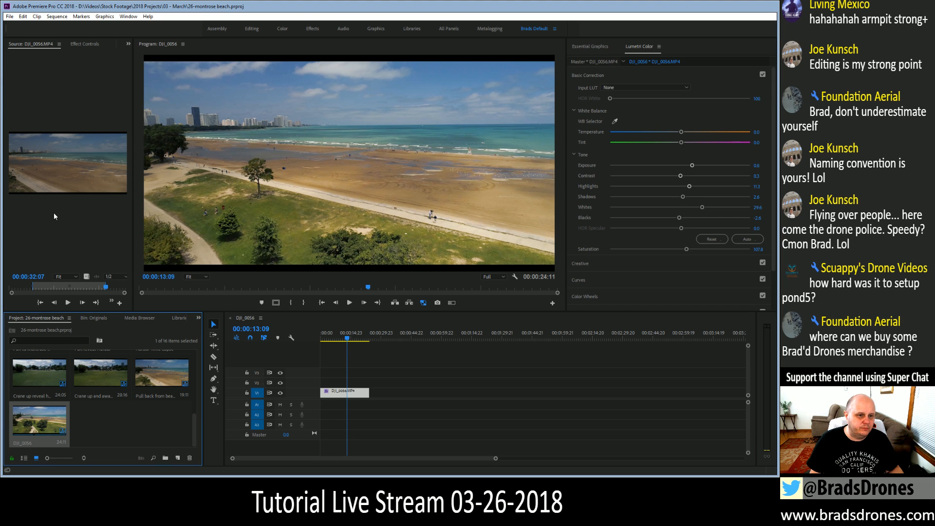
key("Return")
type("Fl")
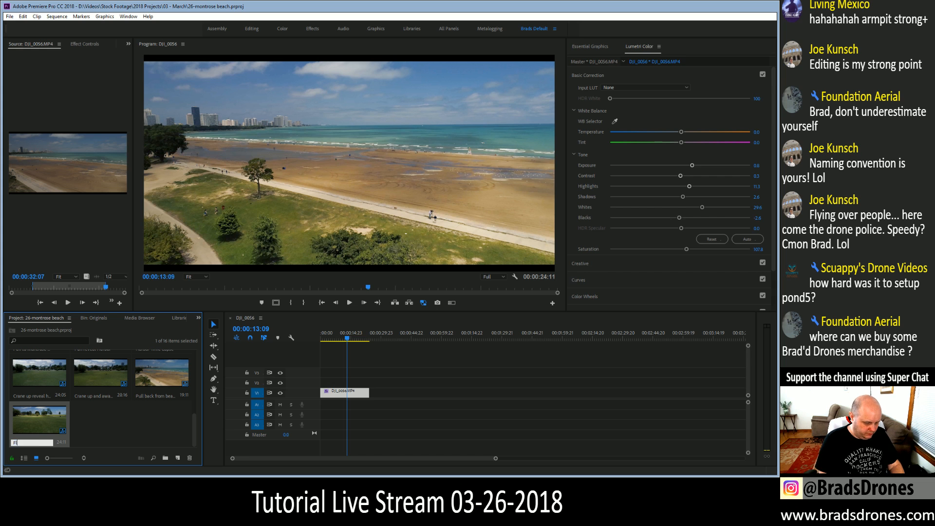
type("y up reveal beach")
key("Return")
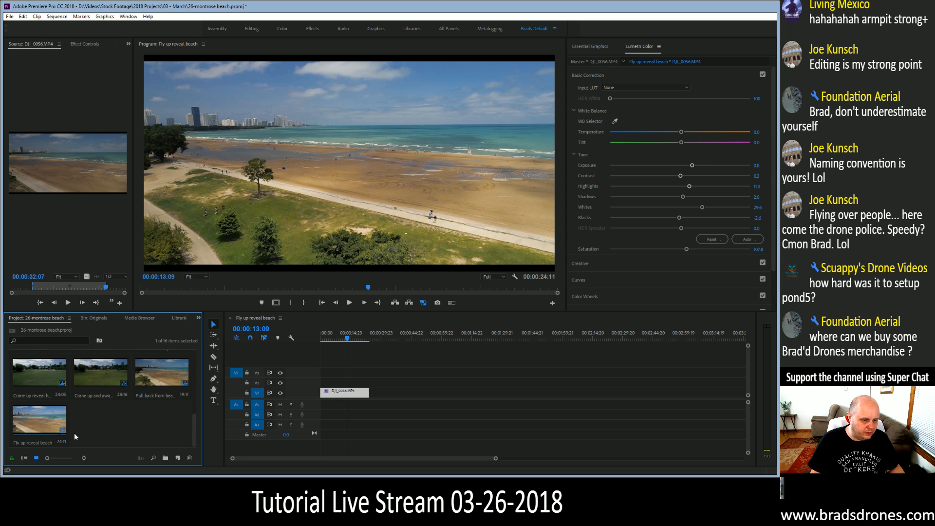
key("ctrl+s")
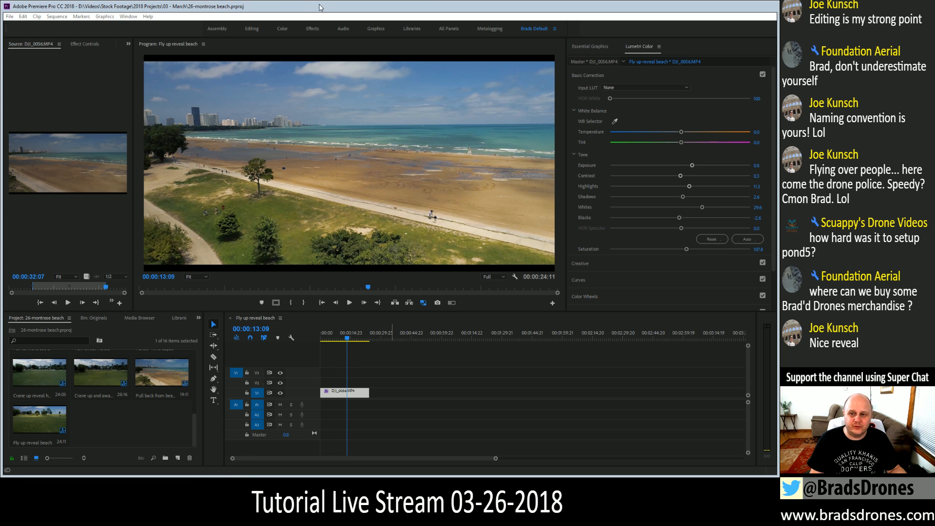
Open DJI_0065 from the Originals bin, close the finished beach sequence and enlarge the Source monitor.
left_click(178, 415)
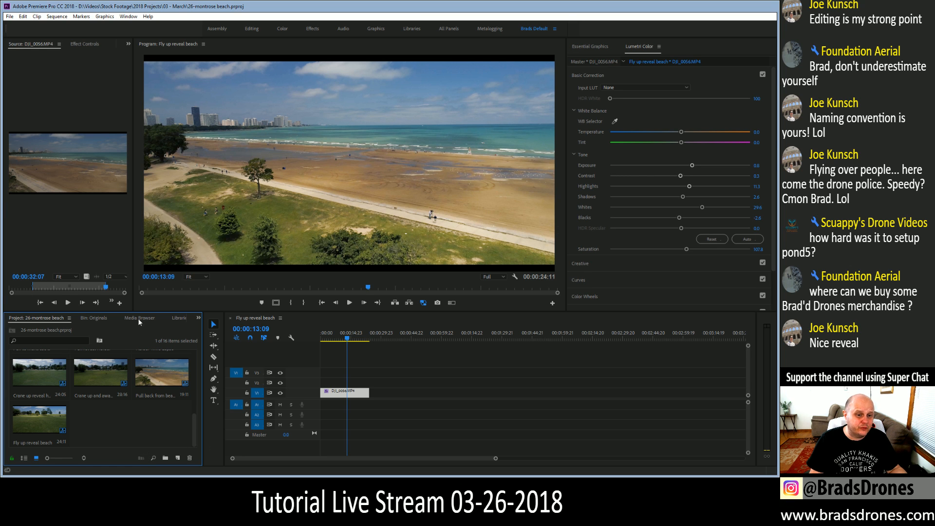
left_click(93, 318)
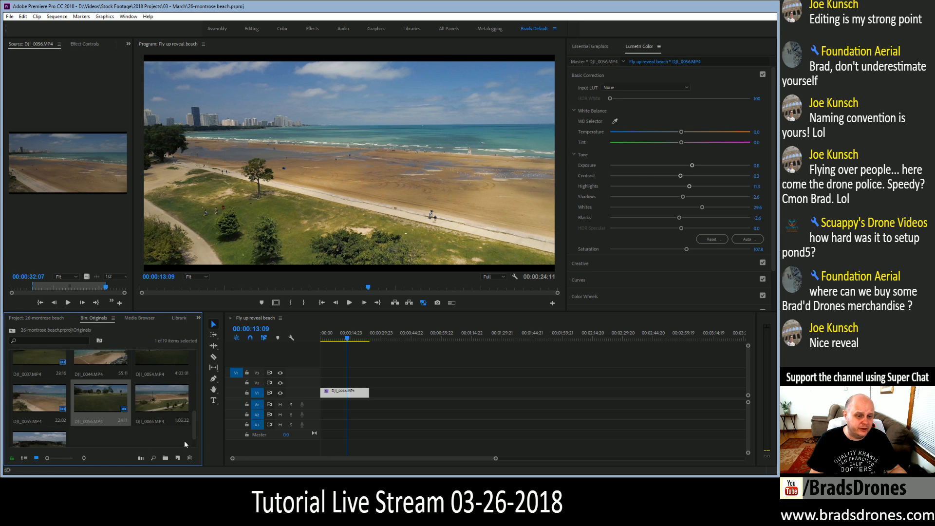
double_click(167, 411)
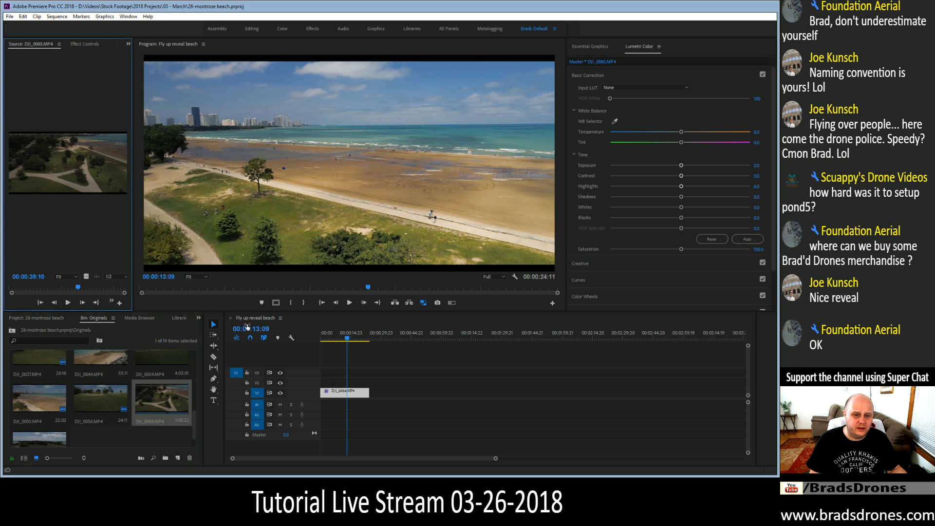
left_click(231, 318)
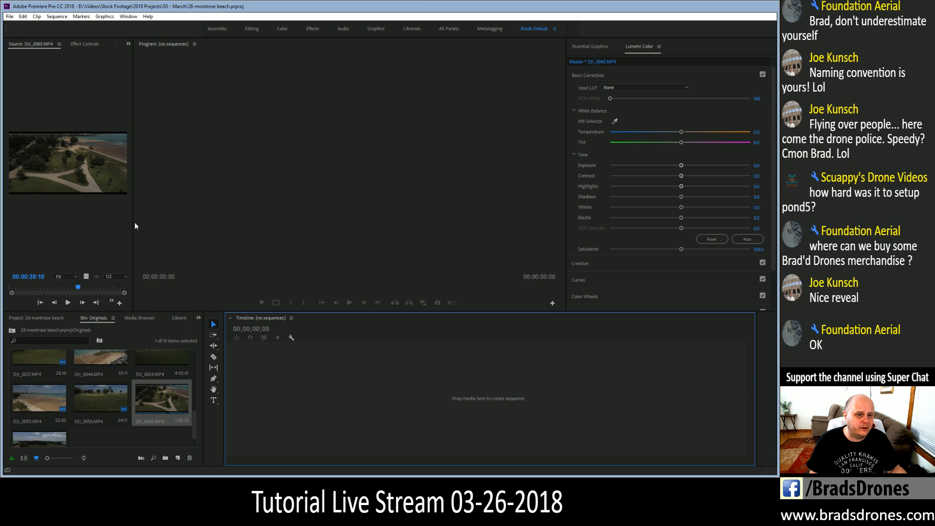
left_click_drag(134, 221, 513, 230)
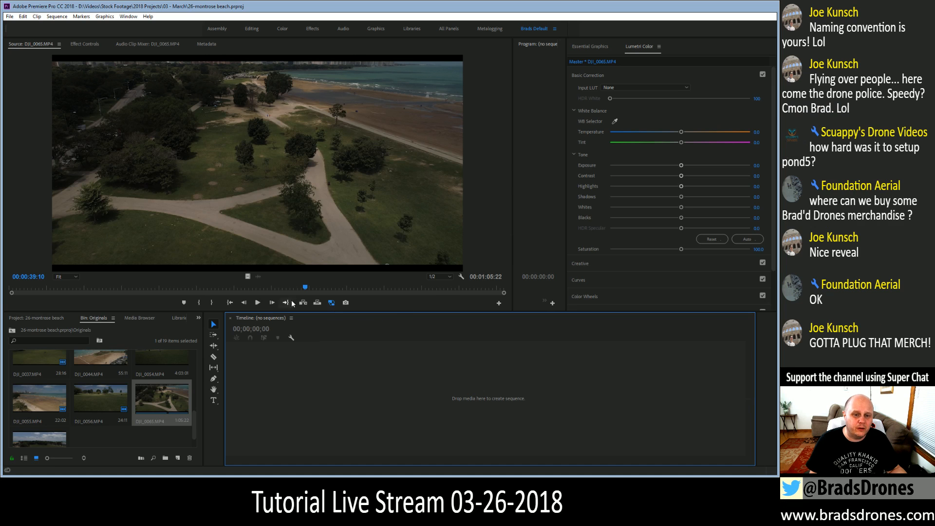
Mark DJI_0065 with an In point at 00:00:21:15, play the range and place the Out point for a duration of 00:00:28:11.
left_click(36, 288)
left_click_drag(38, 290, 173, 299)
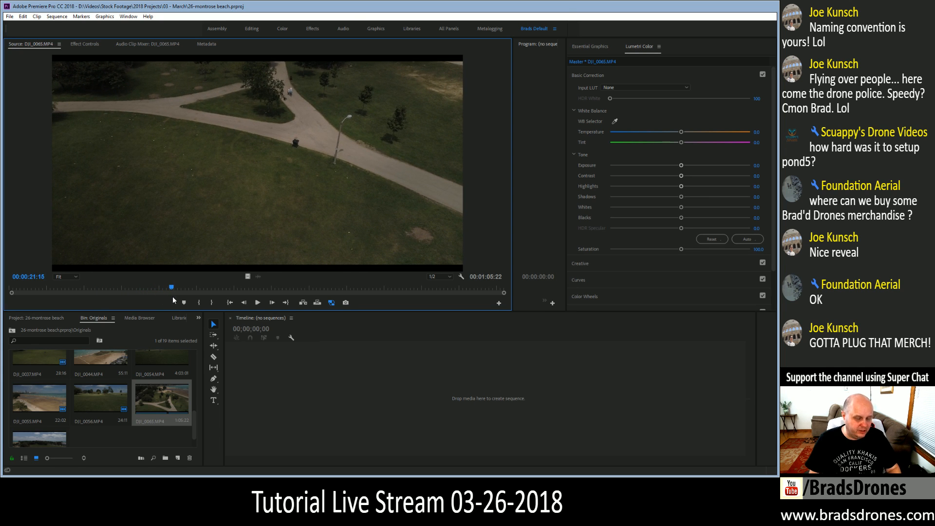
key("i")
left_click_drag(171, 289, 293, 304)
left_click_drag(301, 307, 360, 305)
key("o")
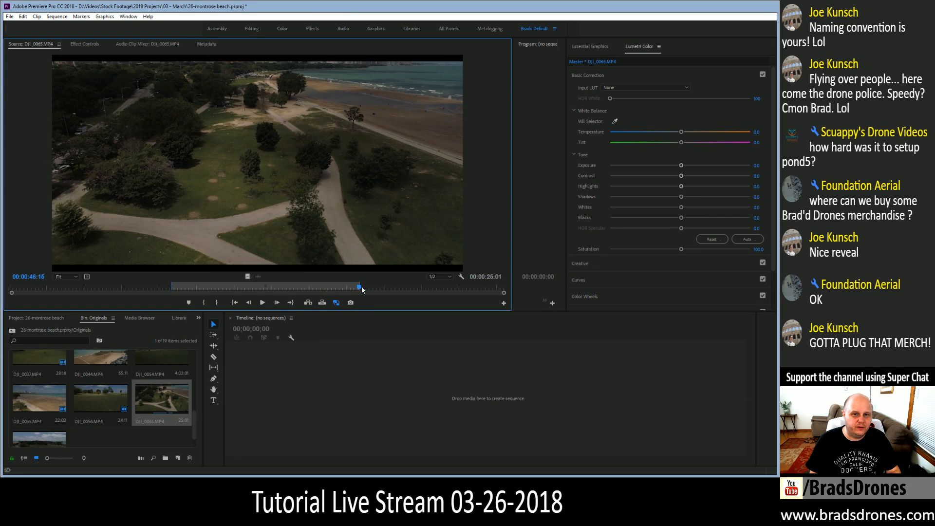
left_click(235, 302)
key("space")
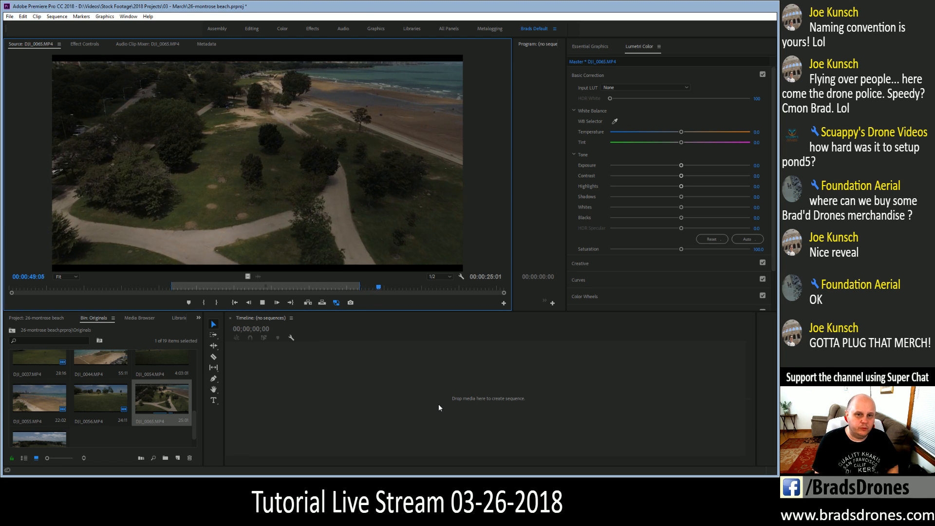
key("space")
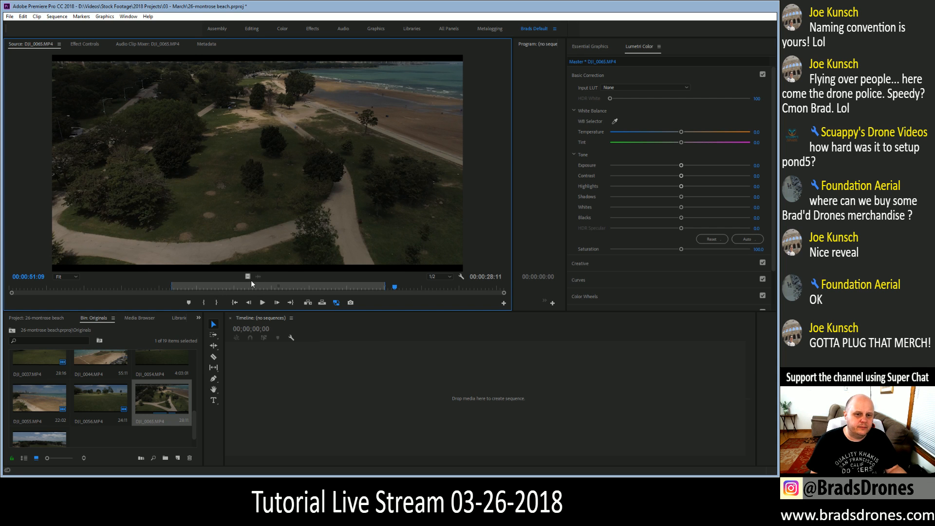
Create a sequence from the trimmed DJI_0065 clip, enlarge the Program monitor and apply the copied Lumetri Color grade.
left_click_drag(278, 409, 280, 411)
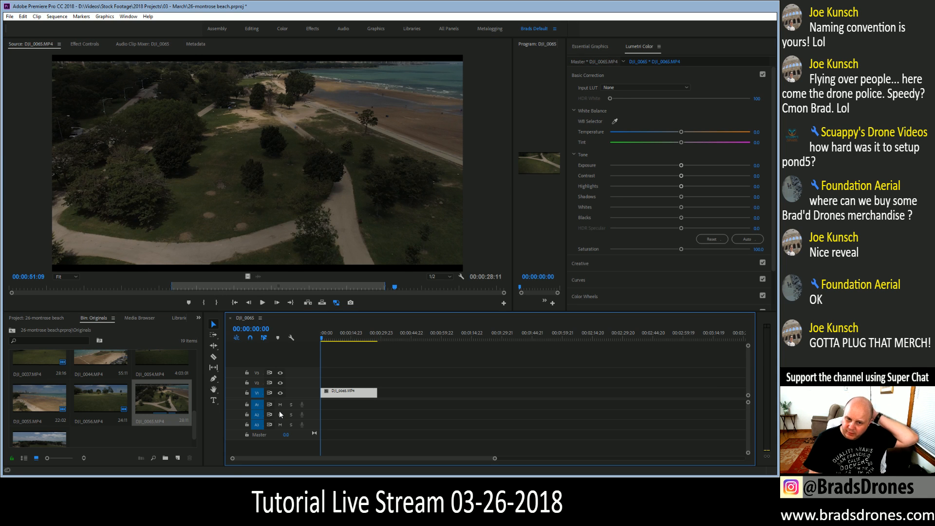
left_click_drag(513, 187, 95, 219)
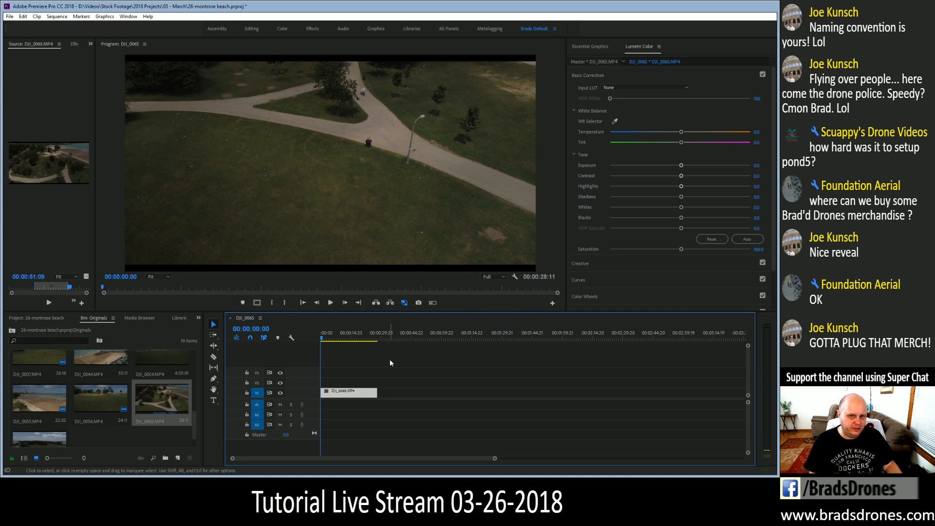
key("ctrl+v")
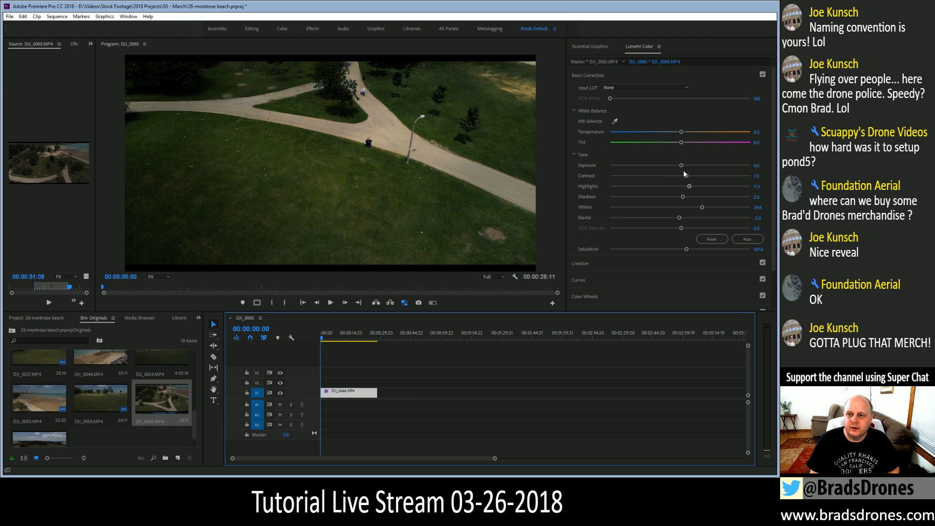
Bypass the Creative look while setting contrast to -2.0 and exposure to 0.5, and turn the look back on.
left_click(763, 263)
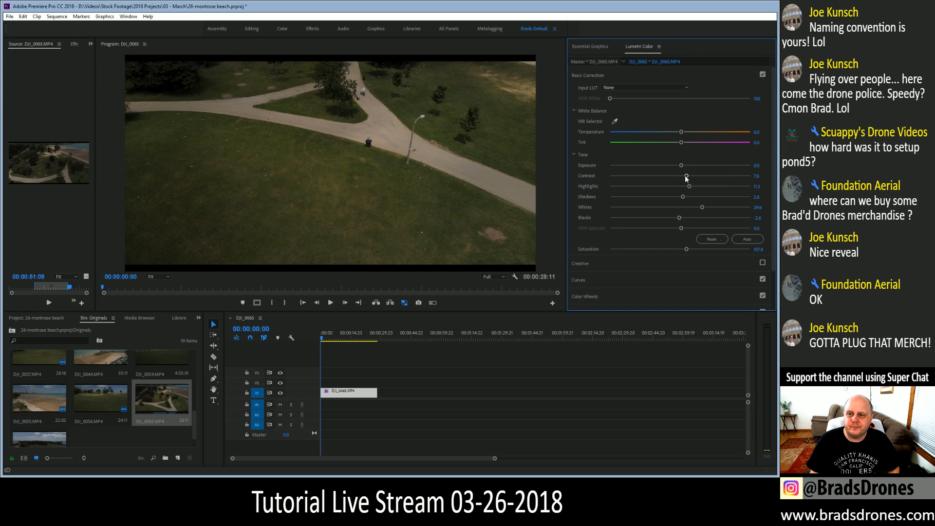
left_click_drag(687, 177, 679, 180)
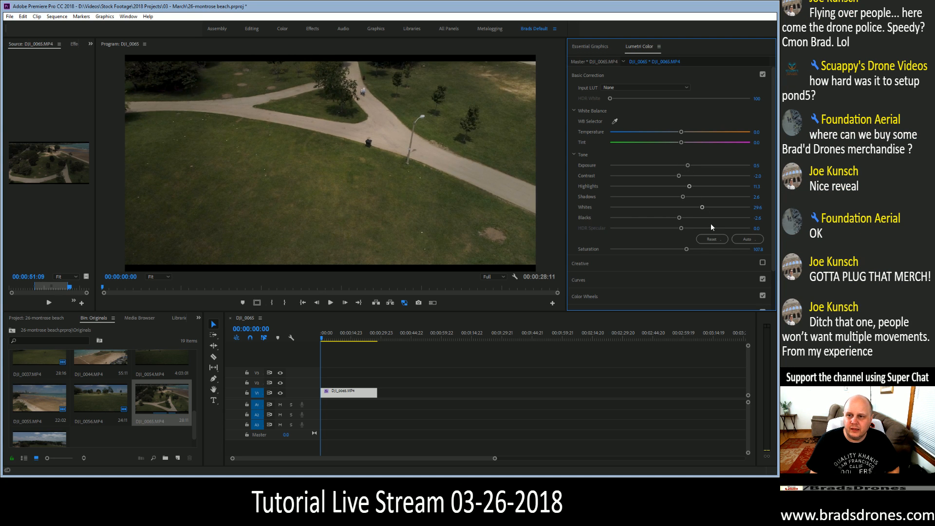
left_click(763, 263)
left_click(763, 263)
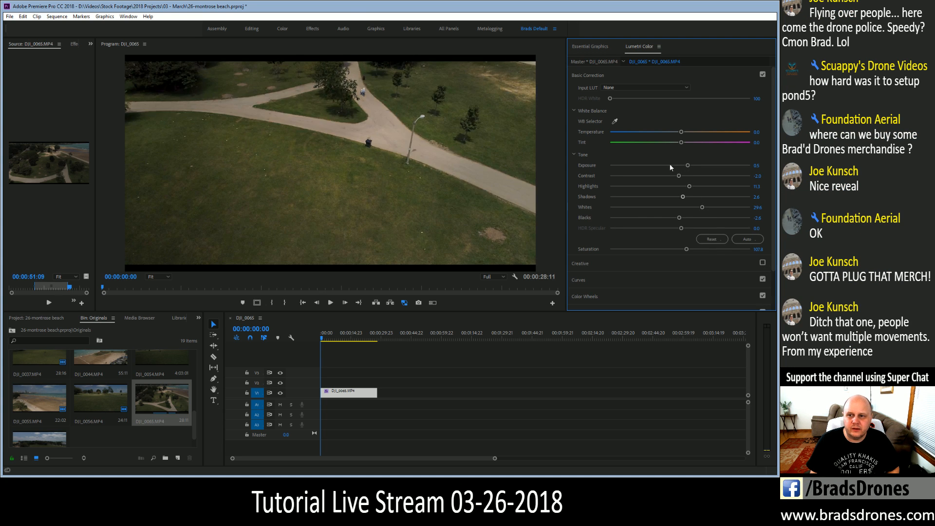
left_click(763, 263)
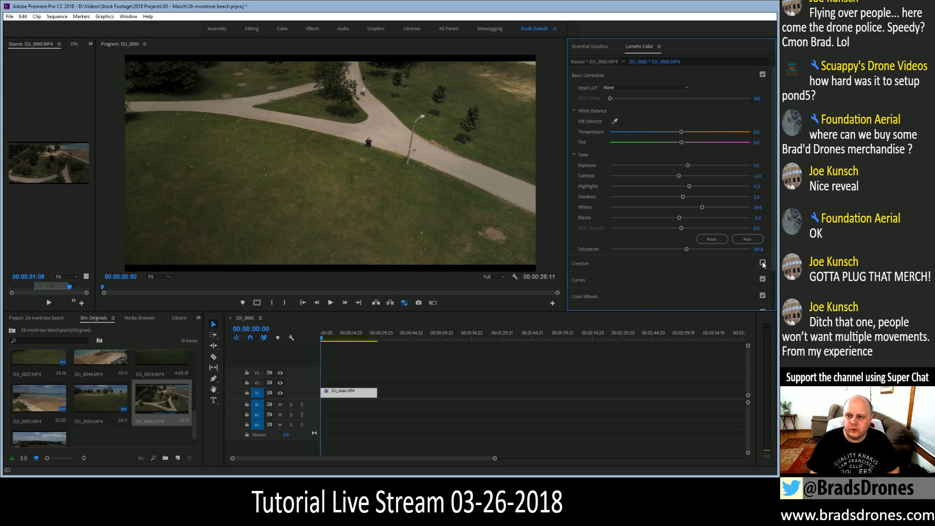
Set the intensity of the SL BIG LDR look to 27.5 and return to the basic corrections.
left_click(584, 263)
left_click_drag(648, 218, 637, 221)
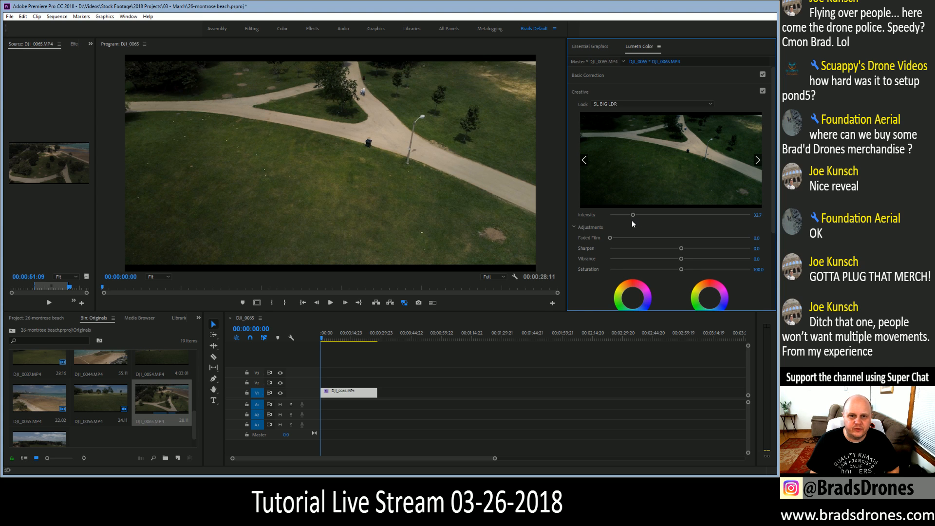
left_click_drag(630, 219, 628, 217)
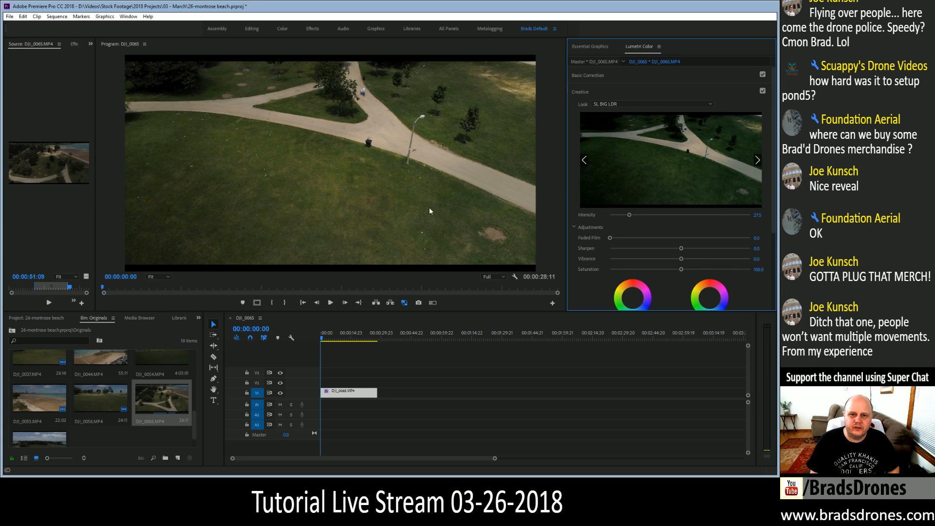
left_click(589, 75)
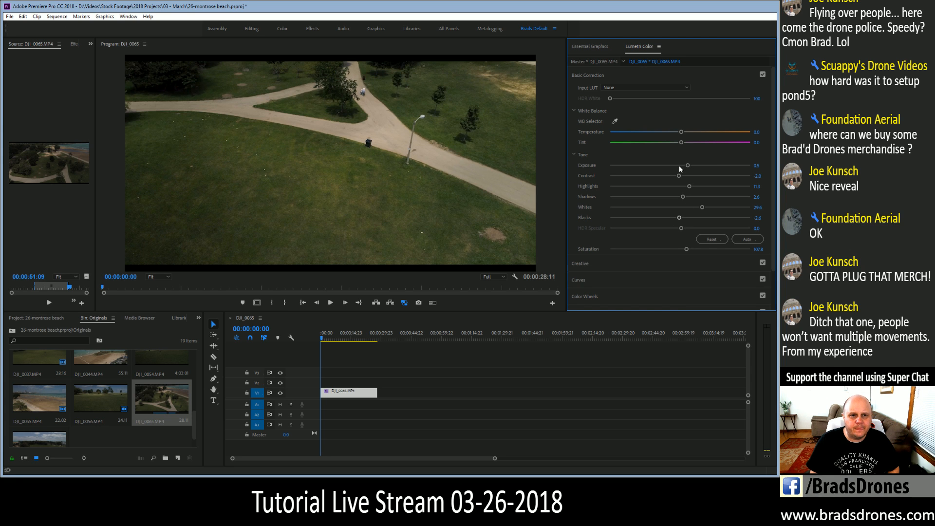
Review the DJI_0065 grade at 00:00:01:12 and 00:00:07:14, and save the project.
left_click_drag(179, 288, 128, 301)
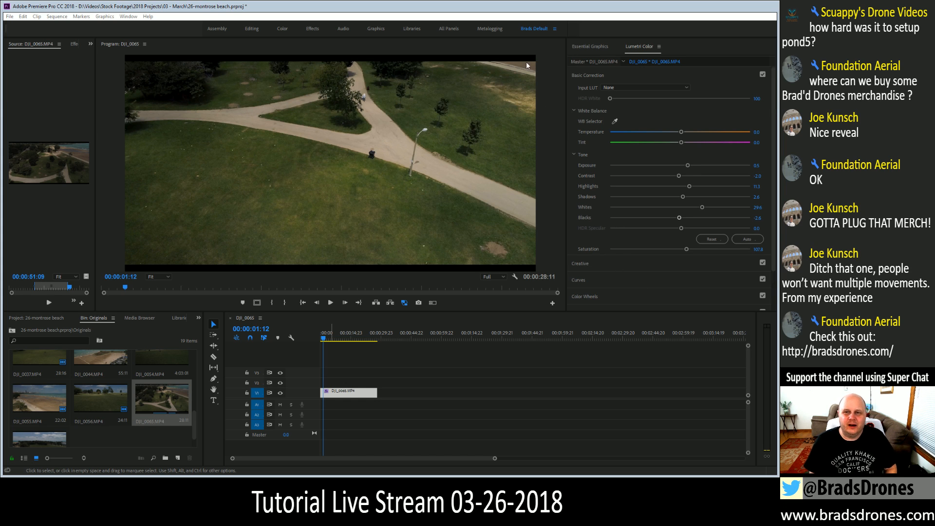
left_click(511, 4)
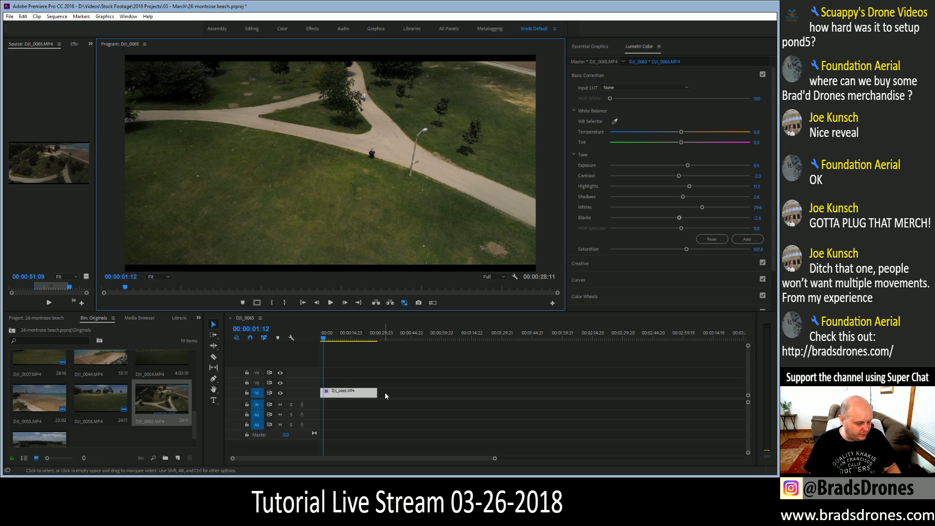
key("ctrl+s")
left_click(325, 339)
left_click_drag(325, 340, 337, 339)
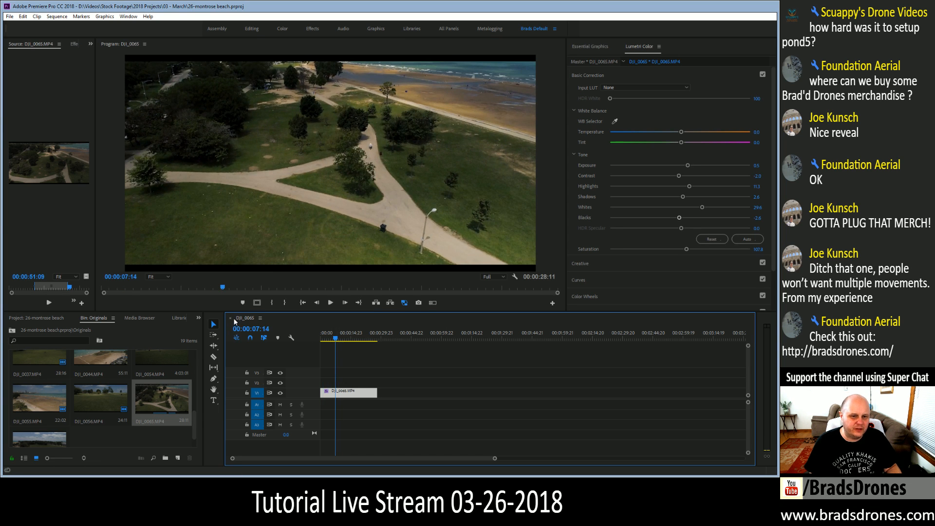
Close the DJI_0065 sequence and delete it from the project.
left_click(231, 318)
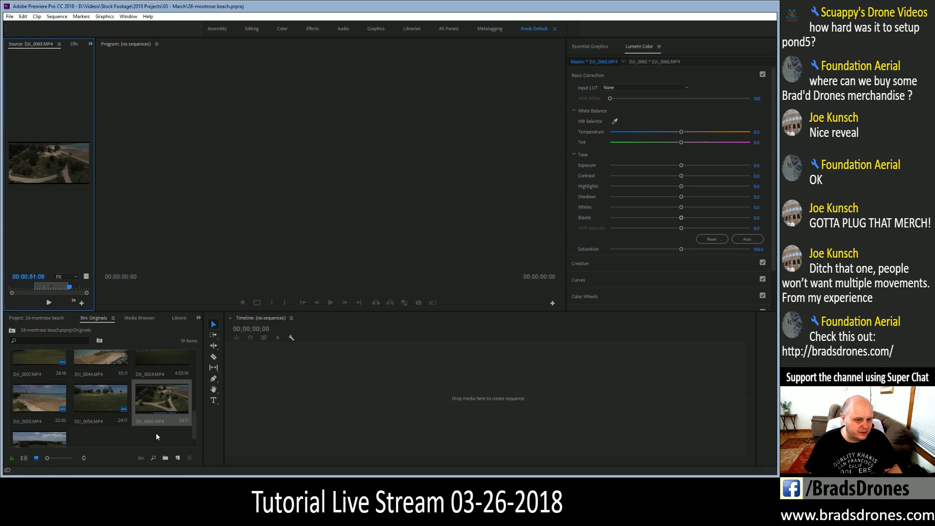
scroll(157, 435, "down", 1)
left_click(36, 317)
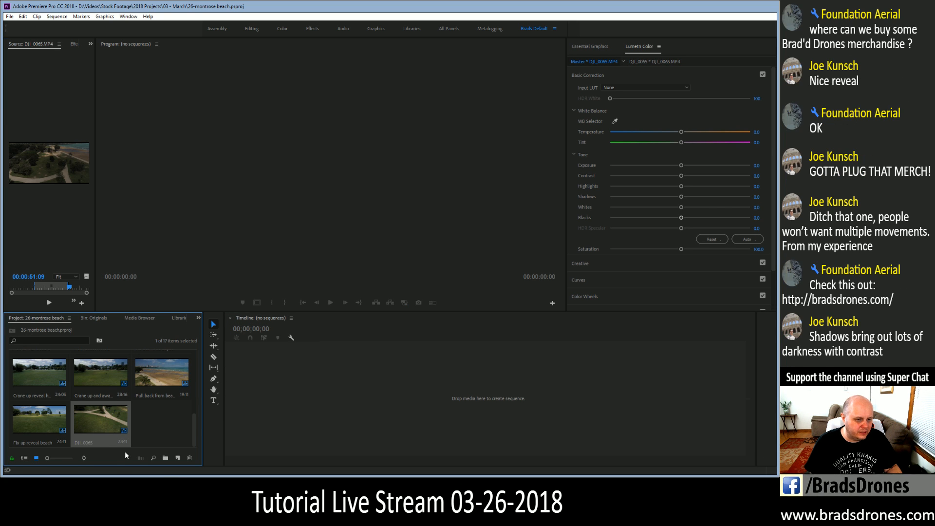
key("Delete")
scroll(118, 431, "up", 6)
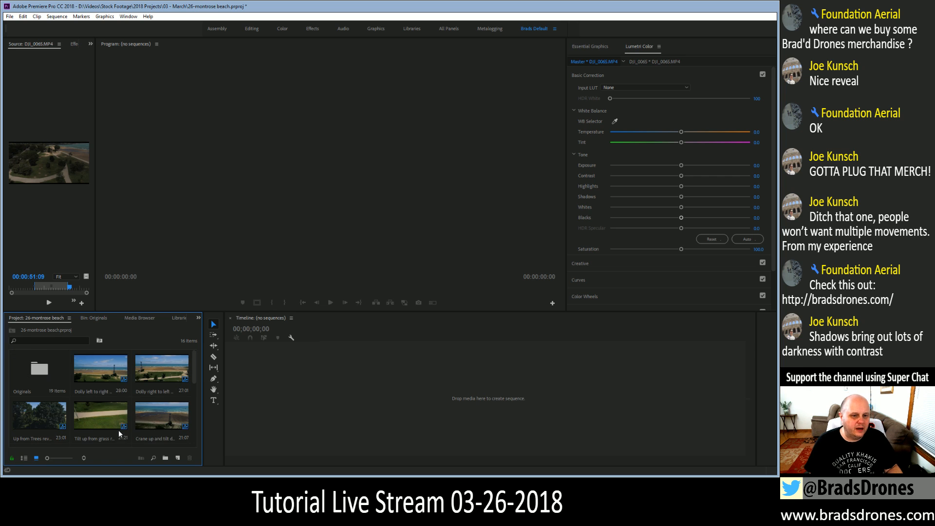
Open DJI_0066 from the Originals bin and enlarge the Source monitor.
left_click(85, 317)
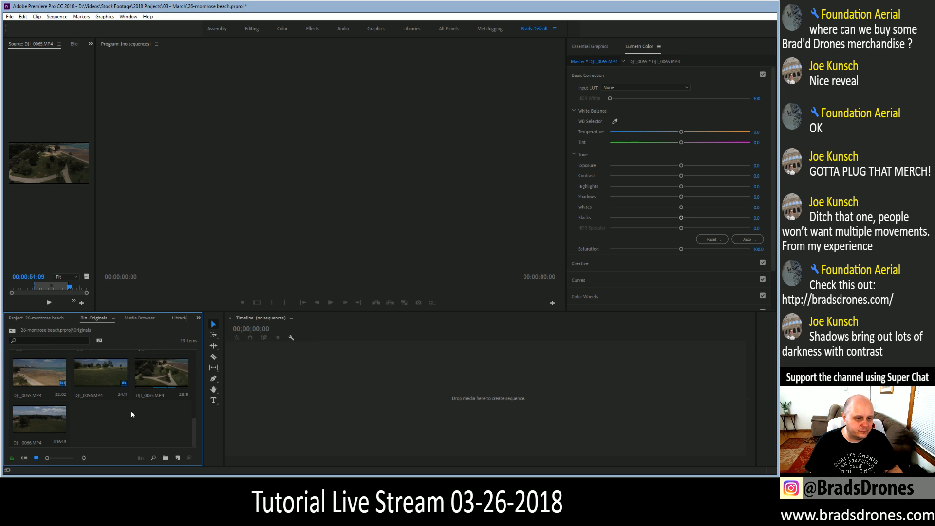
double_click(42, 426)
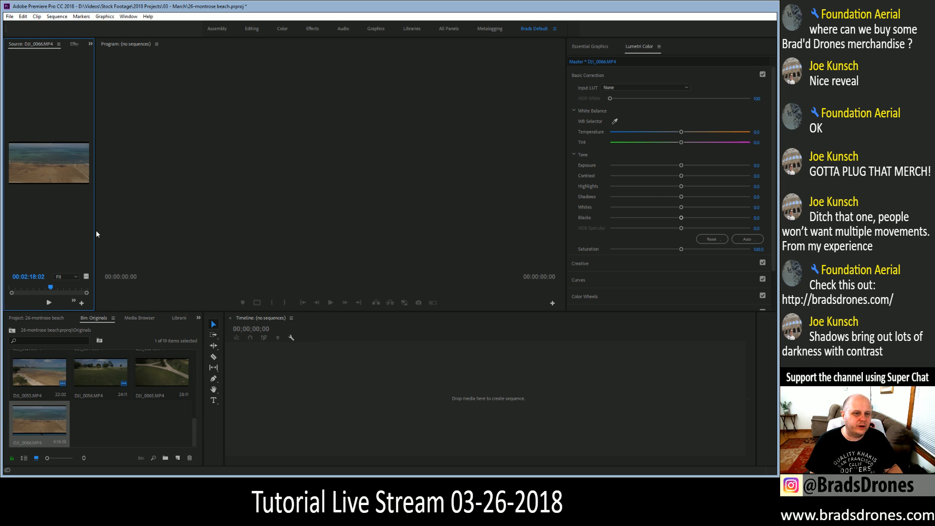
left_click_drag(96, 230, 529, 234)
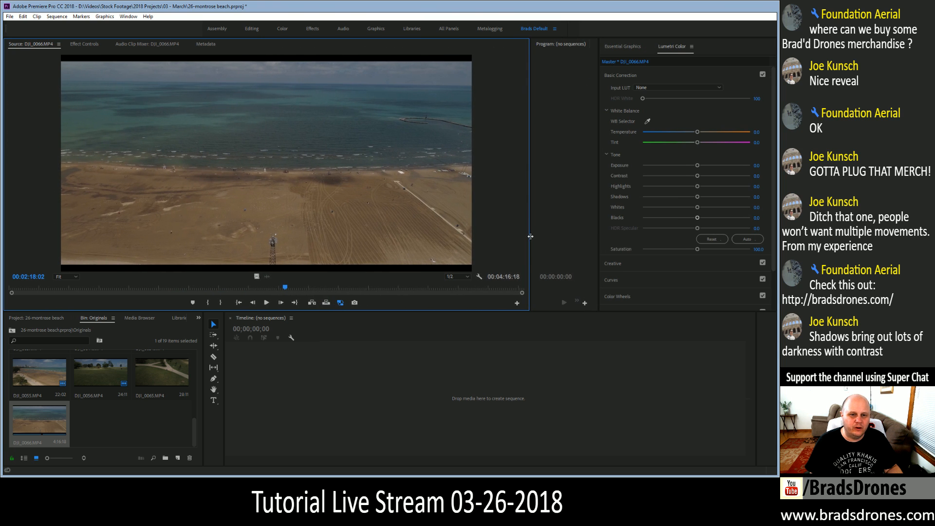
Mark the crane-up section of DJI_0066 with an In point near 00:01:19 and an Out point near 00:01:46.
left_click_drag(281, 291, 168, 295)
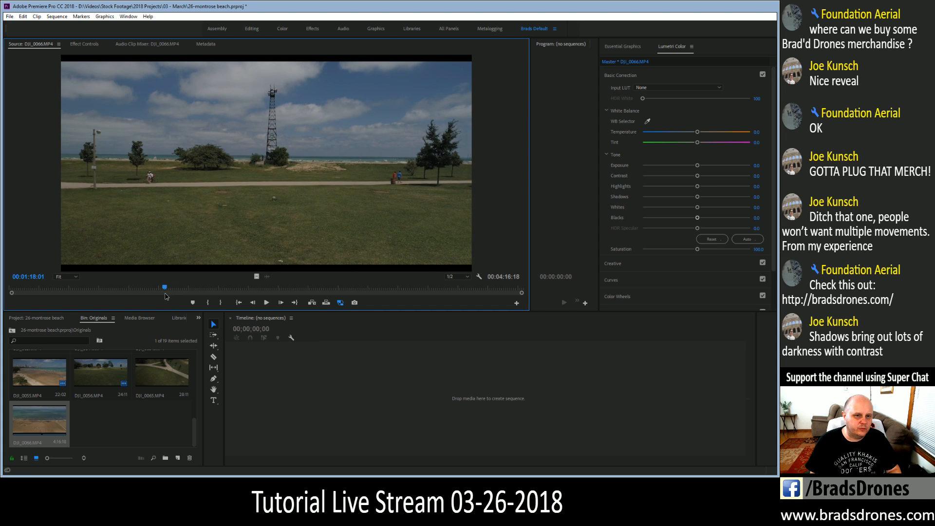
key("i")
key("space")
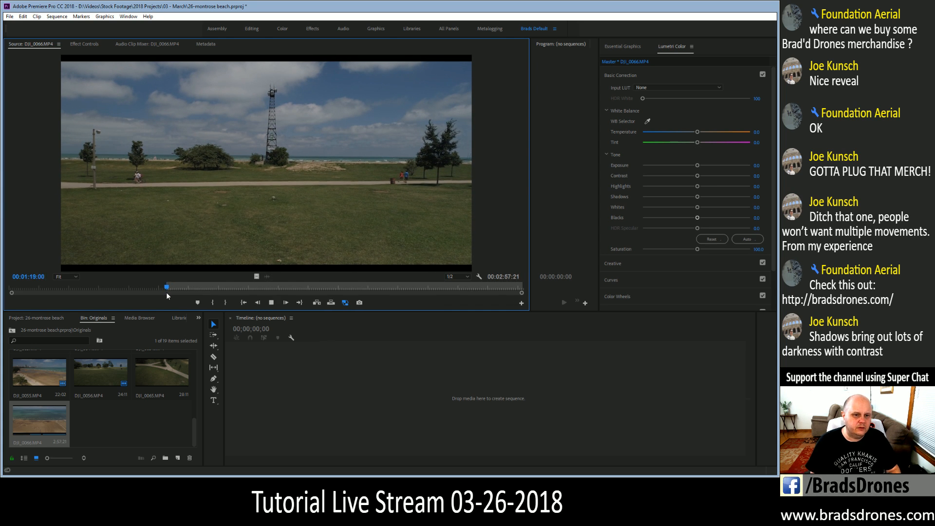
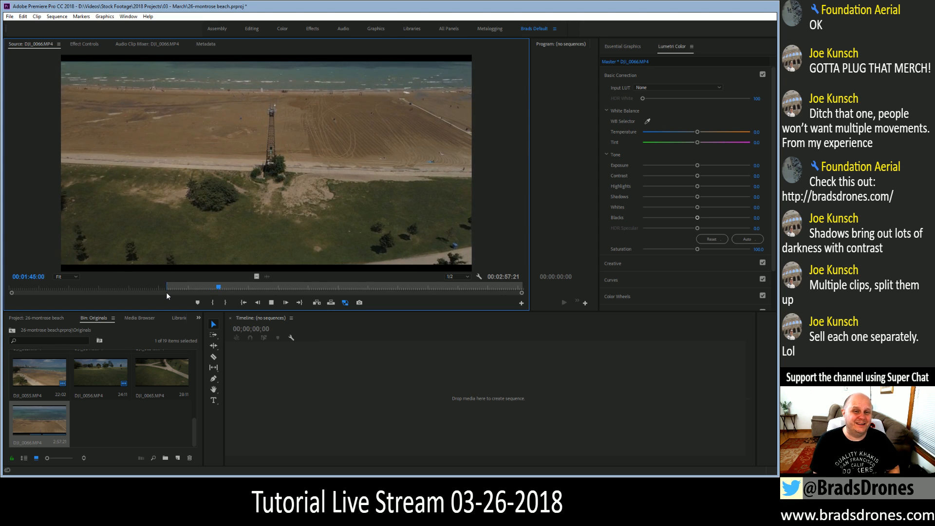
key("o")
key("space")
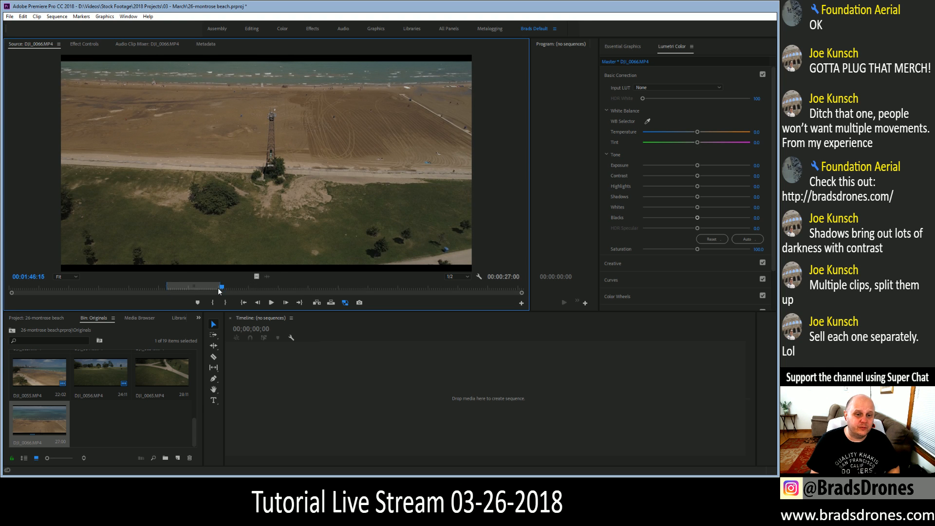
Create a new sequence from the marked DJI_0066 section, video only, and enlarge the Program monitor.
mouse_move(221, 288)
left_mouse_down()
mouse_move(236, 288)
mouse_move(226, 290)
left_mouse_up()
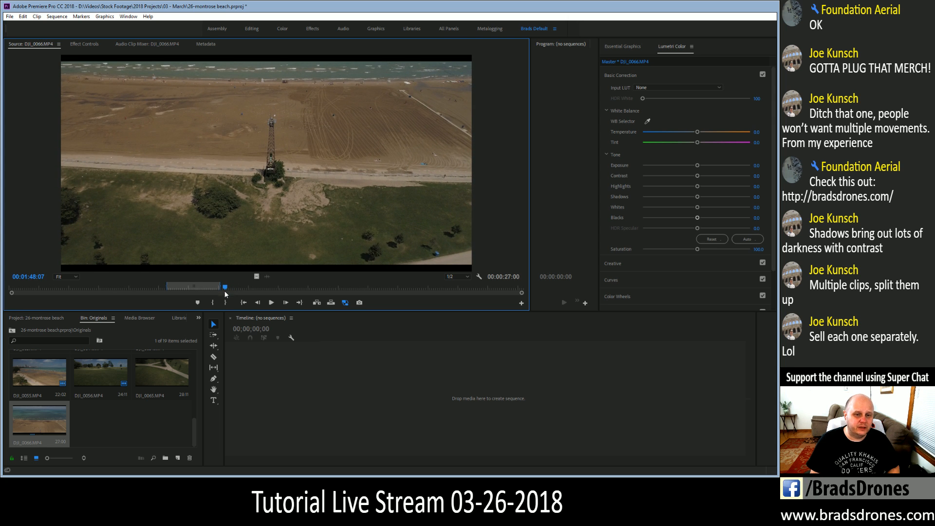
left_click_drag(256, 276, 266, 405)
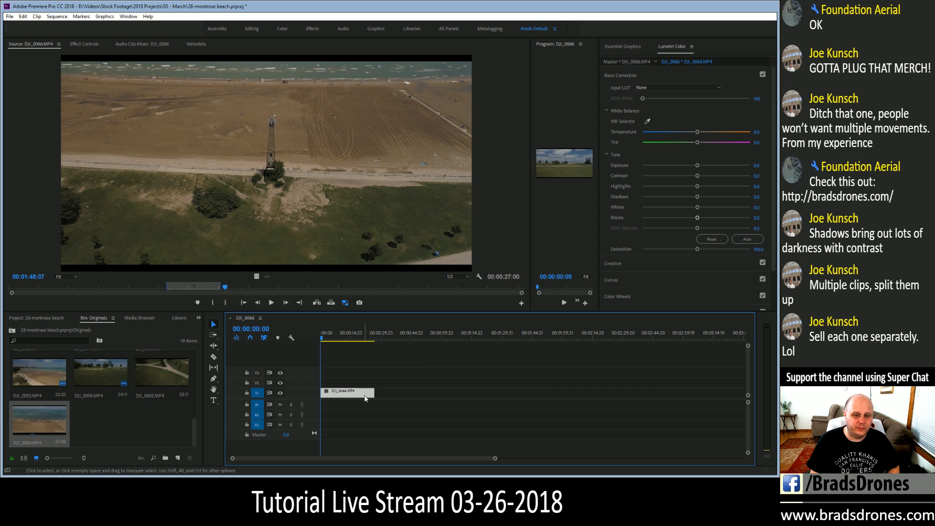
left_click_drag(530, 266, 220, 267)
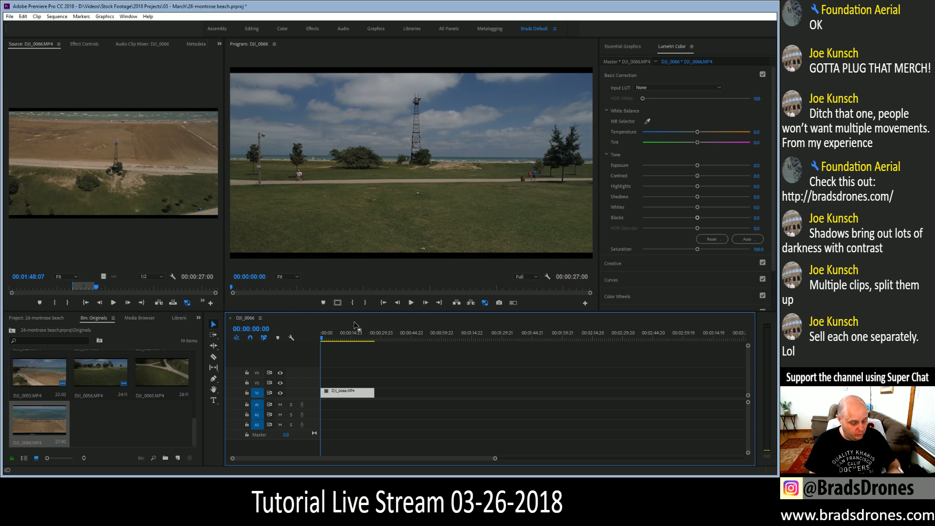
Paste the copied grade onto the DJI_0066 clip, set contrast to about -17.2 and SL BIG LDR intensity to about 43.3, and save.
key("ctrl+v")
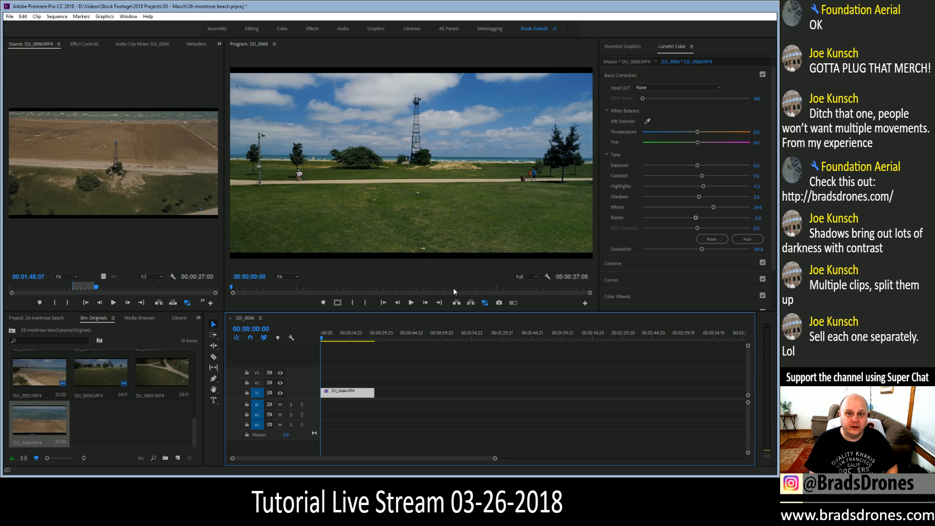
left_click_drag(702, 176, 689, 178)
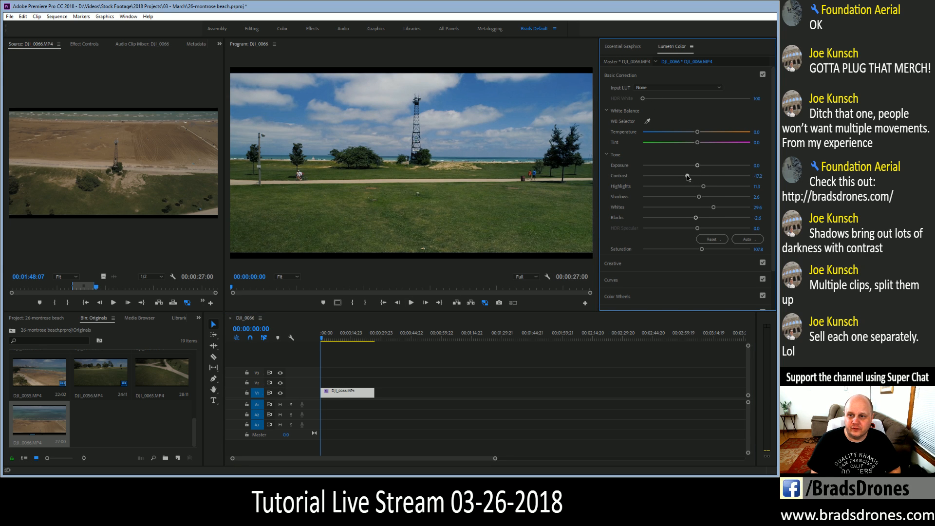
left_click(610, 266)
left_click_drag(672, 202, 667, 204)
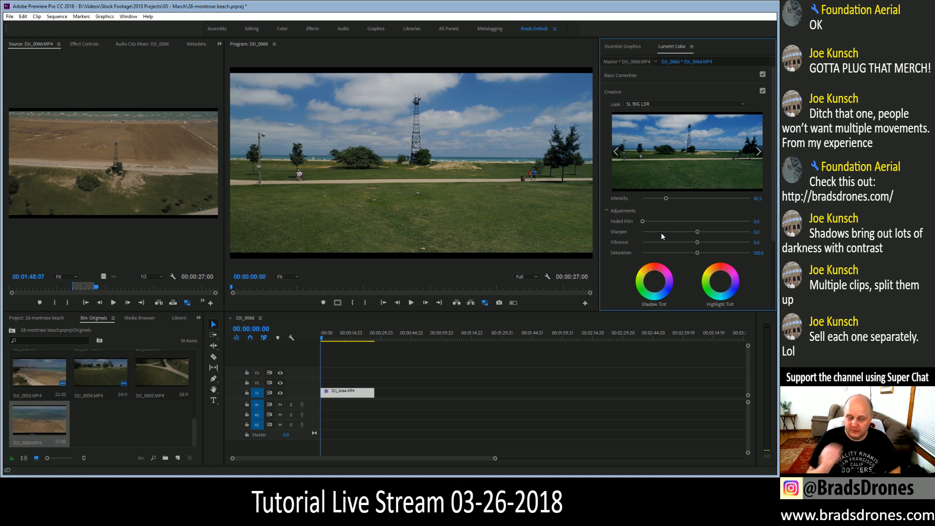
left_click_drag(334, 339, 356, 367)
key("ctrl+s")
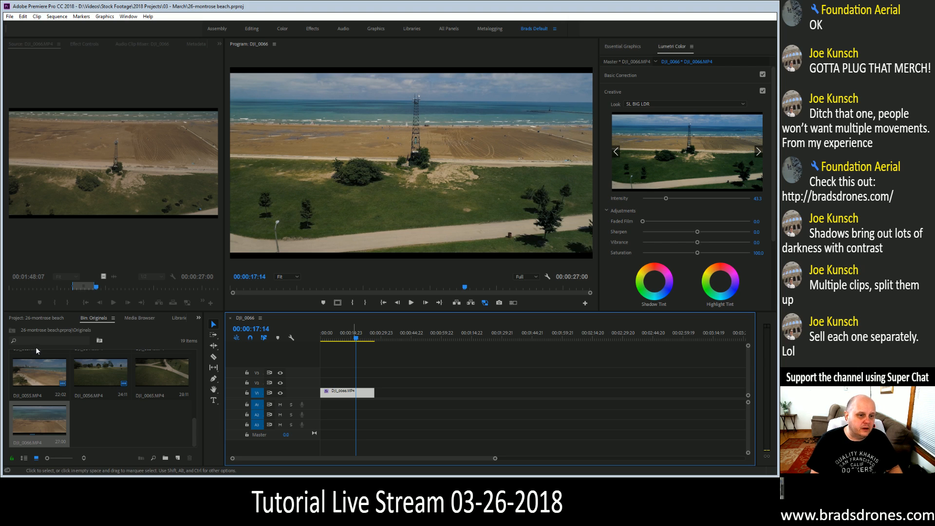
Rename the DJI_0066 sequence in the project bin as "Crane up tilt down on tower".
left_click(41, 318)
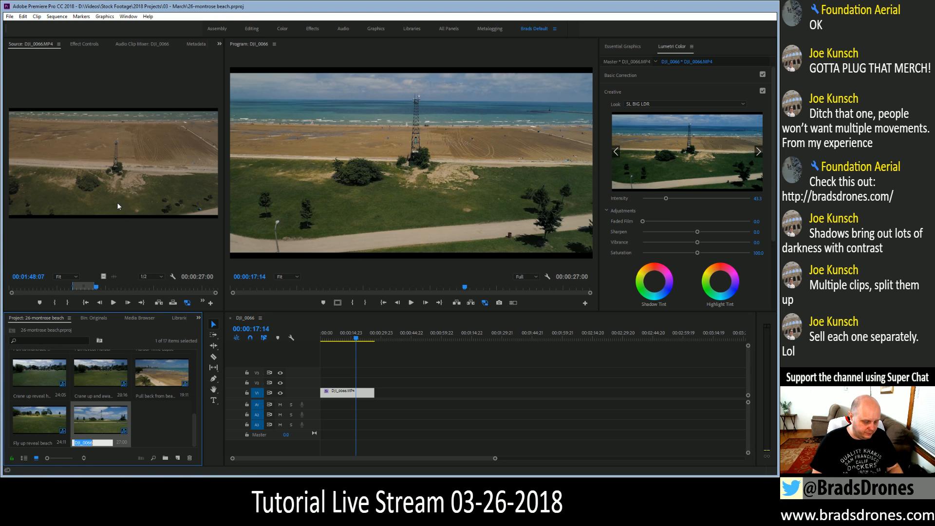
left_click(84, 443)
type("Crane up ti")
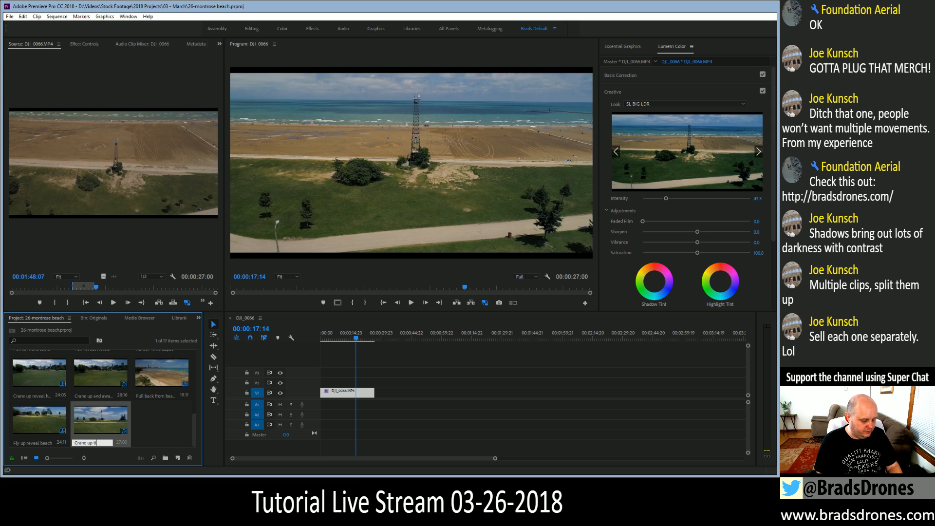
type("lt down on towe")
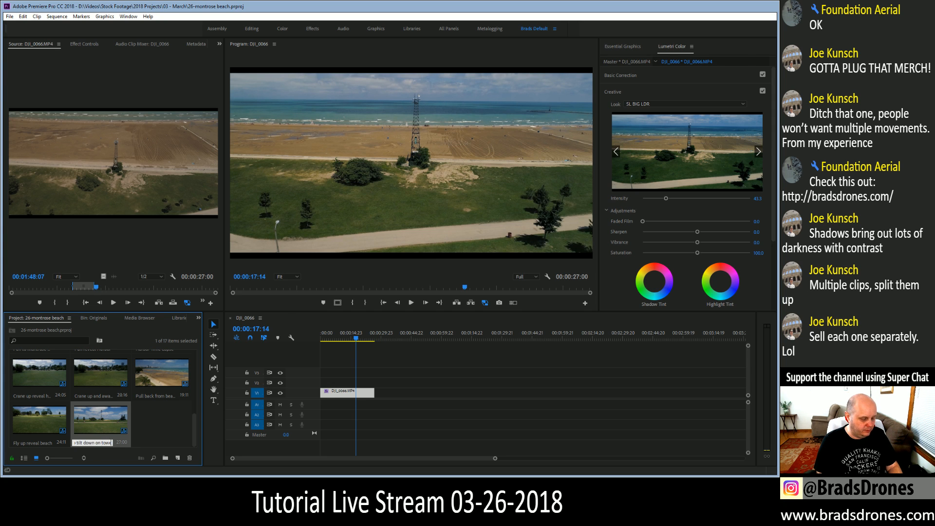
type("r")
key("Tab")
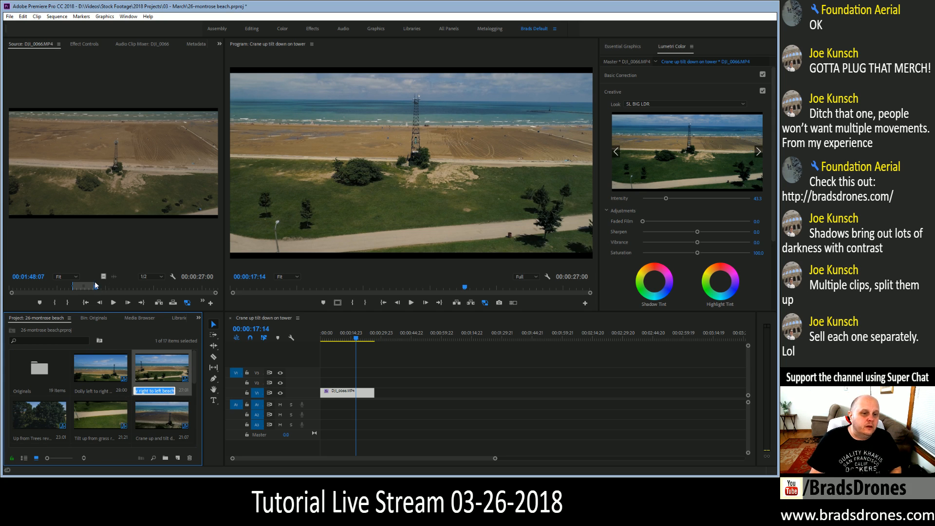
Enlarge the Source monitor and mark a second section of DJI_0066 from about 00:02:01 to about 00:02:21.
left_click_drag(225, 202, 541, 229)
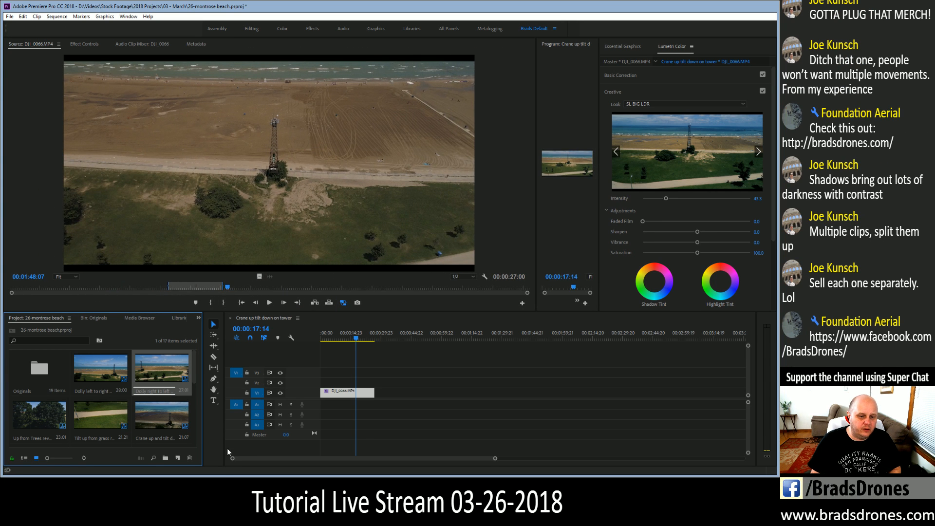
left_click_drag(229, 289, 254, 313)
key("i")
key("space")
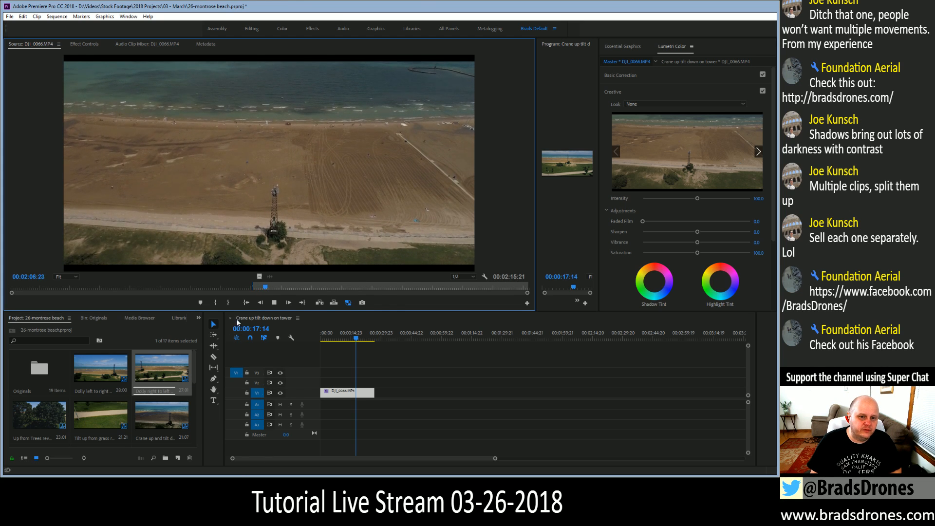
left_click_drag(268, 288, 239, 298)
key("o")
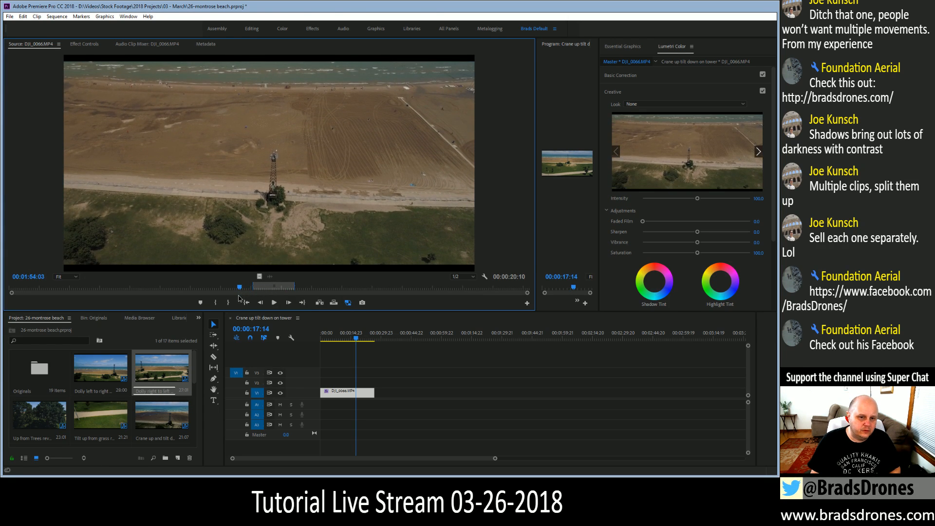
Move the second section's In point earlier, to about 00:01:59, while checking the camera movement in playback.
key("i")
key("space")
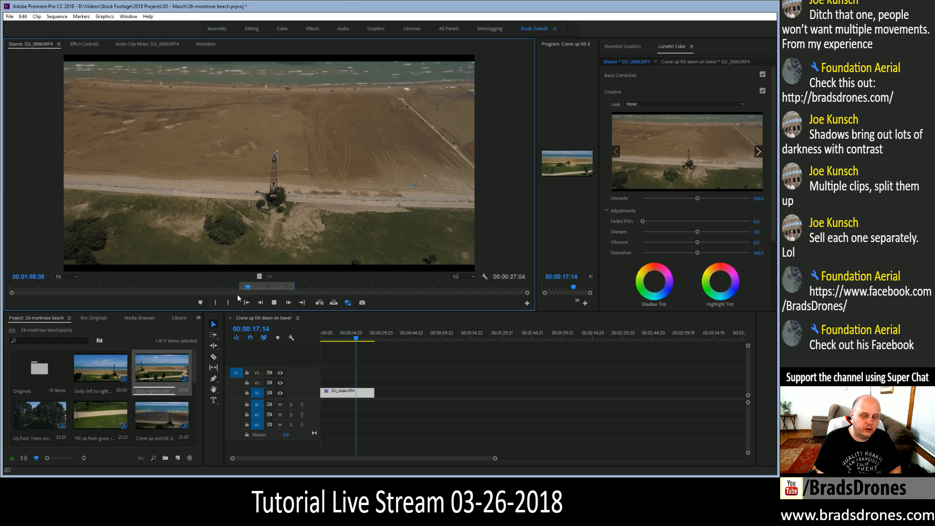
key("i")
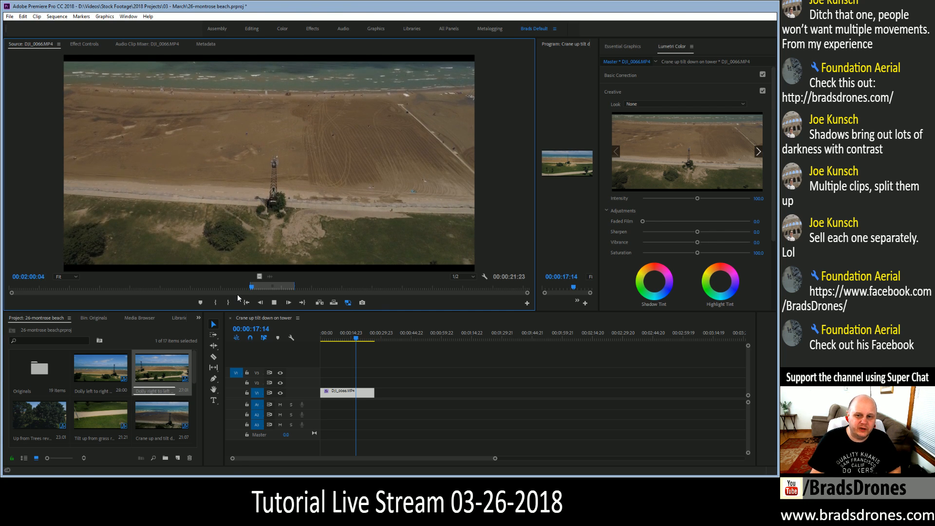
key("space")
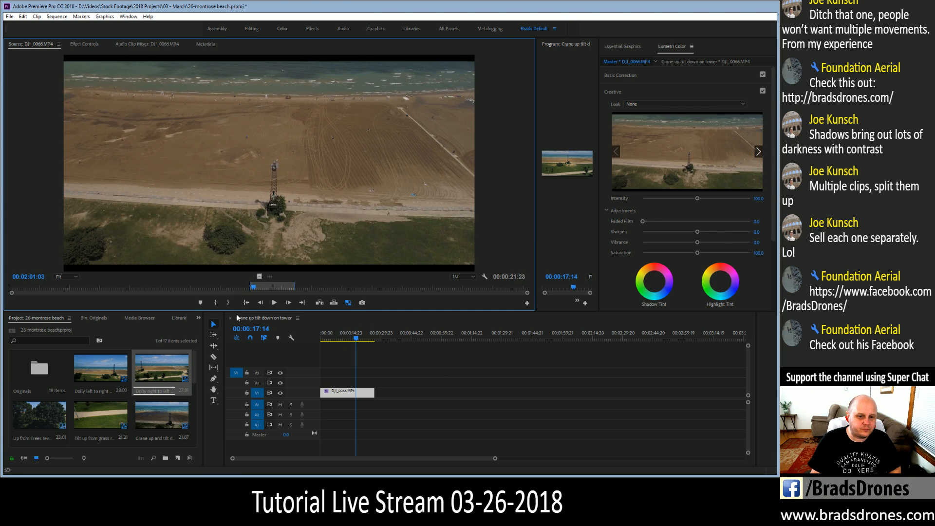
Close the tower sequence, create a new sequence from the marked DJI_0066 section, and enlarge the Program monitor.
left_click(231, 318)
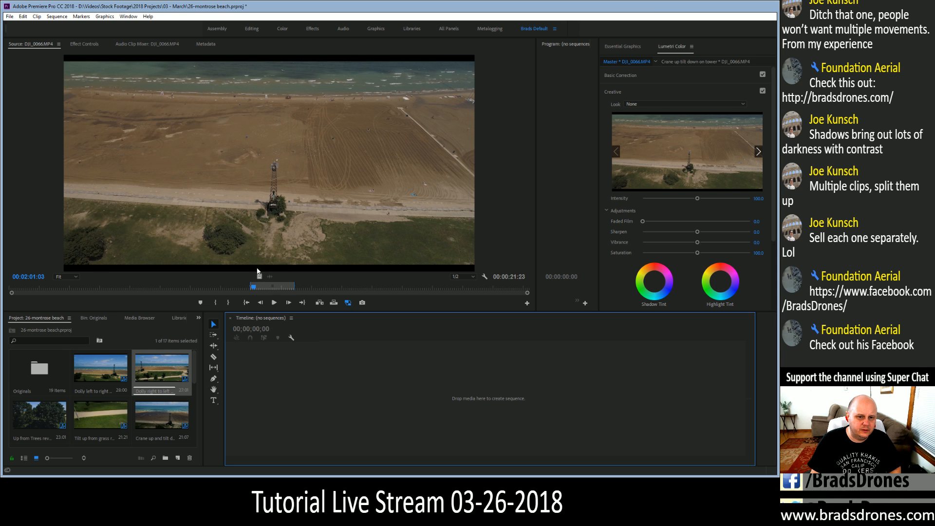
left_click_drag(266, 402, 266, 402)
left_click_drag(536, 248, 109, 253)
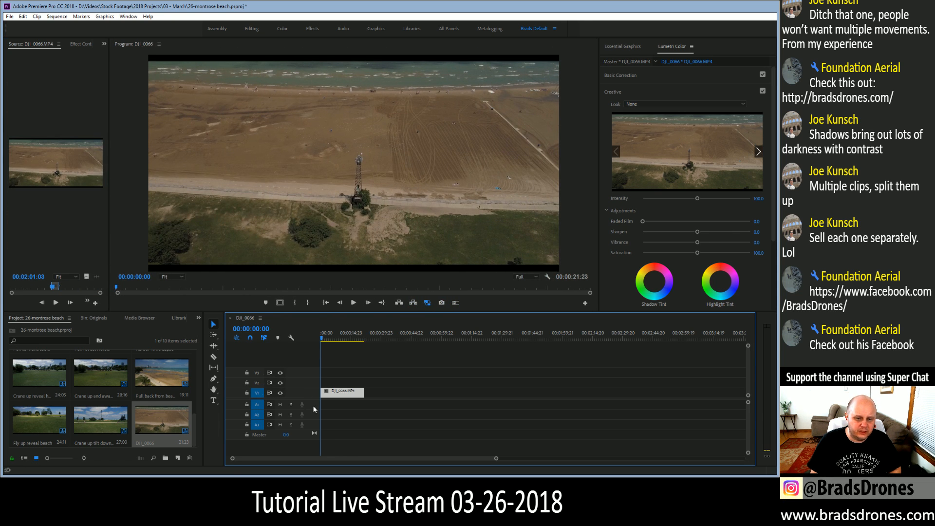
Paste the copied grade onto the new DJI_0066 clip and set SL BIG LDR intensity to 34.3, exposure to 0.4 and contrast to -10.4.
left_click_drag(316, 337, 346, 340)
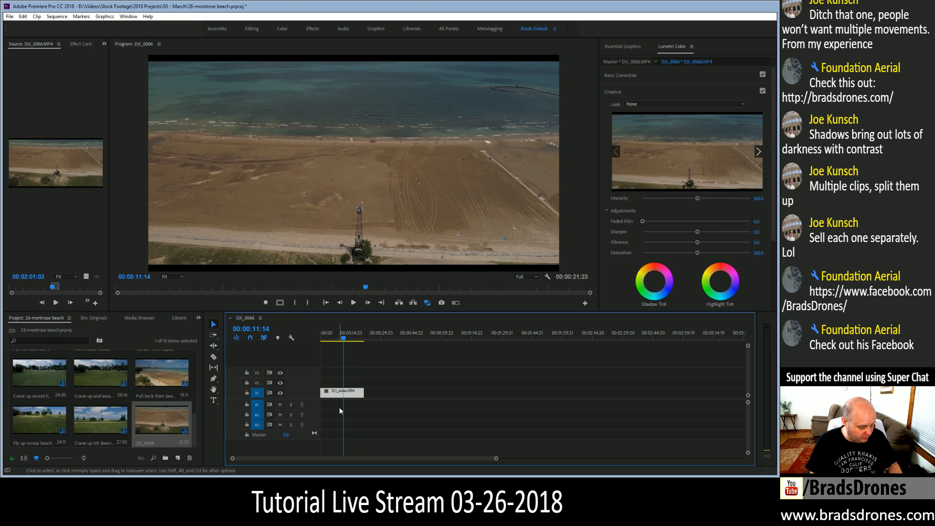
key("ctrl+v")
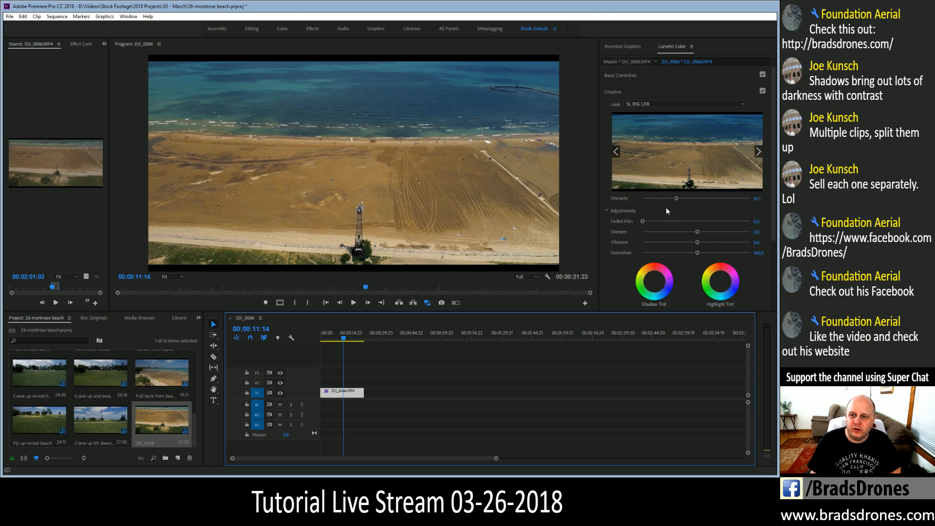
left_click(629, 75)
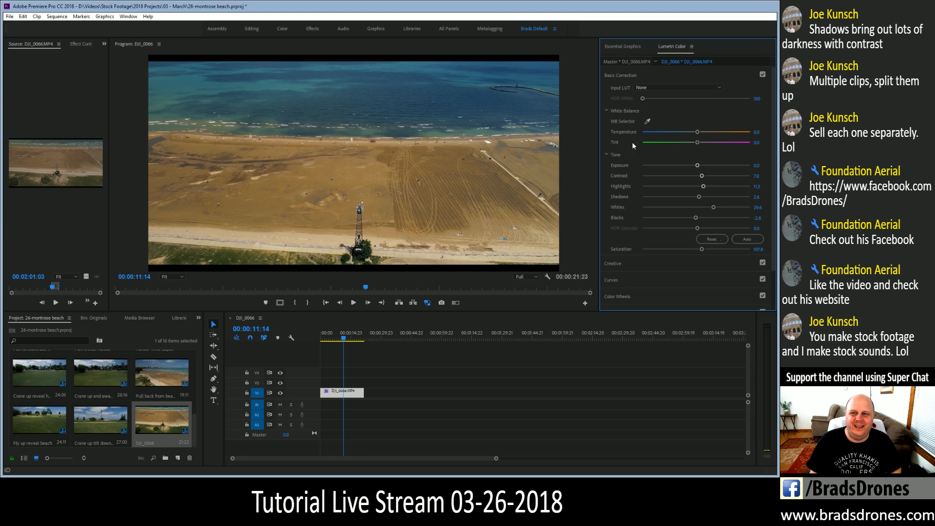
left_click(618, 267)
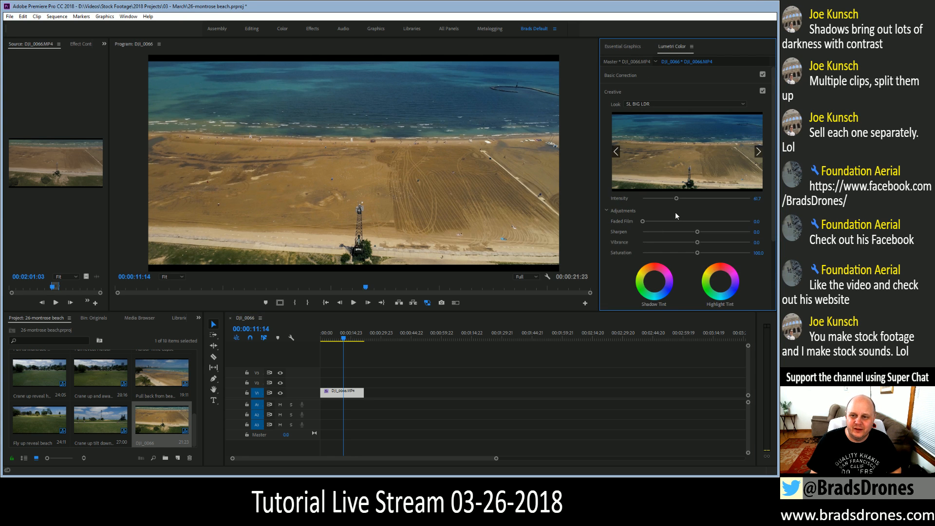
left_click_drag(676, 199, 663, 199)
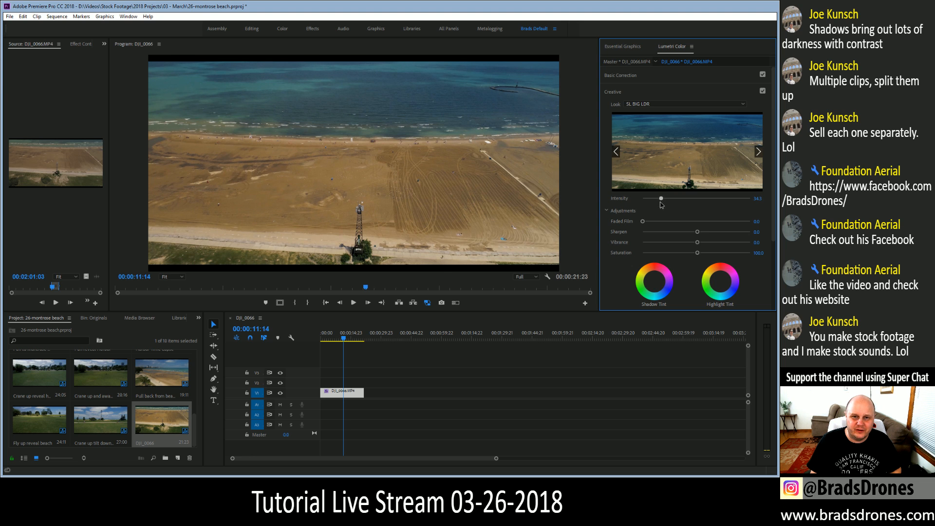
left_click(631, 77)
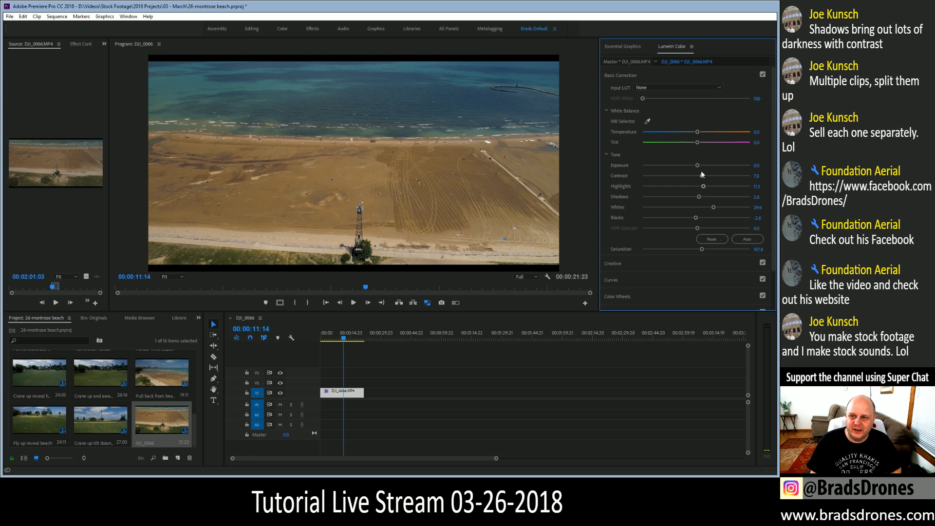
left_click_drag(698, 166, 691, 176)
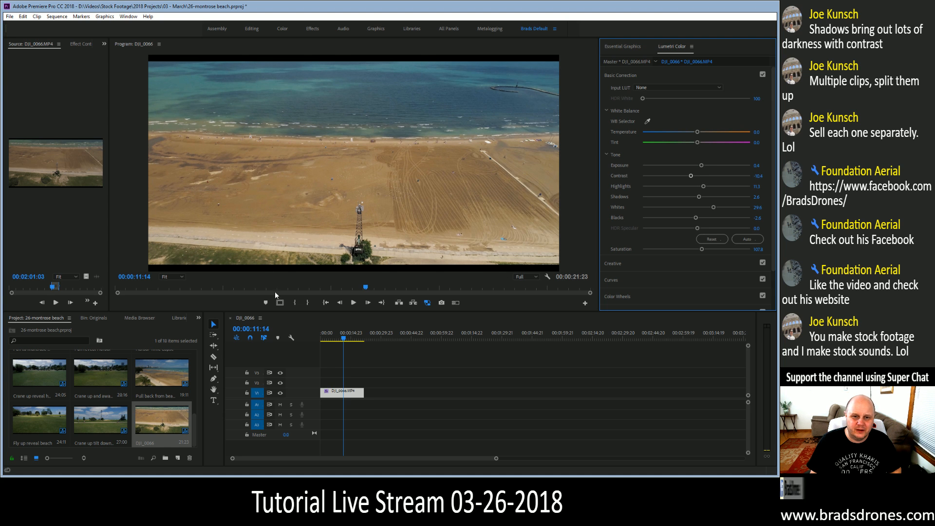
Level the horizon of the DJI_0066 clip at 00:00:21:10 by setting its rotation to -0.8 degrees.
left_click_drag(365, 288, 578, 294)
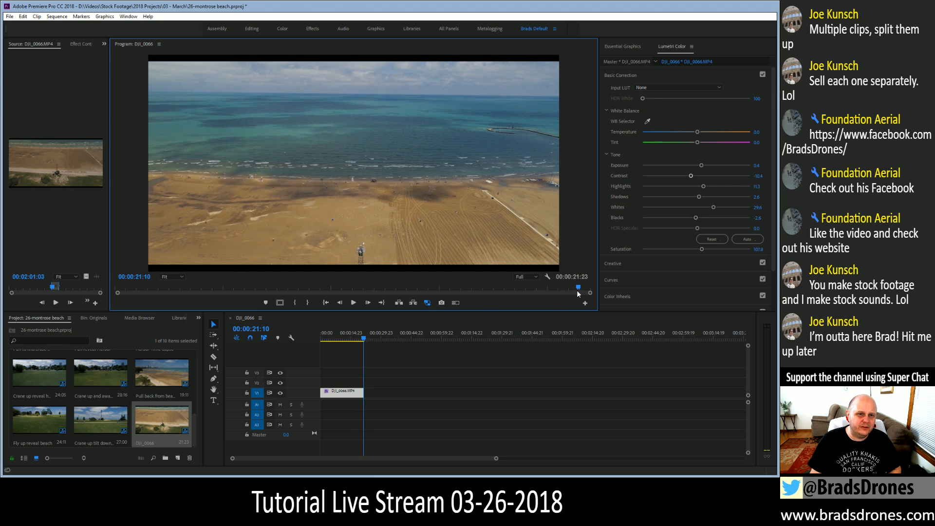
left_click(84, 44)
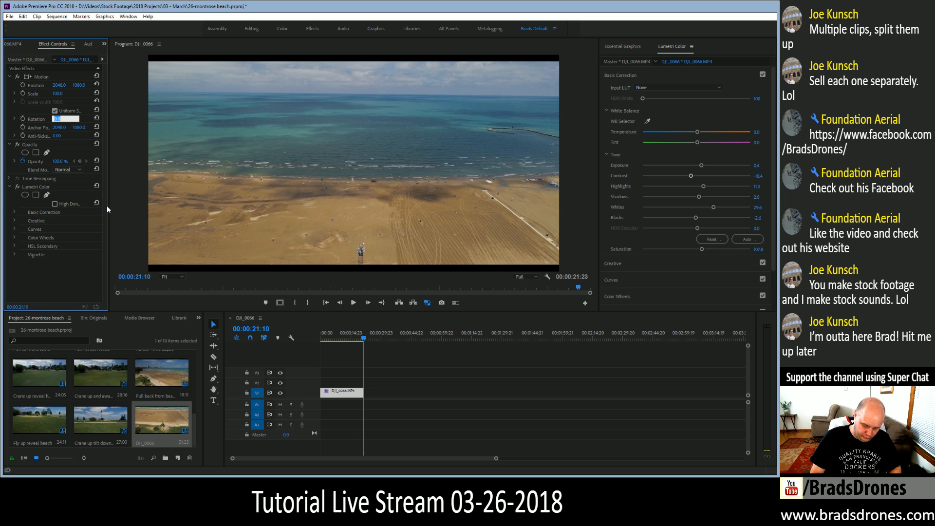
type("0.8")
key("Return")
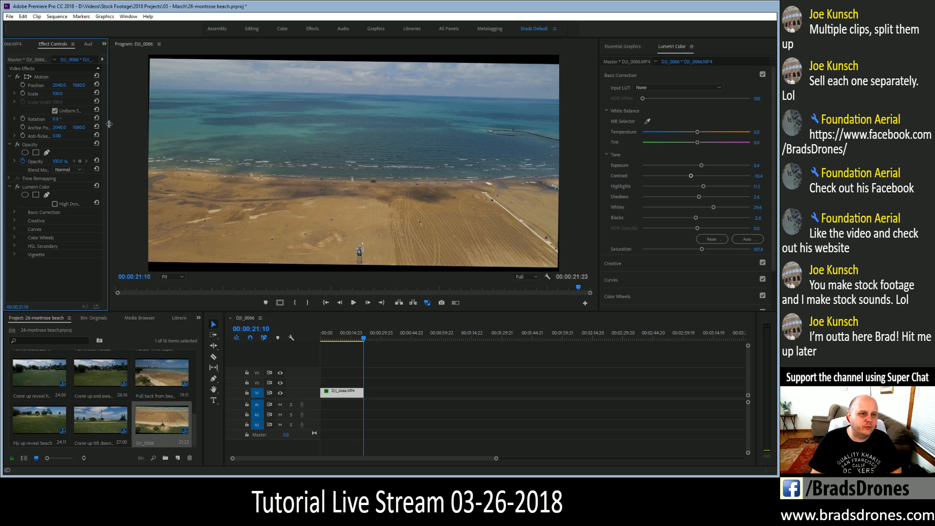
left_click(57, 119)
type("-.8")
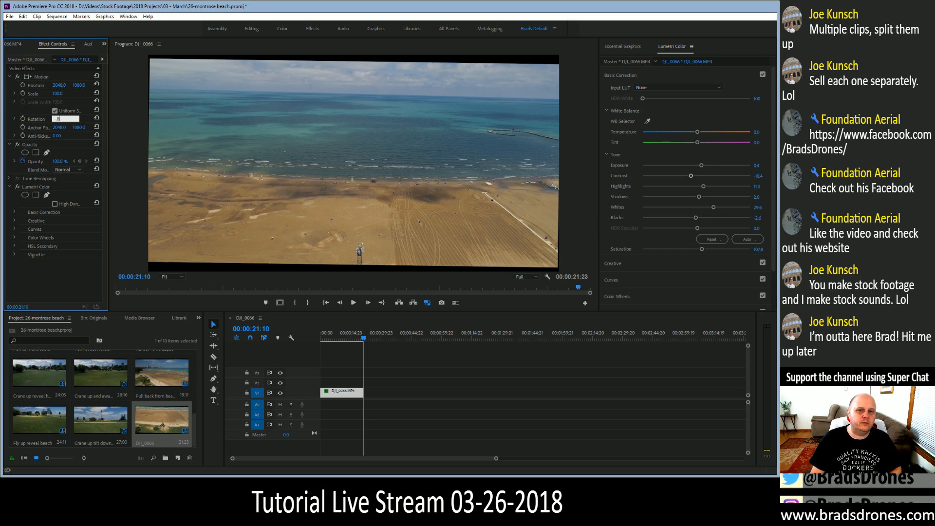
key("Return")
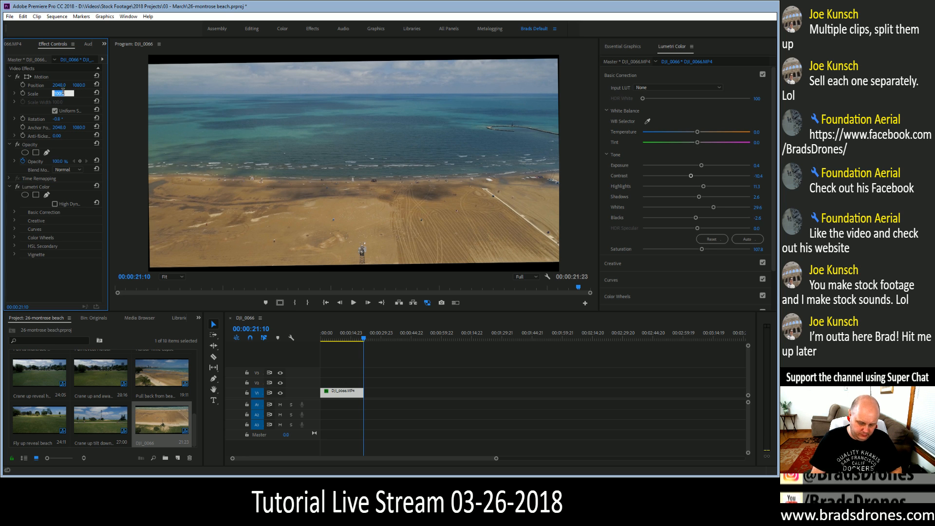
Set the DJI_0066 clip's scale to 110 and rotation to -0.7 degrees, and save the project.
left_click_drag(57, 96, 63, 93)
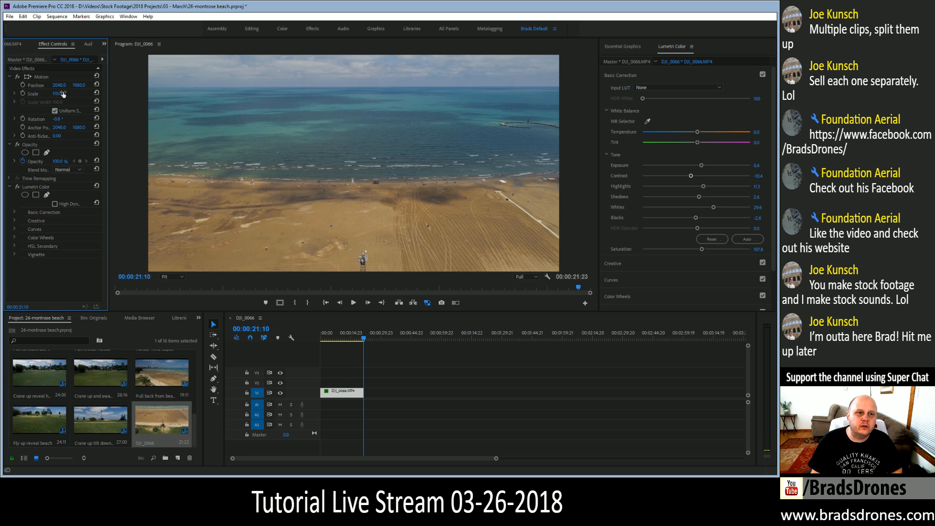
left_click(59, 121)
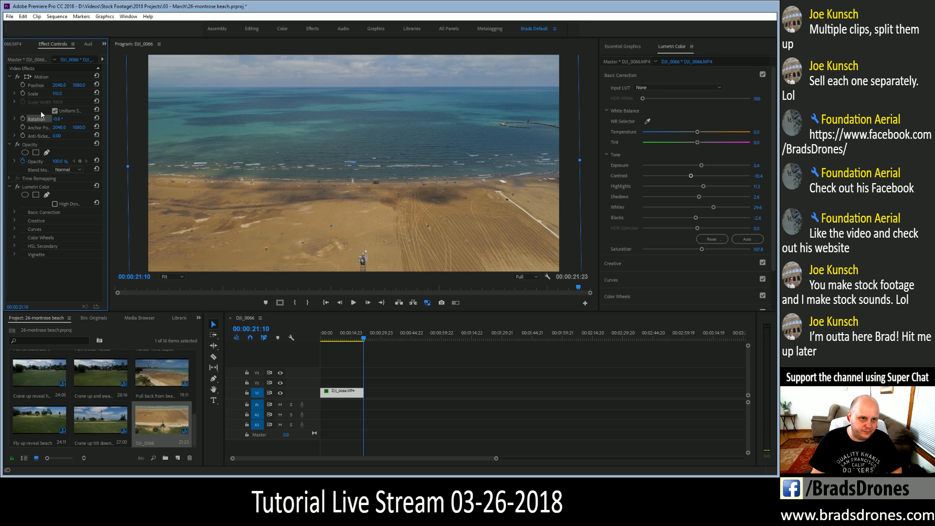
left_click(65, 118)
type("-0.7")
key("Return")
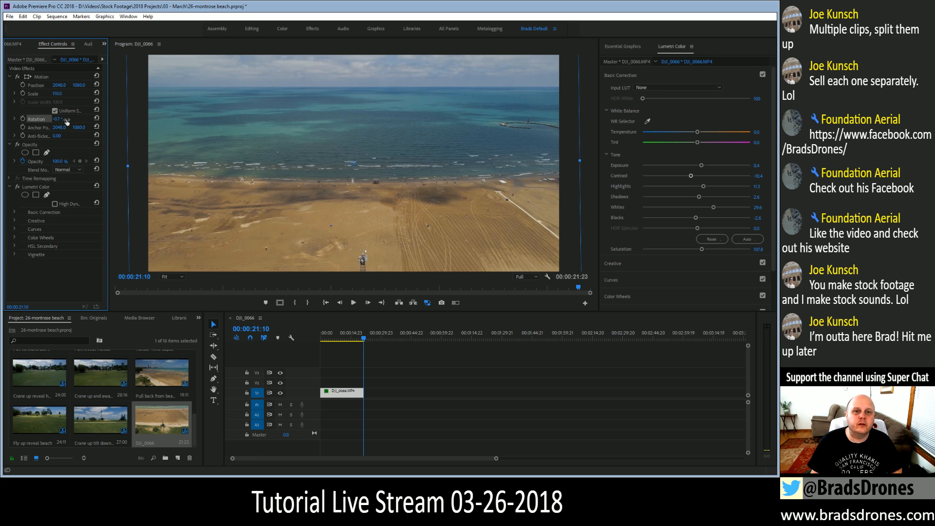
mouse_move(366, 337)
left_mouse_down()
mouse_move(331, 351)
mouse_move(361, 341)
left_mouse_up()
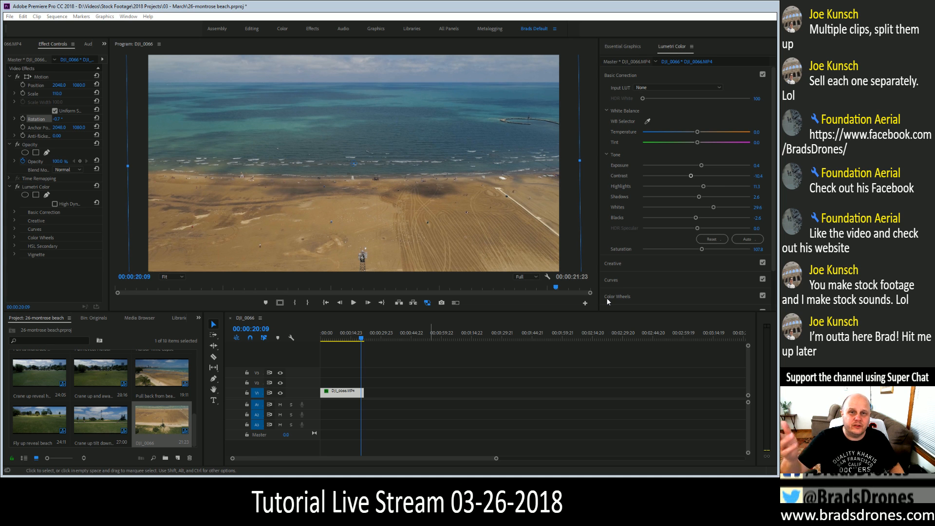
left_click(466, 7)
key("ctrl+s")
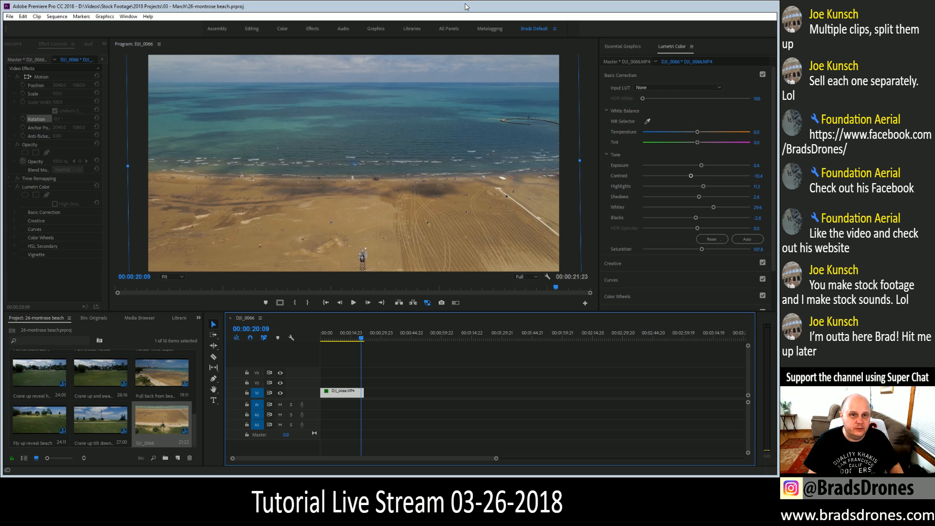
Close the DJI_0066 sequence and rename it "Tilt up from tower reveal lake".
left_click(230, 317)
left_click(148, 444)
key("Return")
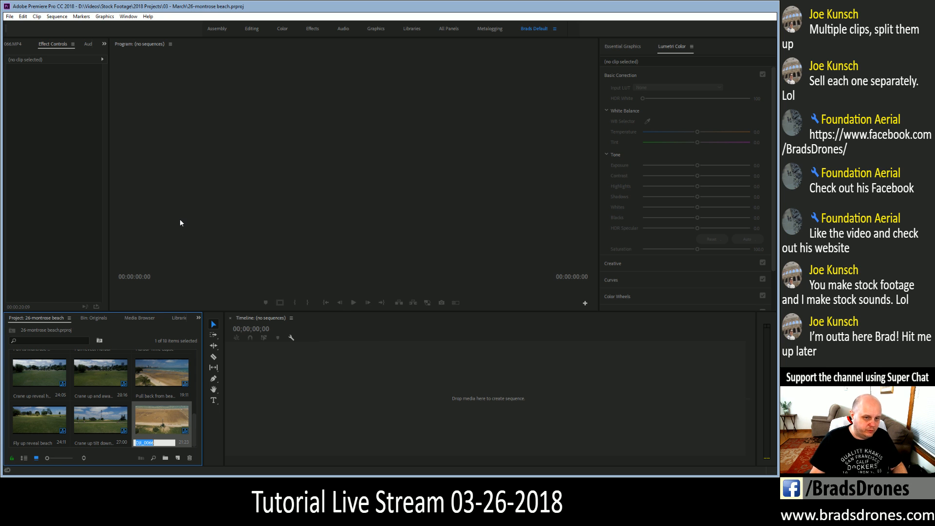
type("Tilt")
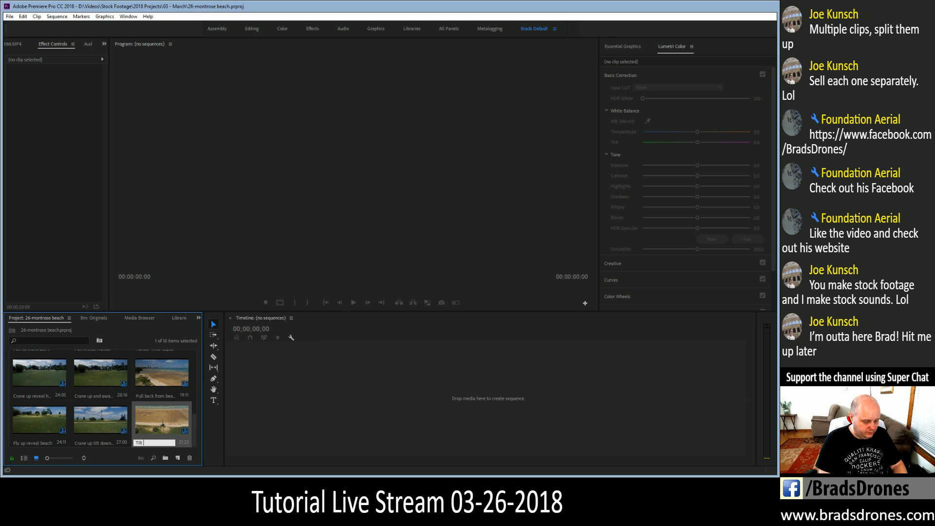
type(" up from tower")
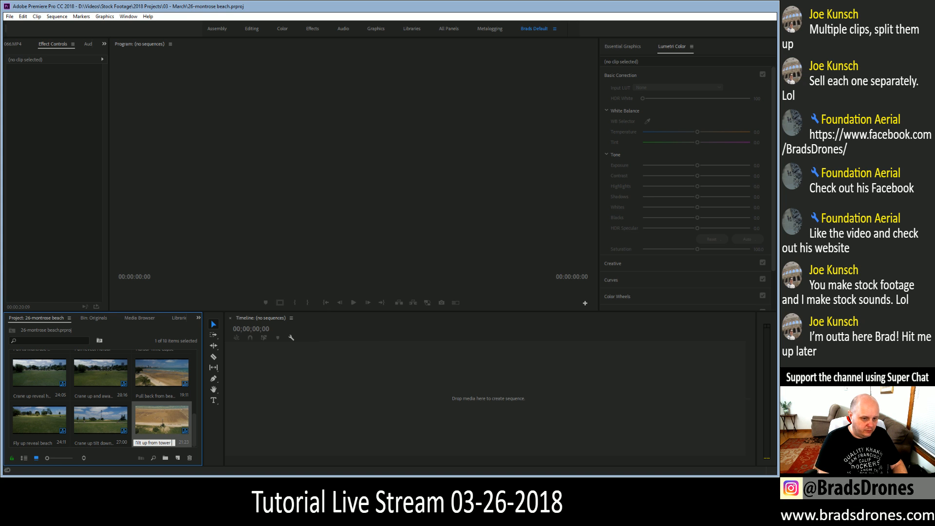
key("Tab")
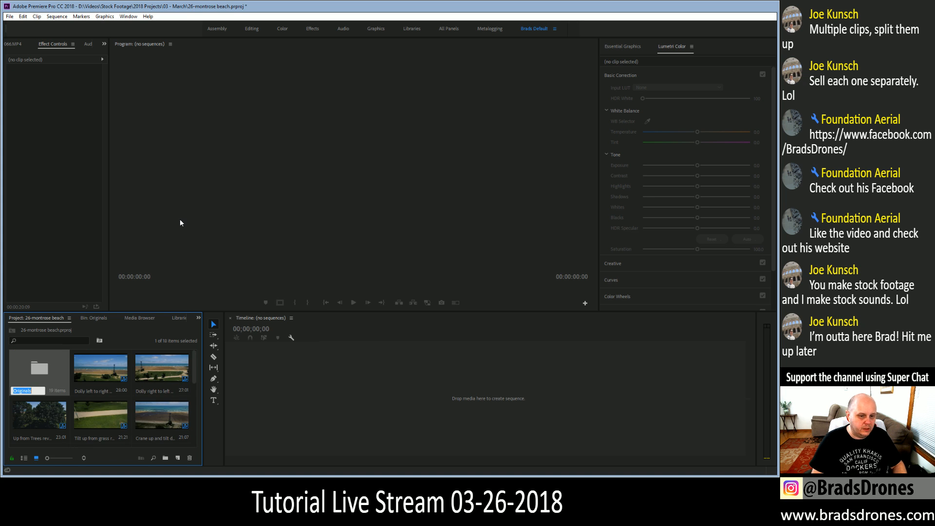
Find the Tilt up from tower reveal lake sequence among the project items and reopen it.
left_click(93, 319)
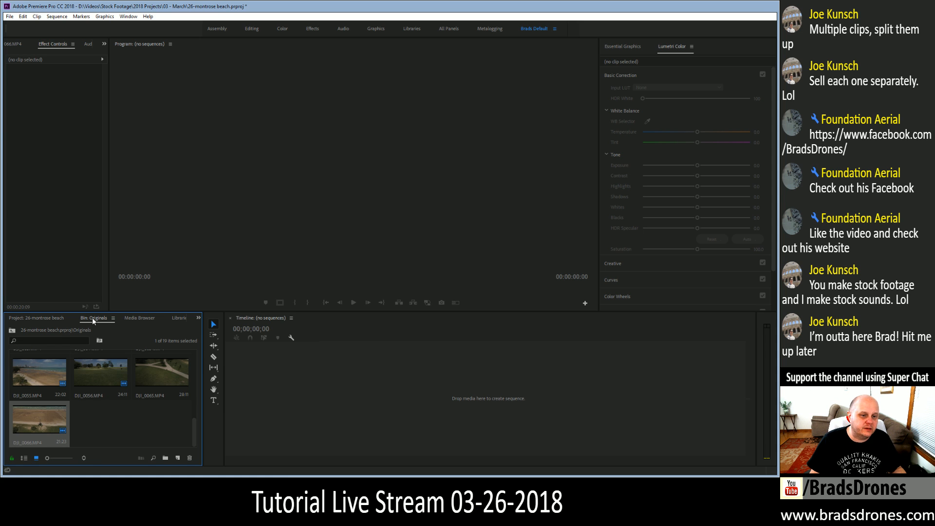
left_click(41, 318)
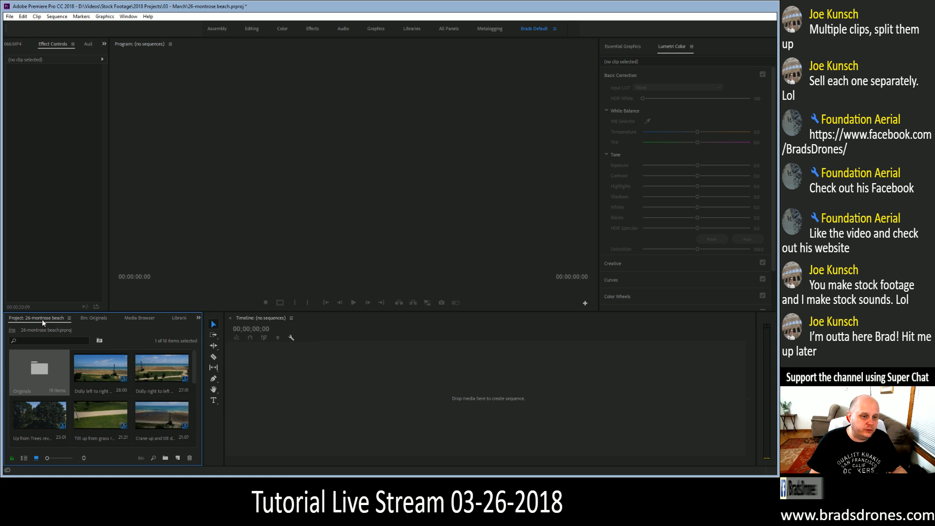
scroll(159, 414, "down", 5)
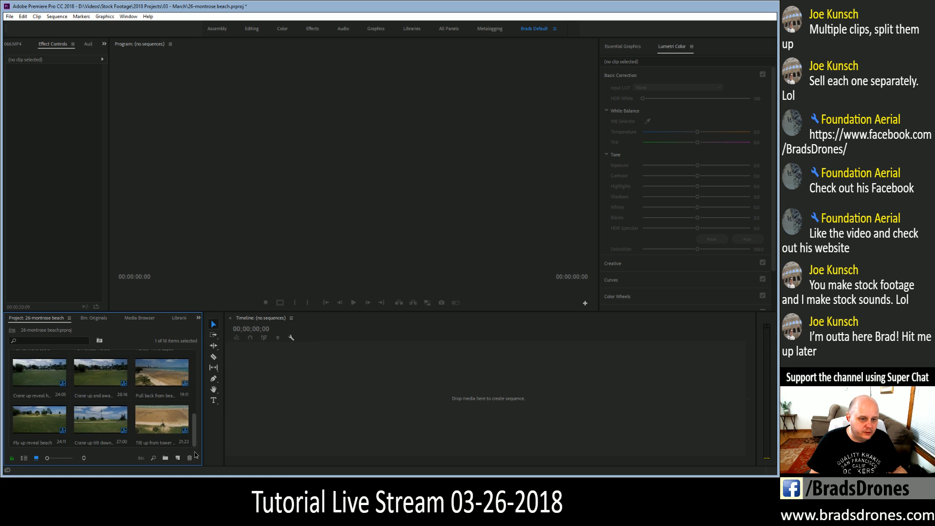
double_click(158, 420)
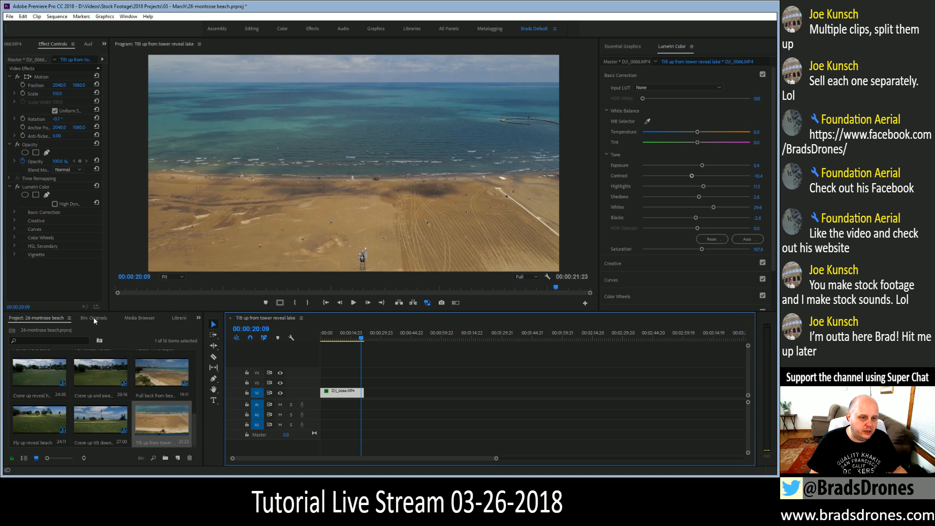
Enlarge the Source monitor and mark a new section of DJI_0066.MP4 from about 00:02:22 to about 00:02:52.
left_click(93, 318)
left_click(20, 44)
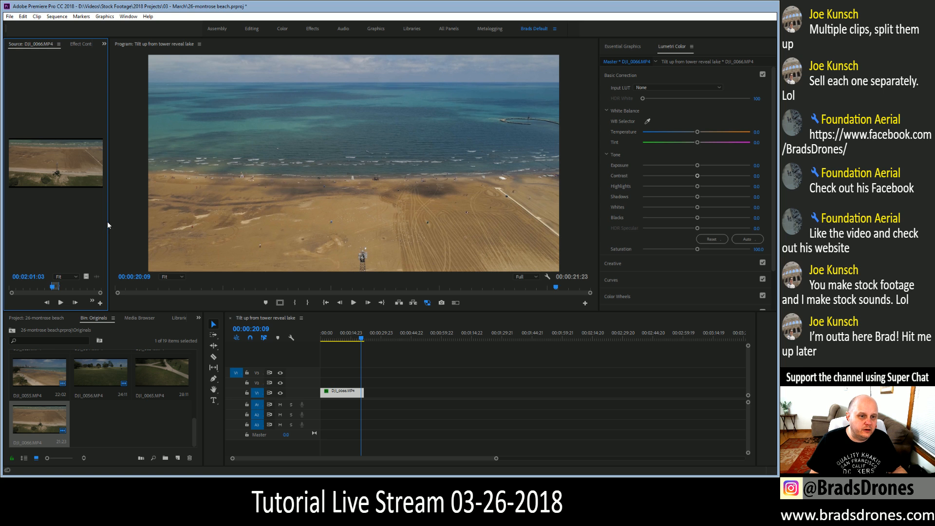
left_click_drag(107, 225, 549, 225)
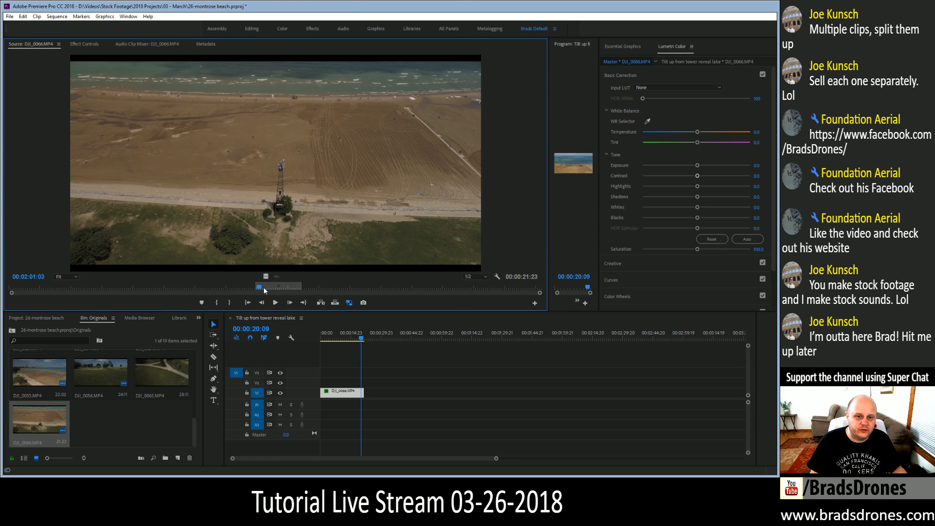
left_click_drag(259, 291, 308, 294)
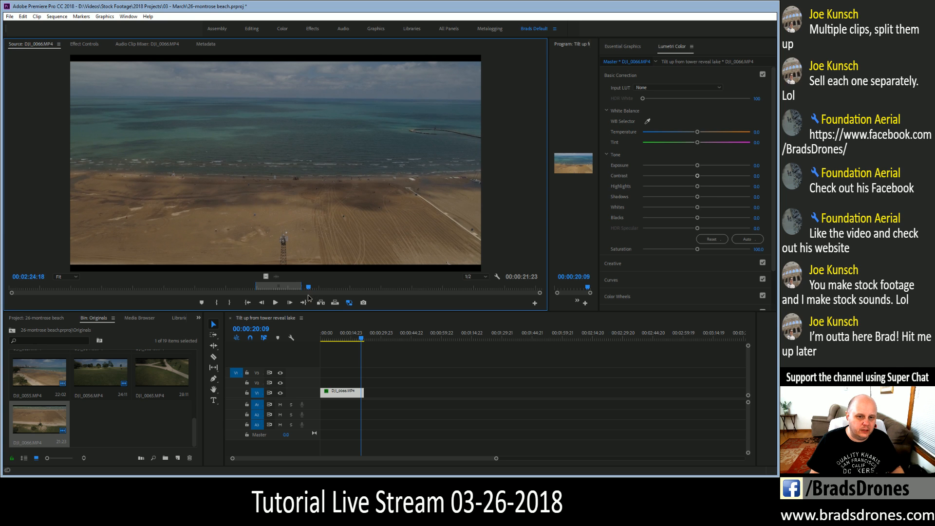
left_click_drag(308, 293, 366, 288)
key("i")
key("o")
key("o")
key("o")
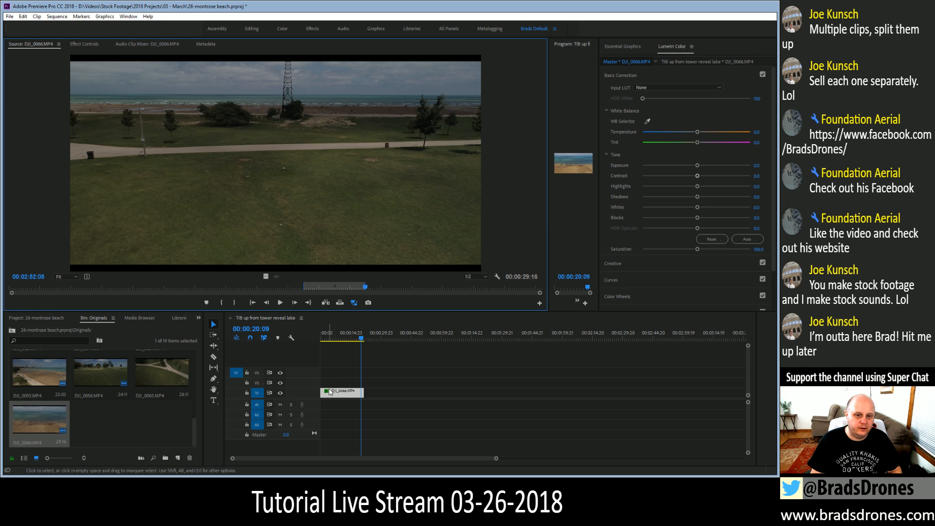
Close the open sequence, create a new sequence from the marked DJI_0066 section, and preview it in an enlarged Program monitor.
left_click(230, 318)
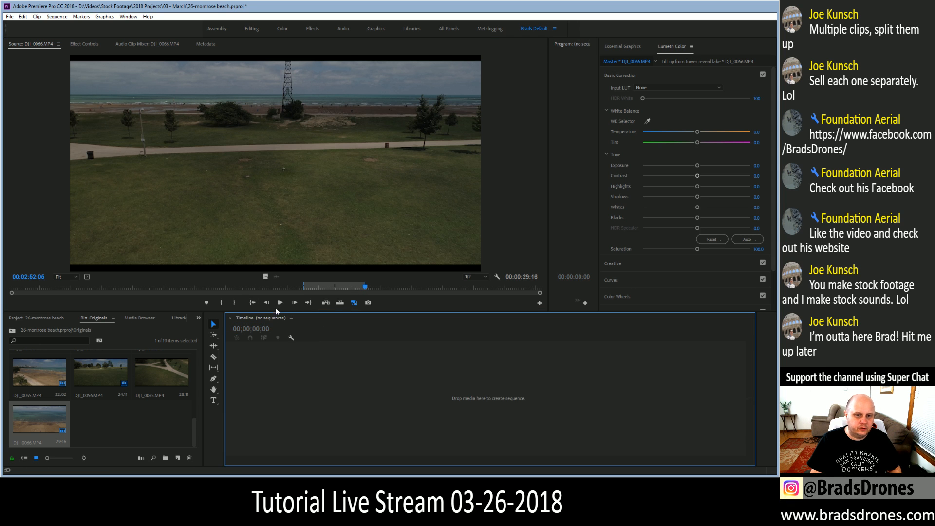
left_click(254, 302)
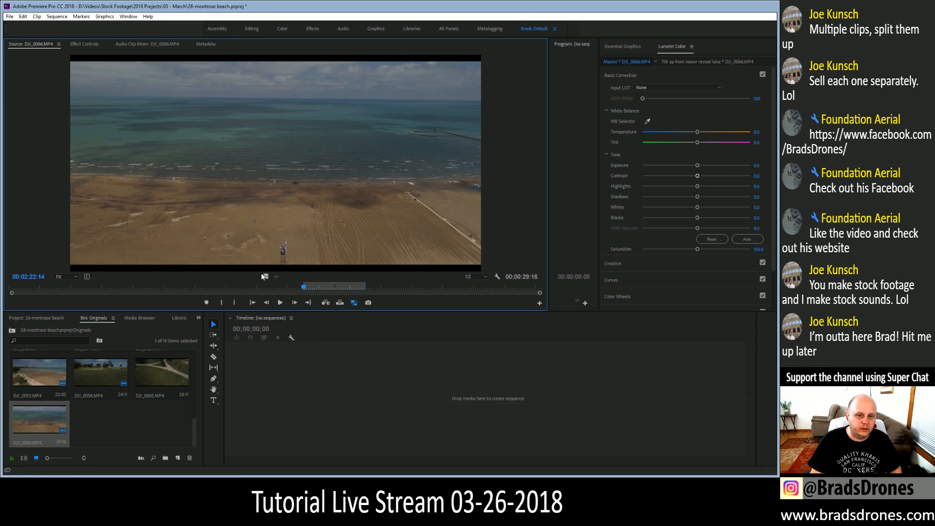
left_click_drag(262, 345, 260, 415)
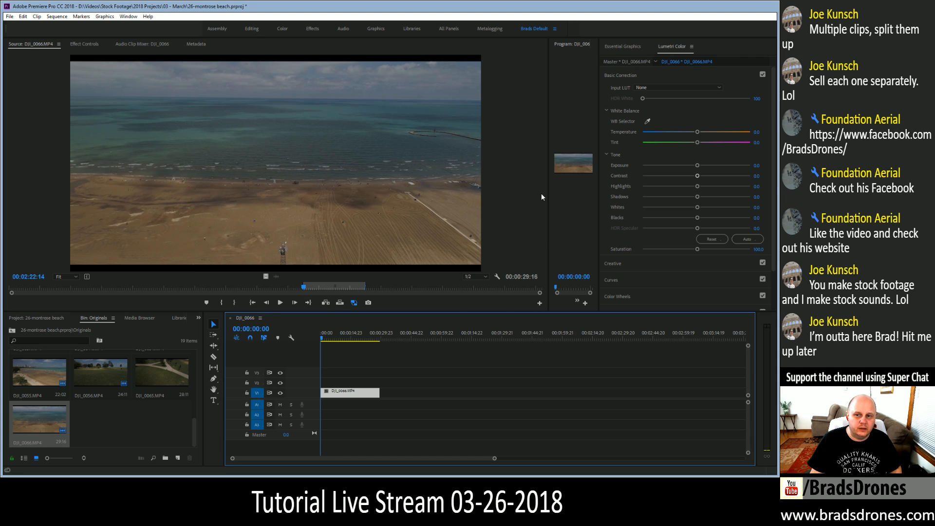
left_click_drag(549, 190, 114, 242)
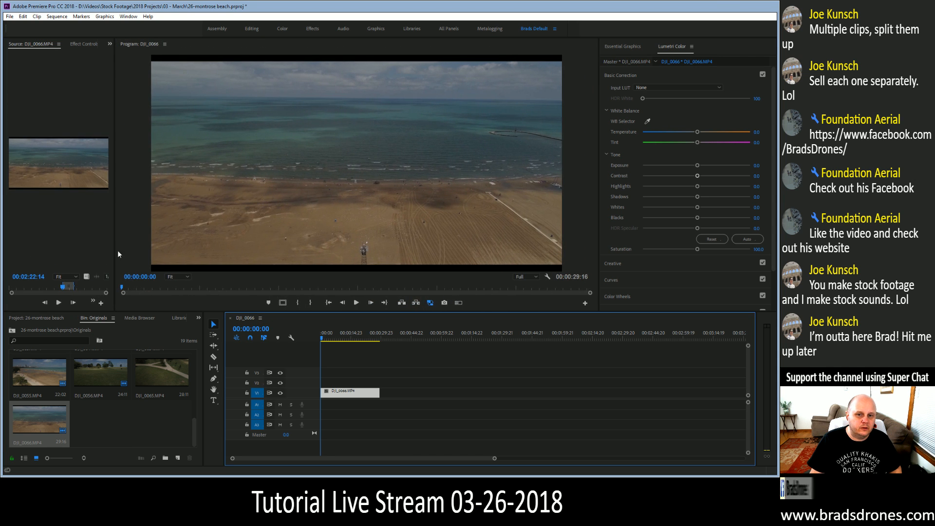
key("space")
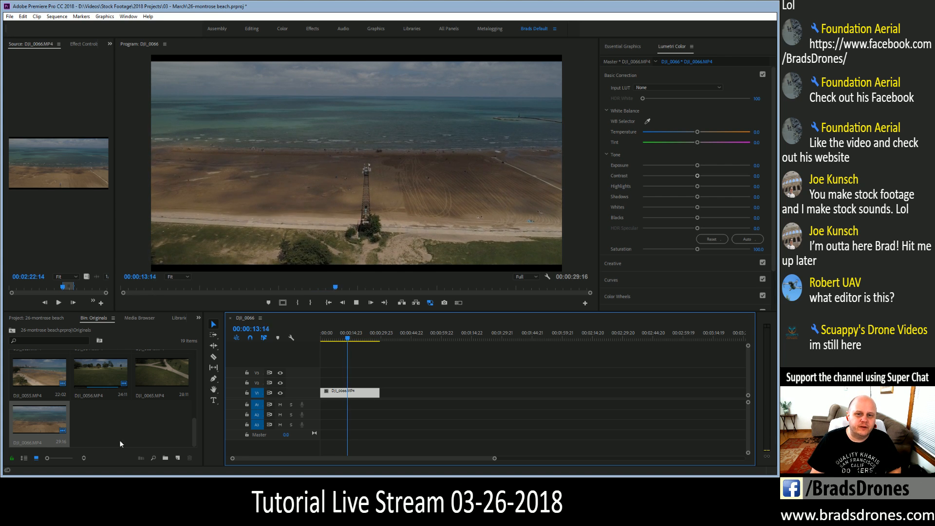
key("space")
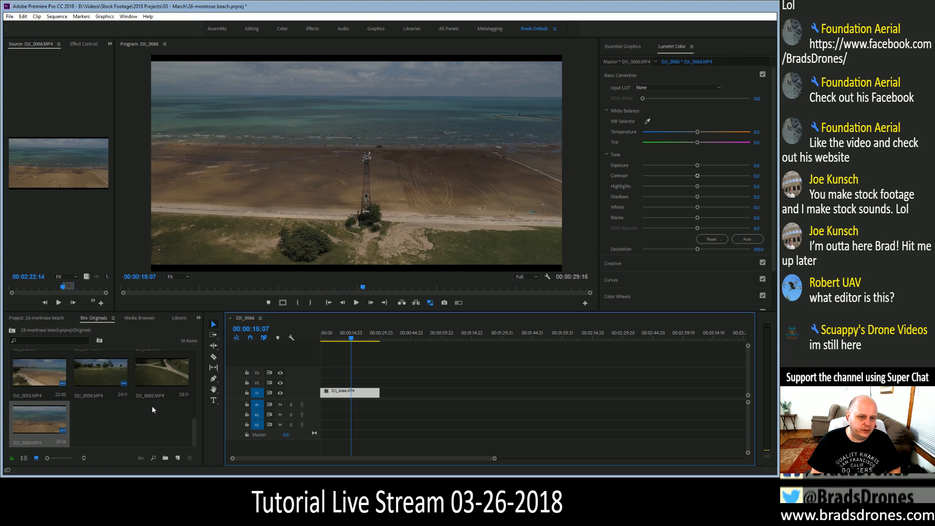
Copy the Lumetri Color grade from the Tilt up from tower reveal lake sequence onto the new DJI_0066 clip.
double_click(154, 388)
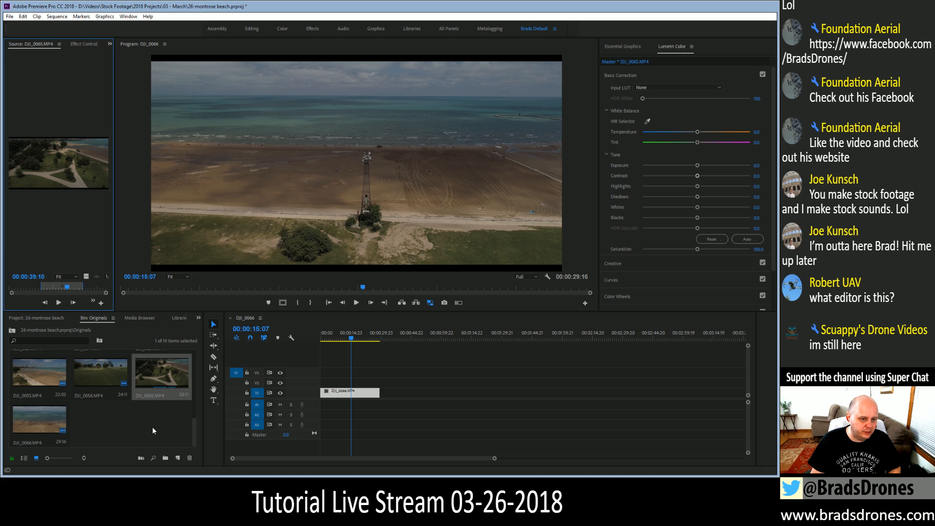
left_click(49, 319)
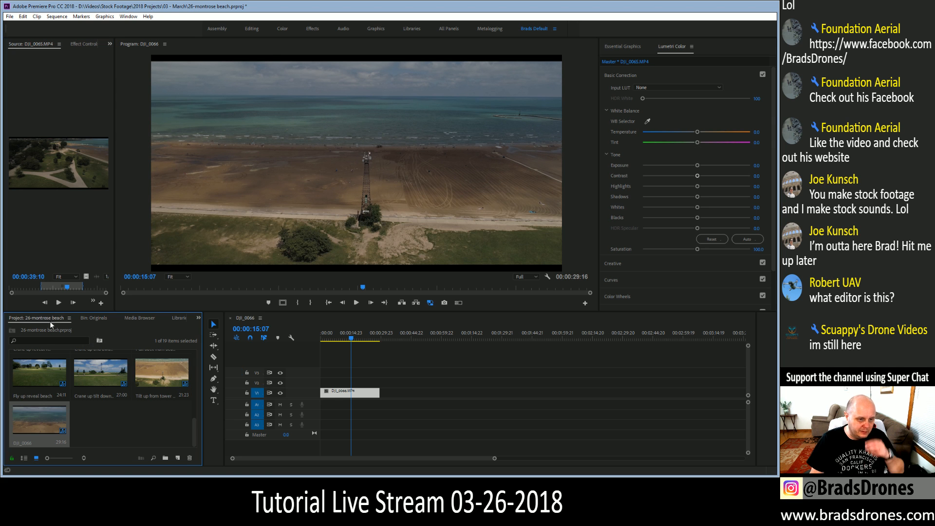
double_click(174, 381)
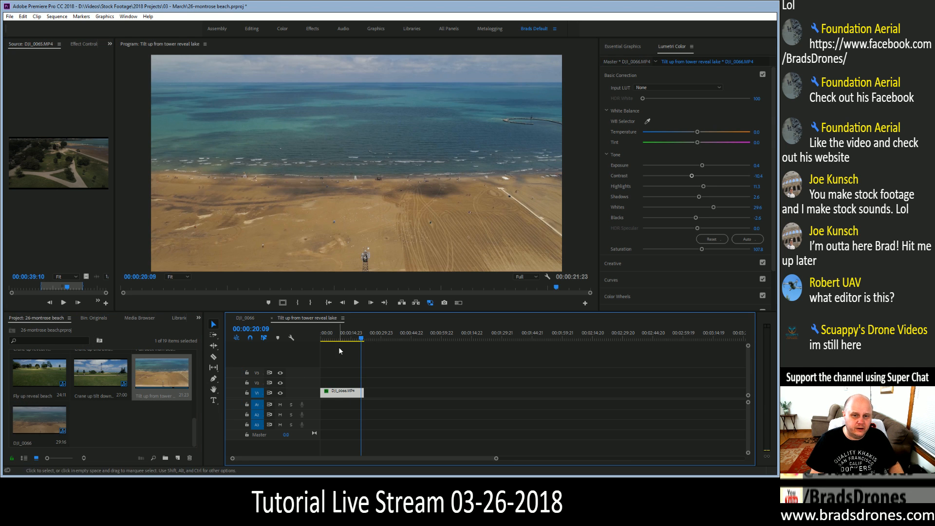
left_click(85, 44)
left_click(40, 186)
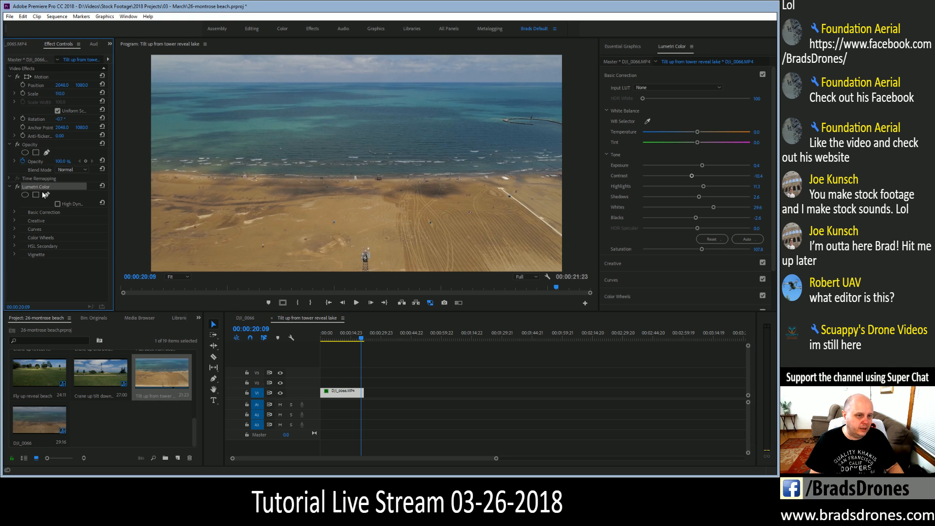
left_click(250, 316)
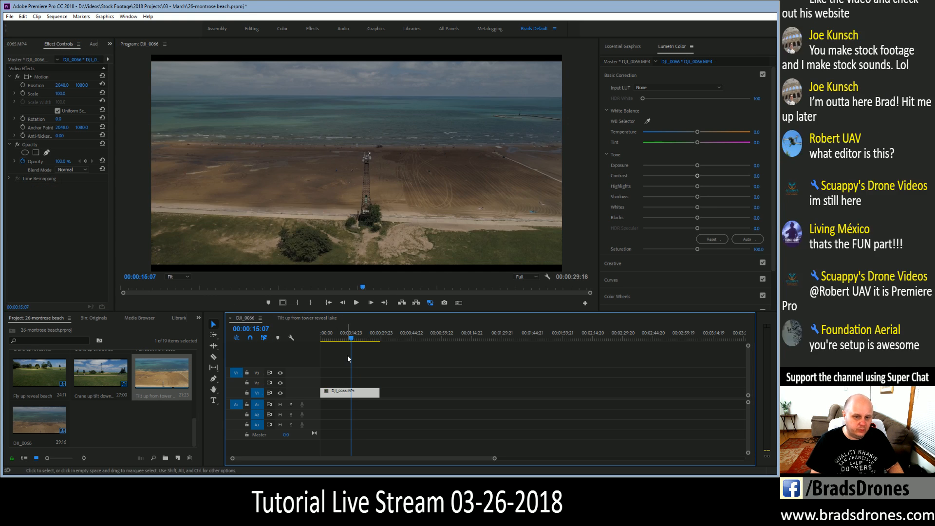
key("ctrl+v")
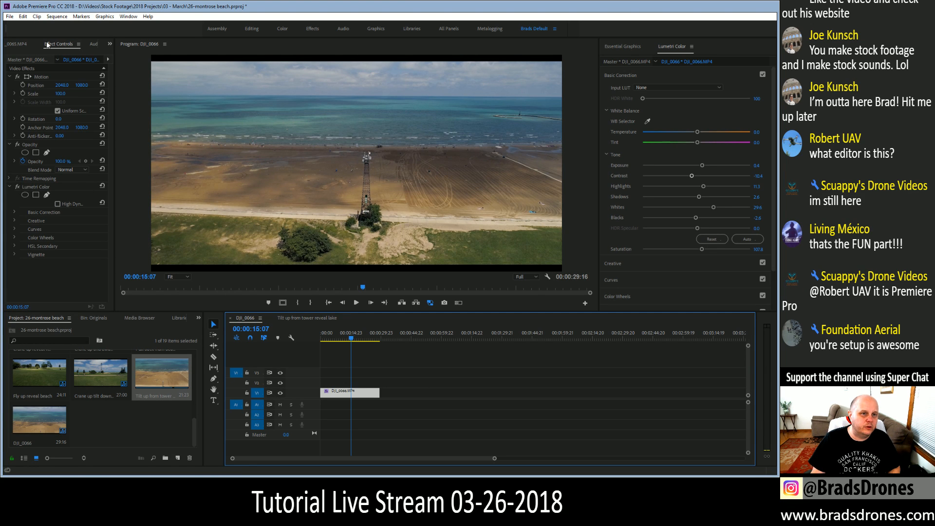
Check the scale and rotation settings in the Tilt up from tower reveal lake sequence and close the DJI_0066 sequence.
left_click(287, 318)
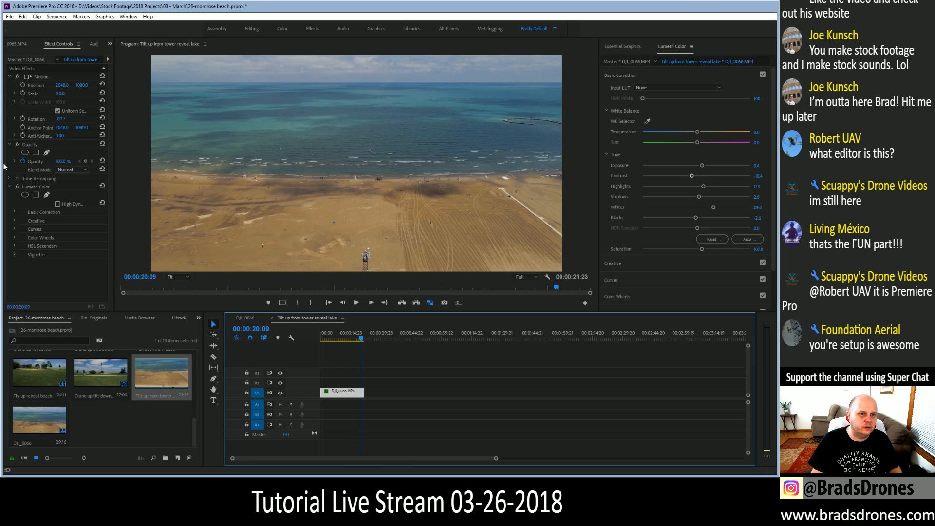
left_click(30, 93)
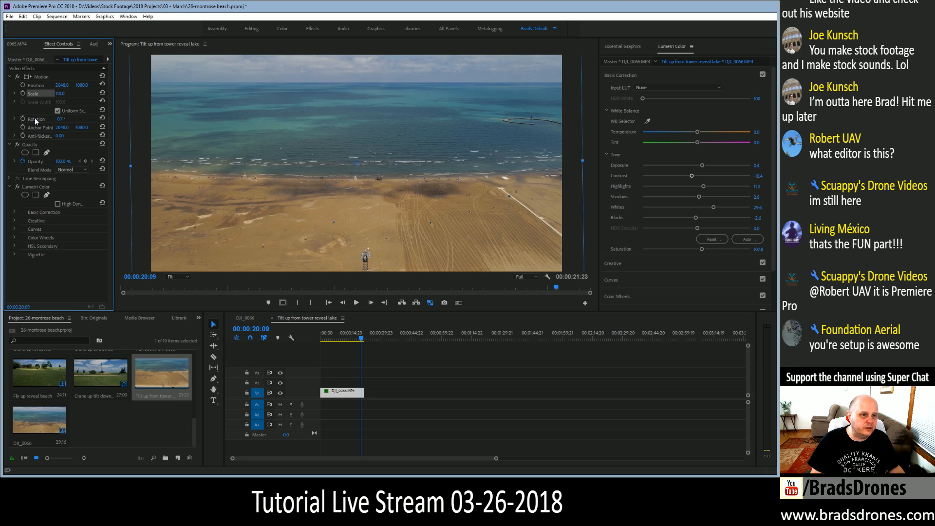
left_click(18, 43)
left_click(232, 317)
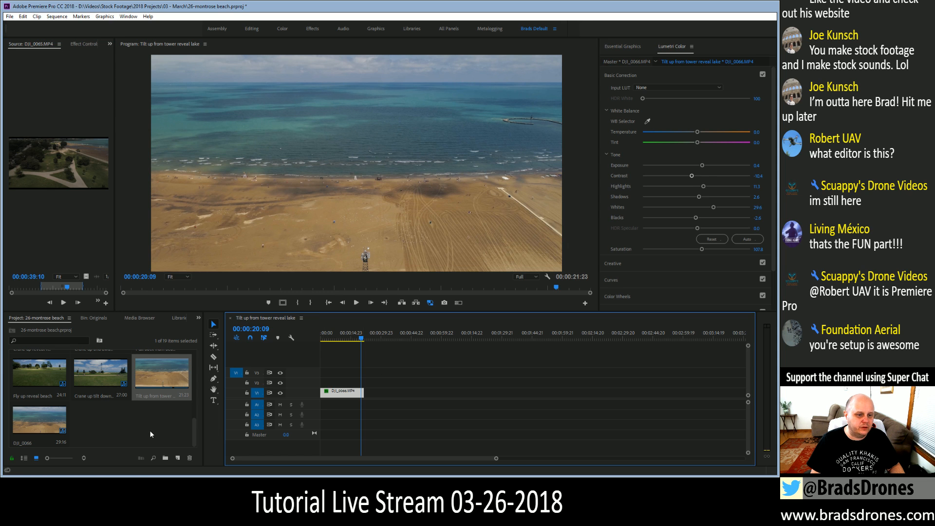
Reopen the DJI_0066 sequence, undo the duplicate grade, and show the clip's effect settings.
double_click(67, 430)
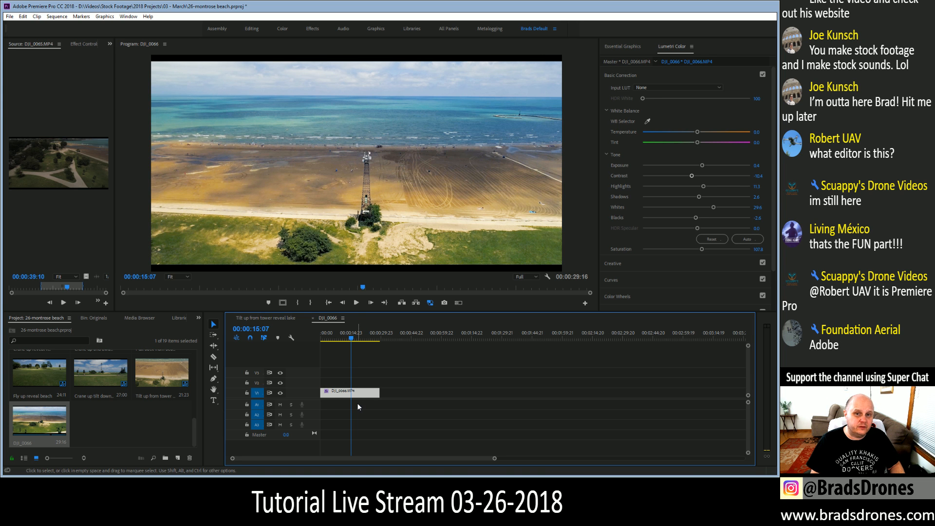
key("ctrl+z")
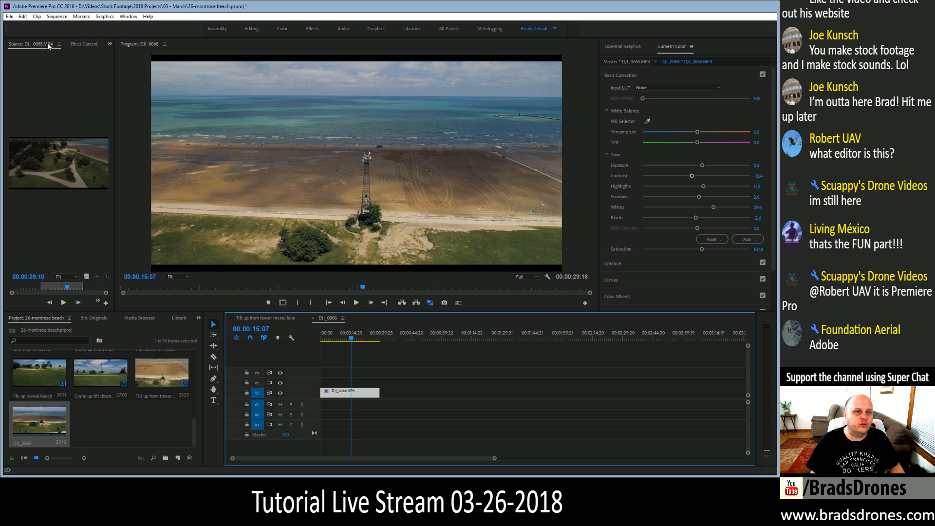
left_click(86, 45)
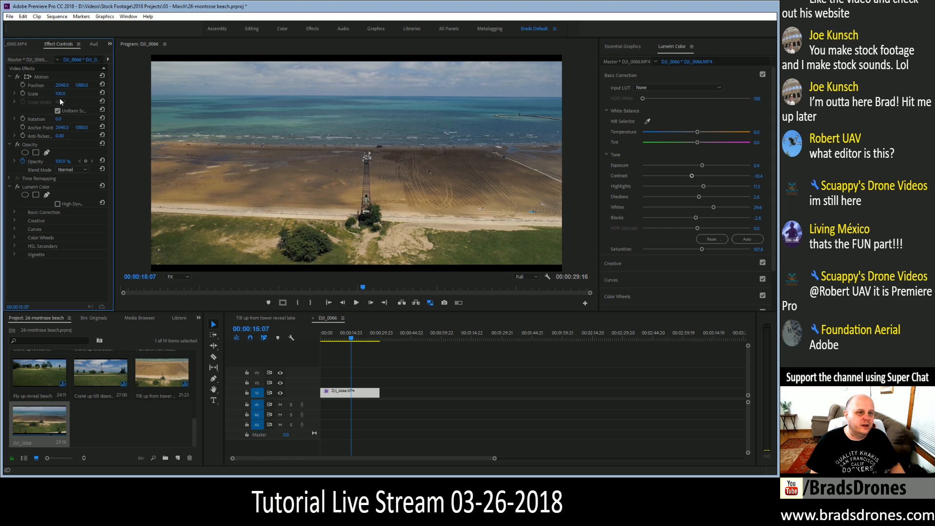
Set the DJI_0066 clip's scale to 110 and its rotation to -0.7 degrees to level the horizon.
left_click(61, 93)
type("110")
key("Return")
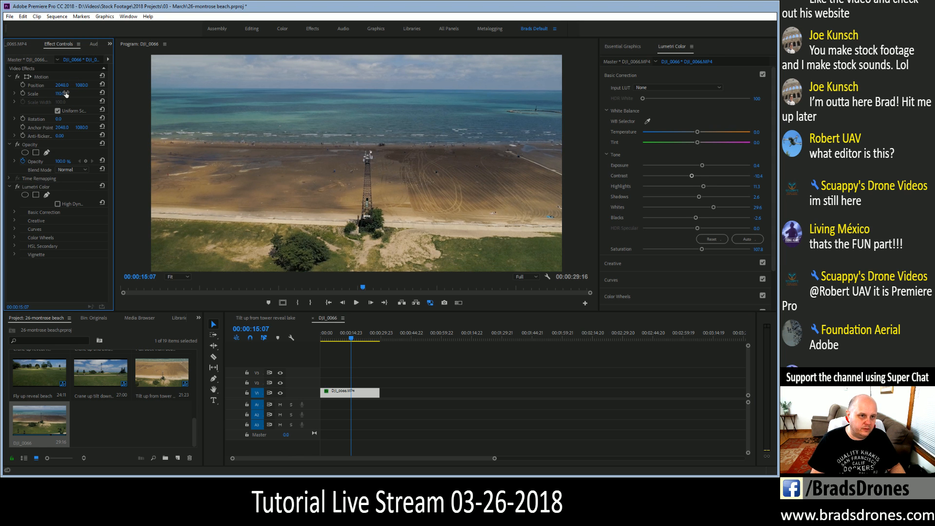
left_click(59, 119)
type("-0.7")
key("Return")
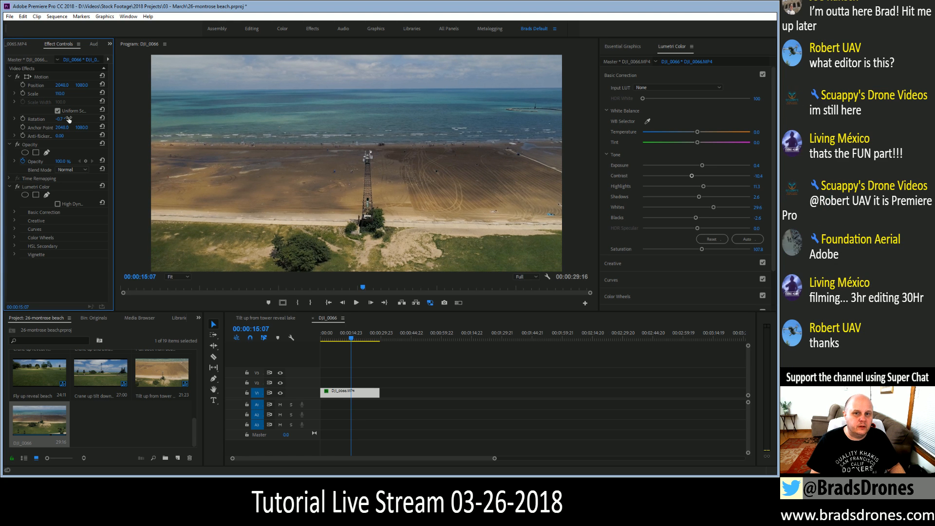
Readjust the clip's rotation to -0.5 degrees and save the project.
left_click(62, 121)
left_click(64, 119)
type("0.5")
key("Return")
left_click(68, 119)
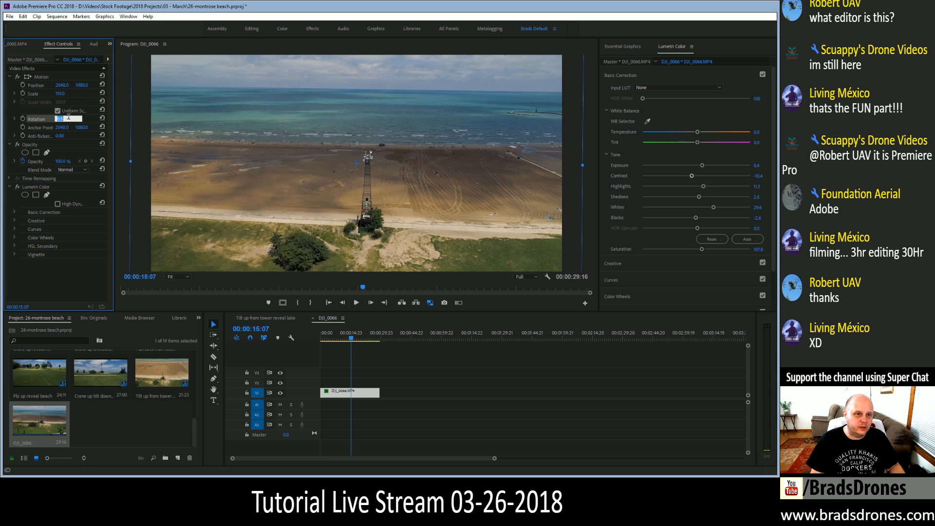
type("-0.5")
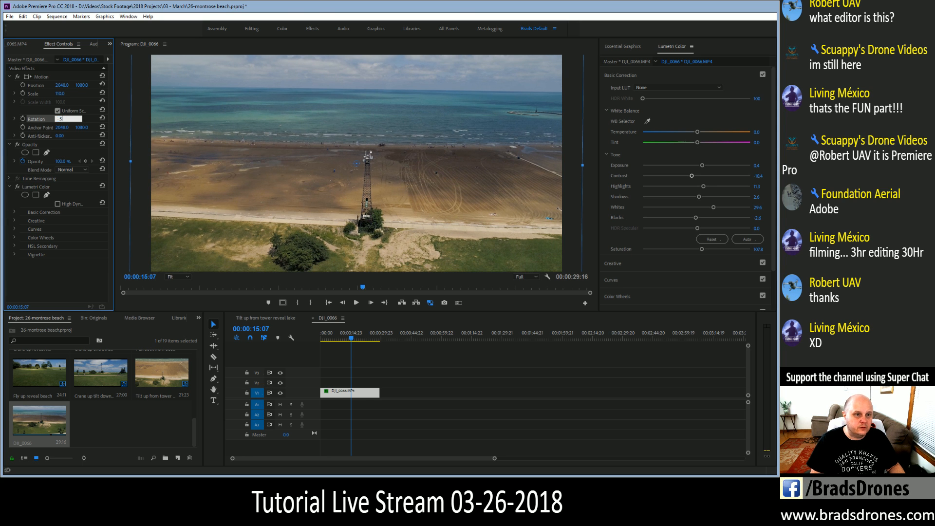
key("Return")
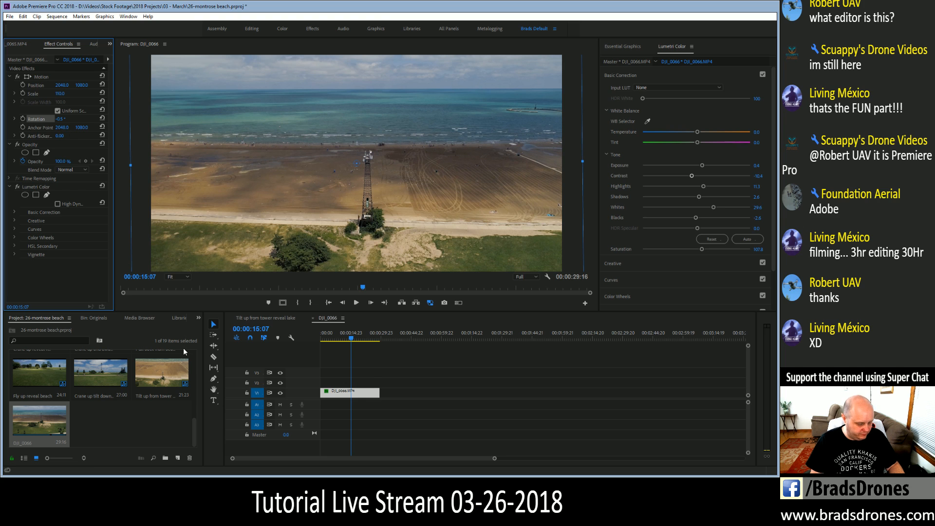
key("ctrl+s")
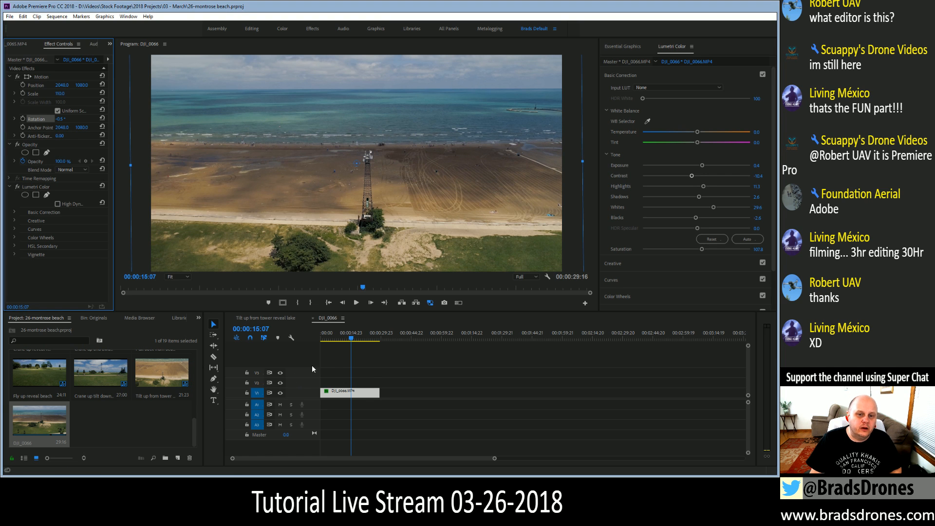
Rename the DJI_0066 sequence as "Crane down from lake follow clouds".
left_click(28, 446)
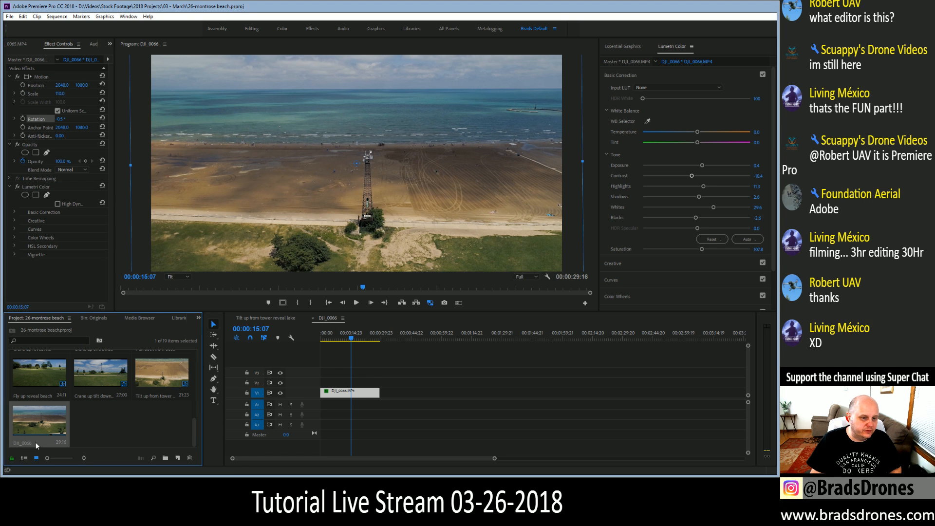
key("Return")
type("c")
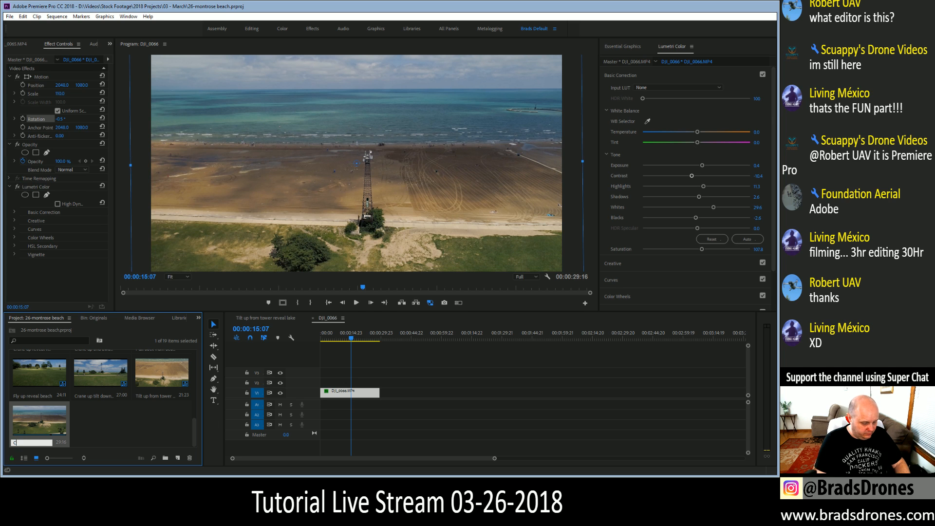
type("rane doe")
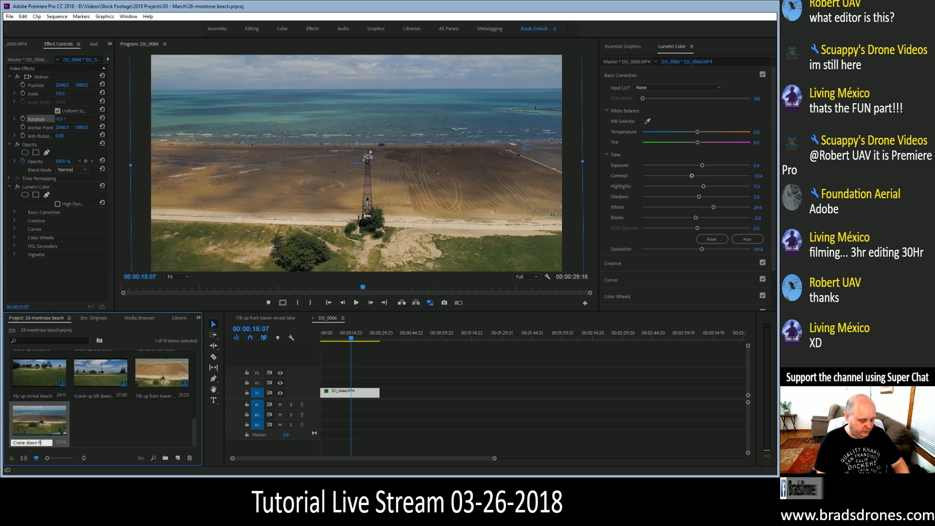
type("n from lake follow clouds")
key("Tab")
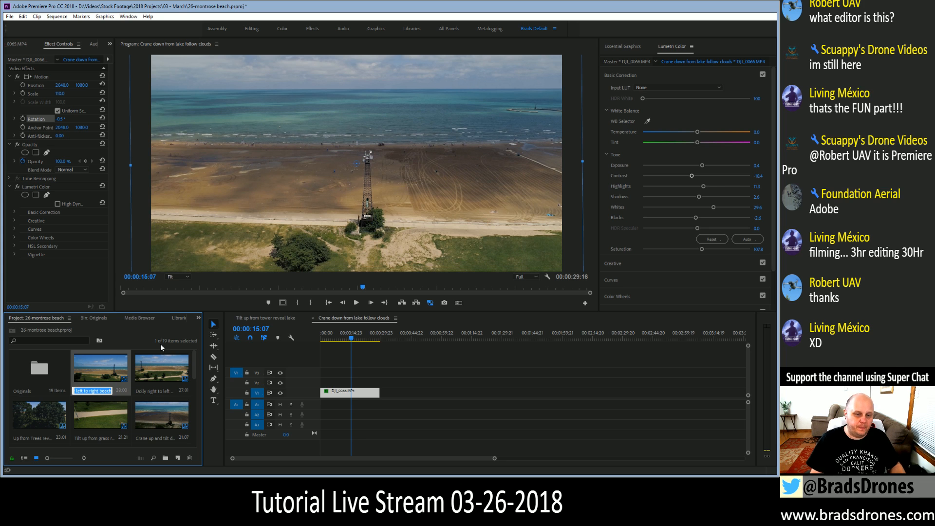
Make the name of the "left to right beach" sequence begin with "Dolly" and look through the project's sequences.
key("Home")
type("Dolly")
key("Return")
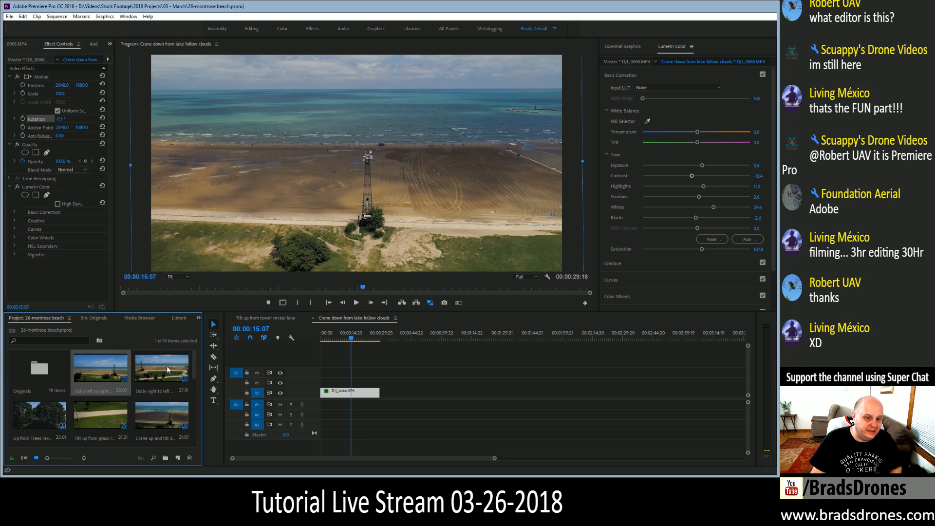
scroll(198, 390, "down", 3)
scroll(198, 390, "up", 5)
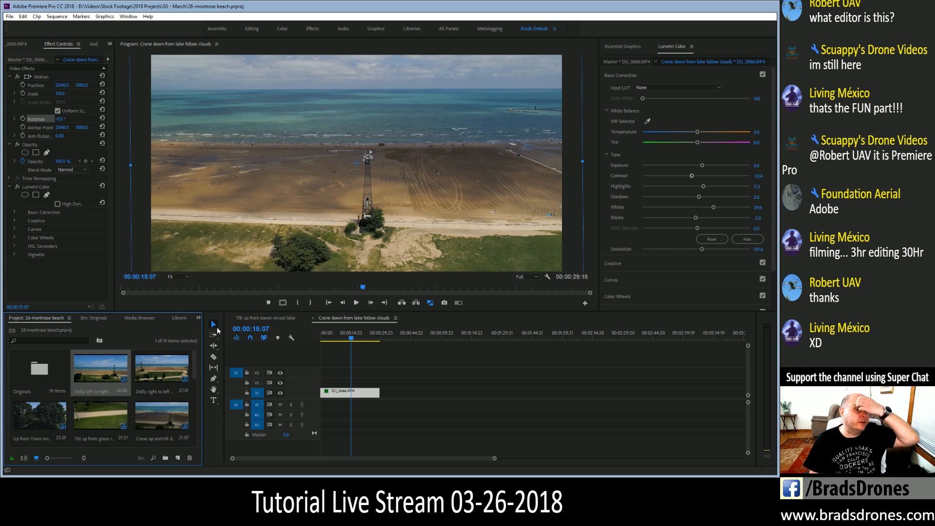